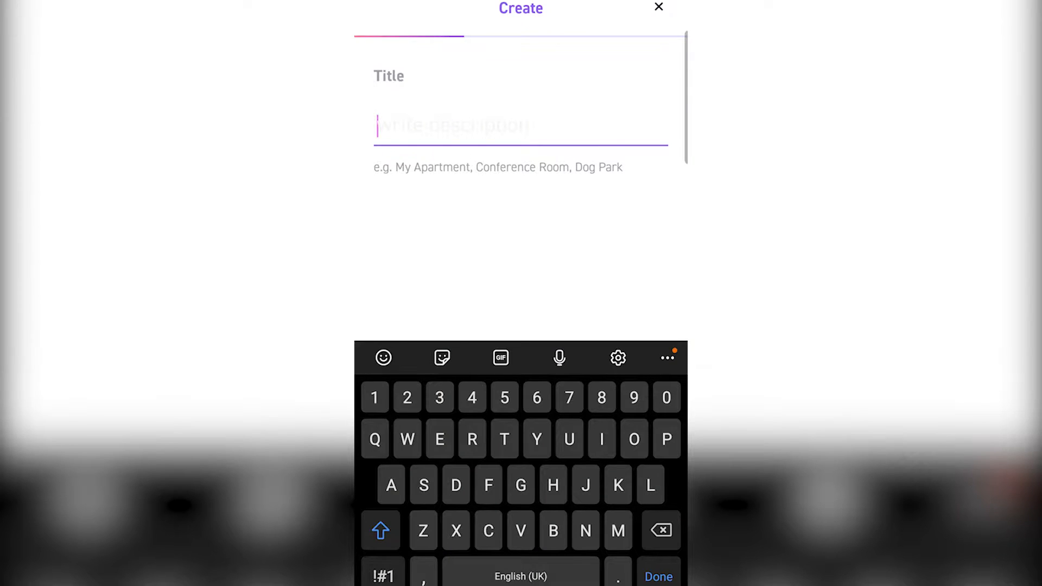
Step: Title the new scan Gunpla1 and confirm the title
type("Gunpla1")
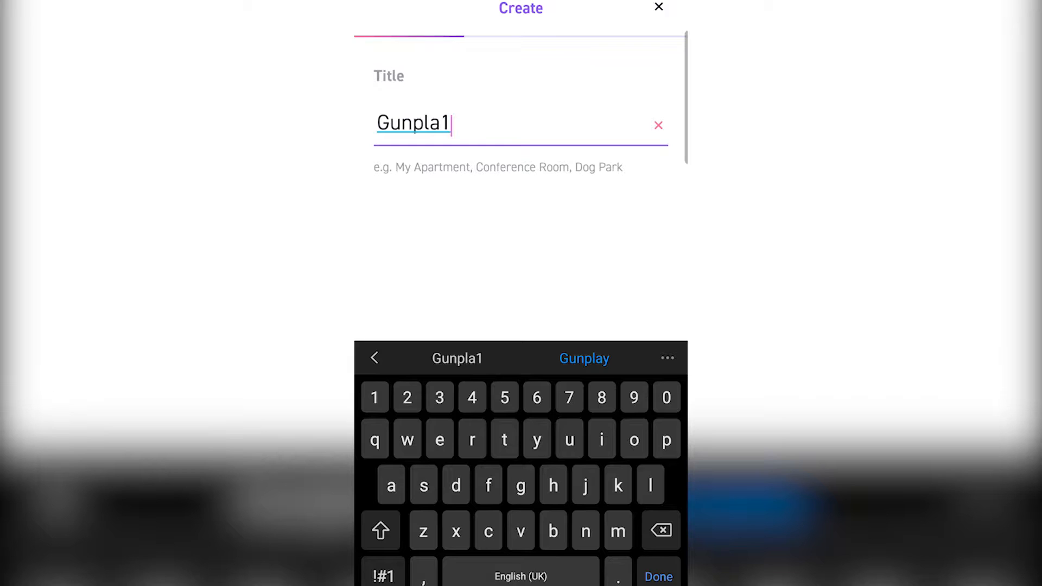
key("Return")
left_click(629, 77)
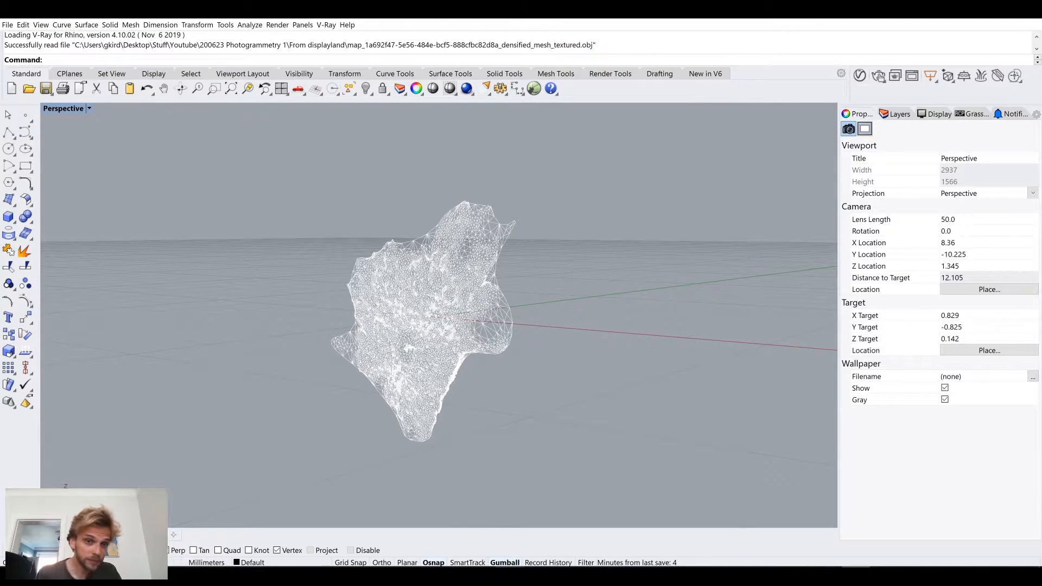
Step: In Rhino, maximize the Perspective viewport and set the display of the imported scan mesh to Shaded
double_click(54, 109)
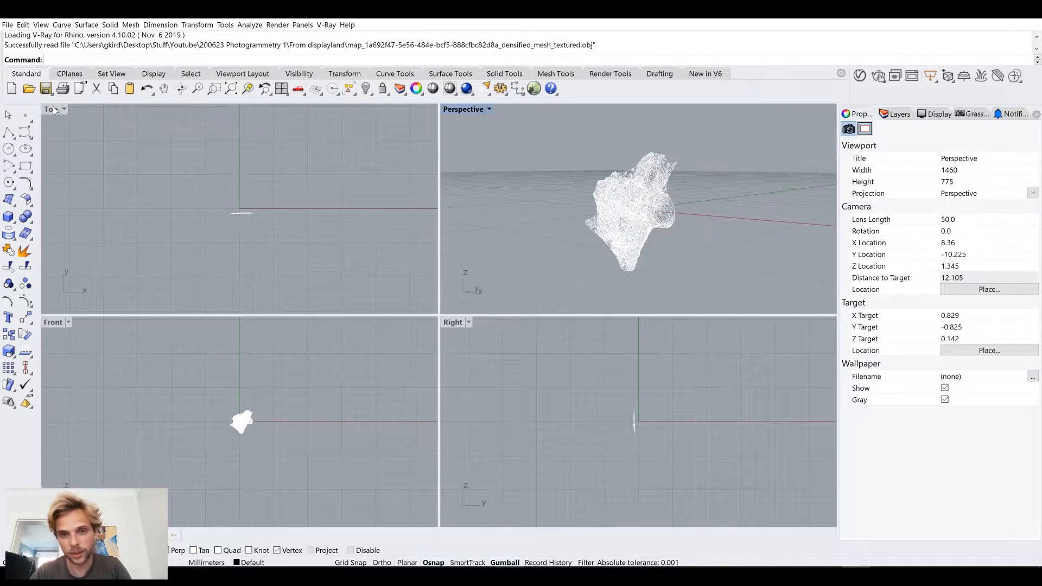
double_click(451, 109)
right_click_drag(397, 304, 428, 218)
scroll(402, 292, "up", 8)
mouse_move(212, 196)
right_mouse_down()
mouse_move(396, 291)
mouse_move(414, 340)
right_mouse_up()
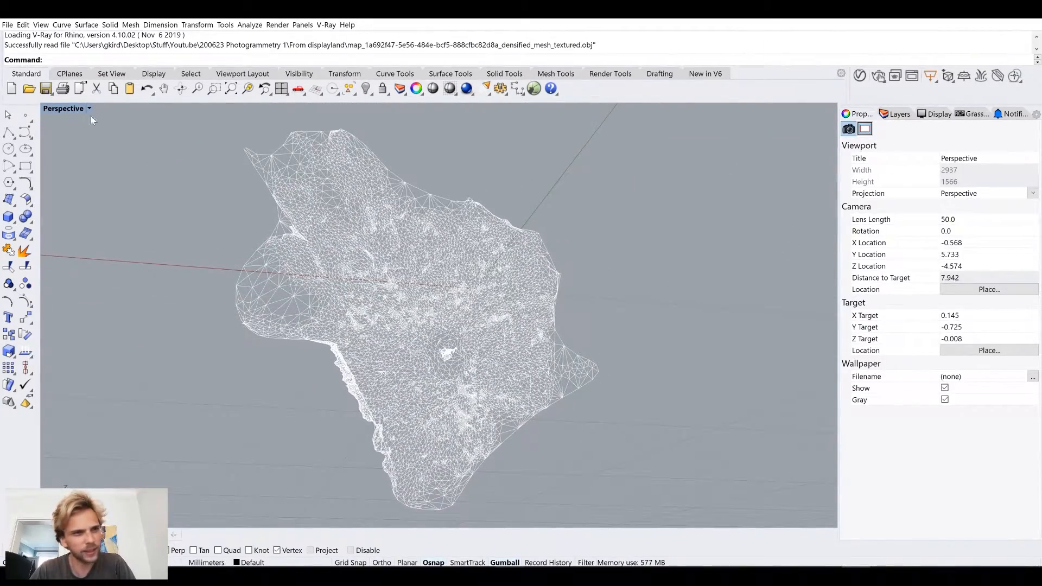
left_click(87, 108)
left_click(74, 148)
Step: Examine the scanned figure in the middle of the mesh up close and from a distance
mouse_move(510, 331)
right_mouse_down()
mouse_move(559, 398)
mouse_move(440, 393)
right_mouse_up()
scroll(441, 396, "up", 15)
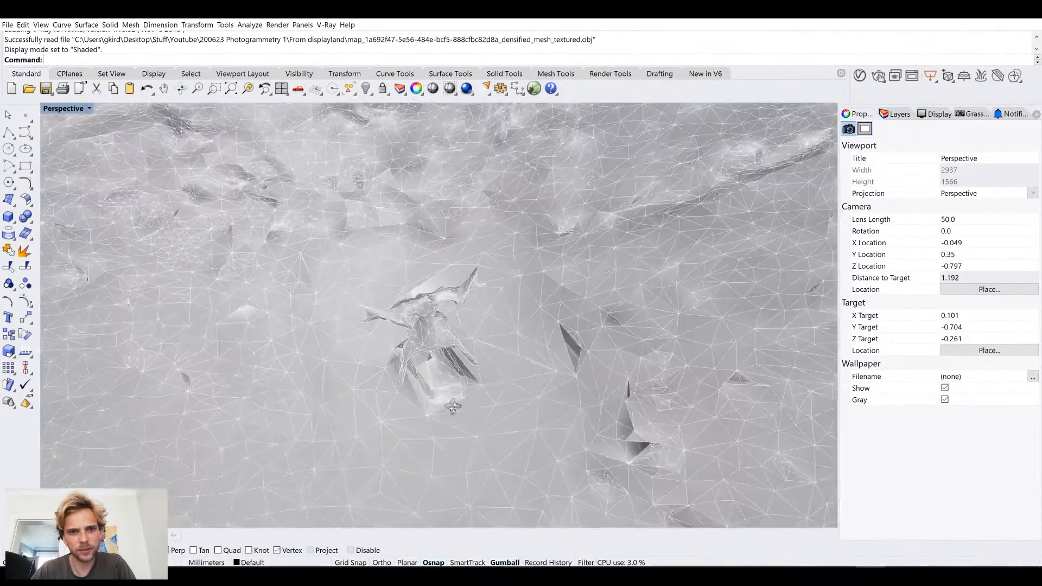
mouse_move(453, 407)
right_mouse_down()
mouse_move(510, 341)
mouse_move(490, 309)
mouse_move(456, 332)
mouse_move(502, 341)
mouse_move(450, 347)
mouse_move(442, 399)
mouse_move(405, 365)
mouse_move(401, 374)
mouse_move(426, 361)
mouse_move(451, 412)
right_mouse_up()
scroll(458, 280, "up", 8)
scroll(457, 331, "down", 2)
scroll(457, 333, "down", 2)
scroll(436, 353, "down", 10)
scroll(443, 398, "down", 20)
scroll(418, 380, "up", 6)
Step: Rotate the scanned mesh with the gumball so the ground lies flat and the figure stands upright, and deselect it
left_click(426, 362)
left_click_drag(459, 384, 353, 436)
left_click(338, 446)
right_click_drag(338, 447, 365, 233)
scroll(397, 415, "up", 5)
scroll(380, 271, "up", 6)
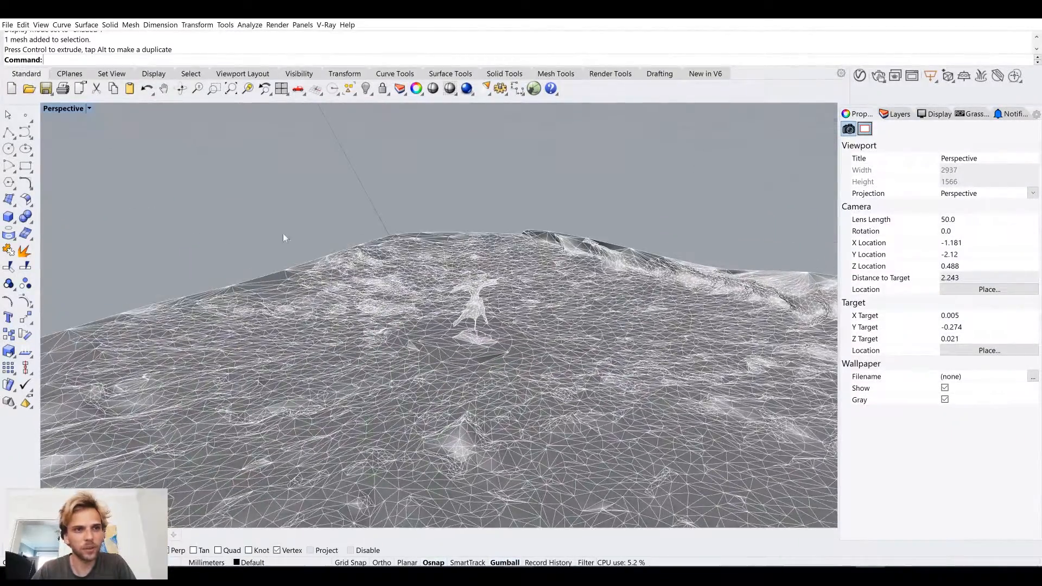
Step: Set the Perspective viewport to Arctic display and inspect the scanned figure up close
left_click(76, 109)
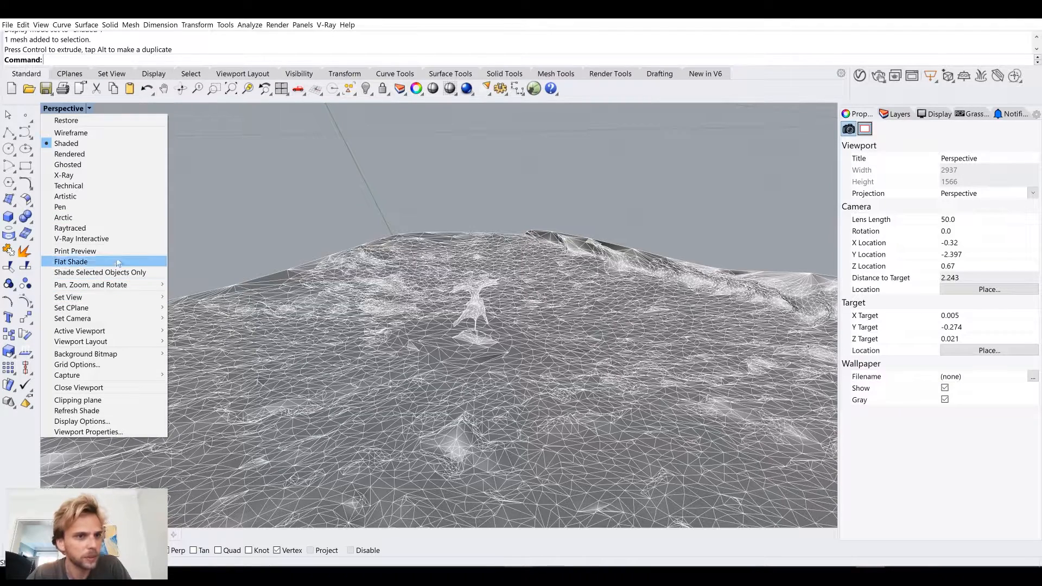
left_click(83, 219)
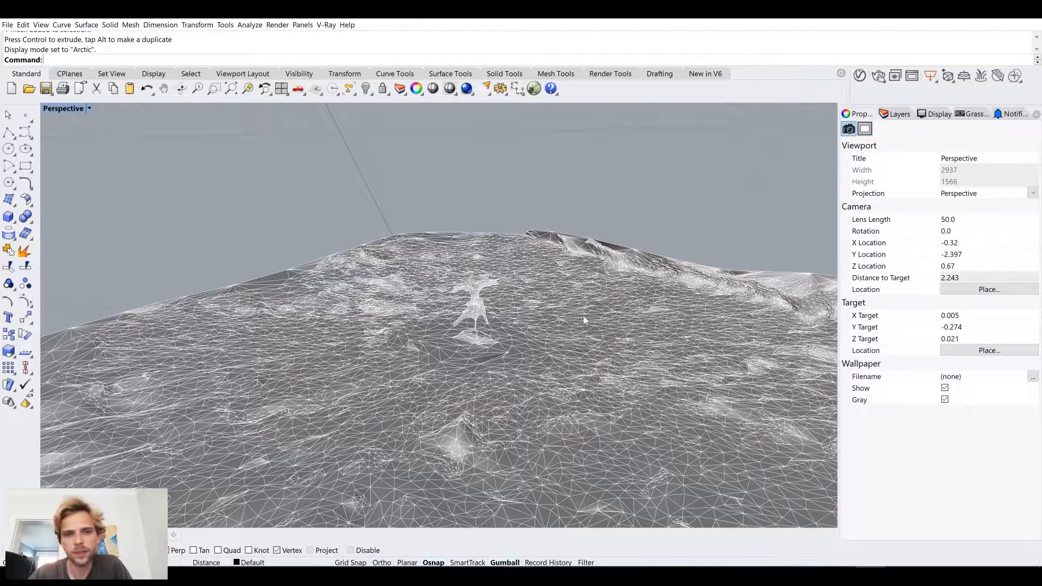
right_click_drag(551, 333, 455, 294)
scroll(501, 253, "up", 4)
scroll(455, 363, "up", 3)
scroll(456, 293, "up", 4)
scroll(456, 293, "up", 6)
right_click_drag(554, 312, 492, 282)
scroll(358, 332, "down", 4)
scroll(494, 284, "down", 4)
Step: Set the Perspective viewport back to Shaded display and inspect the figure's mesh from several sides
left_click(68, 108)
left_click(80, 144)
right_click_drag(393, 227, 446, 235)
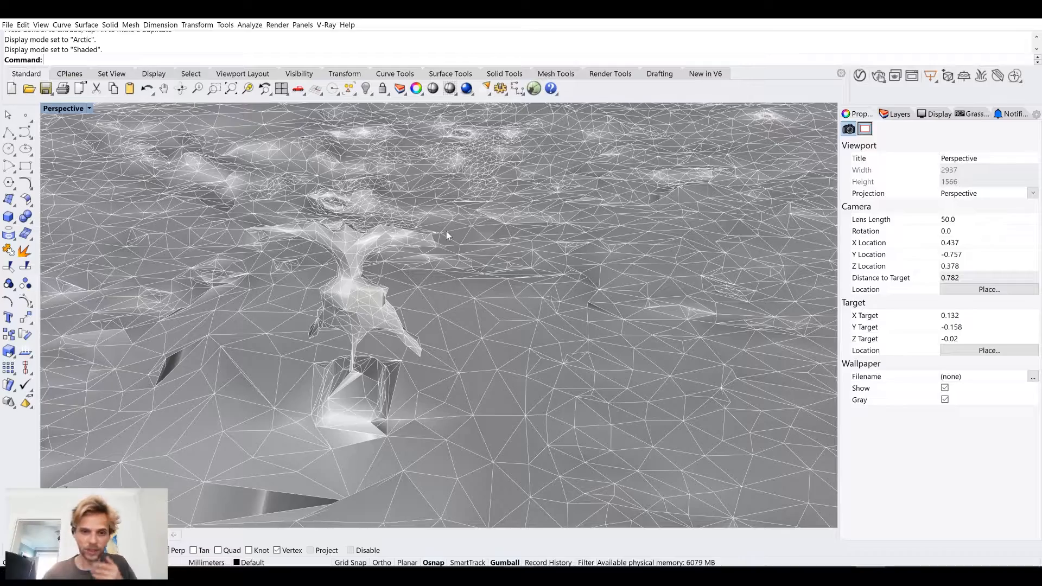
right_click_drag(496, 320, 592, 296)
scroll(635, 291, "down", 8)
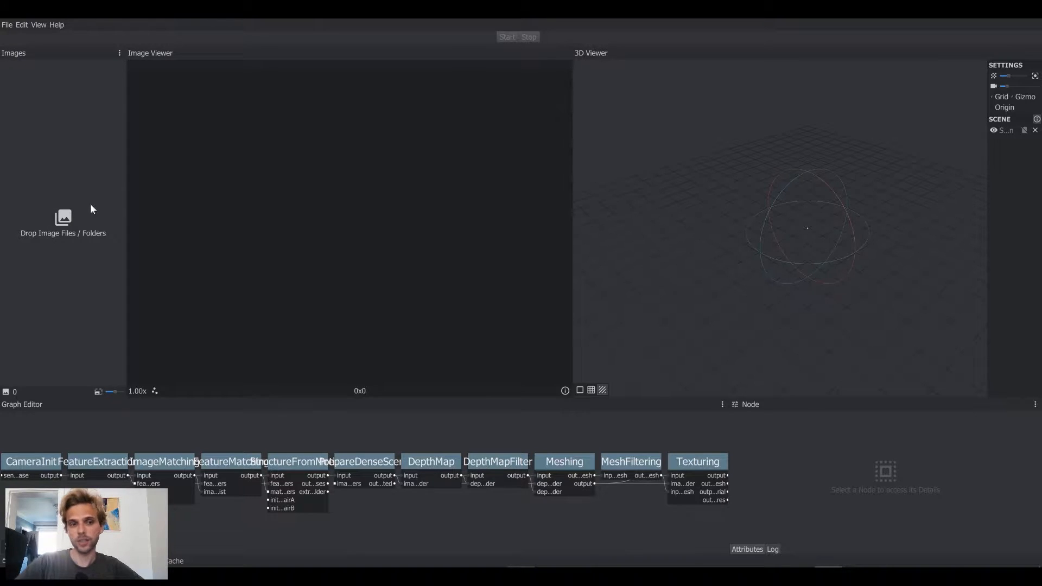
Step: Switch to File Explorer and open the gunpla set folder inside 200623 Photogrammetry 1
mouse_move(109, 576)
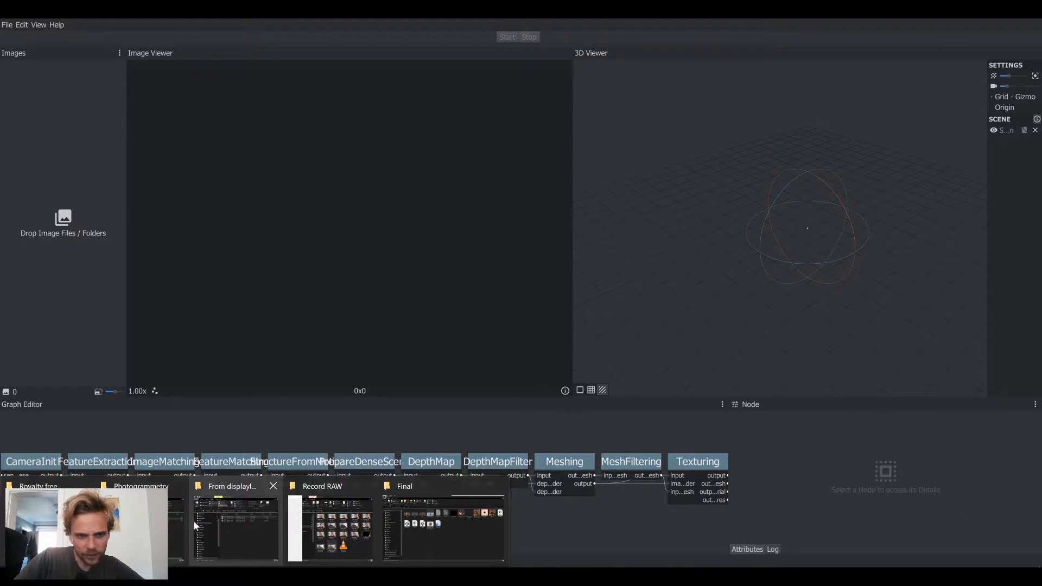
left_click(138, 520)
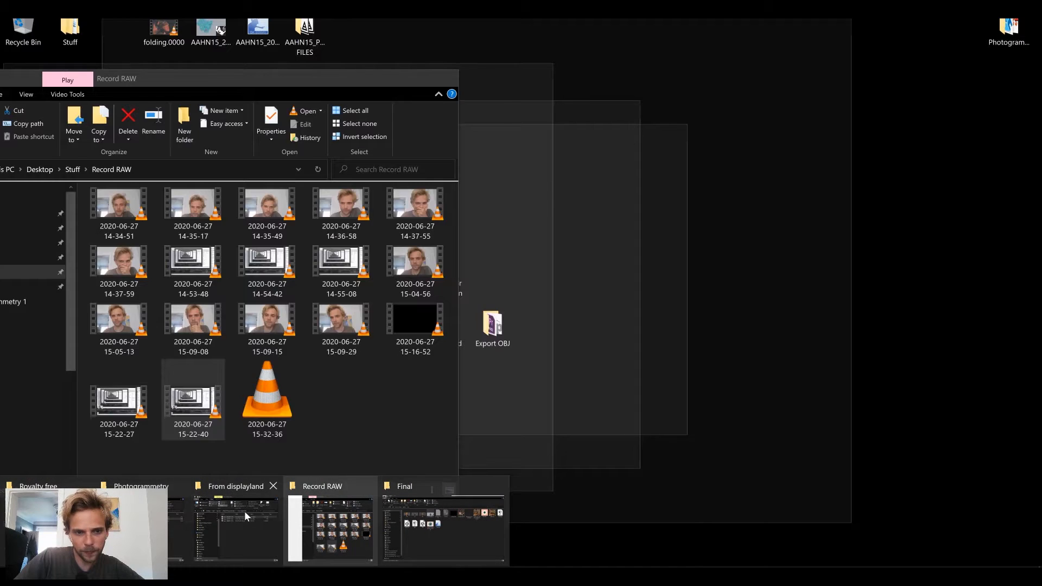
left_click(242, 519)
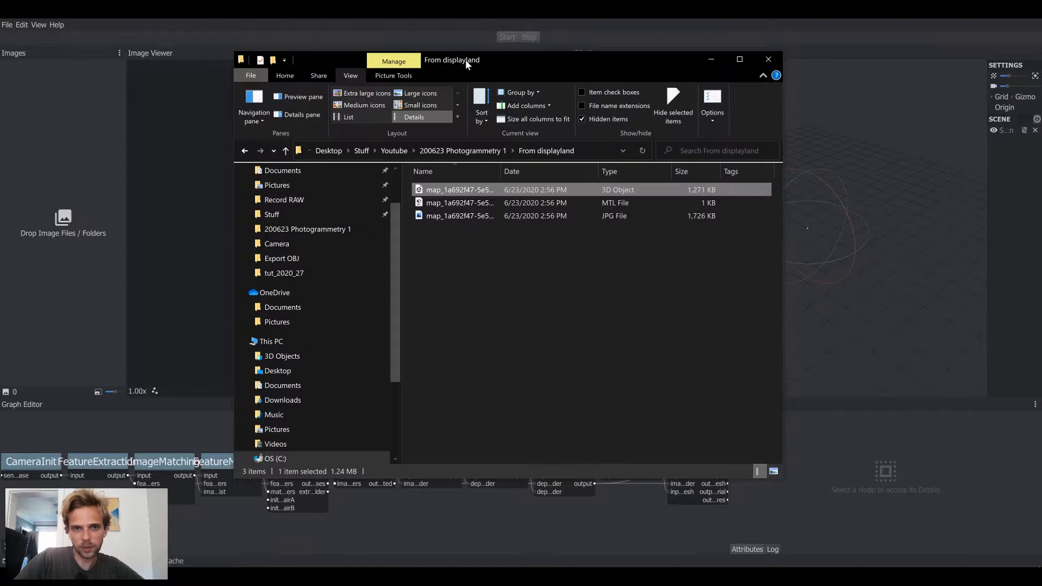
left_click(394, 150)
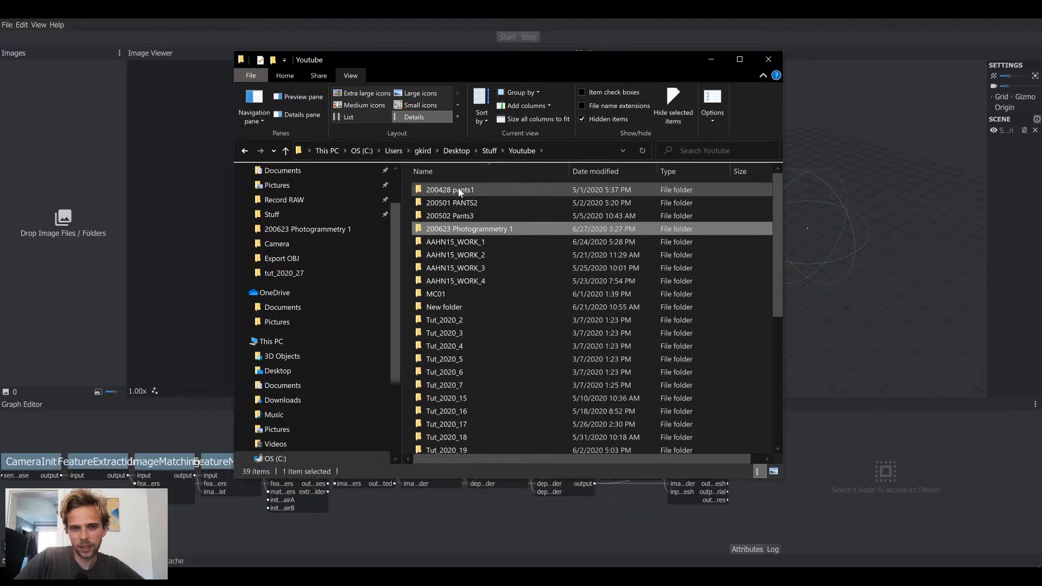
double_click(461, 230)
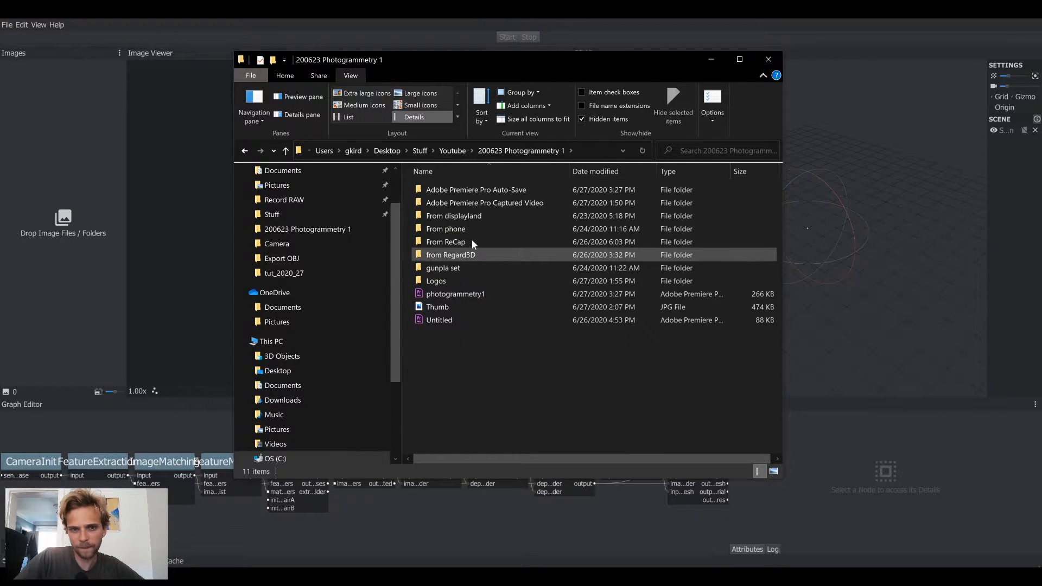
left_click(470, 267)
double_click(468, 268)
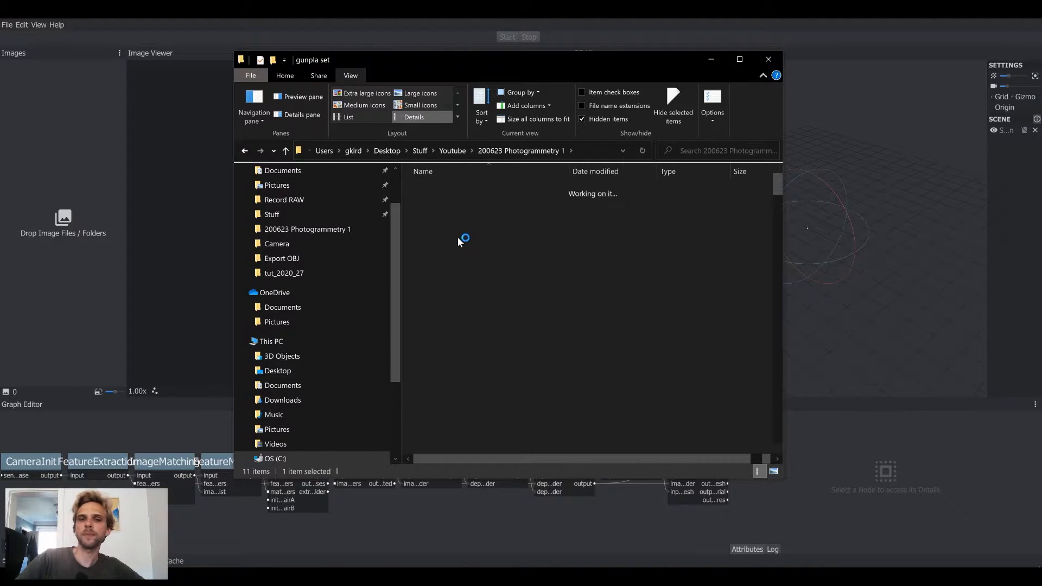
Step: Import the first 35 photos of the folder, 20200623_162808 through 20200623_163001, into Meshroom's image list
left_click(468, 213)
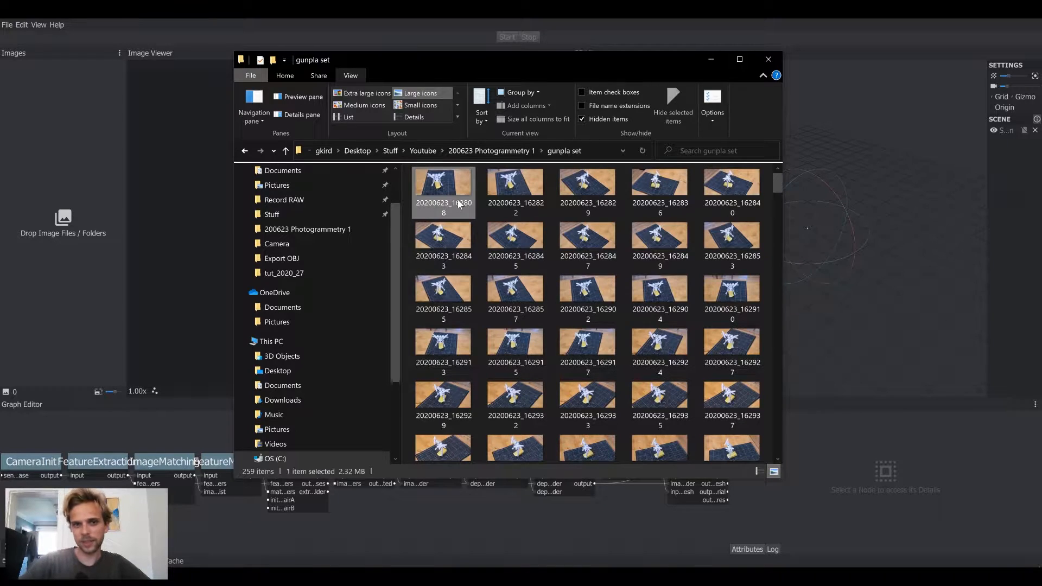
scroll(569, 318, "down", 5)
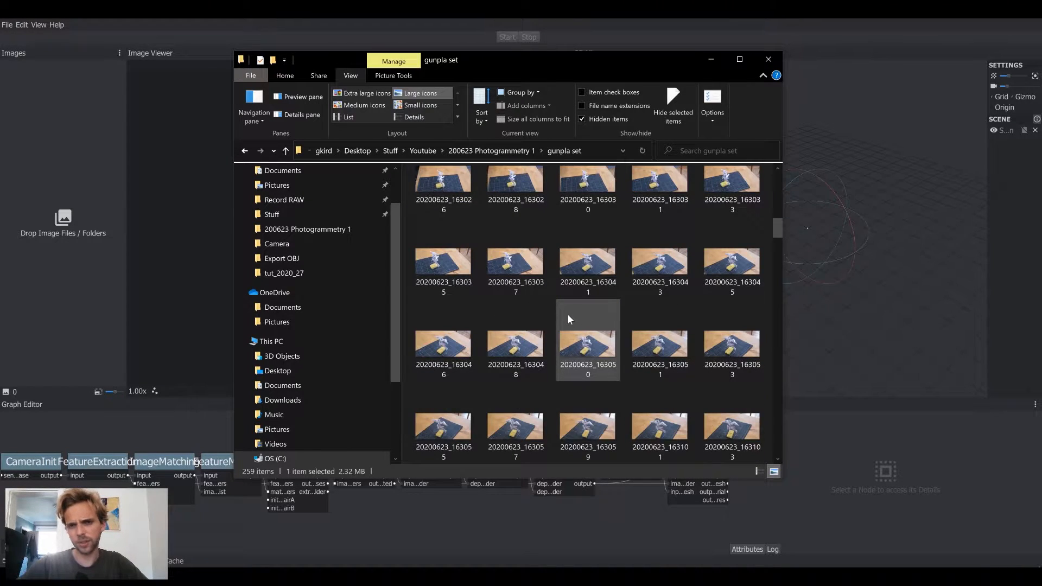
scroll(532, 281, "up", 5)
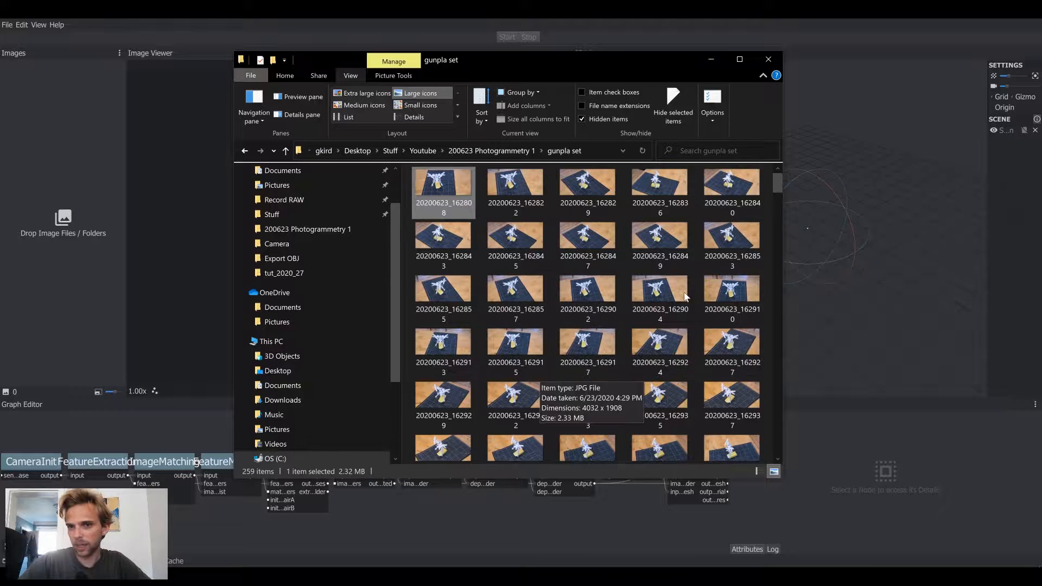
scroll(779, 195, "down", 3)
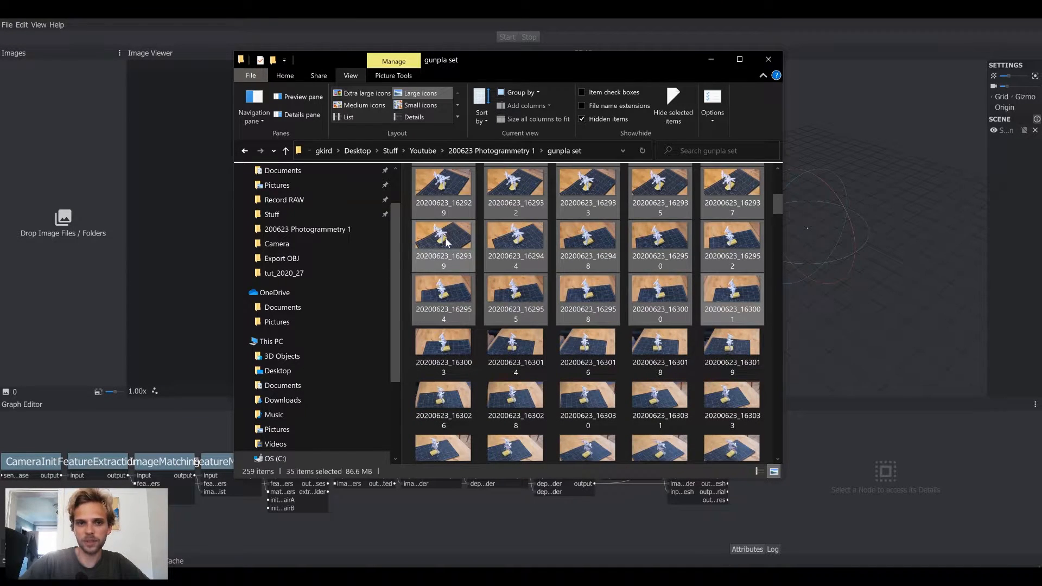
left_click_drag(446, 242, 57, 219)
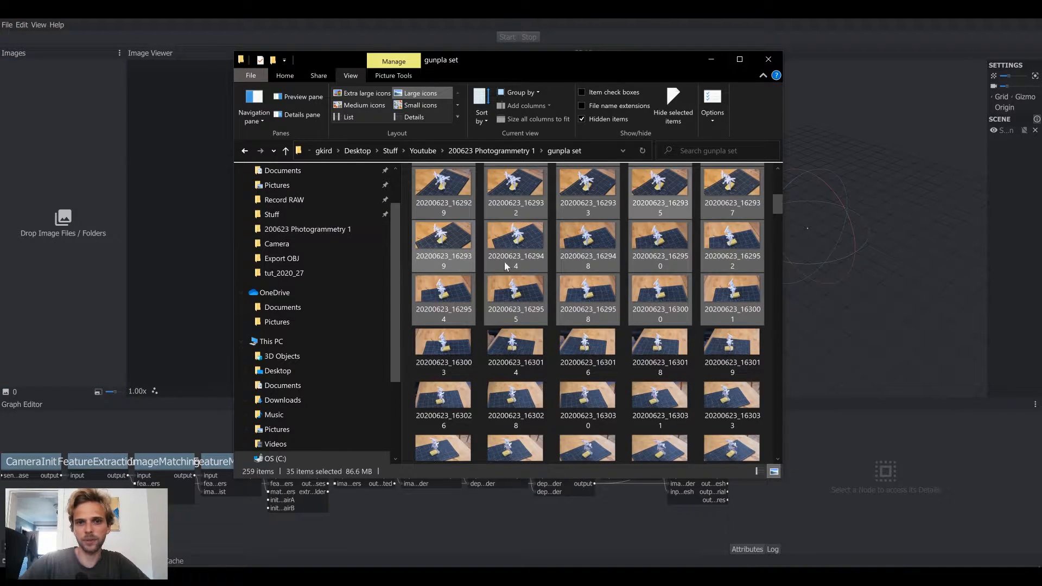
left_click(69, 256)
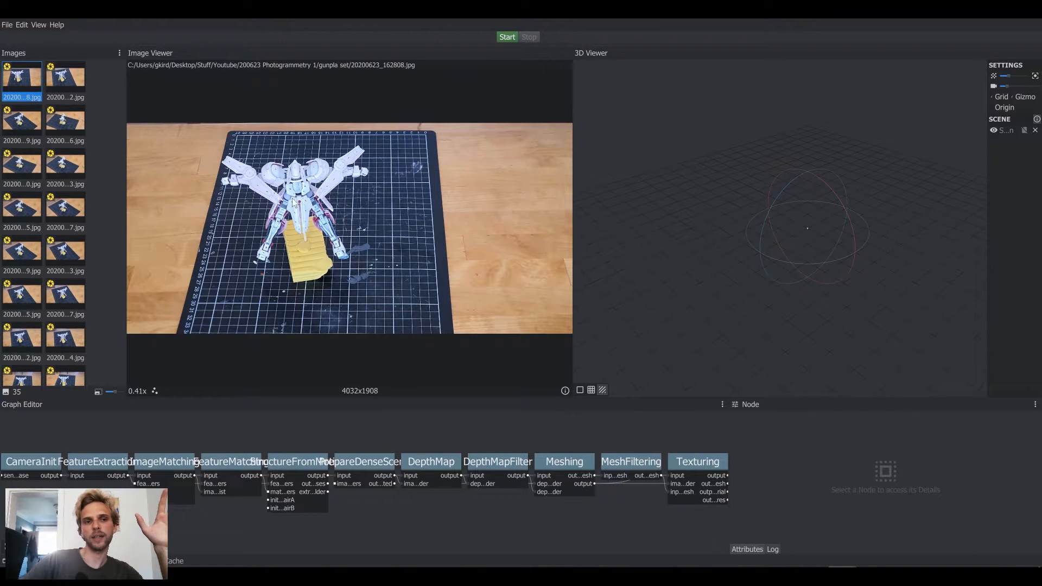
Step: Preview the imported photos one by one up to 20200623_162847.jpg and examine the markings on the figure up close
left_click(74, 79)
left_click(23, 129)
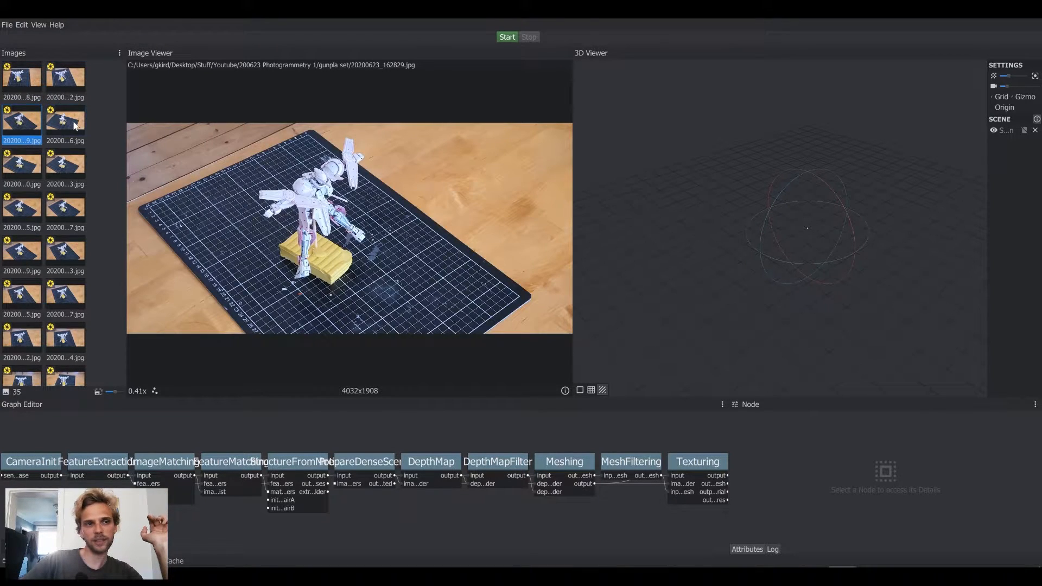
left_click(74, 126)
left_click(61, 175)
left_click(10, 174)
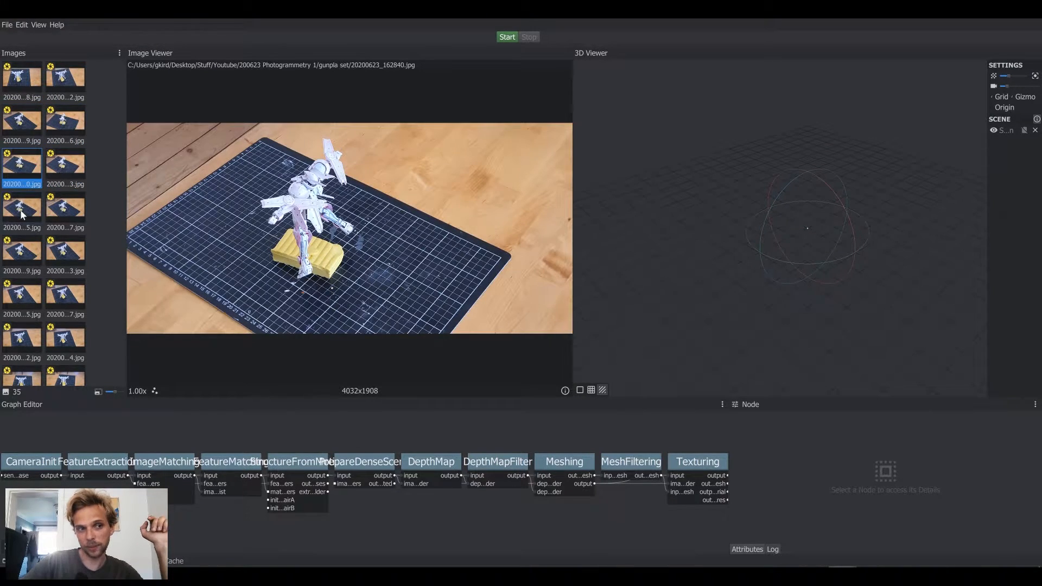
left_click(22, 212)
left_click(68, 216)
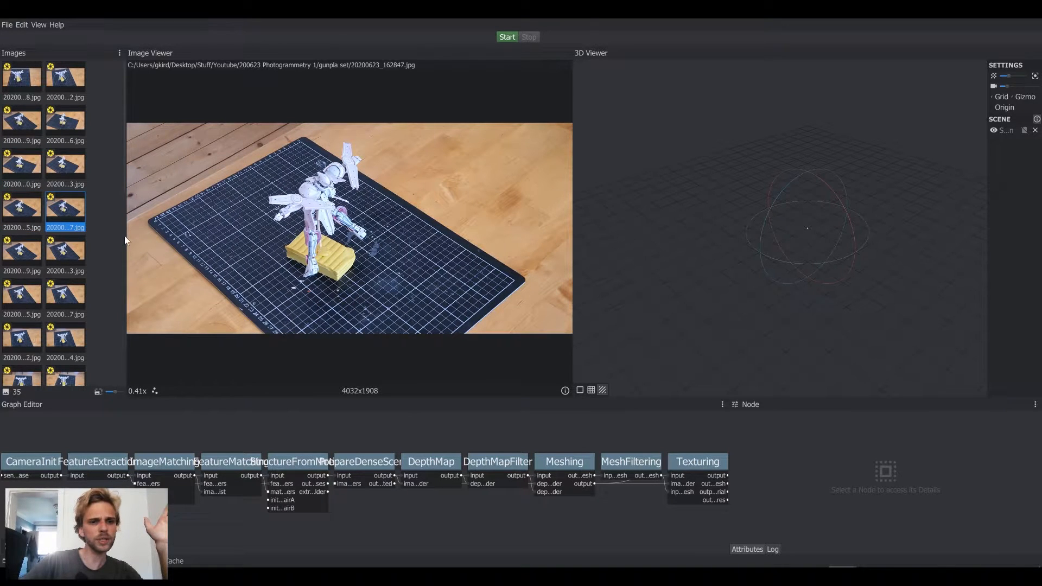
scroll(323, 251, "up", 10)
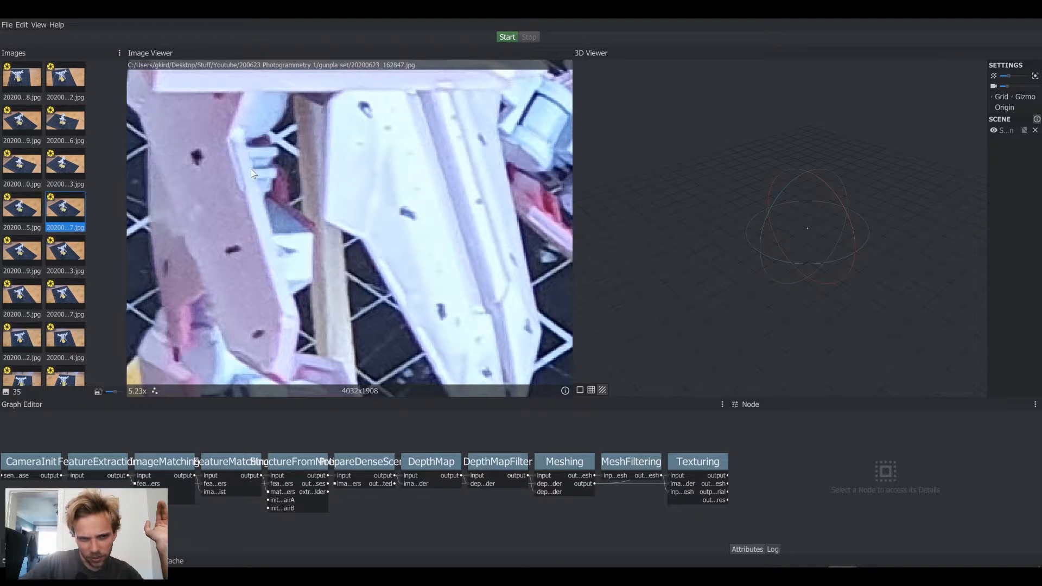
scroll(252, 172, "down", 4)
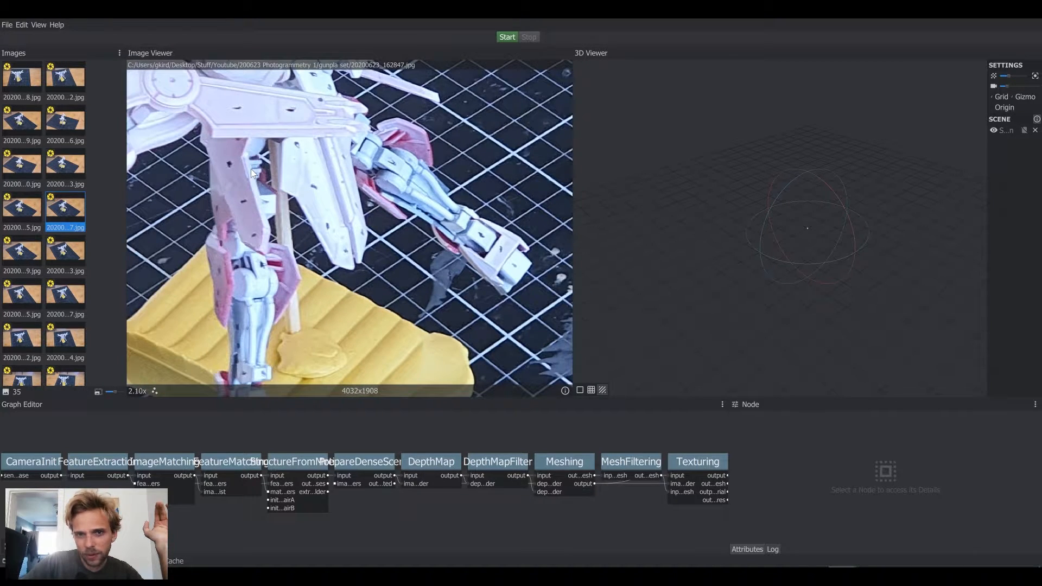
scroll(251, 172, "down", 2)
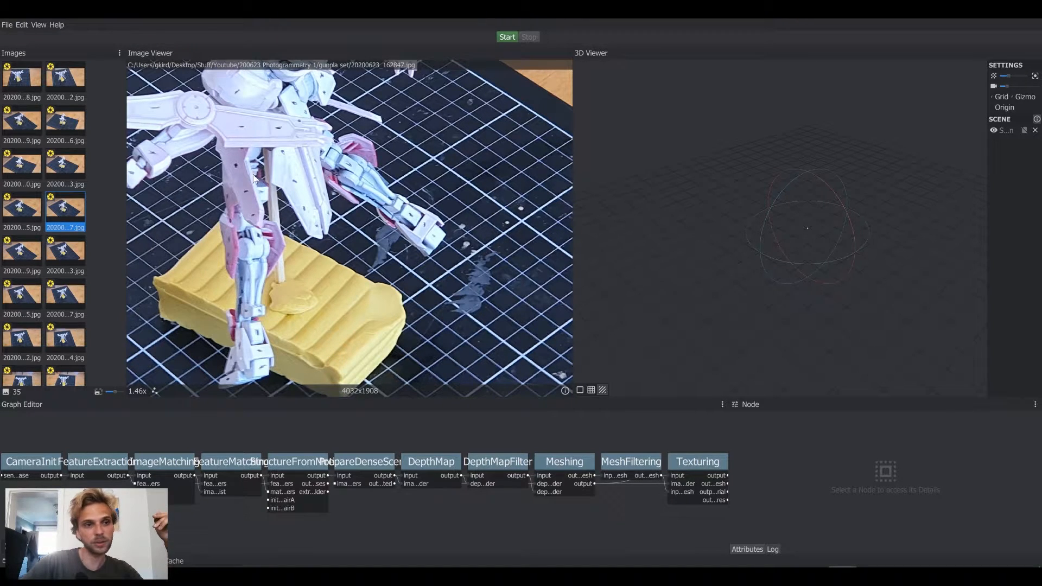
scroll(255, 180, "down", 3)
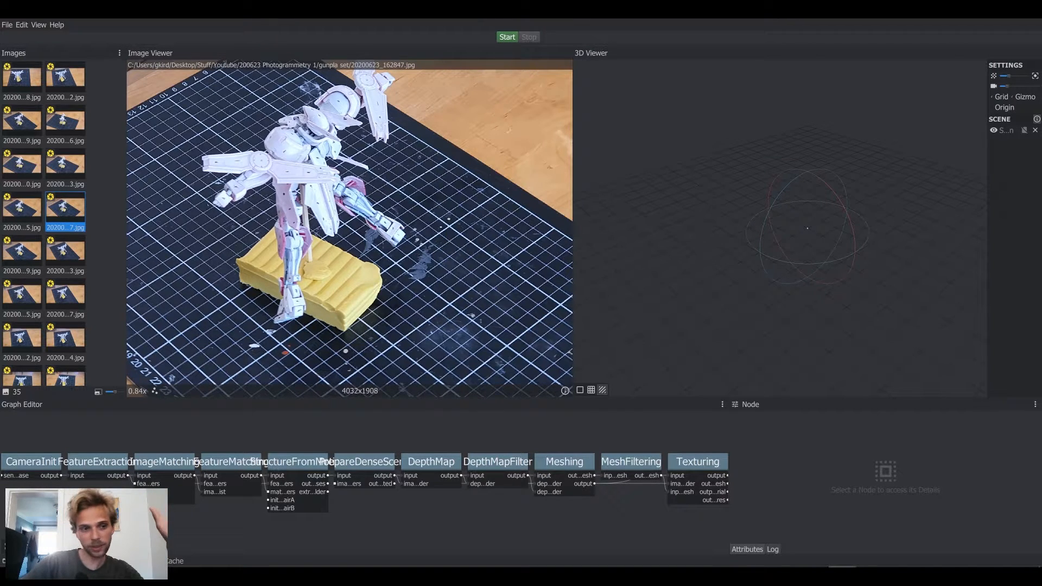
Step: Go through the pipeline nodes from CameraInit to Texturing and review the attributes of each one
left_click(28, 464)
left_click(91, 465)
left_click(183, 466)
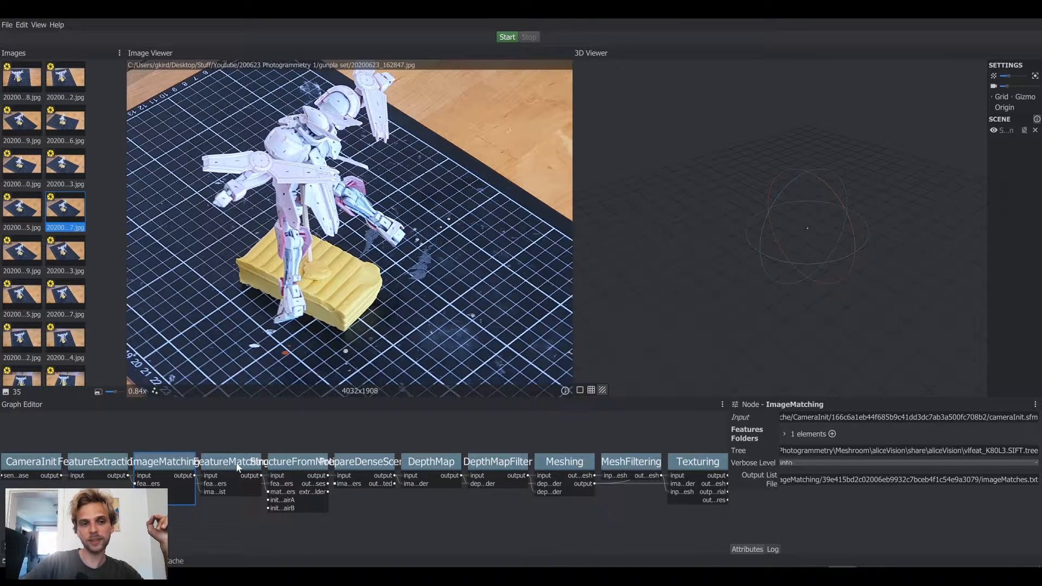
left_click(239, 467)
left_click(325, 468)
left_click(375, 467)
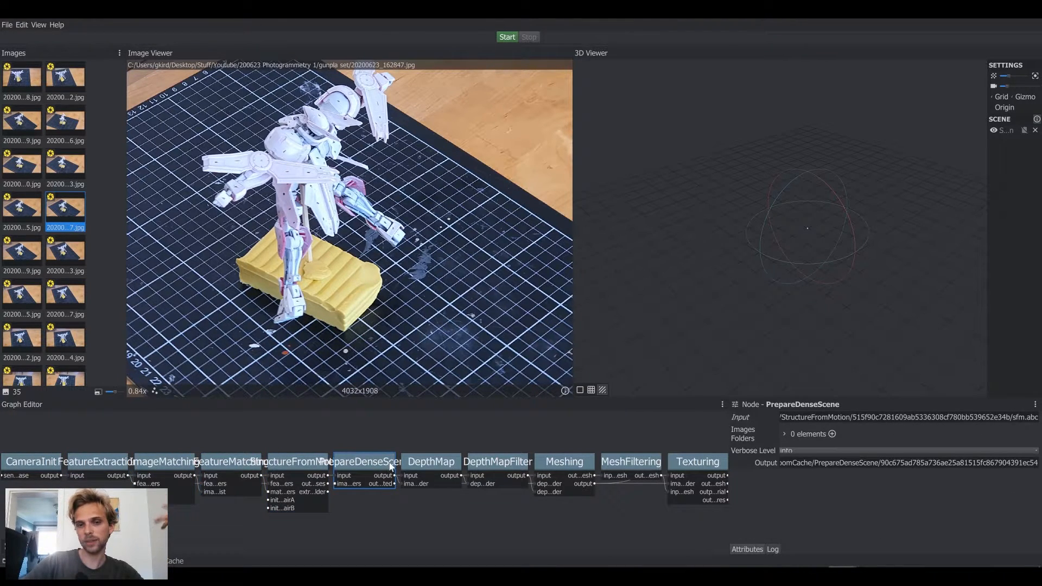
mouse_move(434, 466)
left_mouse_down()
mouse_move(444, 422)
mouse_move(423, 491)
mouse_move(434, 461)
left_mouse_up()
left_click(504, 463)
left_click(572, 464)
left_click(632, 464)
left_click(700, 464)
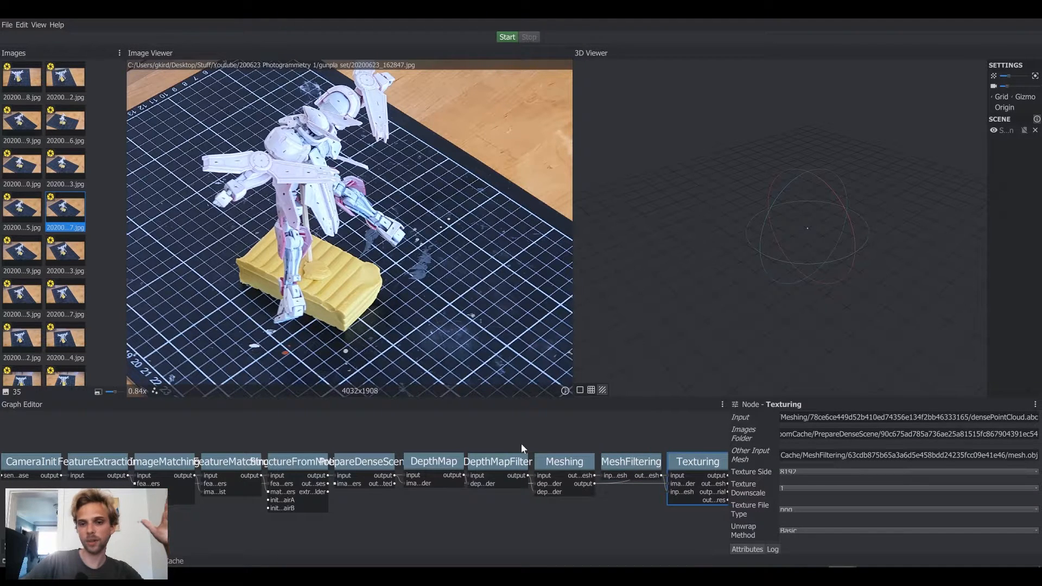
left_click(571, 431)
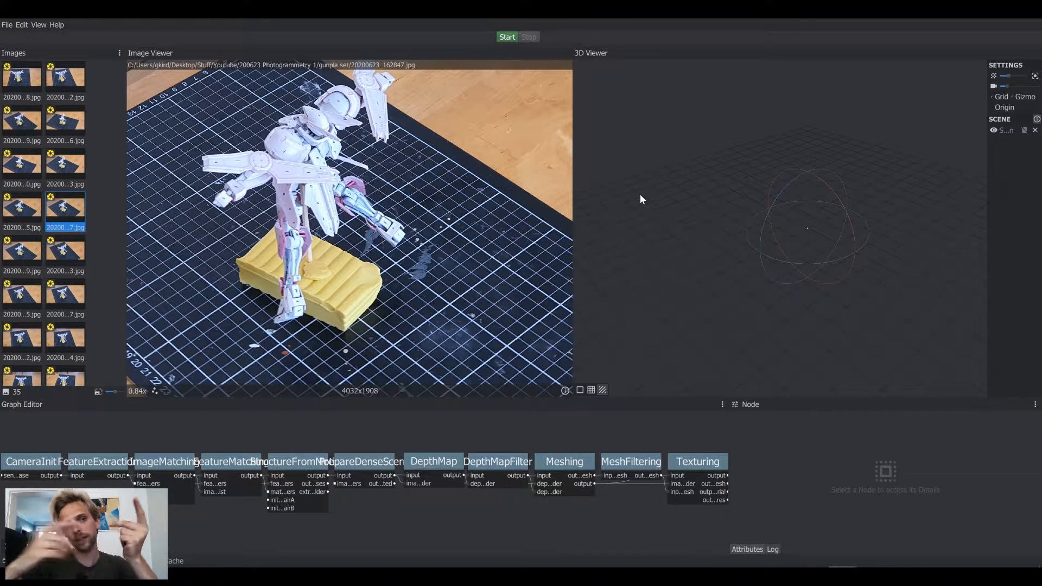
Step: Open the test.mg project from the Desktop and discard the unsaved changes of the current project
left_click(7, 25)
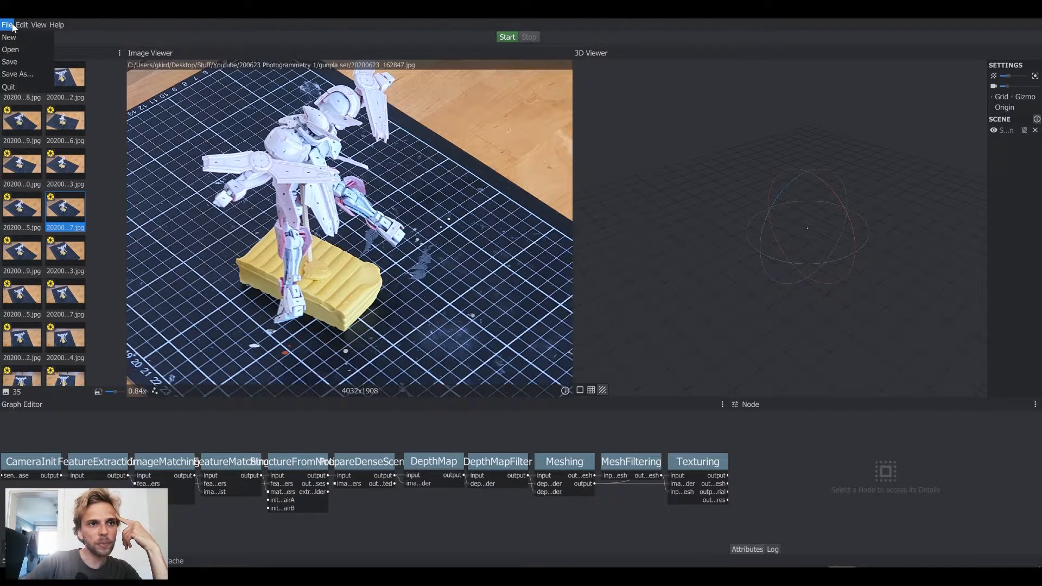
left_click(31, 50)
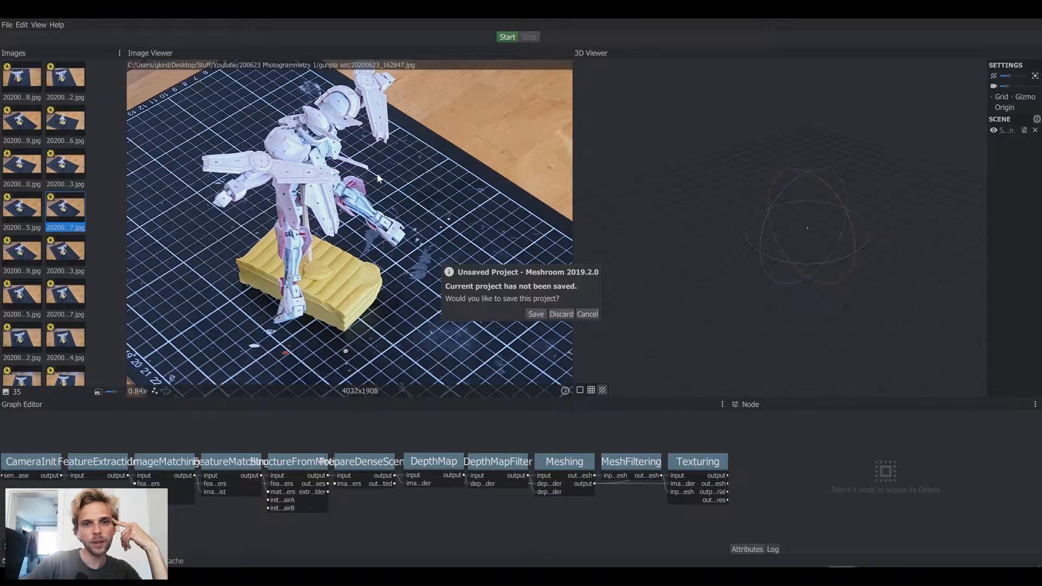
left_click(569, 315)
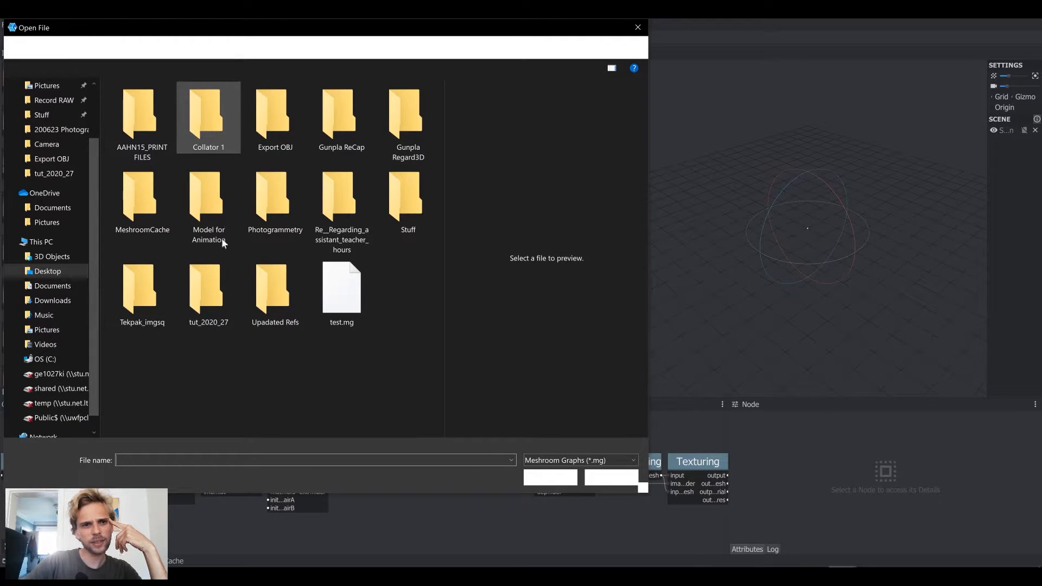
left_click(348, 293)
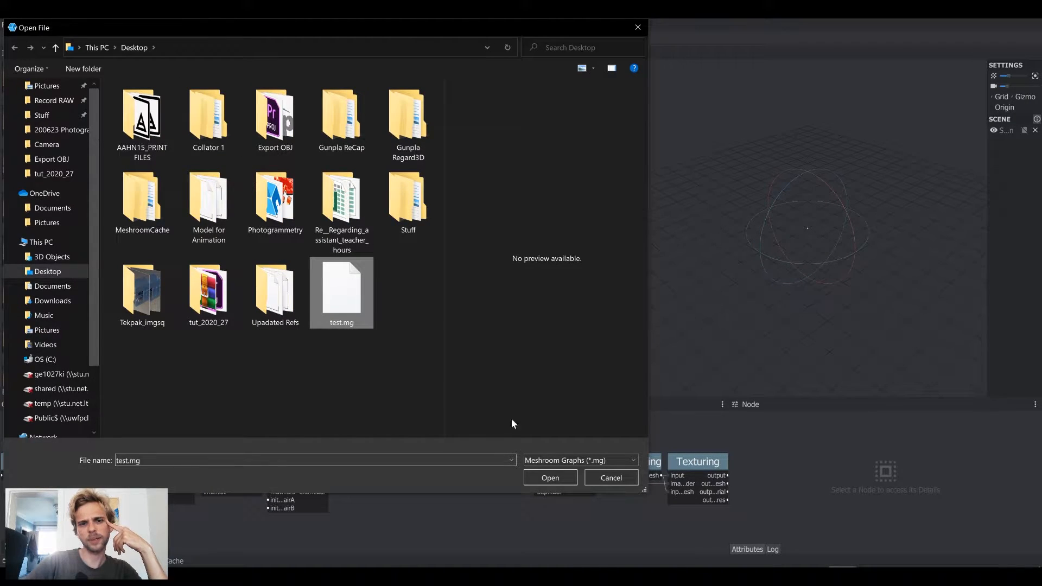
left_click(555, 480)
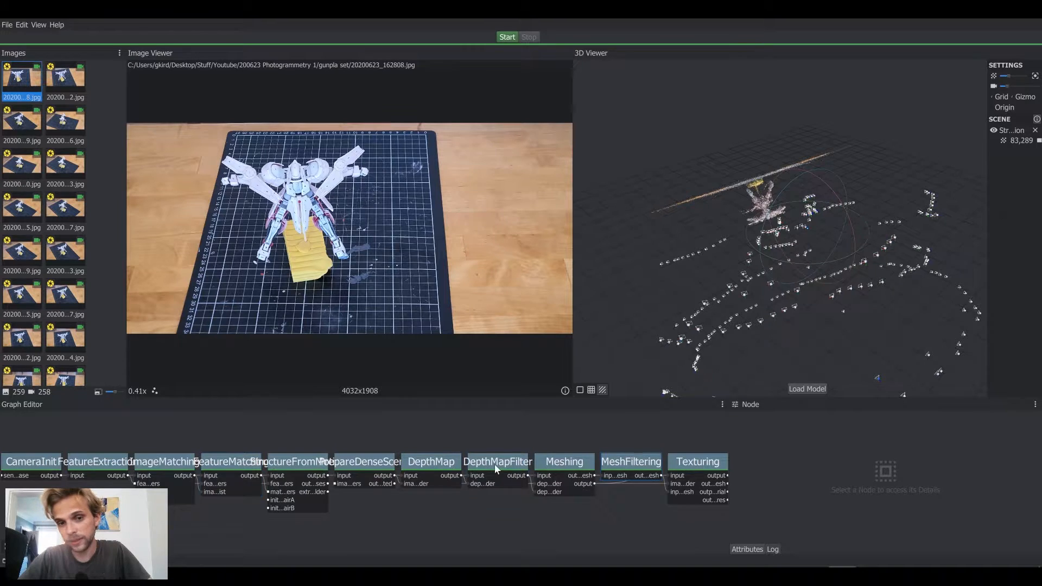
Step: Bring the reconstructed figure and camera positions into view and widen the 3D Viewer over the image area
scroll(448, 490, "down", 3)
scroll(382, 490, "up", 4)
scroll(409, 489, "down", 1)
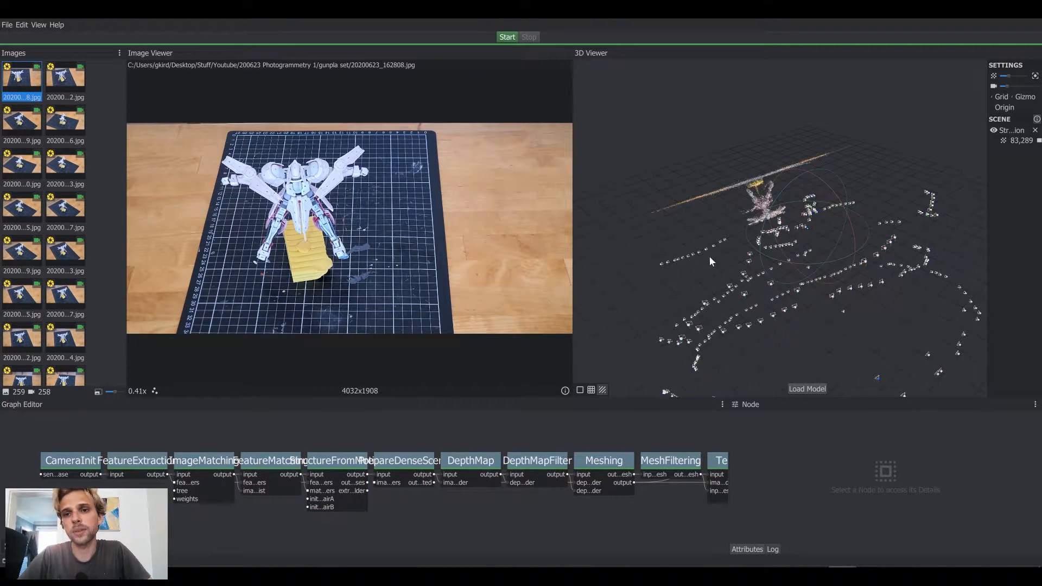
left_click_drag(820, 345, 820, 323)
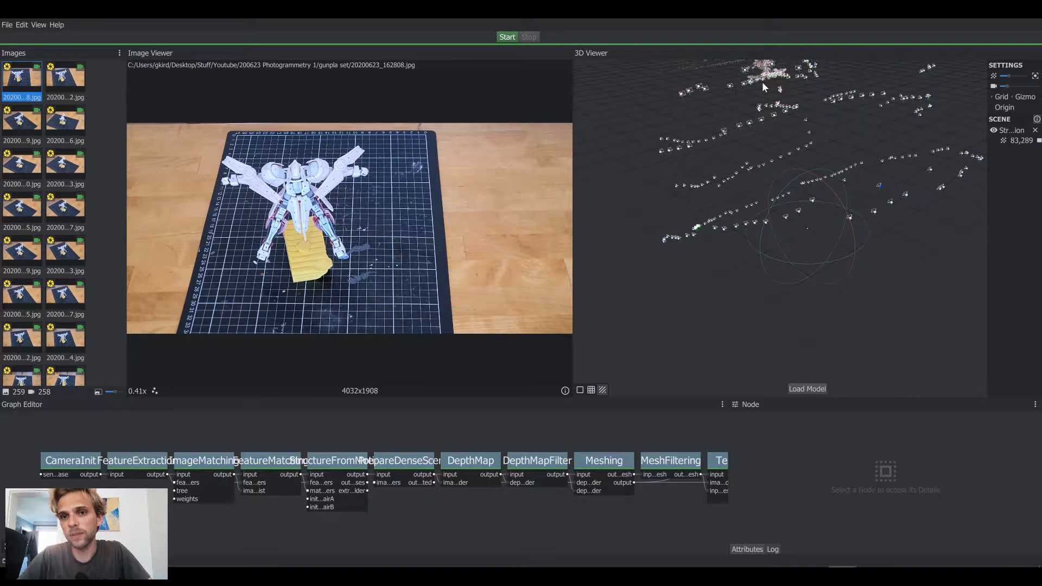
scroll(762, 82, "up", 4)
middle_click_drag(749, 175, 722, 213)
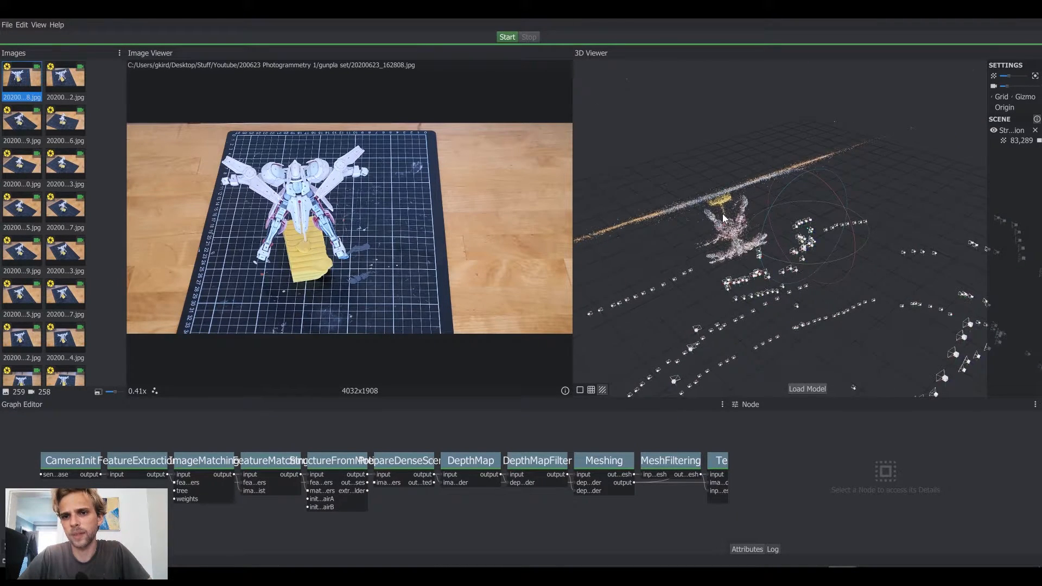
scroll(721, 213, "up", 2)
left_click_drag(573, 97, 317, 173)
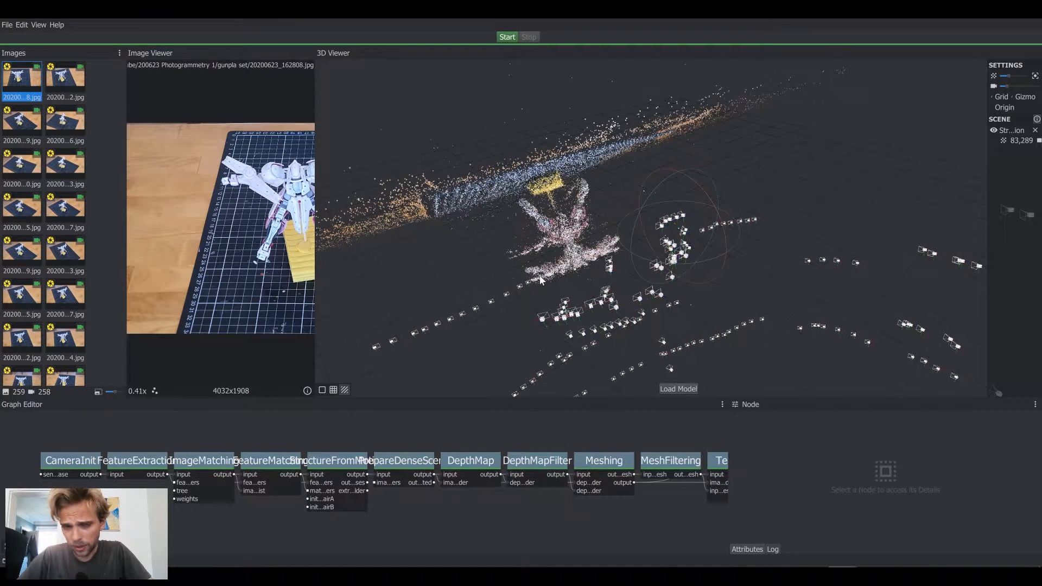
Step: Examine the sparse point cloud of the figure, yellow base and cutting mat together with the surrounding camera positions
double_click(541, 276)
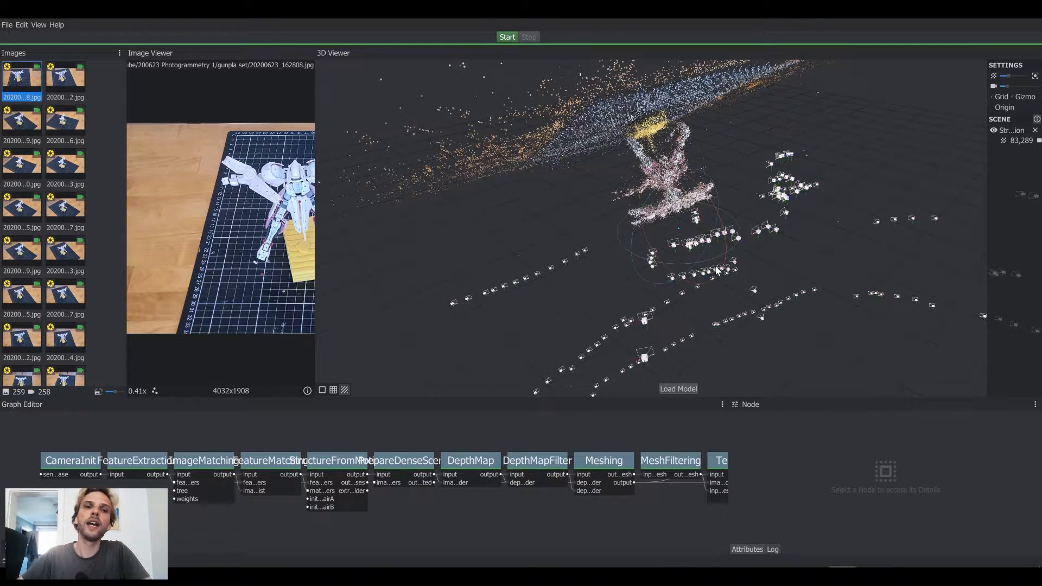
scroll(731, 227, "up", 3)
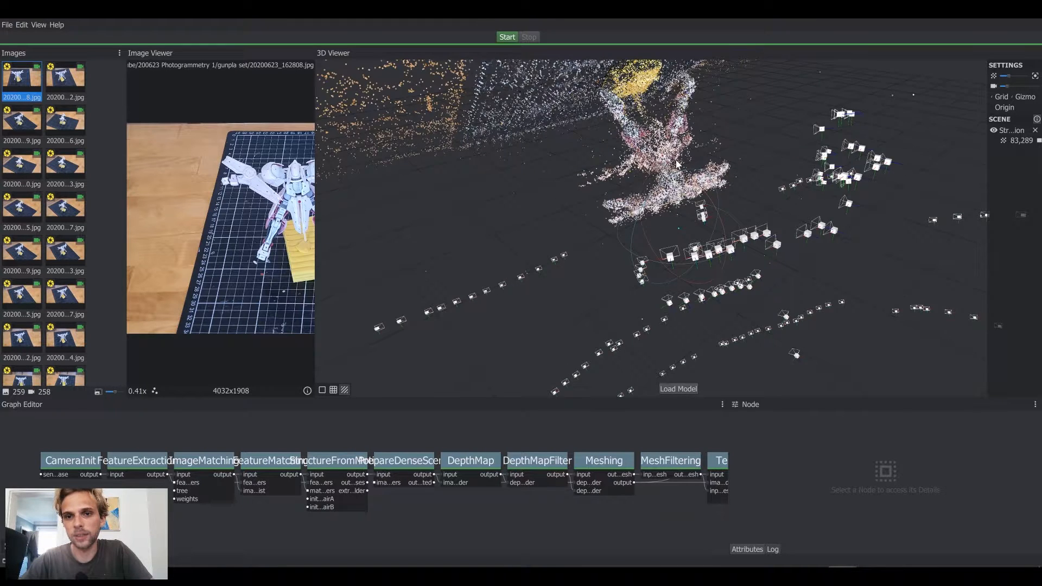
scroll(731, 227, "up", 3)
scroll(623, 244, "down", 5)
left_click_drag(622, 244, 756, 224)
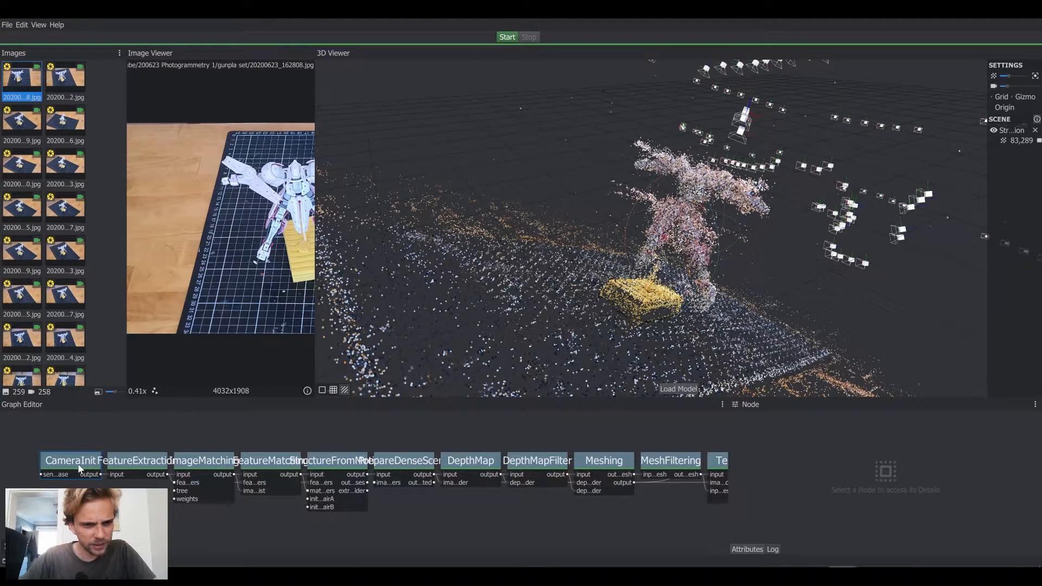
Step: Review the attributes of the computed pipeline nodes from CameraInit to StructureFromMotion, plus DepthMapFilter
left_click(67, 467)
left_click(136, 467)
left_click(202, 466)
left_click(270, 467)
left_click(343, 462)
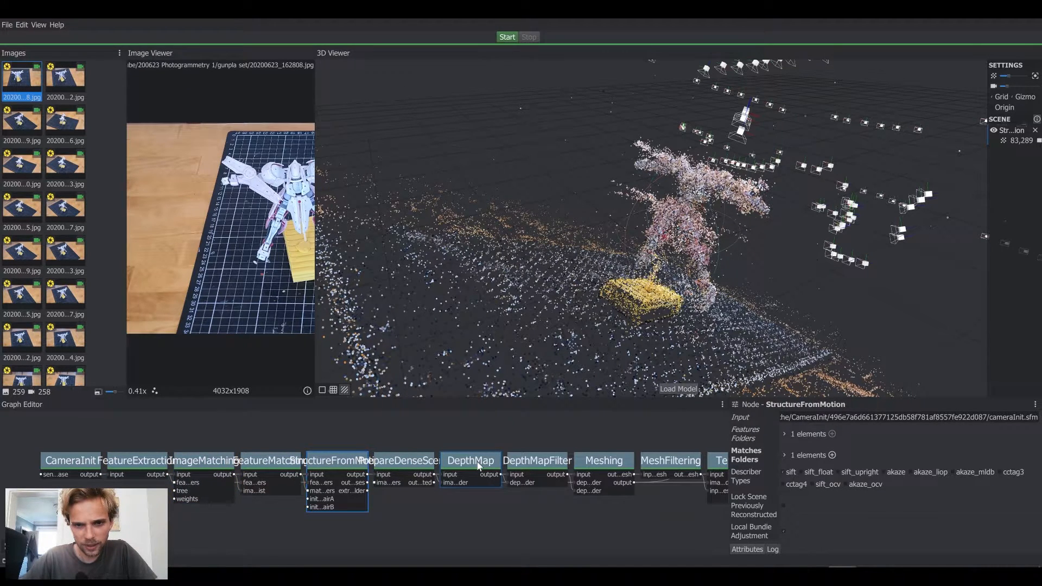
left_click_drag(522, 467, 522, 464)
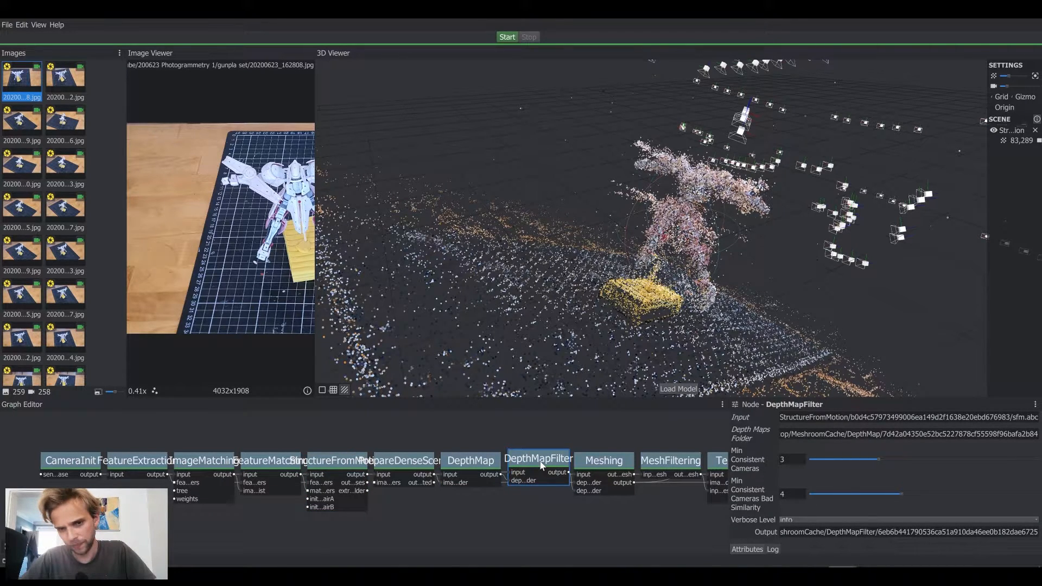
mouse_move(541, 464)
left_mouse_down()
mouse_move(541, 476)
mouse_move(542, 466)
left_mouse_up()
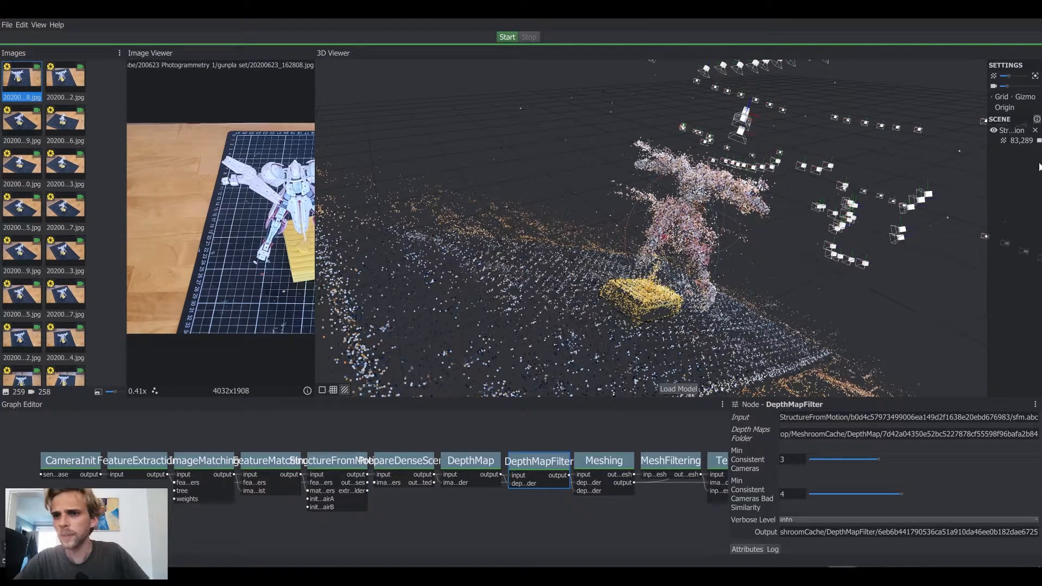
Step: Widen the 3D scene settings, reduce the point size and slightly increase the camera scale
left_click_drag(988, 165, 835, 178)
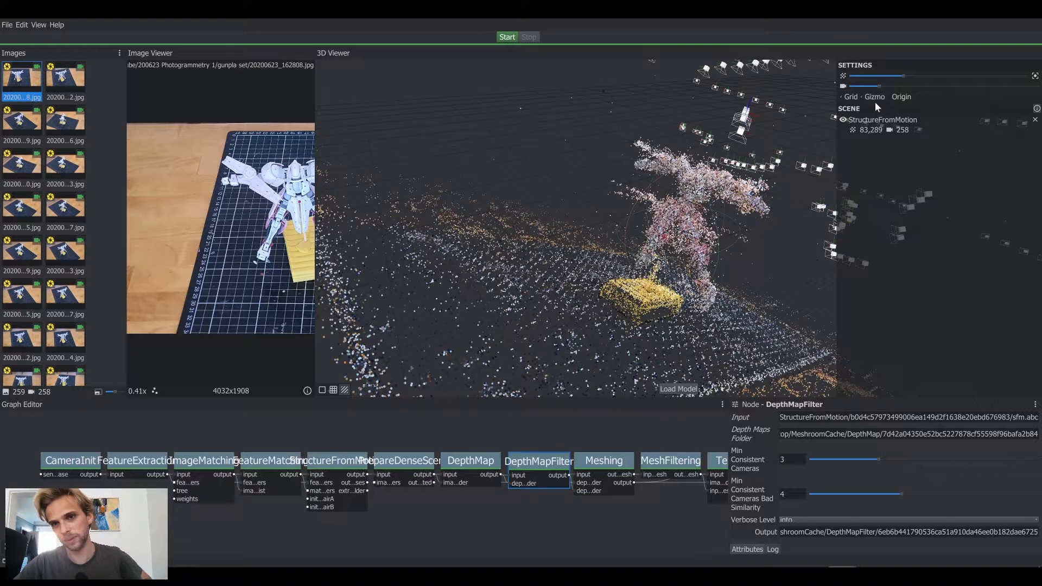
left_click_drag(901, 76, 888, 94)
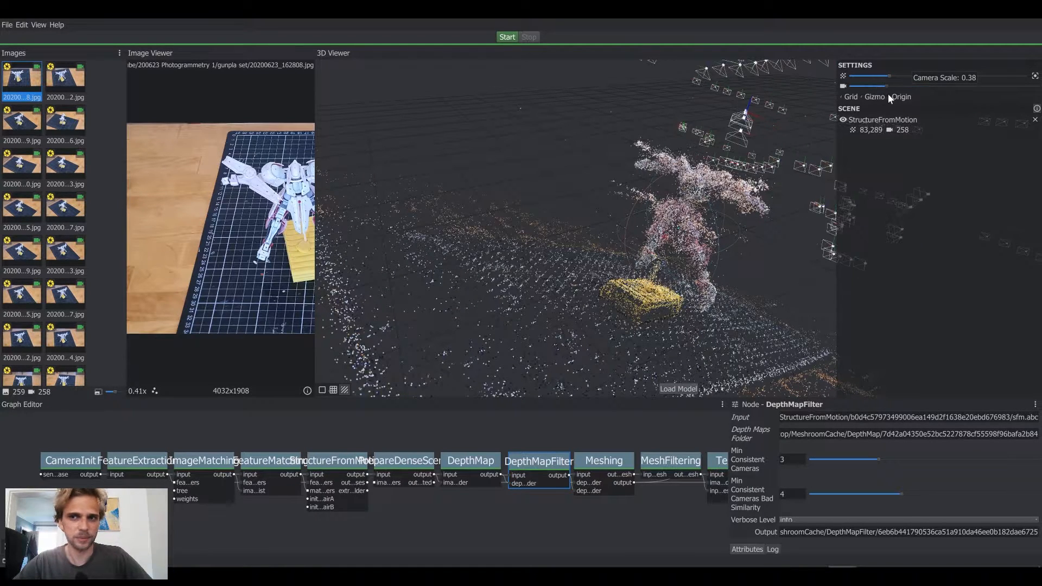
Step: Toggle the visibility of the StructureFromMotion result off and on to check what it contributes to the scene
left_click(842, 119)
left_click(842, 119)
left_click(842, 120)
left_click(842, 119)
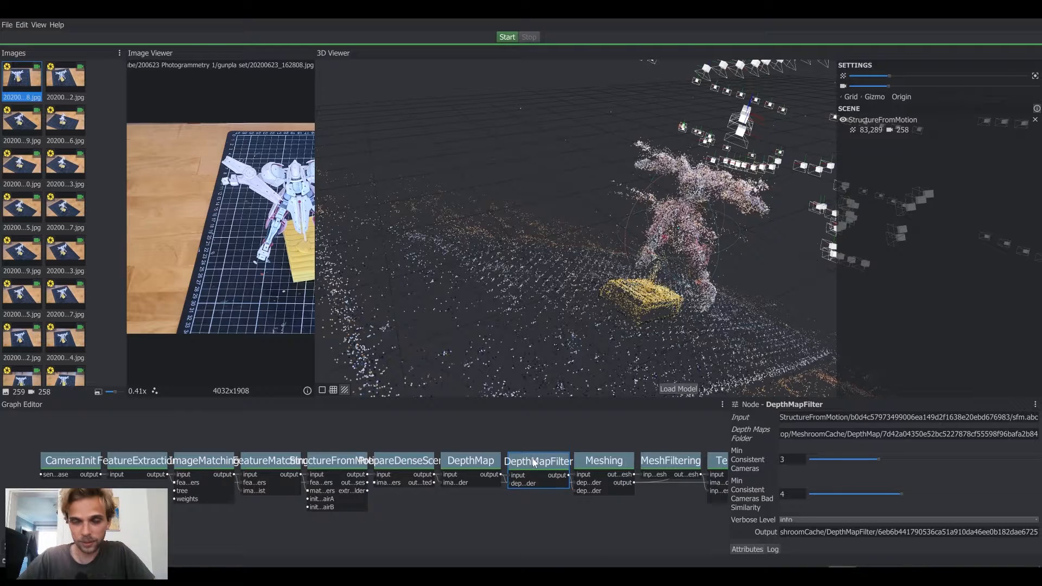
Step: Review the attributes of the Meshing, MeshFiltering and Texturing nodes at the end of the pipeline
left_click(605, 518)
middle_click_drag(597, 510, 414, 466)
left_click(418, 465)
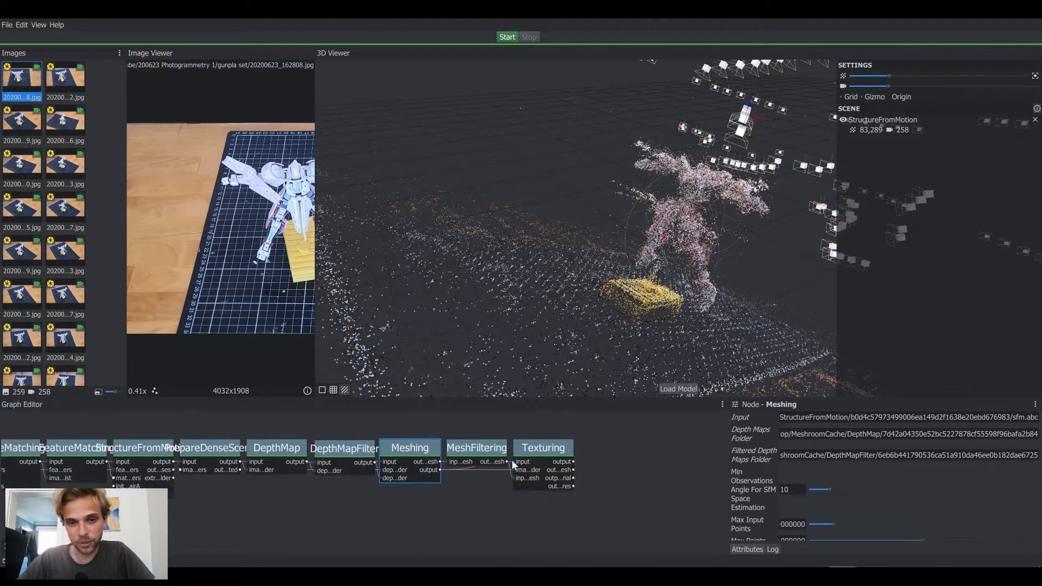
left_click(490, 453)
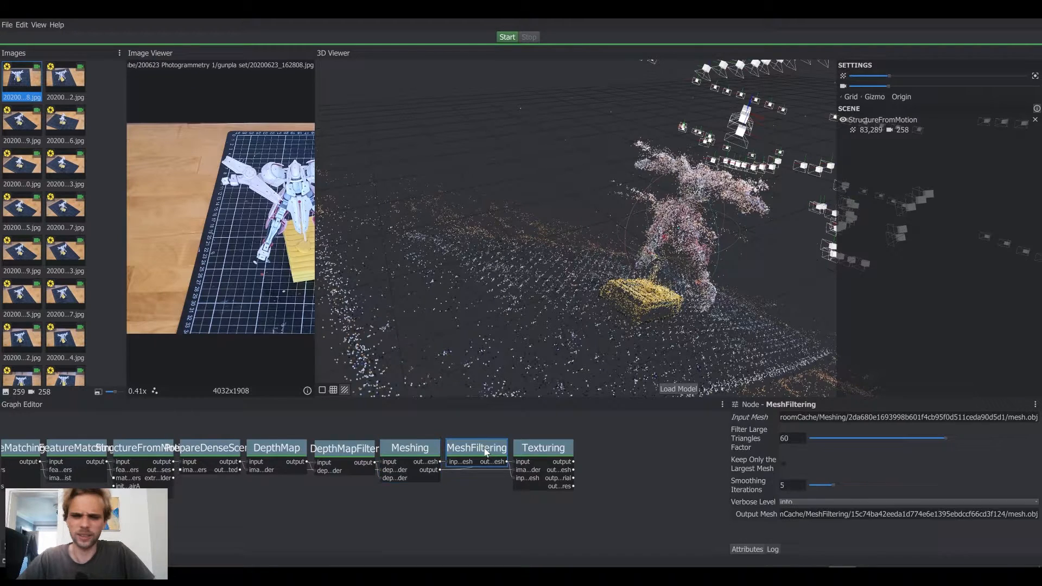
left_click(536, 447)
left_click(456, 517)
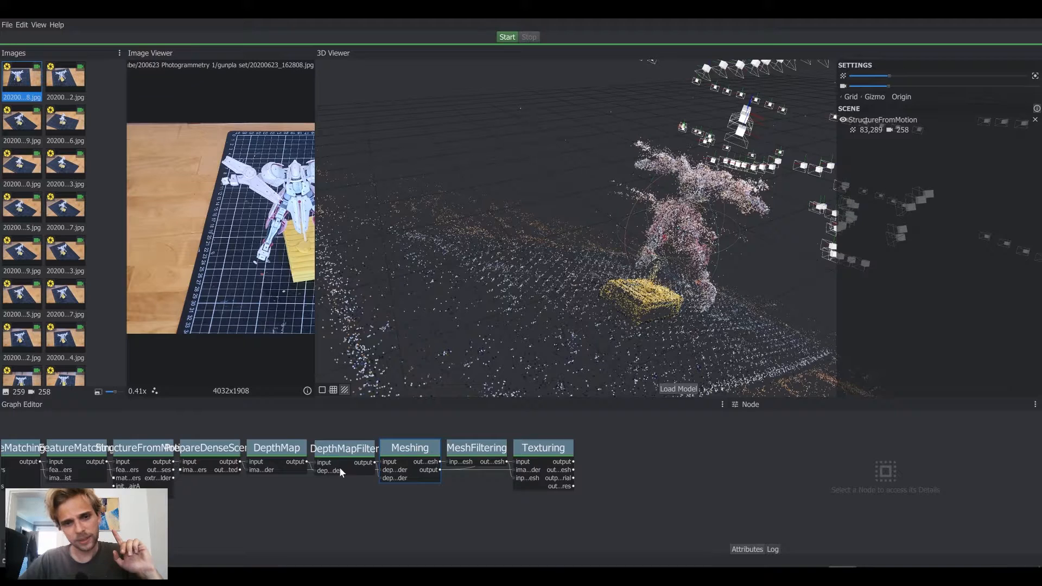
left_click(411, 446)
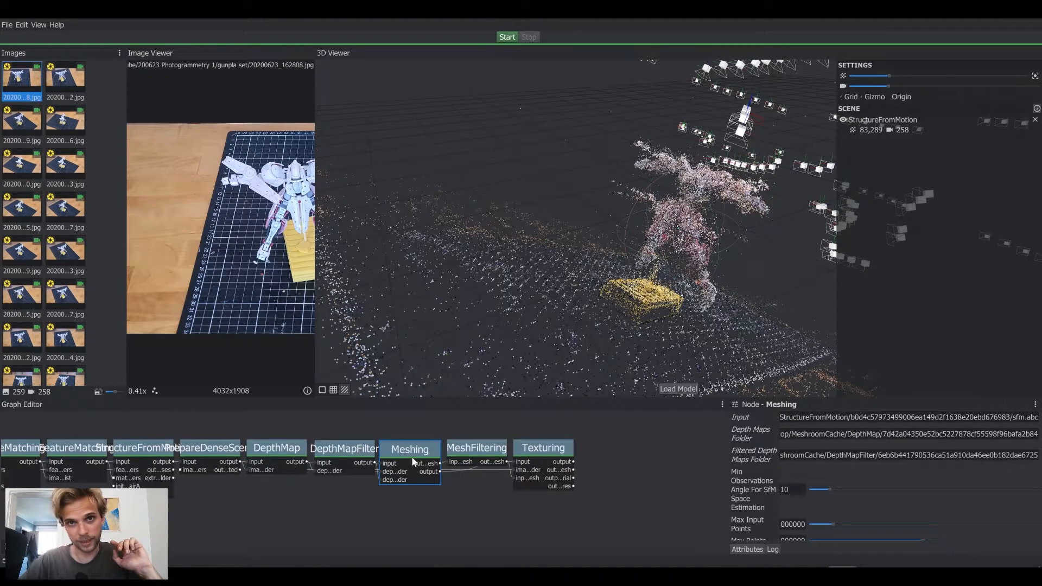
Step: Load the textured model into the 3D Viewer and hide the StructureFromMotion point cloud and cameras
left_click(682, 389)
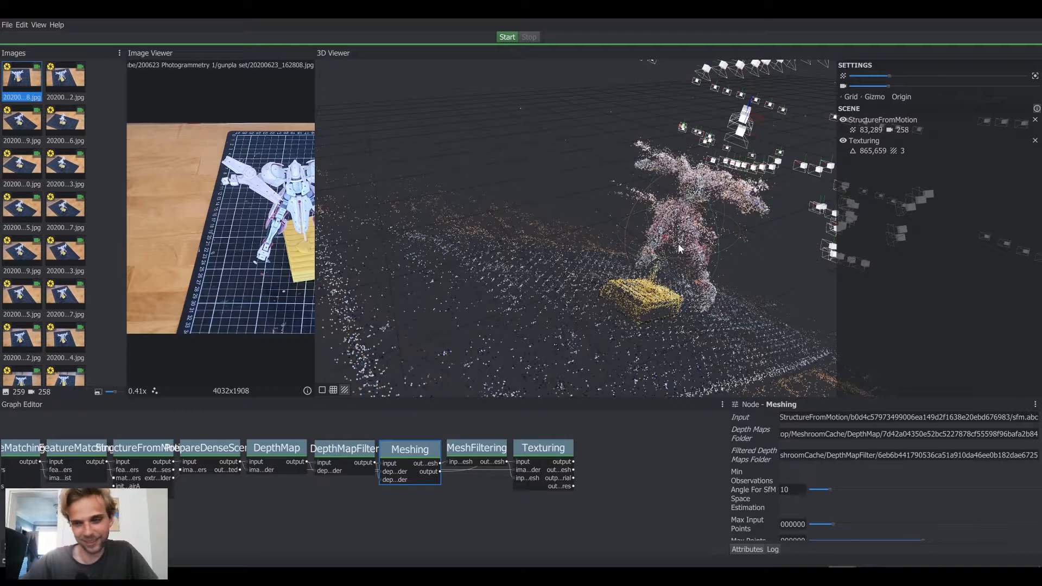
left_click(869, 140)
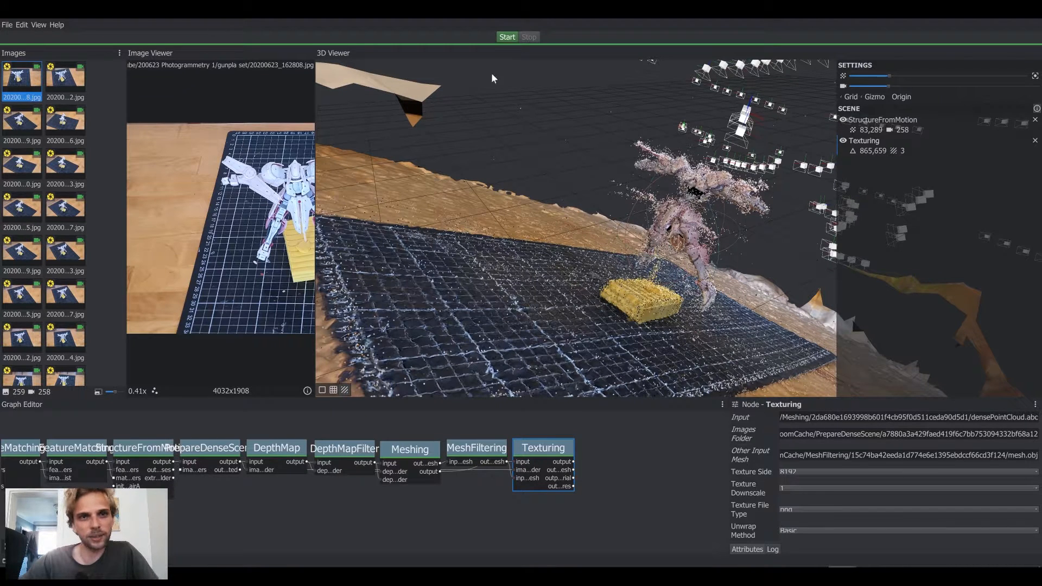
left_click_drag(499, 176, 558, 204)
scroll(559, 204, "up", 3)
left_click_drag(656, 218, 835, 145)
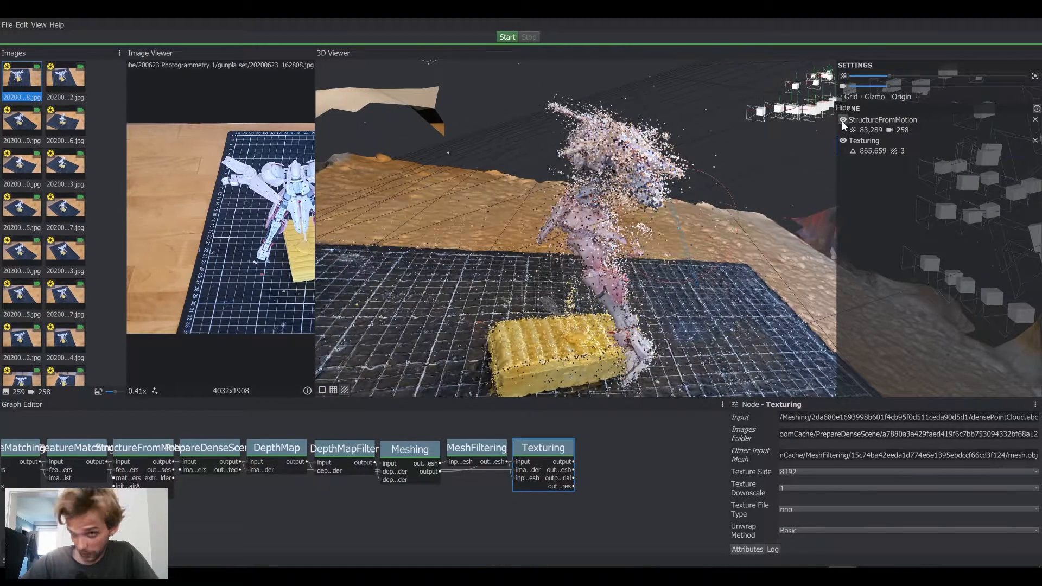
left_click(843, 120)
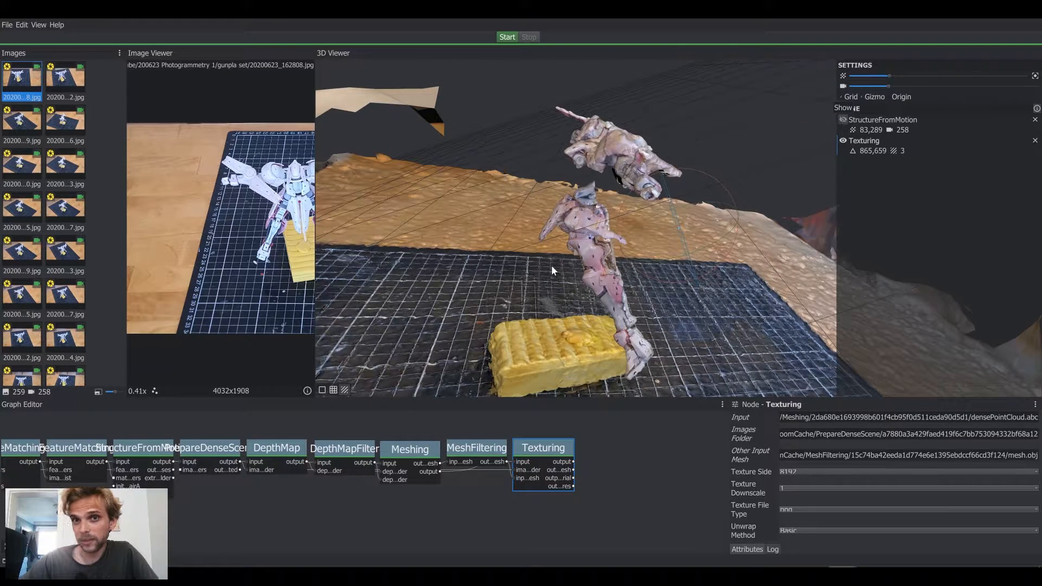
Step: Examine the textured mesh from several sides, from the whole table surface to the figure's torso and waist gap
left_click_drag(572, 262, 594, 129)
left_click_drag(588, 286, 586, 314)
left_click_drag(613, 280, 606, 307)
scroll(620, 292, "down", 5)
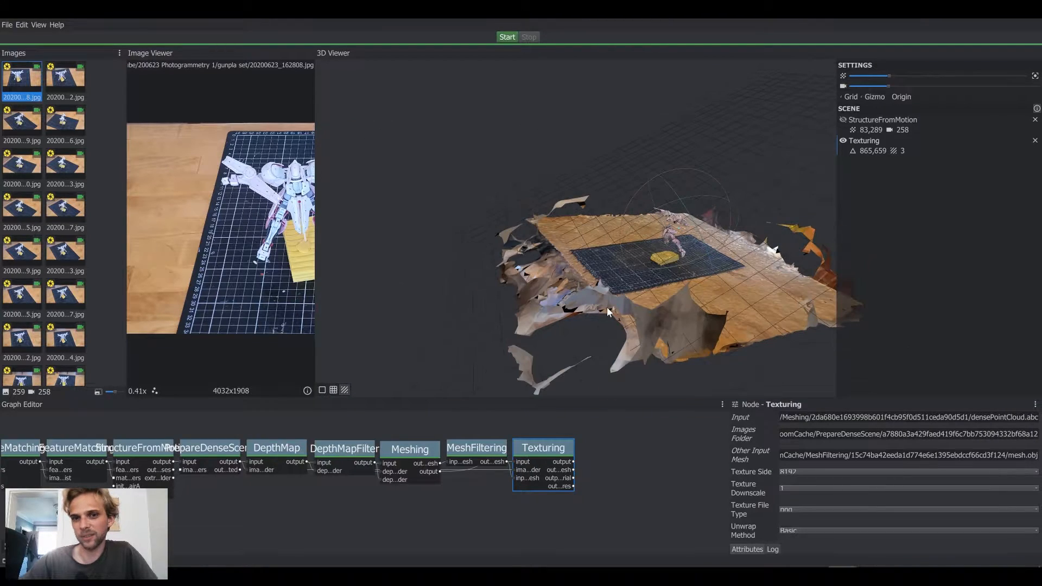
scroll(604, 308, "up", 6)
left_click_drag(643, 279, 705, 209)
scroll(692, 172, "up", 4)
left_click_drag(692, 171, 690, 188)
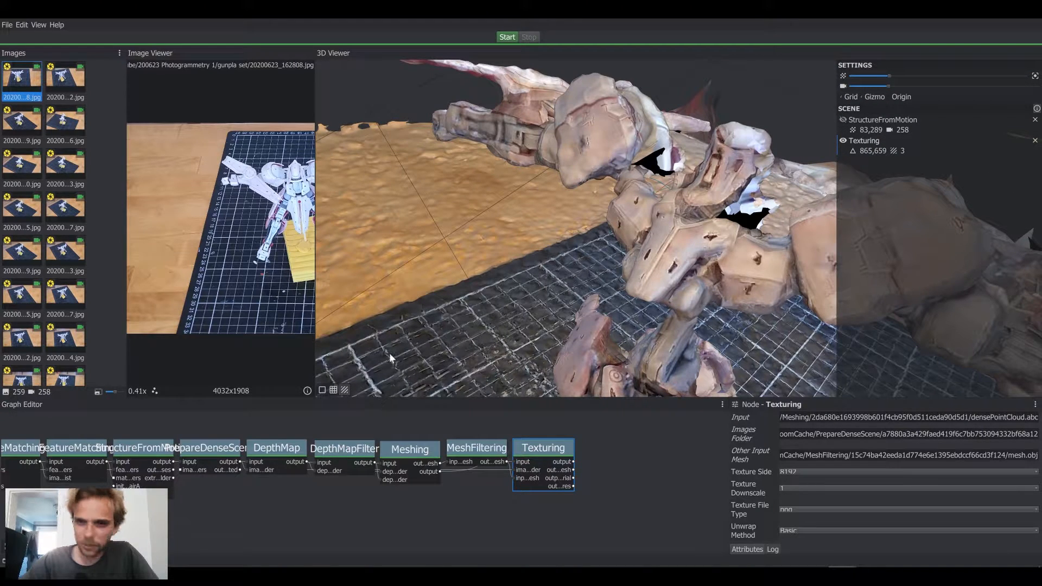
left_click_drag(695, 261, 679, 262)
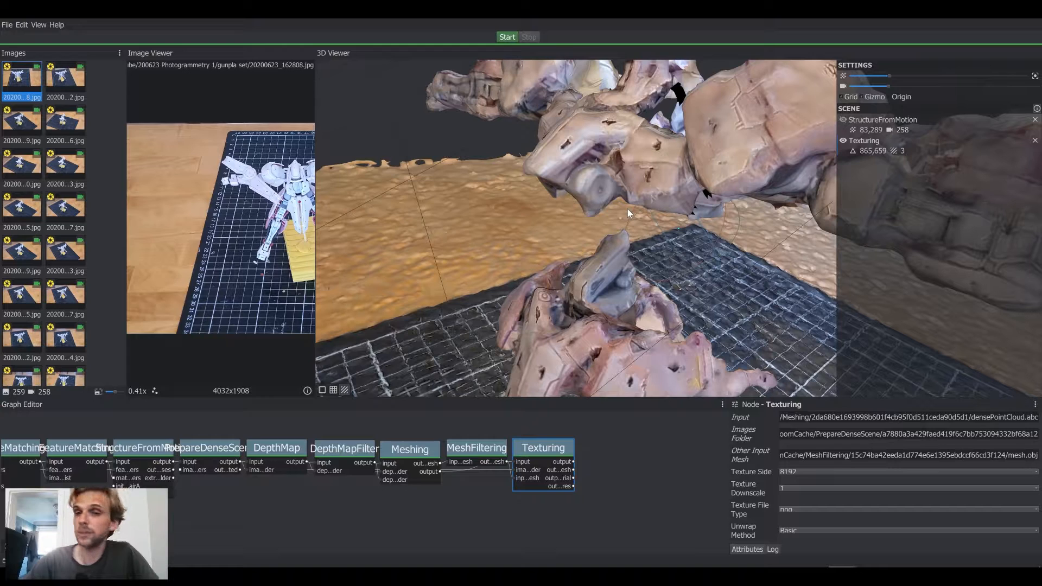
scroll(627, 210, "down", 2)
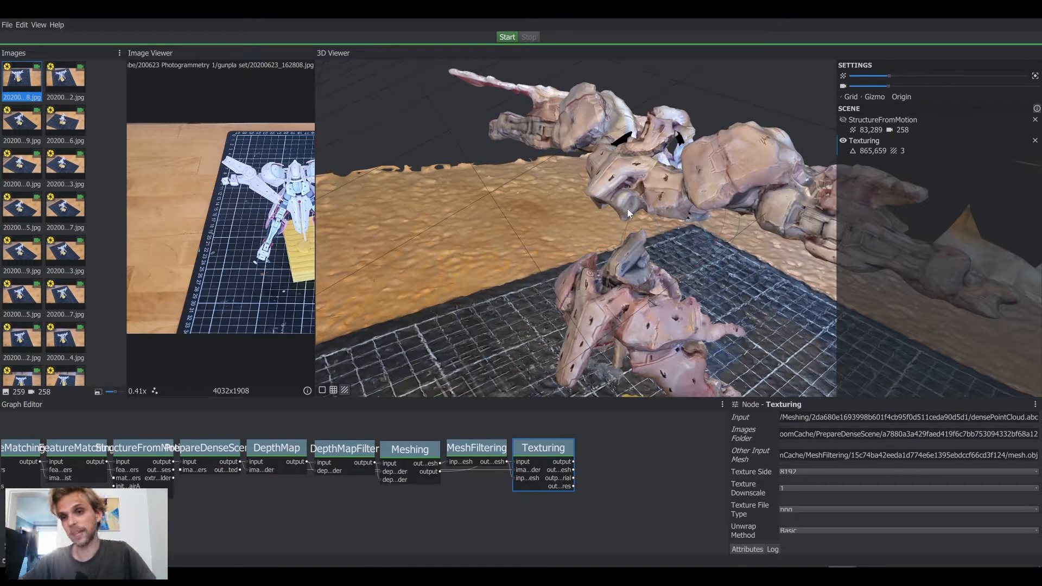
Step: Inspect the model's mesh density in wireframe display and switch the model to untextured solid display
left_click(334, 389)
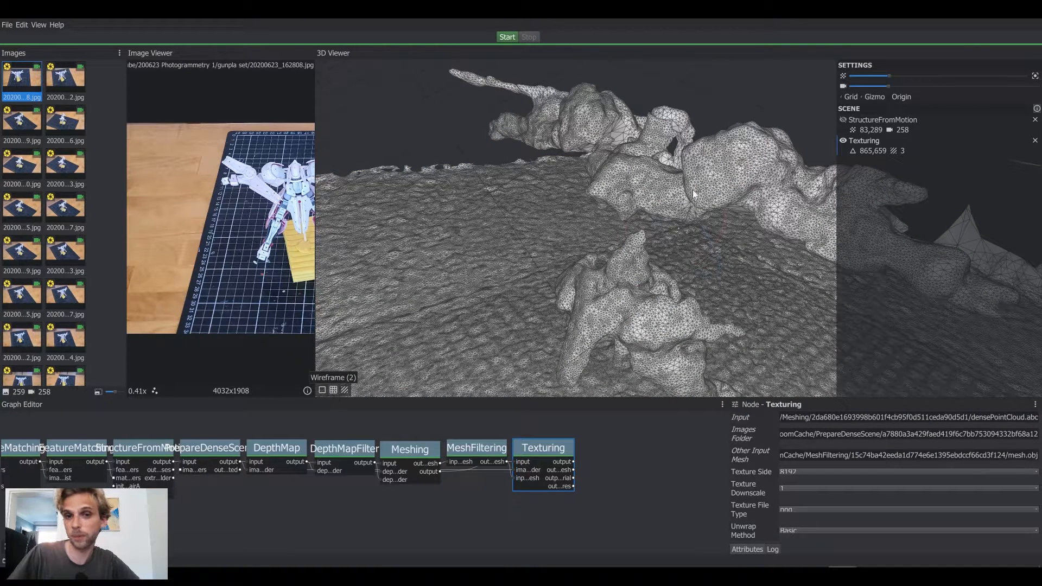
scroll(697, 214, "down", 3)
scroll(697, 214, "up", 5)
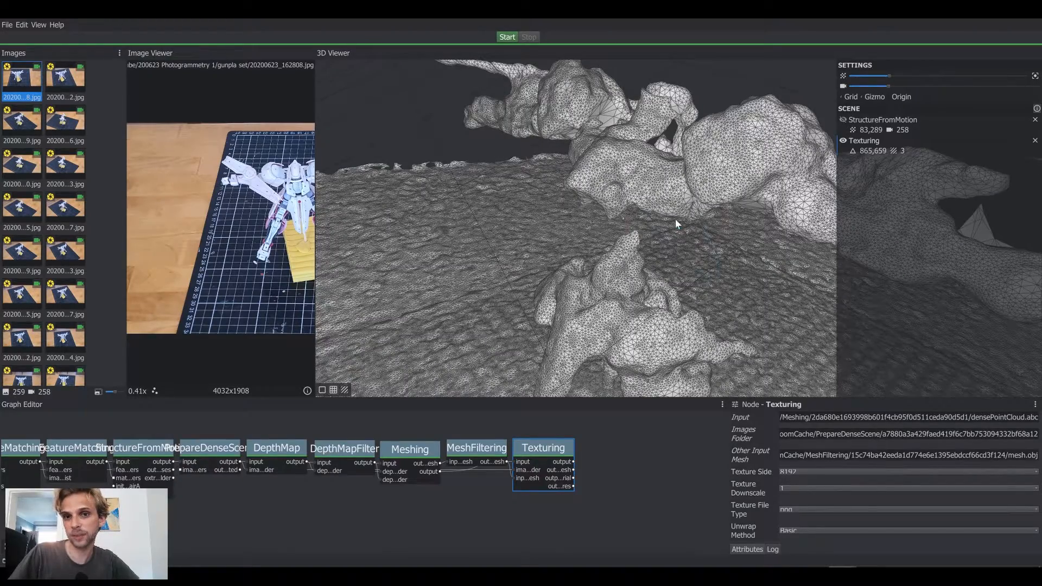
scroll(658, 176, "down", 4)
left_click_drag(659, 176, 575, 233)
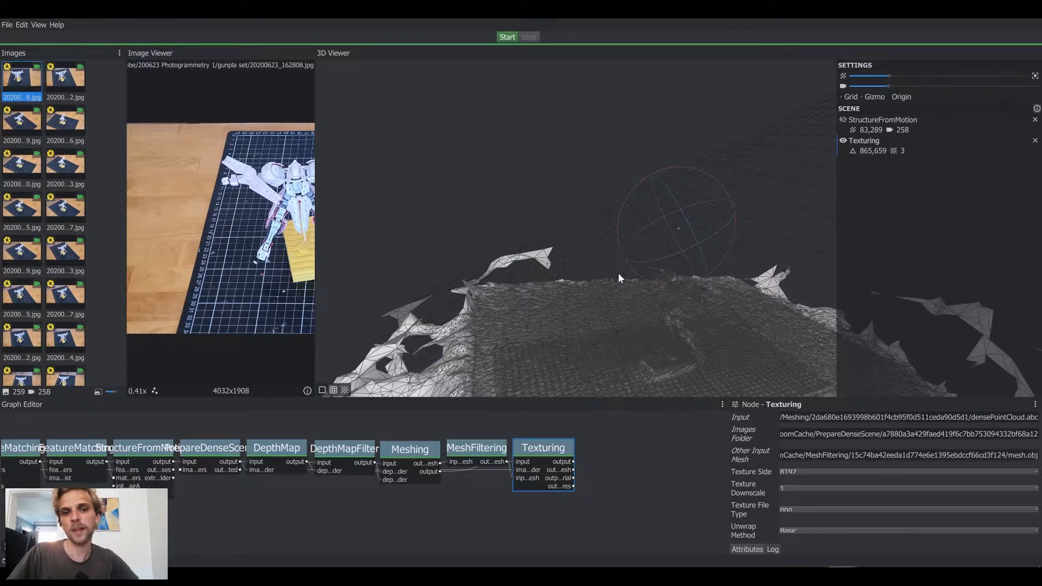
scroll(620, 277, "up", 3)
middle_click_drag(599, 275, 504, 152)
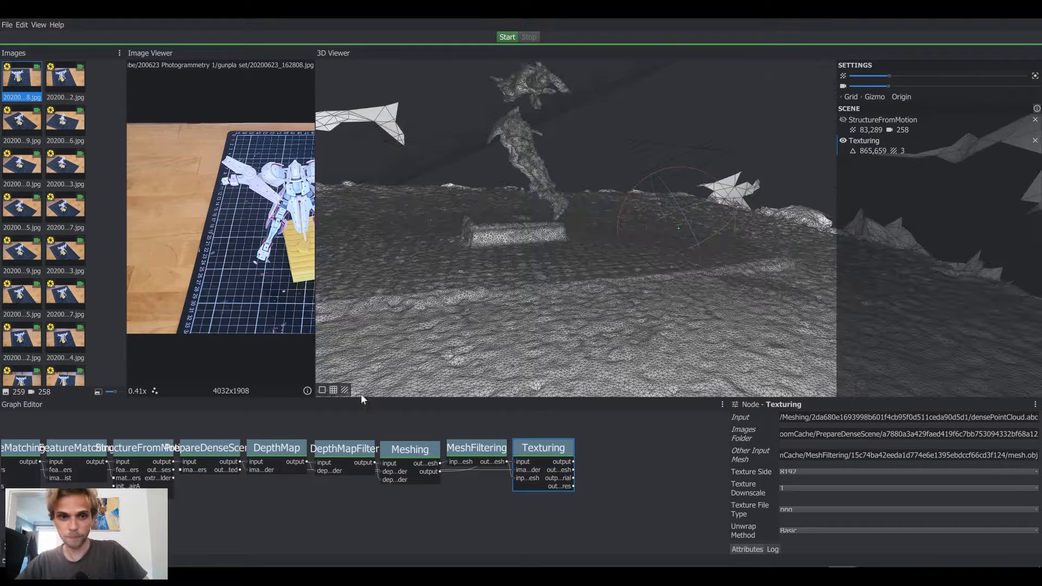
left_click(324, 389)
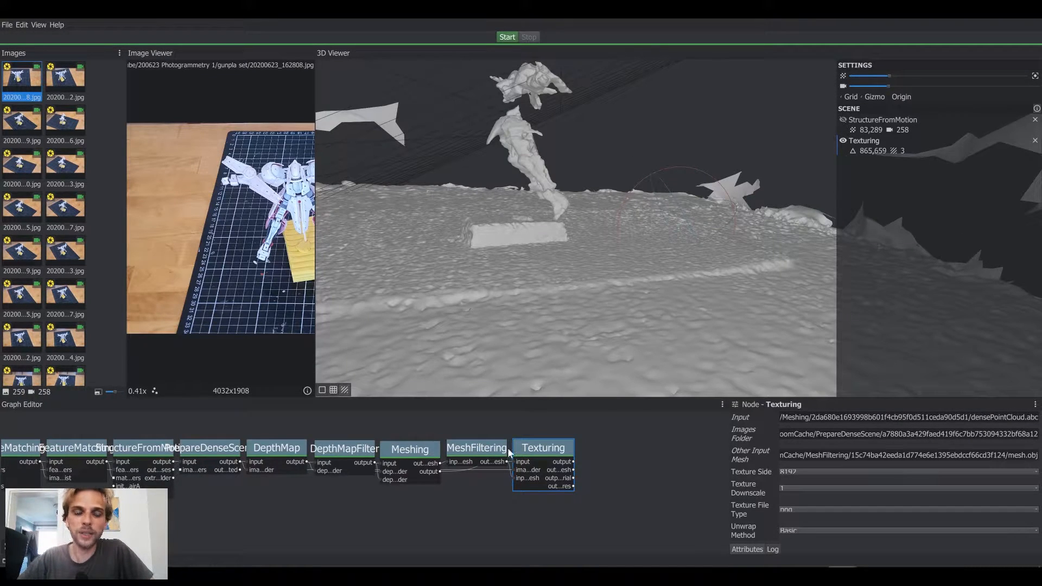
Step: Open the output folder of the Texturing node from the graph
left_click(416, 455)
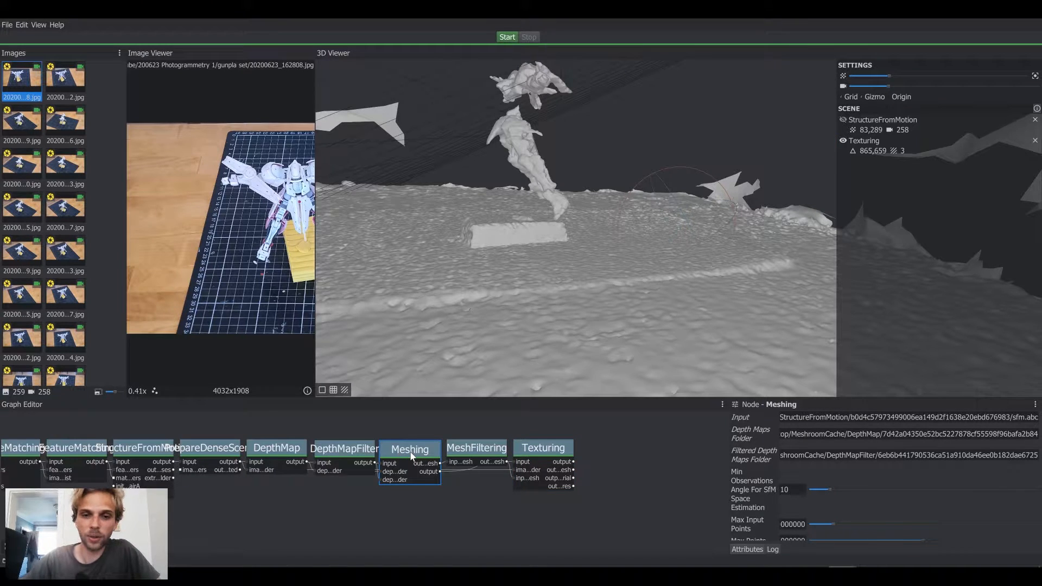
left_click(541, 450)
right_click(541, 451)
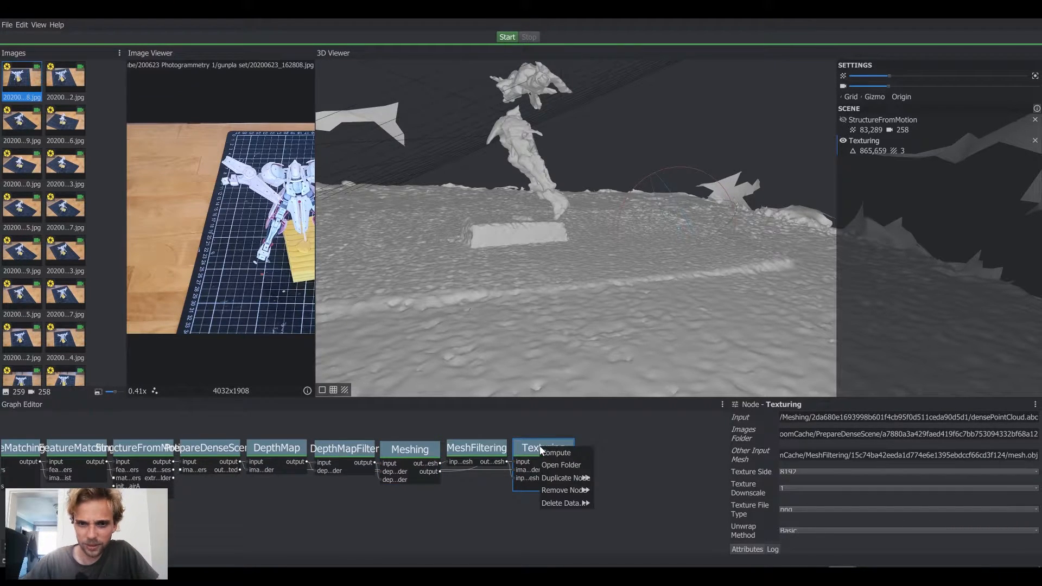
left_click(406, 451)
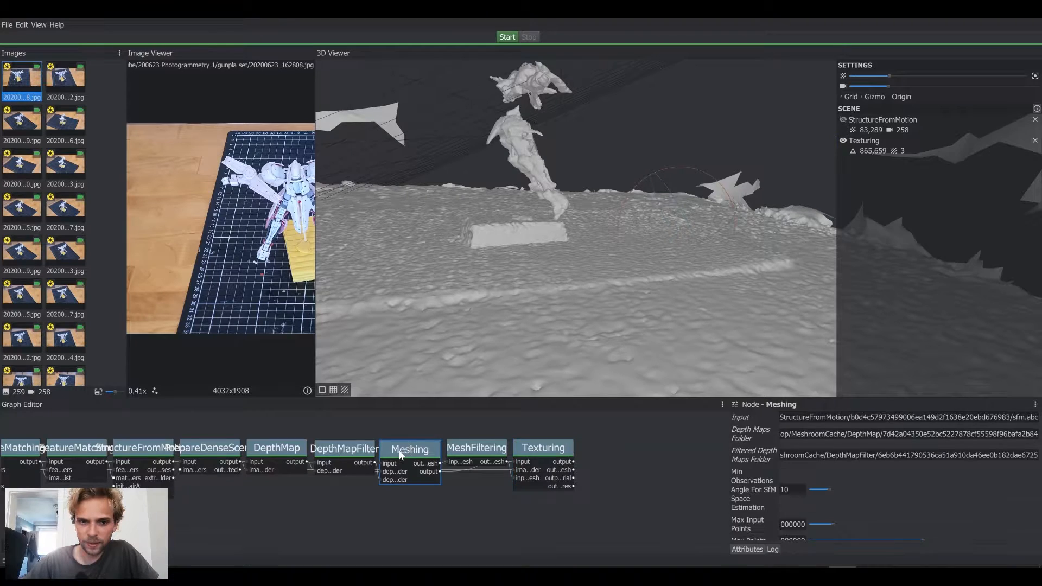
right_click(400, 455)
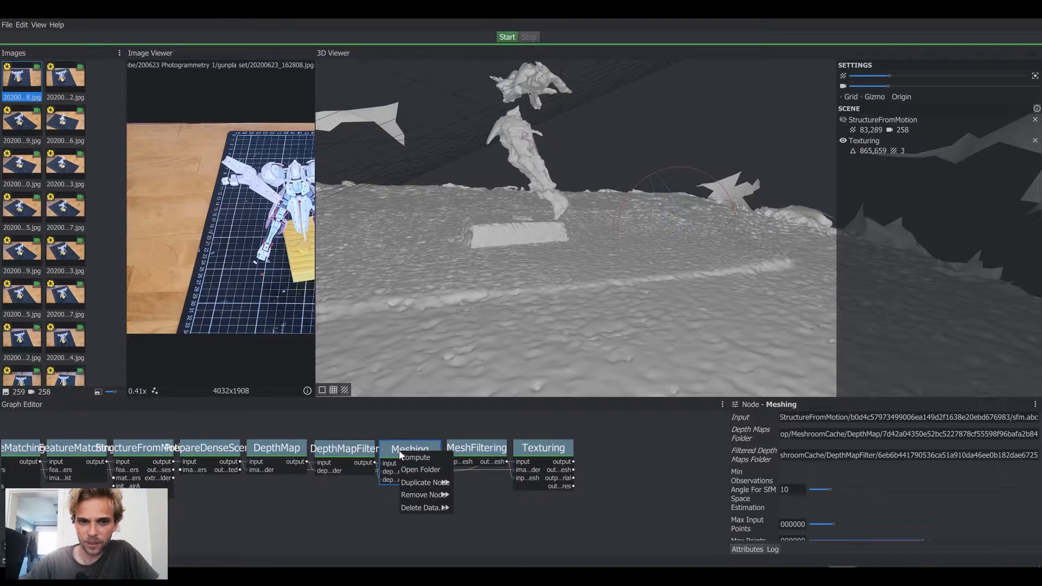
left_click(654, 457)
left_click(570, 450)
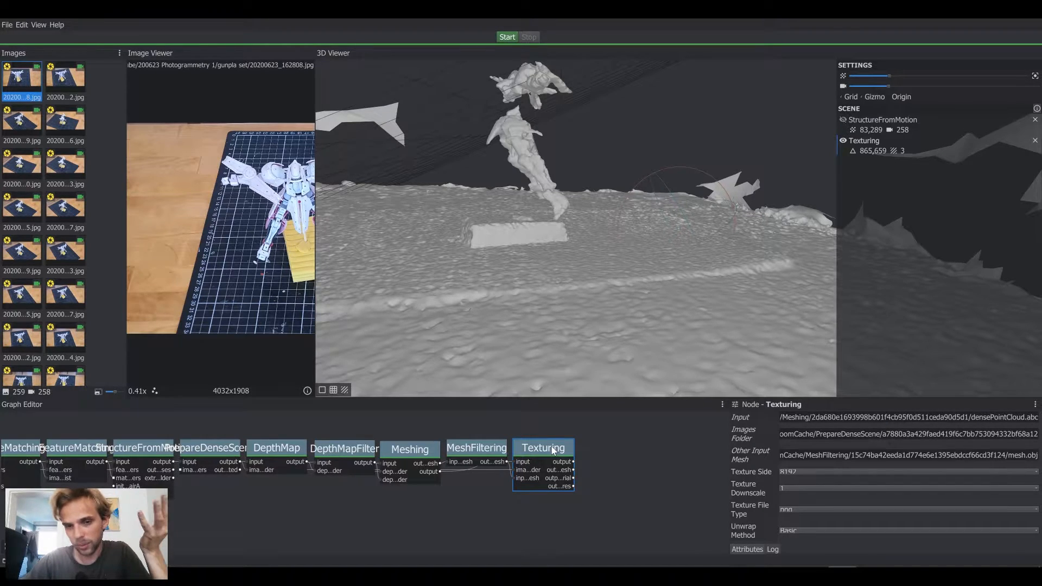
scroll(551, 446, "up", 1)
right_click(489, 454)
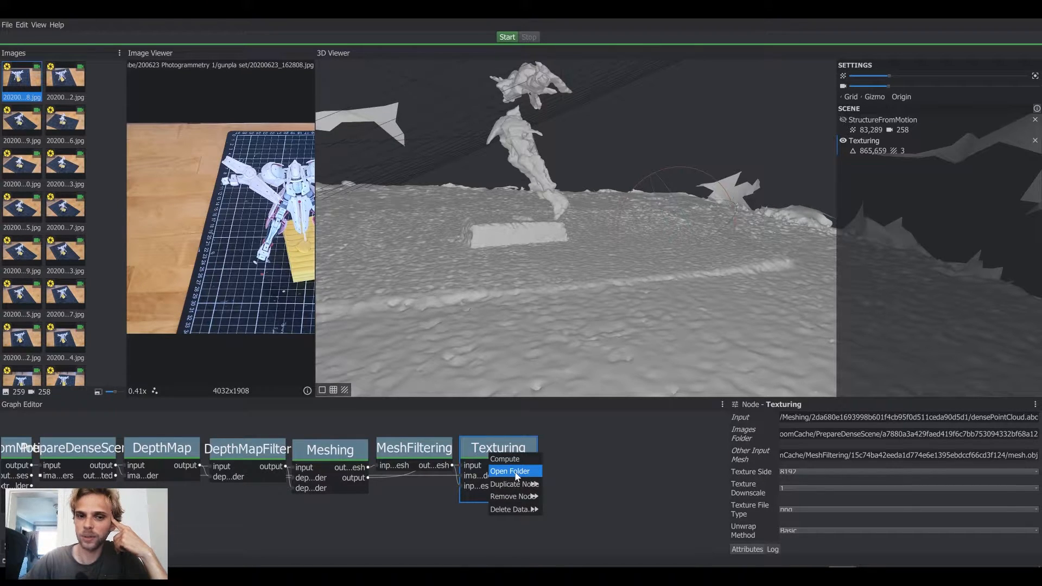
left_click(516, 472)
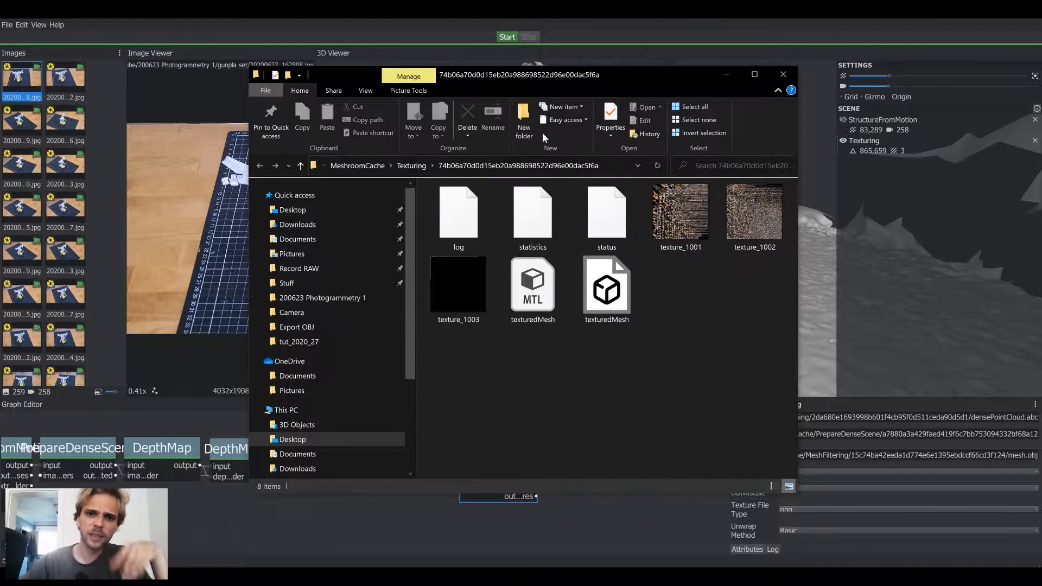
Step: Look over the log, statistics and status files in the Texturing output folder
left_click(480, 217)
left_click(532, 213)
left_click(607, 212)
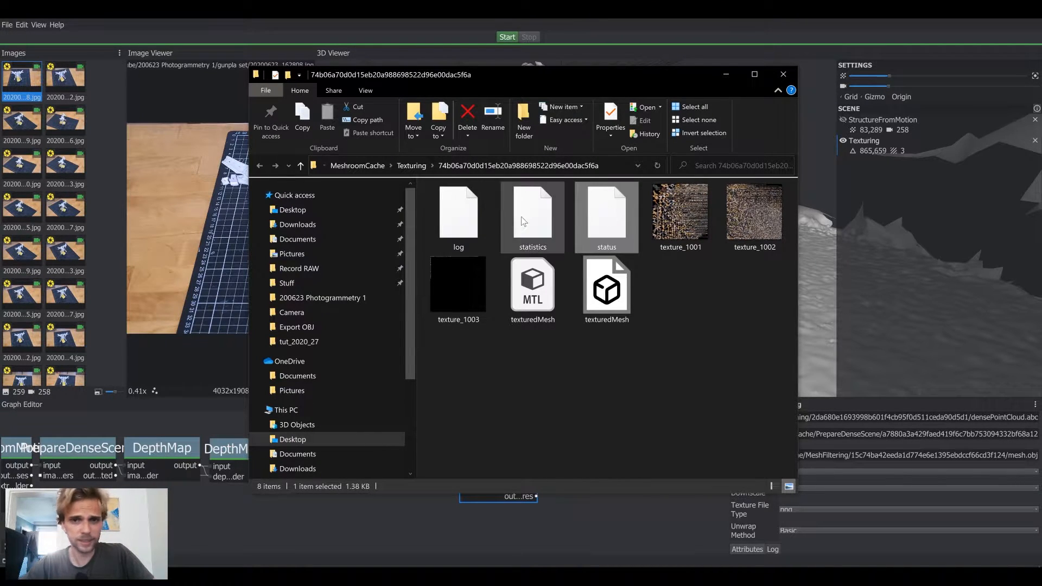
left_click(518, 221)
left_click(470, 222)
left_click(528, 221)
left_click(594, 222)
left_click(528, 228)
left_click(461, 220)
Step: Examine the texture_1001, texture_1002 and texture_1003 images in the Texturing output folder, checking the file details of texture_1001
left_click(685, 223)
left_click(740, 304)
left_click(703, 230)
left_click(743, 228)
left_click(461, 288)
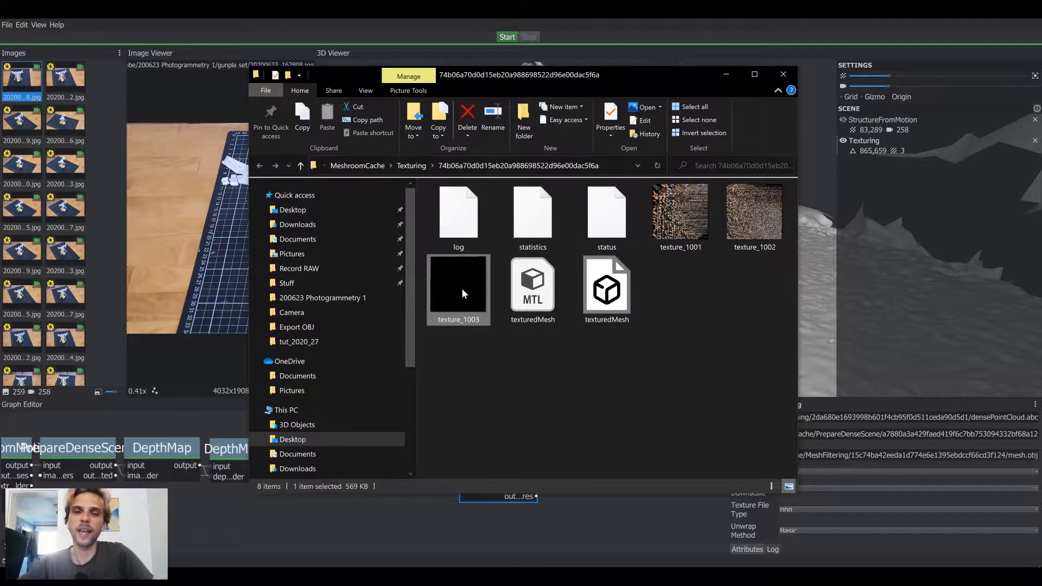
left_click(683, 226)
left_click(744, 224)
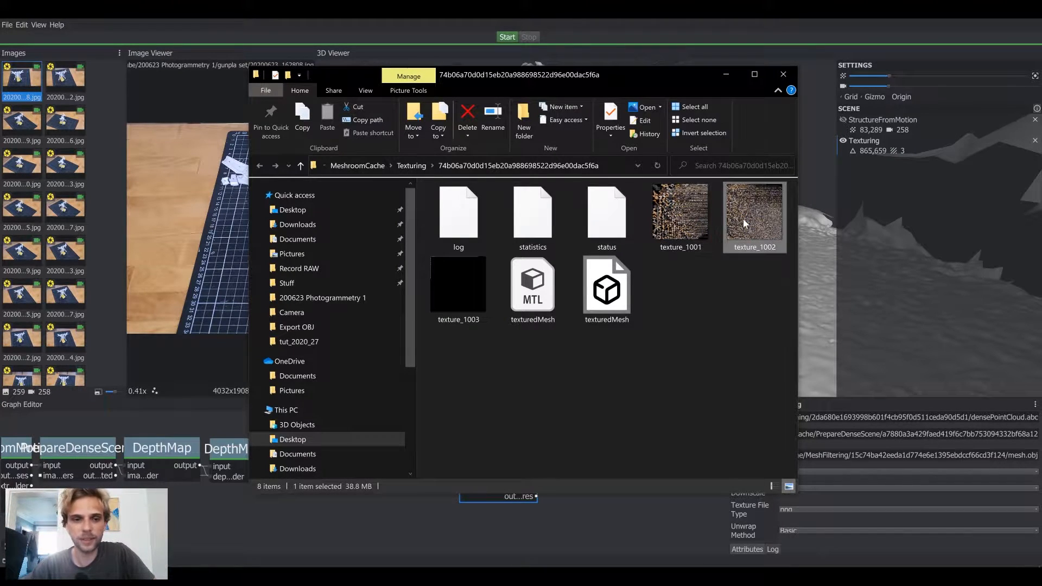
left_click(442, 301)
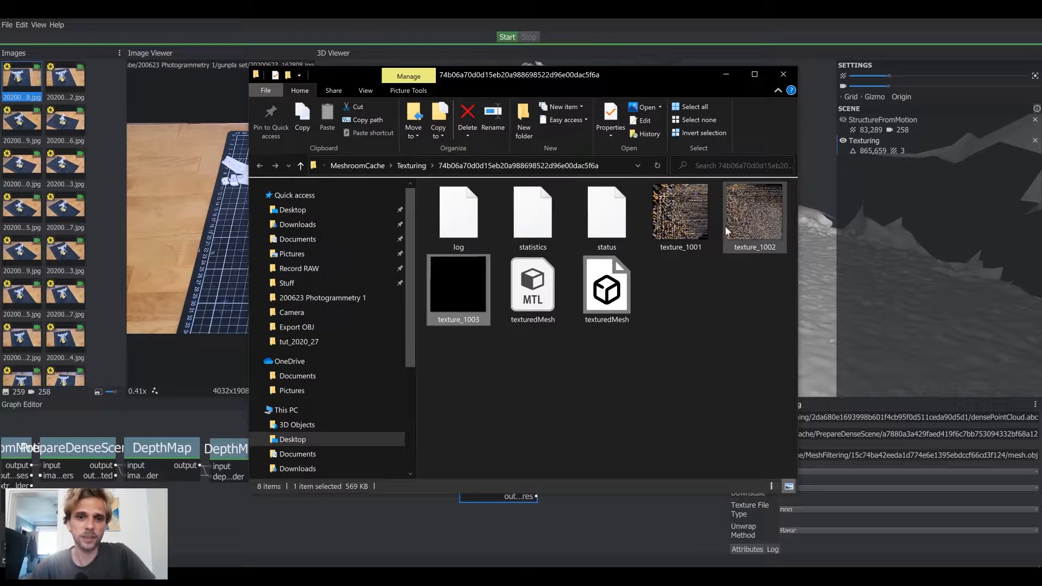
mouse_move(706, 236)
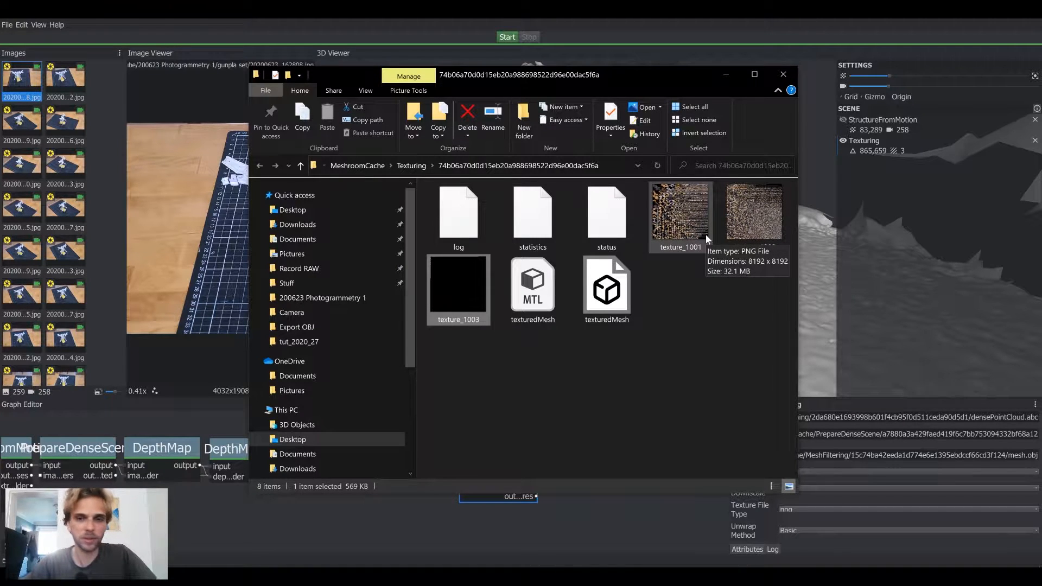
left_click(695, 229)
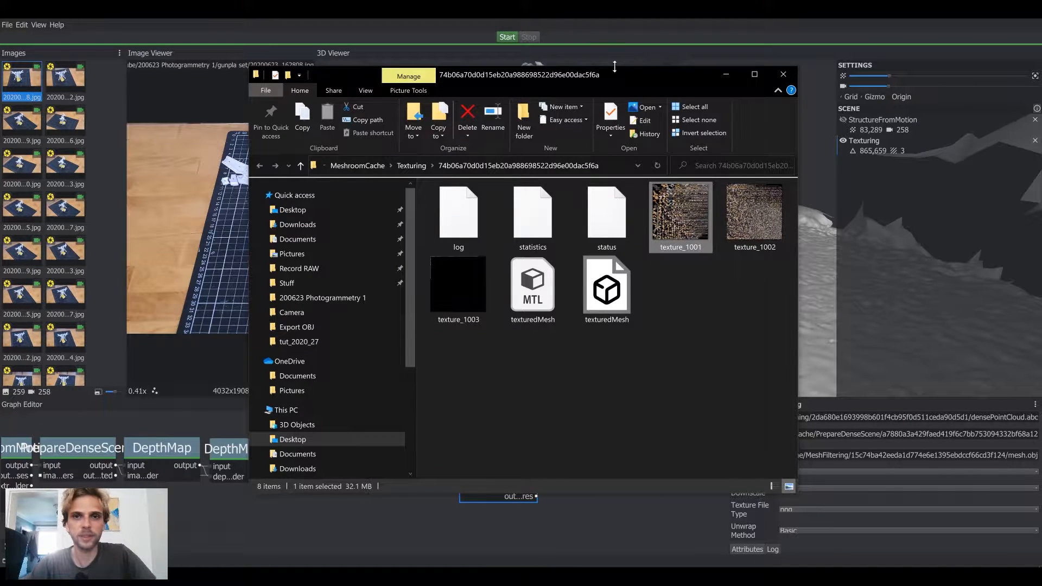
Step: Move the folder window off the 3D view and switch the model back to textured display
left_click_drag(602, 85, 455, 457)
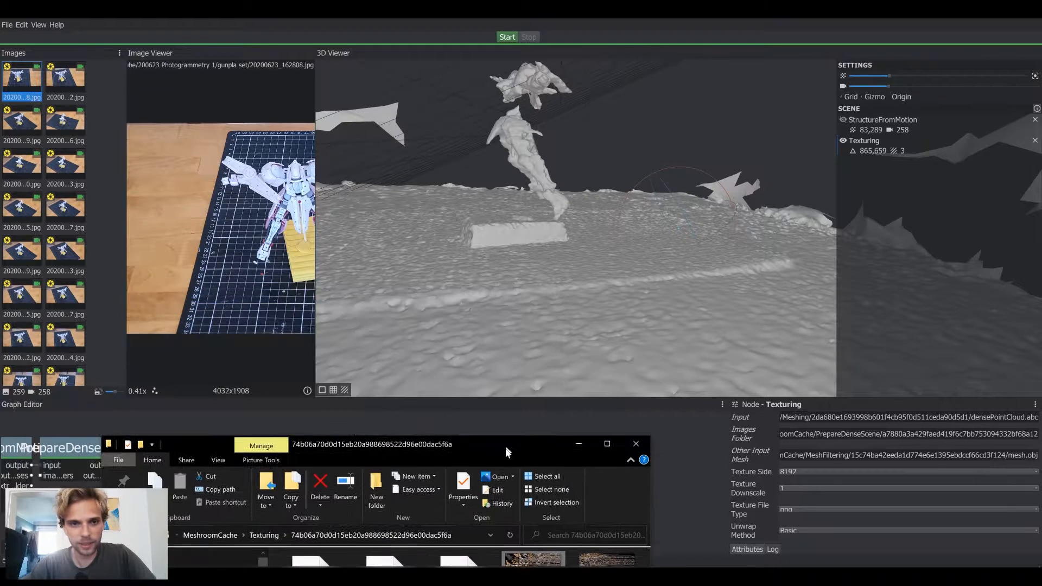
left_click(343, 391)
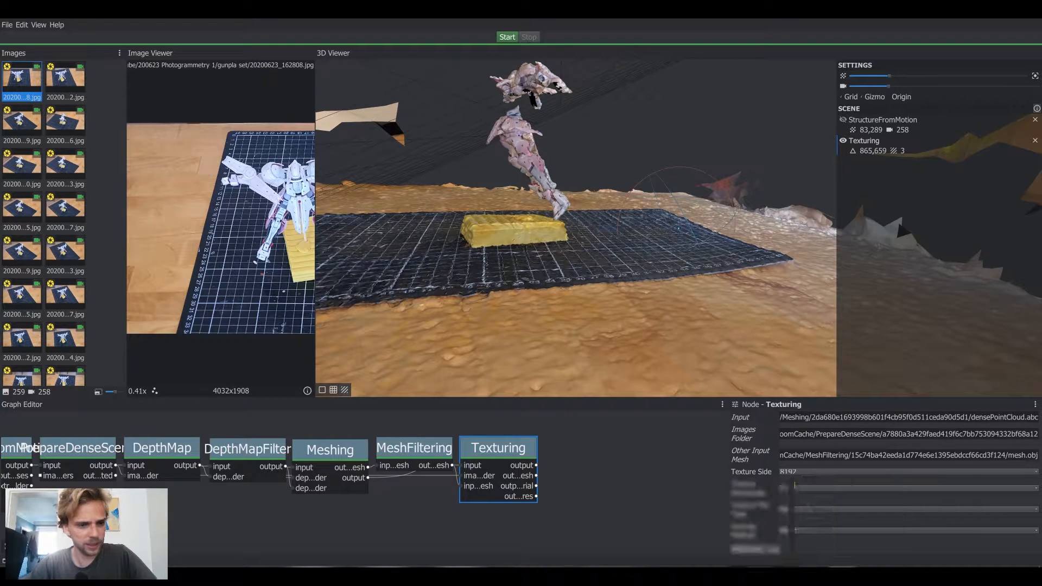
Step: Bring the Texturing output folder back into view and inspect its texturedMesh material file and 3D object file
mouse_move(302, 575)
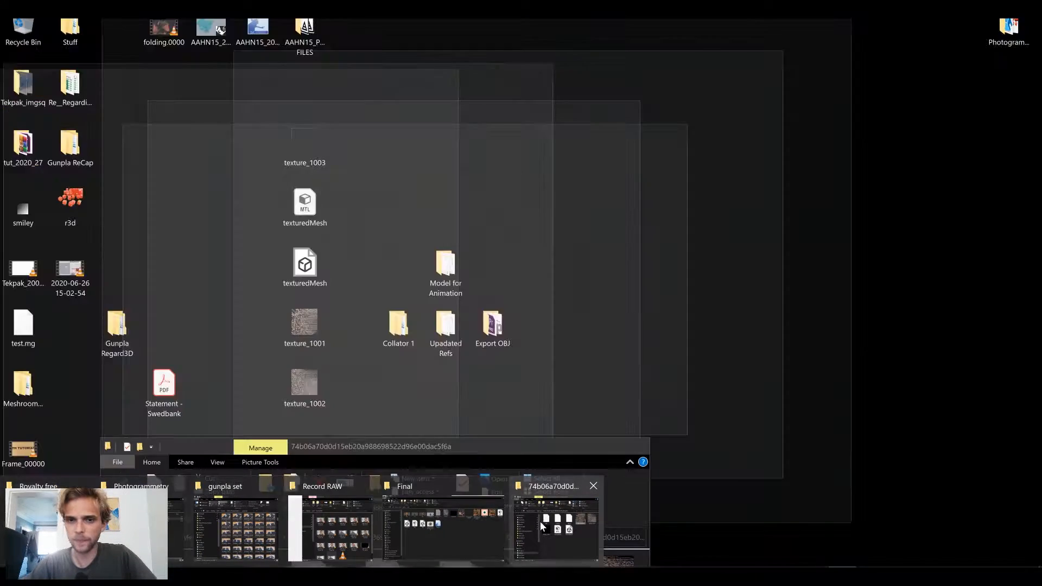
left_click(538, 521)
left_click_drag(478, 448, 521, 119)
left_click(421, 347)
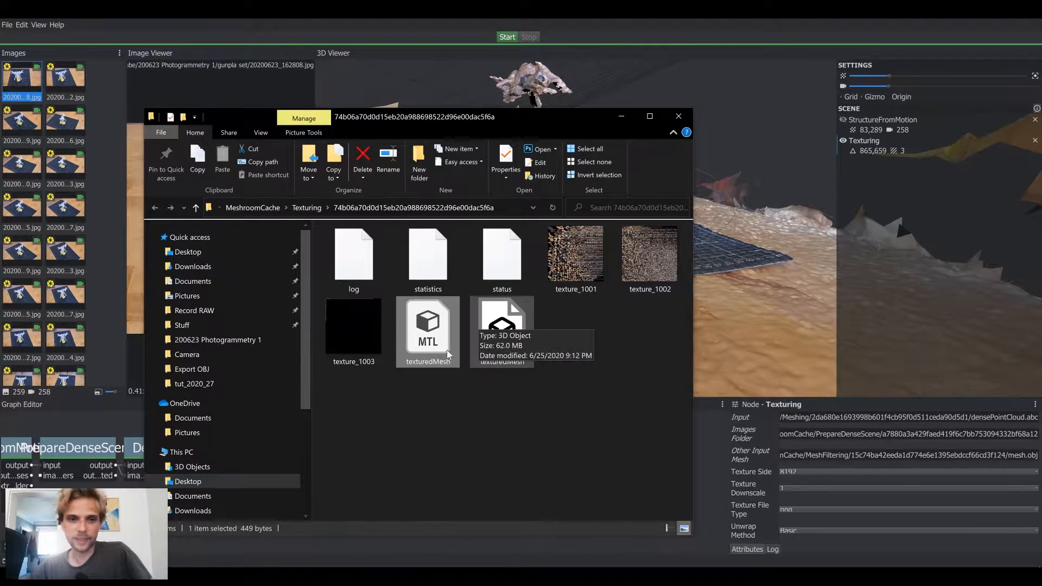
left_click(492, 340)
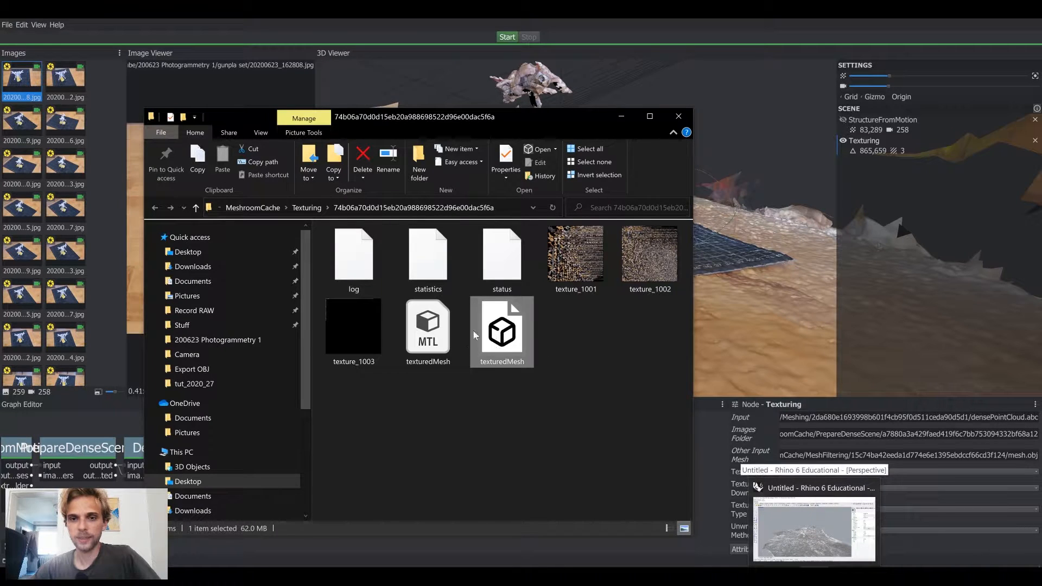
left_click_drag(493, 338, 528, 349)
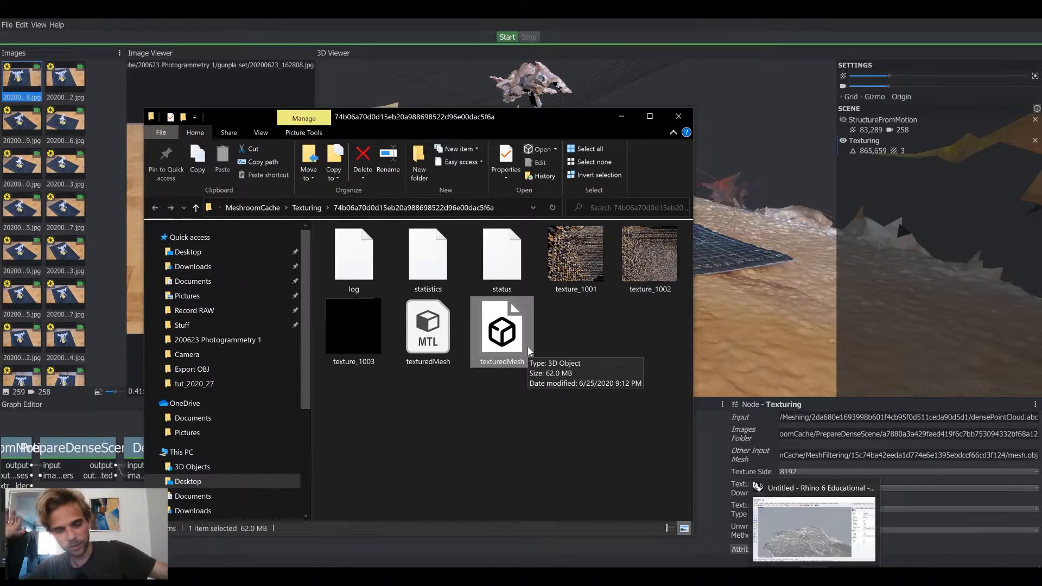
mouse_move(493, 332)
left_mouse_down()
mouse_move(712, 440)
mouse_move(813, 566)
mouse_move(659, 302)
left_mouse_up()
left_click(493, 324)
left_click(425, 328)
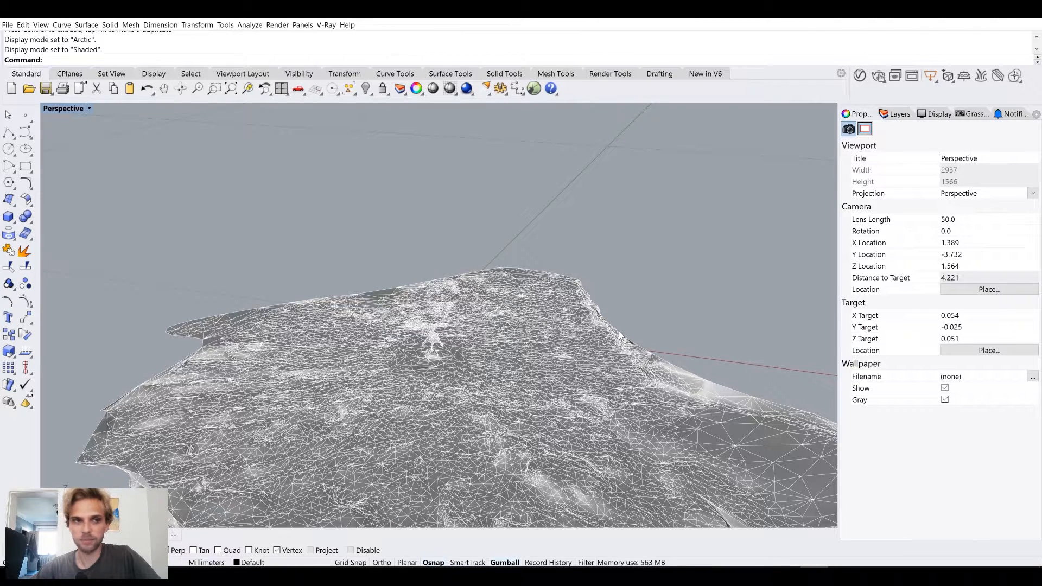
Step: Switch from Rhino back to Meshroom and move the FeatureMatching node below the main row of nodes
mouse_move(820, 564)
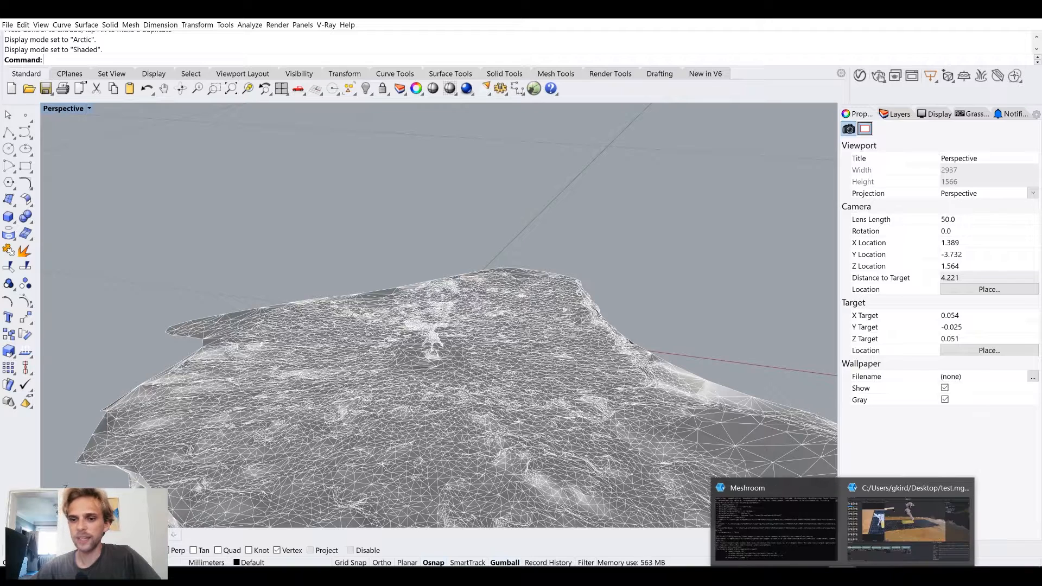
left_click(884, 531)
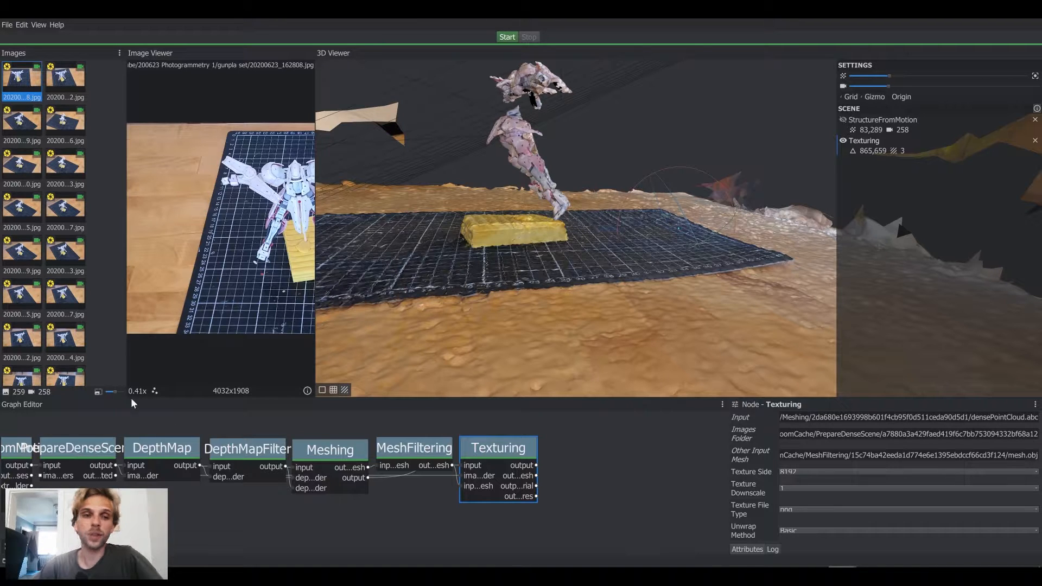
scroll(329, 520, "down", 1)
middle_click_drag(314, 510, 487, 510)
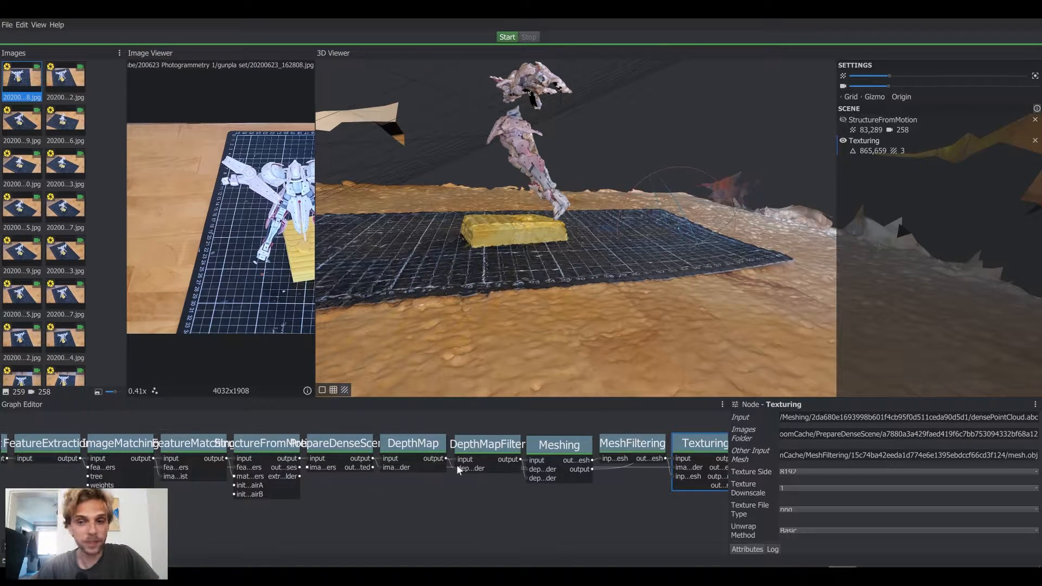
middle_click_drag(356, 500, 458, 487)
left_click(179, 441)
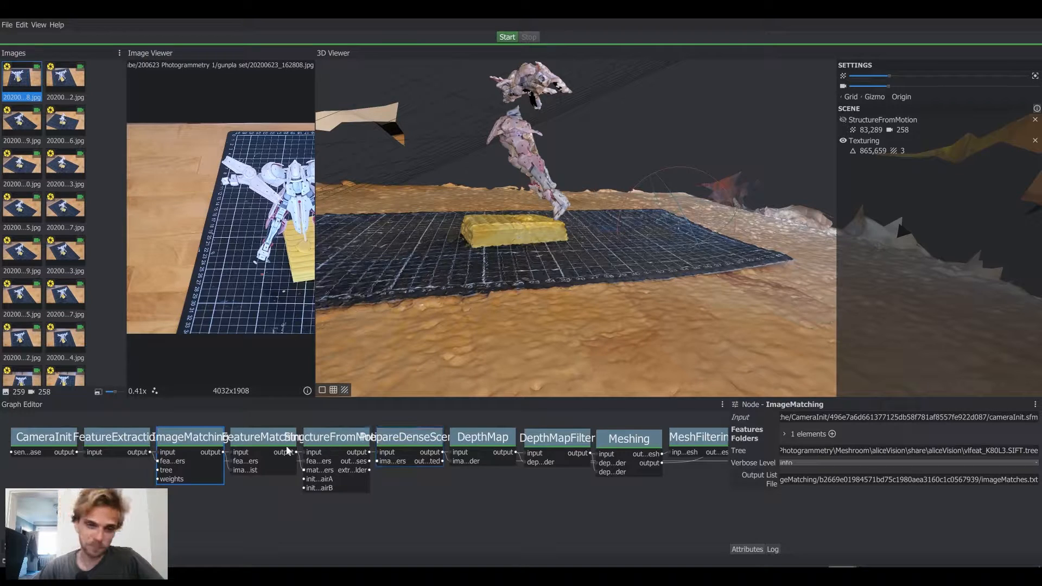
left_click(252, 439)
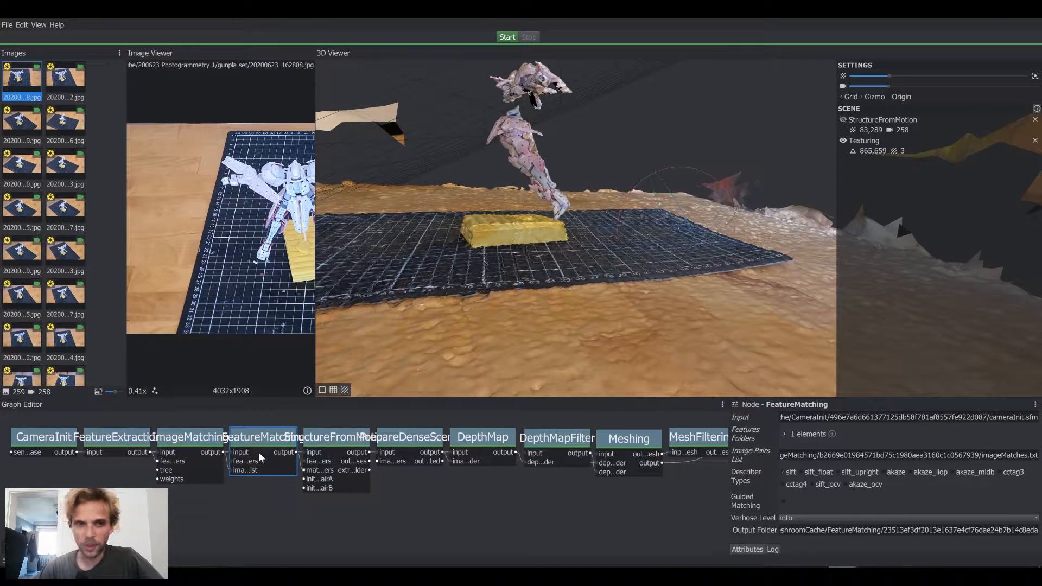
left_click_drag(262, 456, 264, 510)
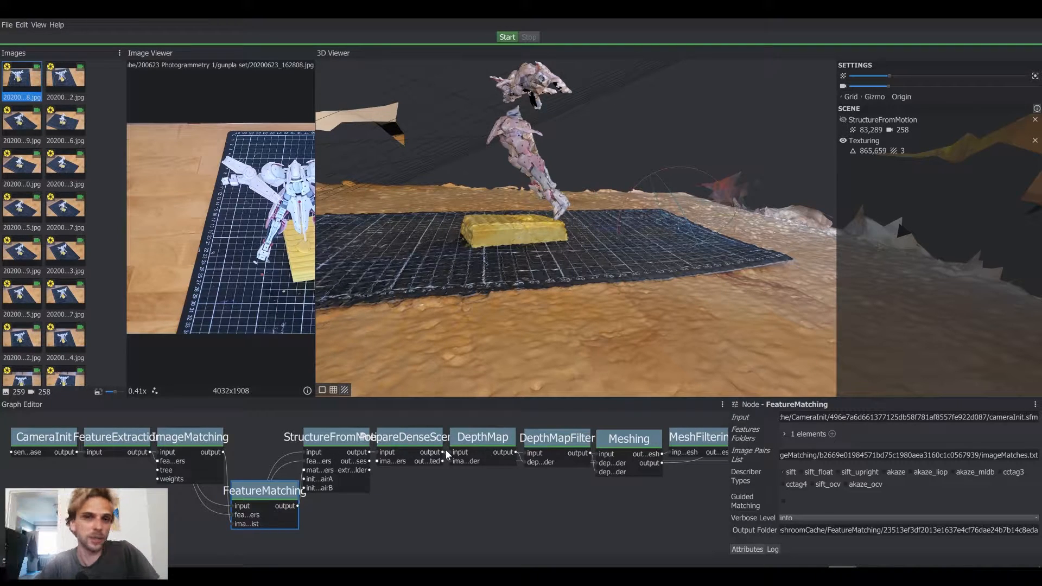
Step: Review the attributes of the DepthMapFilter and DepthMap nodes, including the available Downscale factors for DepthMap
left_click(611, 464)
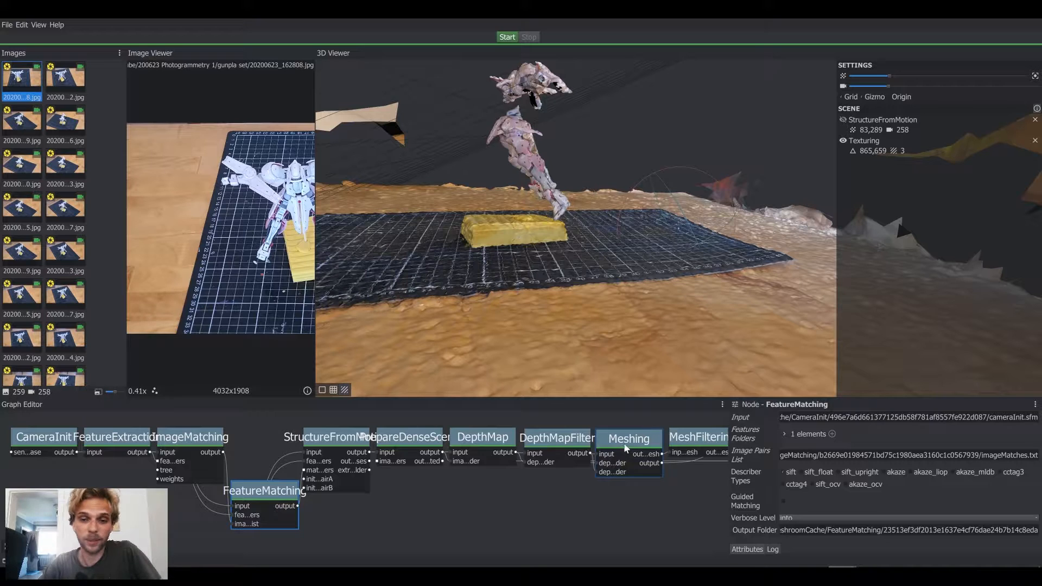
left_click(563, 444)
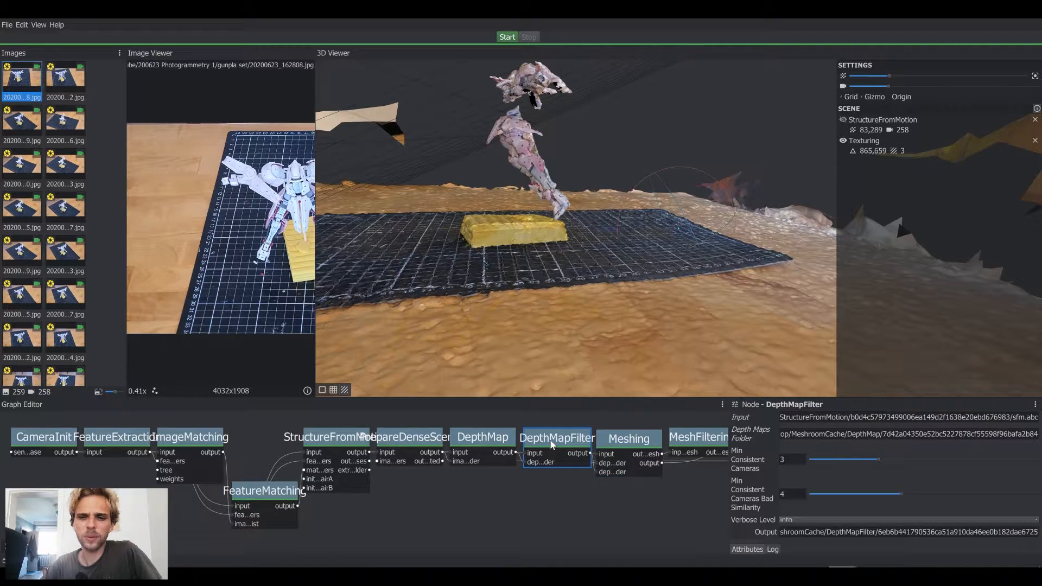
left_click(497, 447)
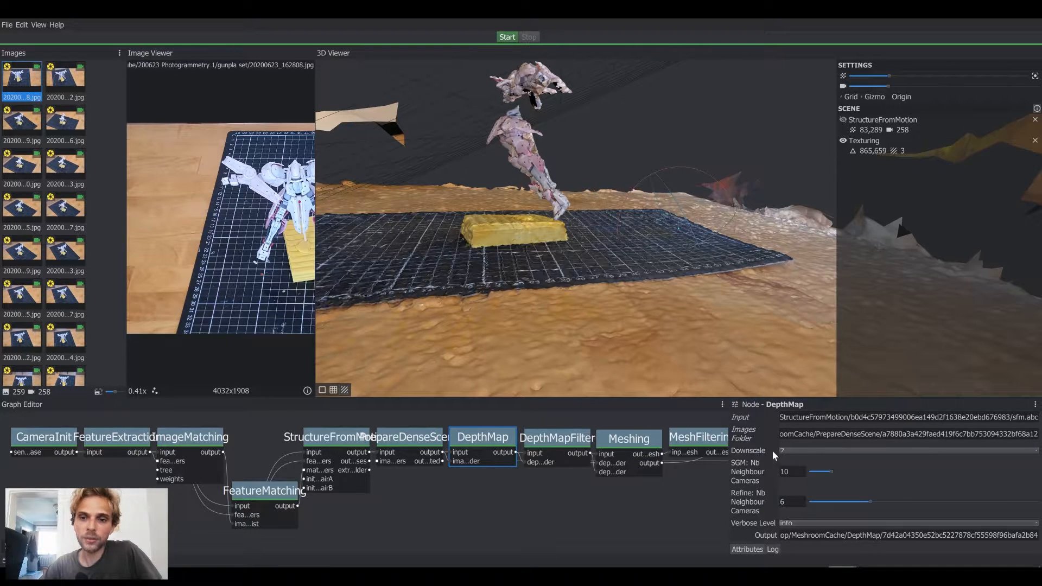
left_click(793, 450)
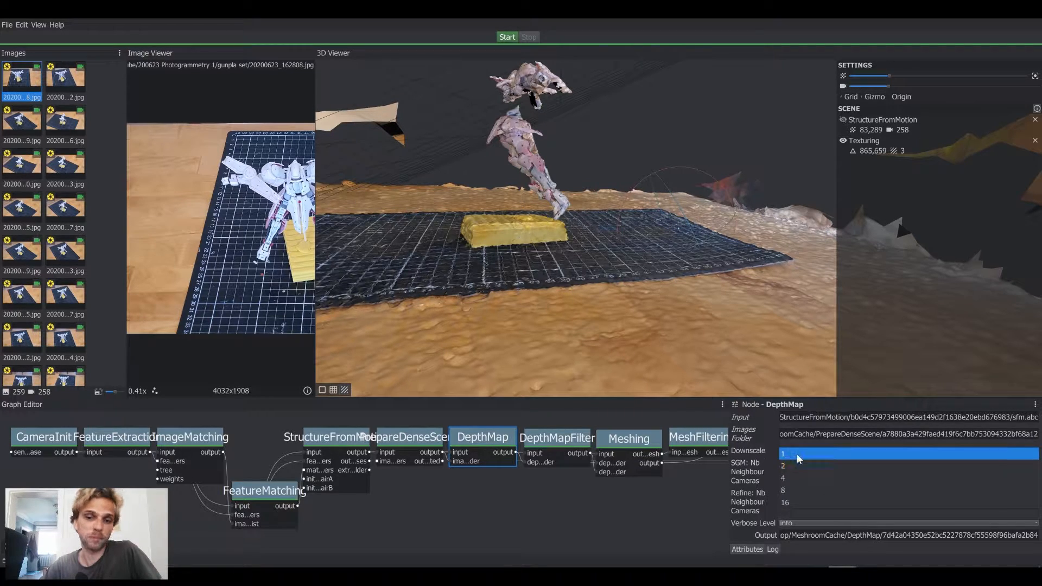
left_click(558, 512)
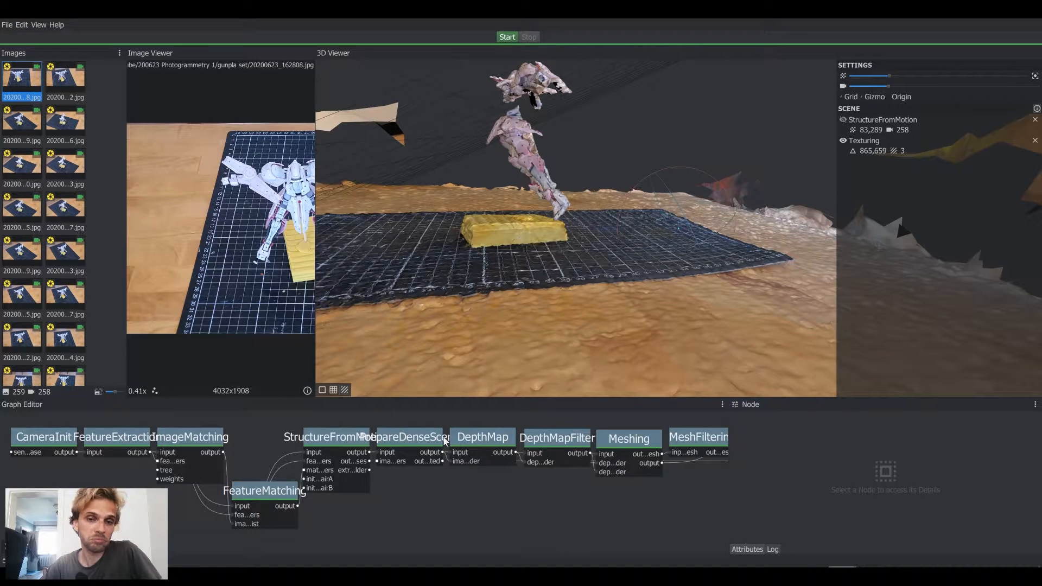
Step: Set the DepthMap node's Downscale to 2 and deselect the node
left_click(474, 439)
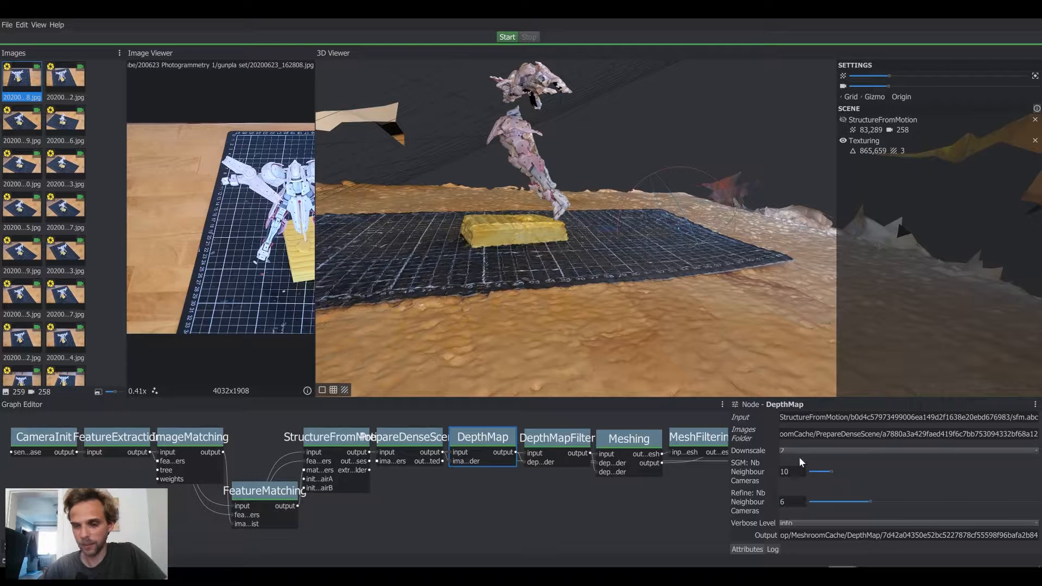
left_click(793, 450)
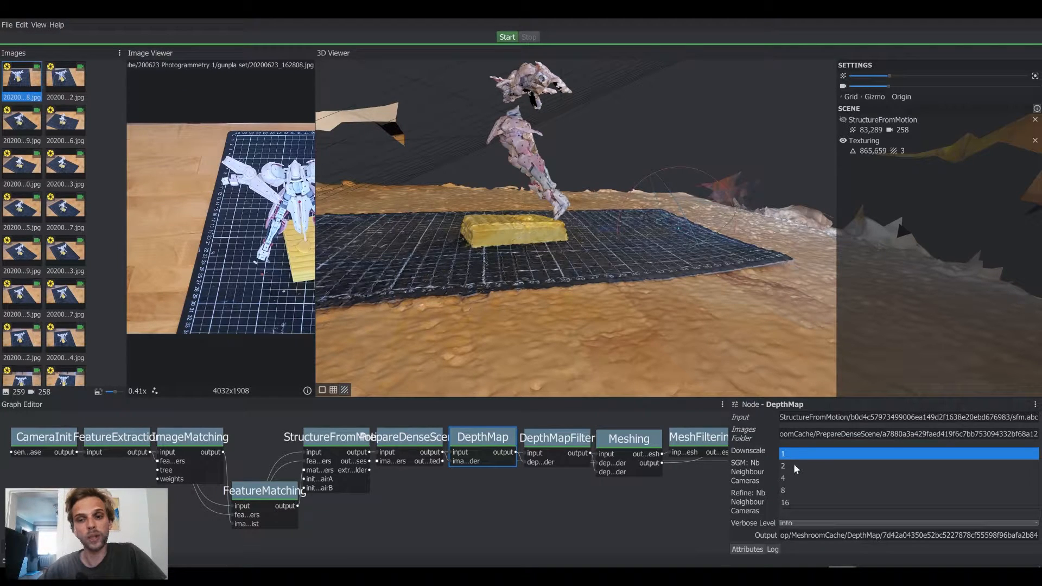
left_click(793, 463)
left_click(601, 510)
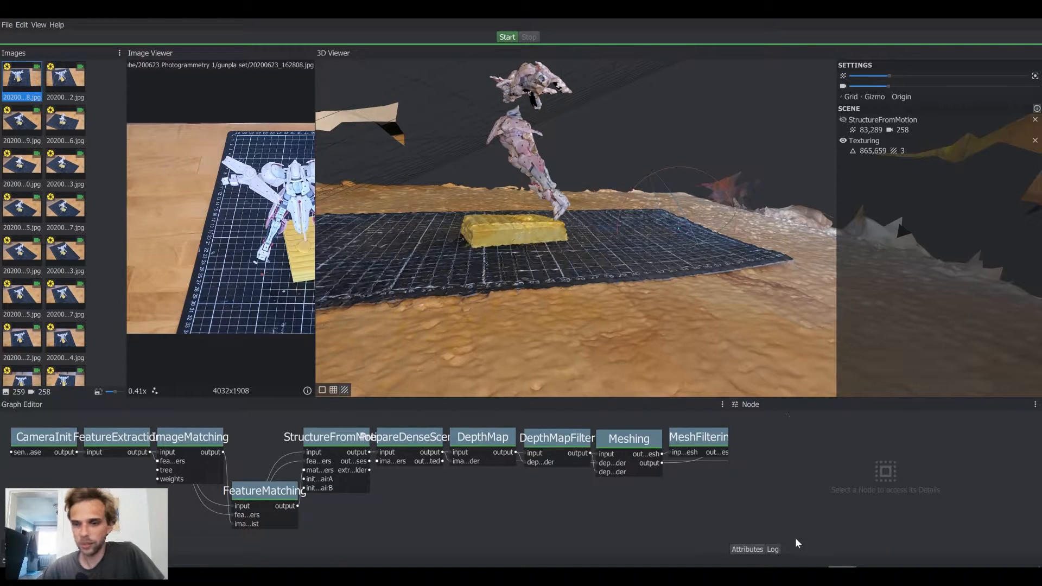
Step: Close Meshroom, discard the unsaved project changes, and return to Rhino
mouse_move(797, 543)
left_click(857, 488)
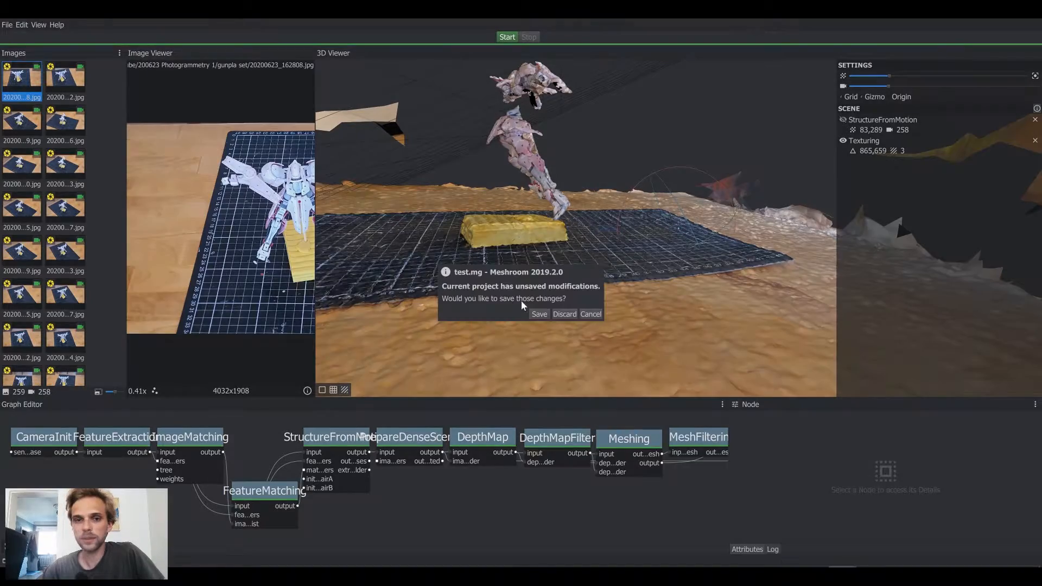
left_click(565, 314)
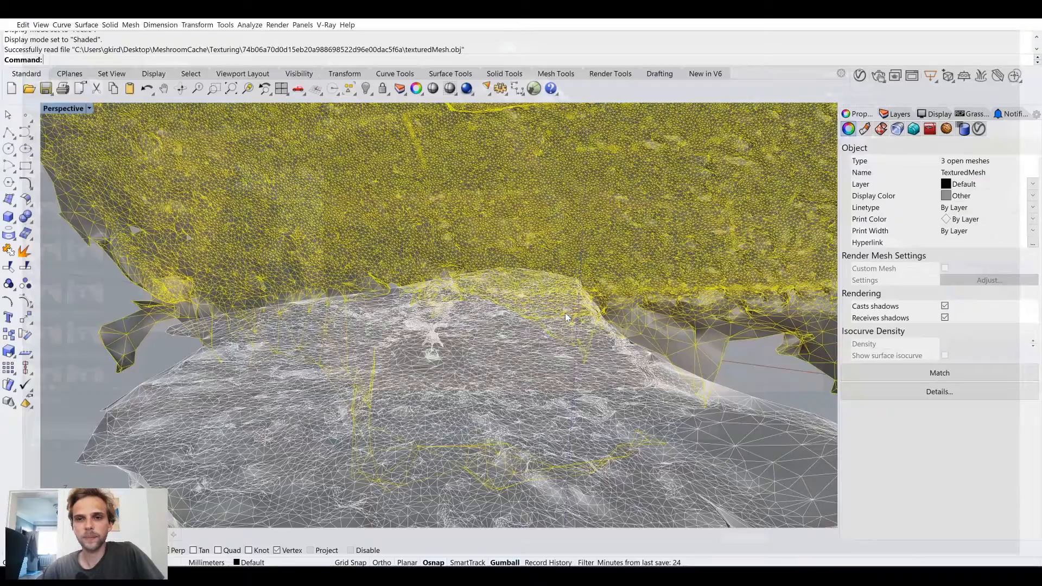
Step: Rotate the three selected TexturedMesh meshes so the tilted tabletop scan lies roughly horizontal above the ground grid
scroll(348, 326, "down", 10)
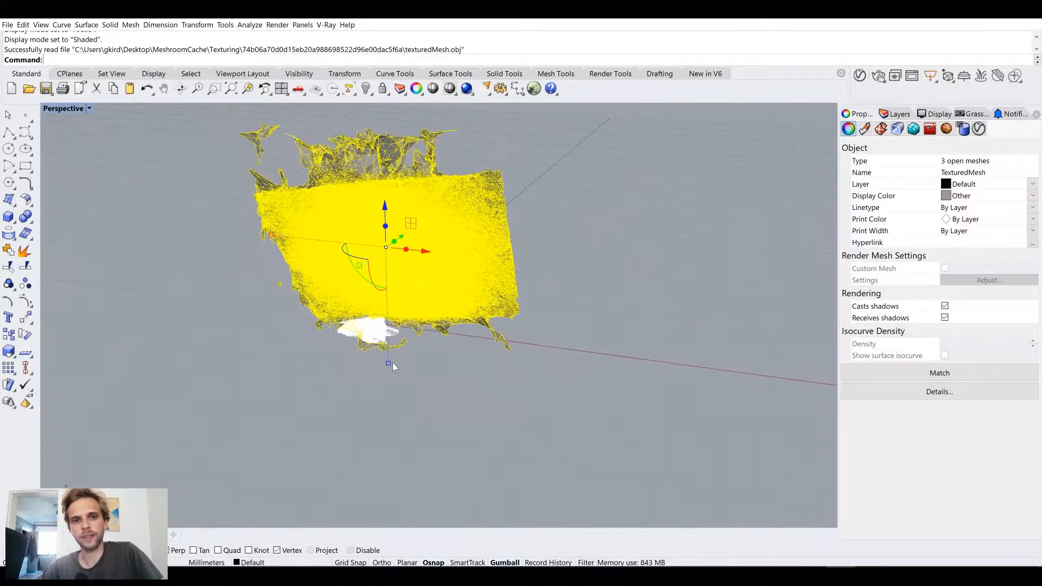
middle_click(393, 366)
right_click_drag(455, 362, 586, 361)
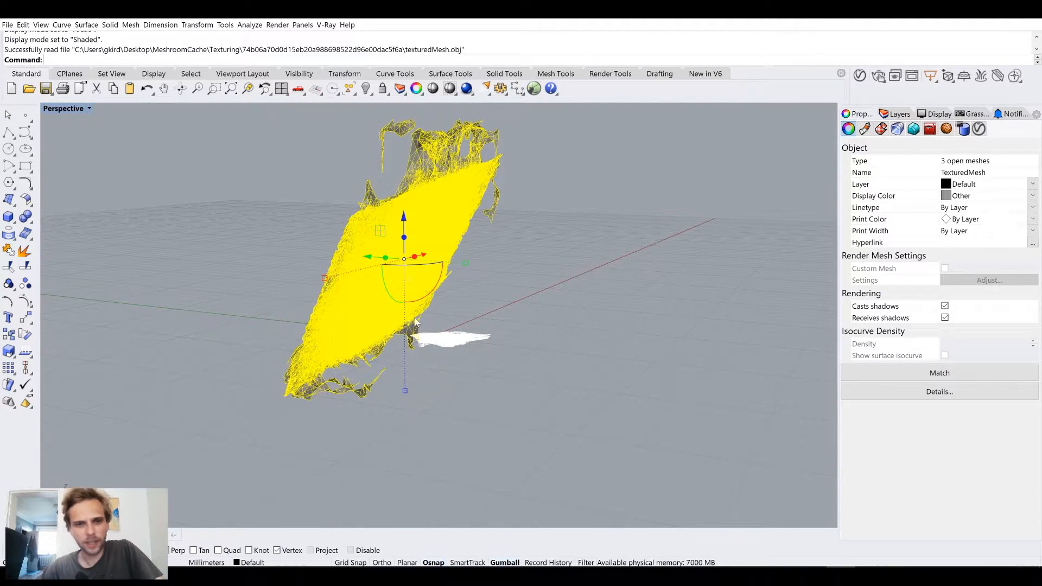
left_click_drag(434, 296, 420, 197)
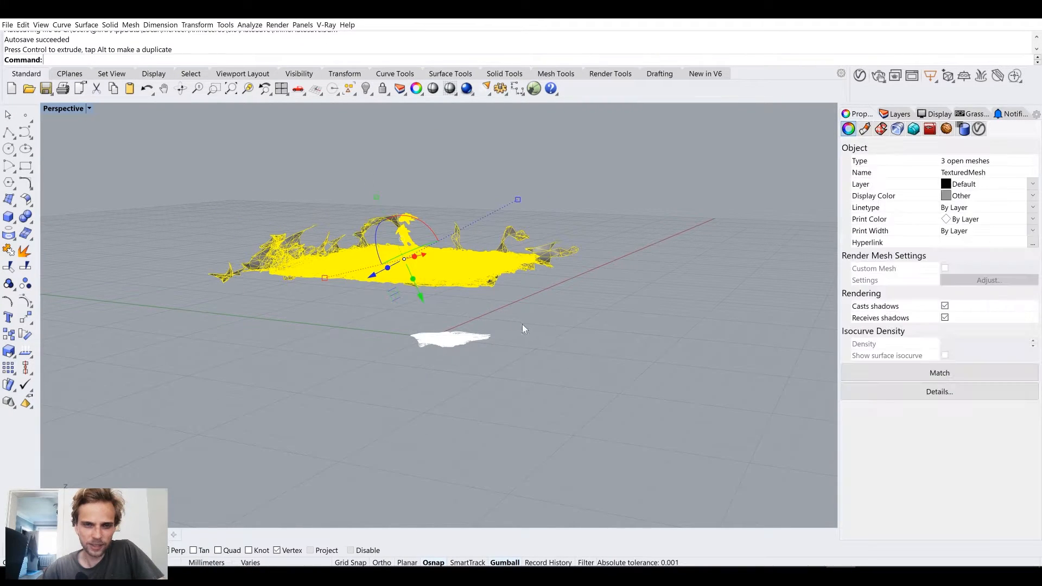
Step: Select all three meshes of the large textured scan and join them into a single mesh
right_click_drag(519, 324, 560, 319)
left_click(559, 319)
left_click(453, 250)
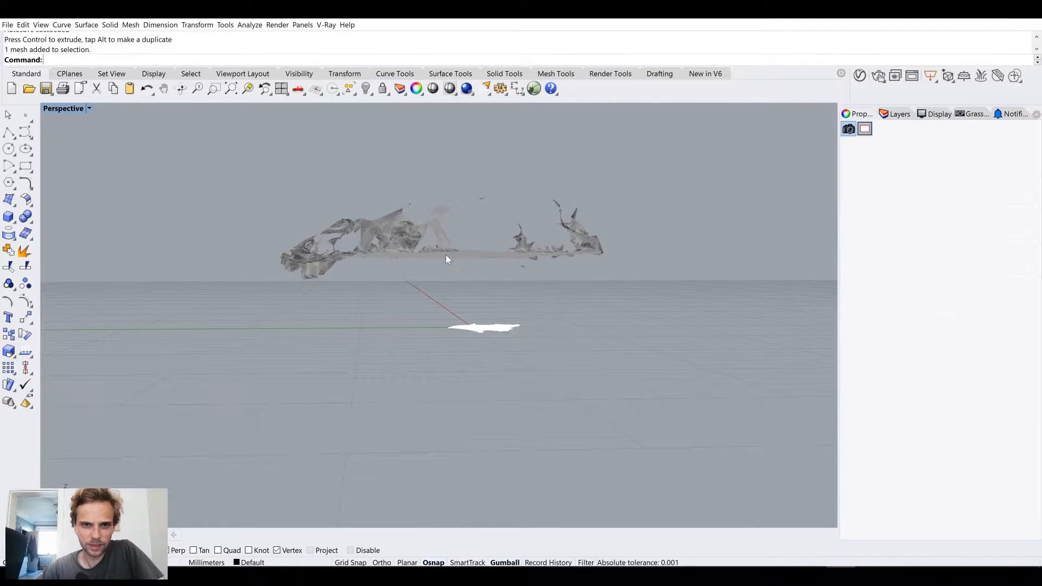
left_click(444, 271)
right_click_drag(443, 271, 433, 272)
left_click_drag(592, 287, 193, 181)
key("Return")
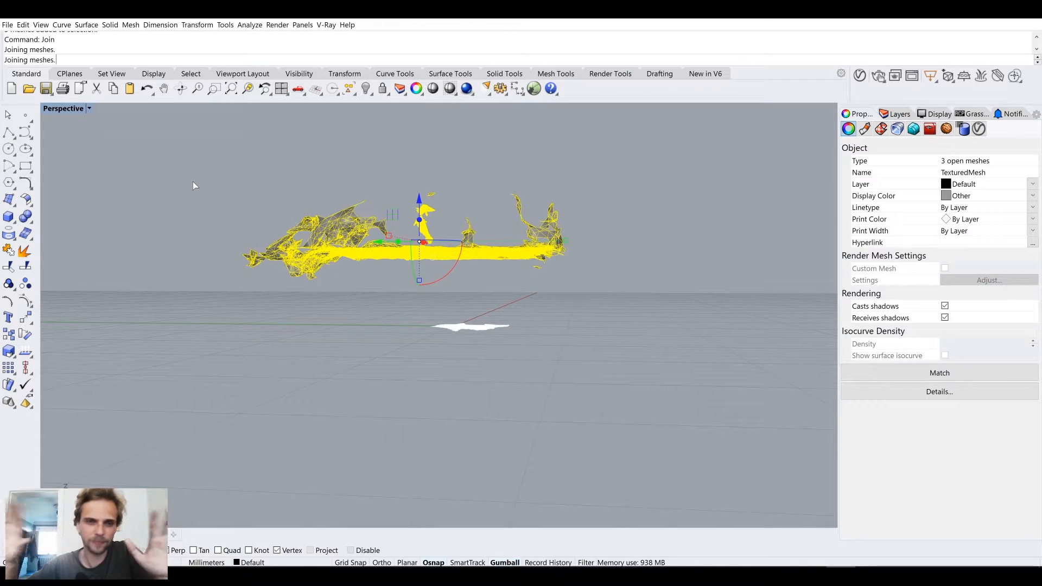
Step: Lower the joined scan to ground level and move it sideways clear of the small white scan
right_click_drag(356, 258, 456, 297)
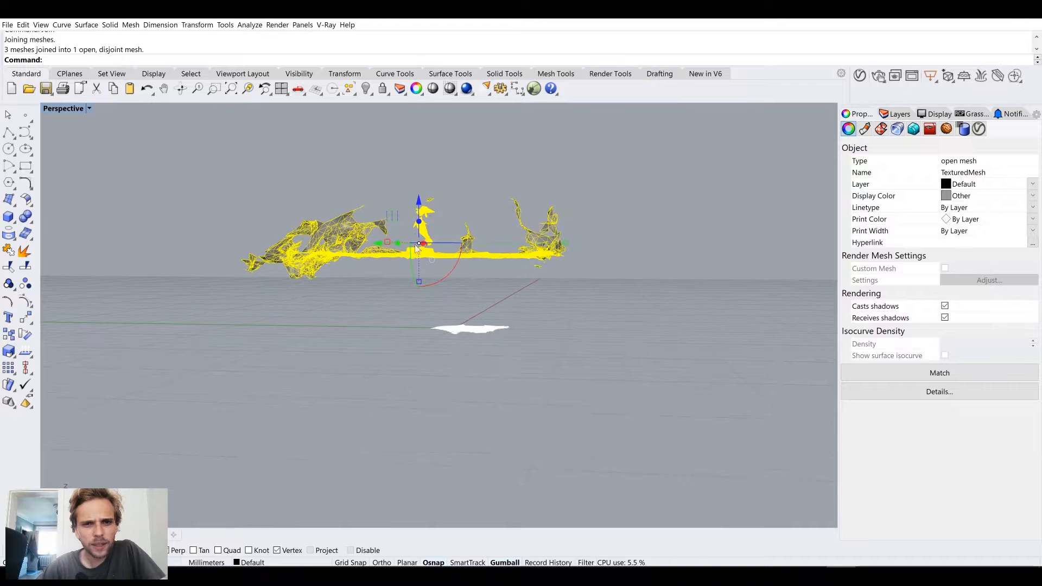
left_click_drag(418, 200, 418, 269)
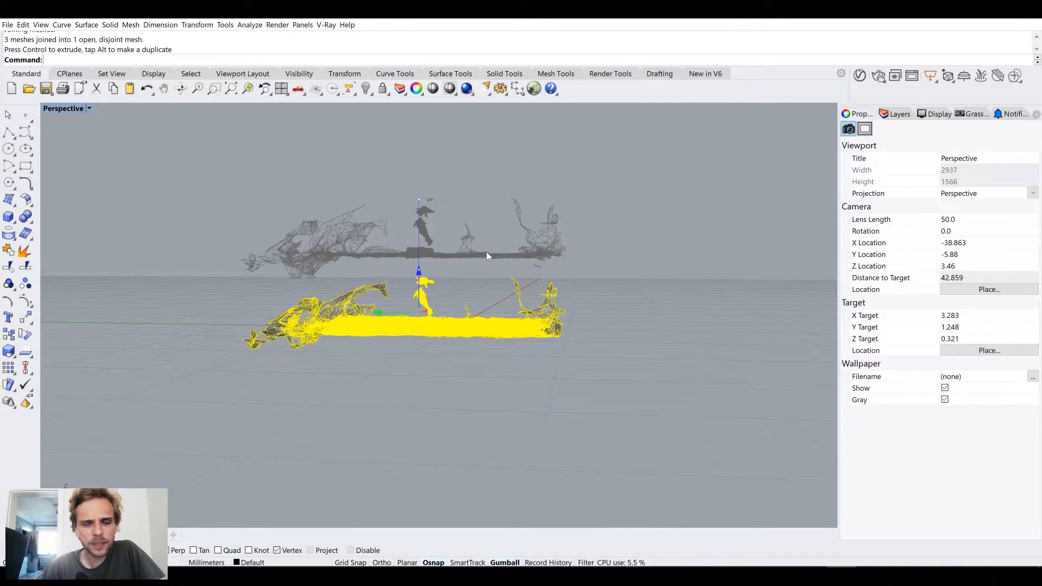
right_click_drag(485, 260, 420, 308)
left_click_drag(420, 308, 681, 334)
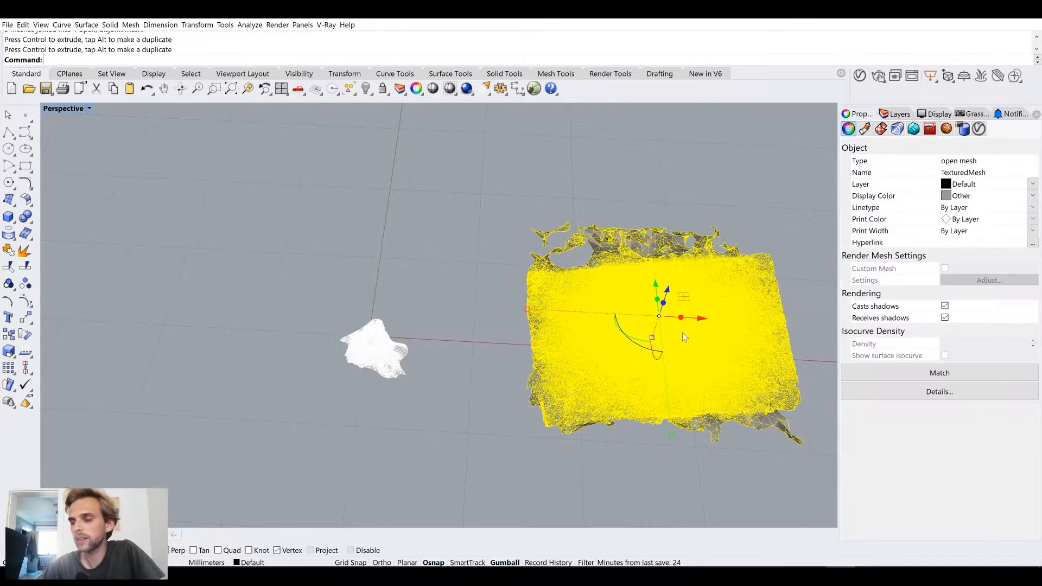
Step: Scale the joined scan down uniformly to well under half its size and move it beside the small white scan
right_click_drag(628, 333, 462, 277, "shift")
left_click_drag(364, 252, 446, 257, "shift")
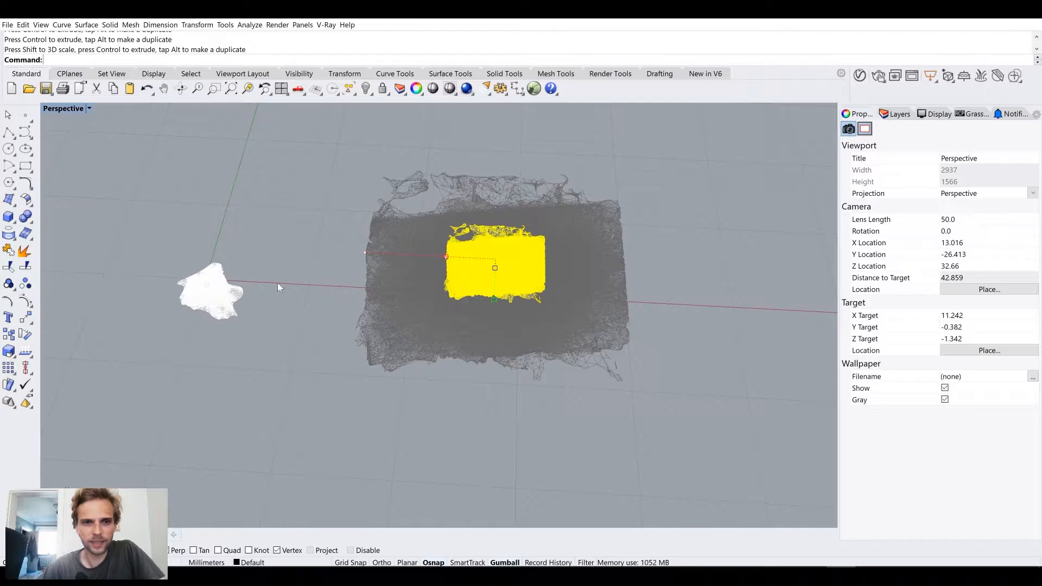
right_click_drag(521, 256, 520, 240)
left_click_drag(520, 239, 344, 281)
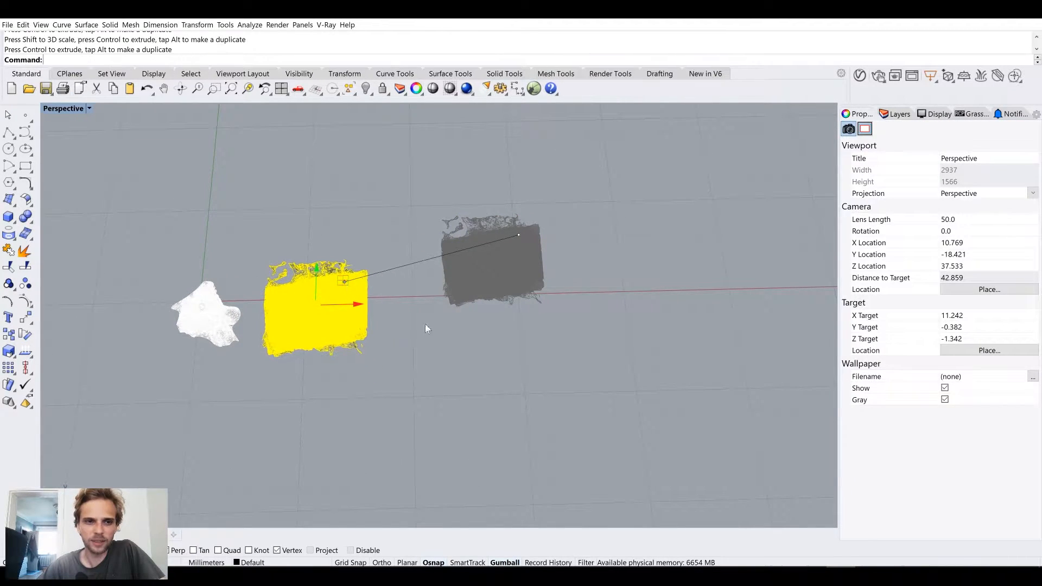
left_click_drag(455, 340, 454, 341)
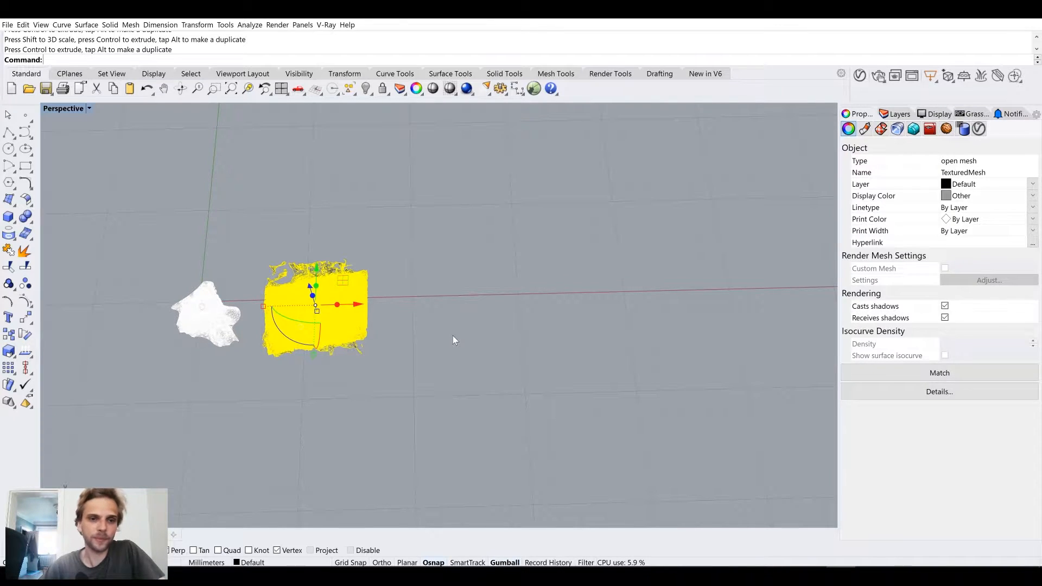
Step: Deselect the joined scan and examine both meshes side by side from several angles
left_click(300, 384)
right_click_drag(299, 383, 496, 343)
scroll(569, 263, "up", 5)
right_click_drag(570, 262, 510, 311)
scroll(510, 311, "up", 5)
right_click_drag(551, 342, 467, 362)
scroll(467, 363, "down", 3)
scroll(351, 311, "up", 2)
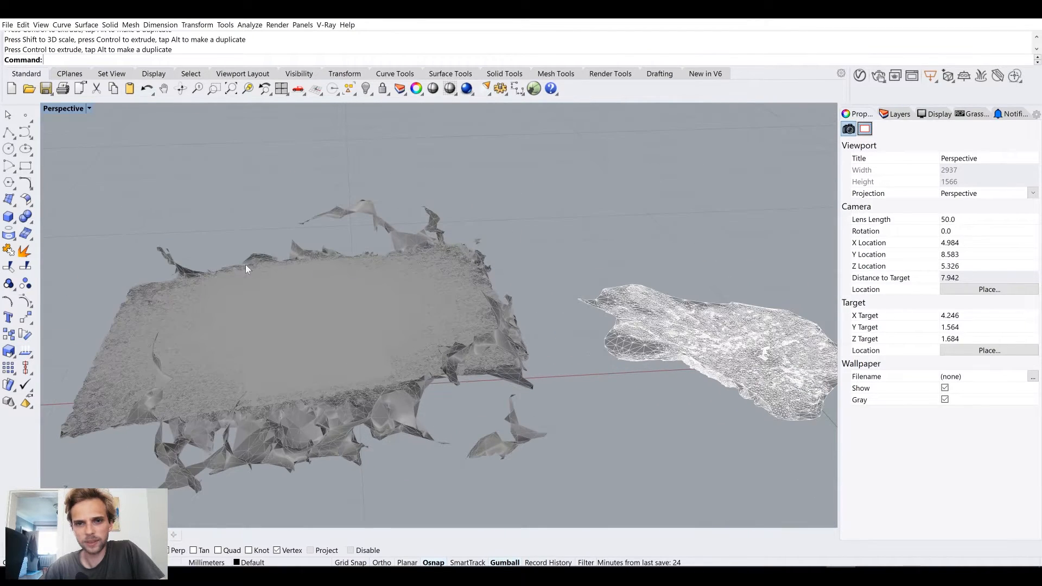
Step: Try the Arctic display mode on the viewport, inspect the joined scan's surface, and return to Shaded
left_click(68, 109)
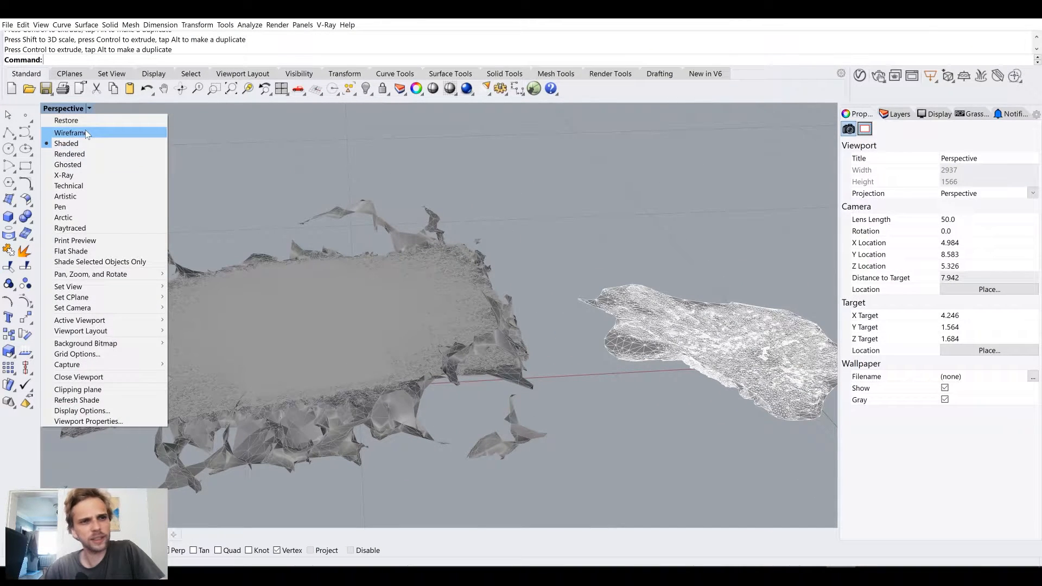
left_click(76, 217)
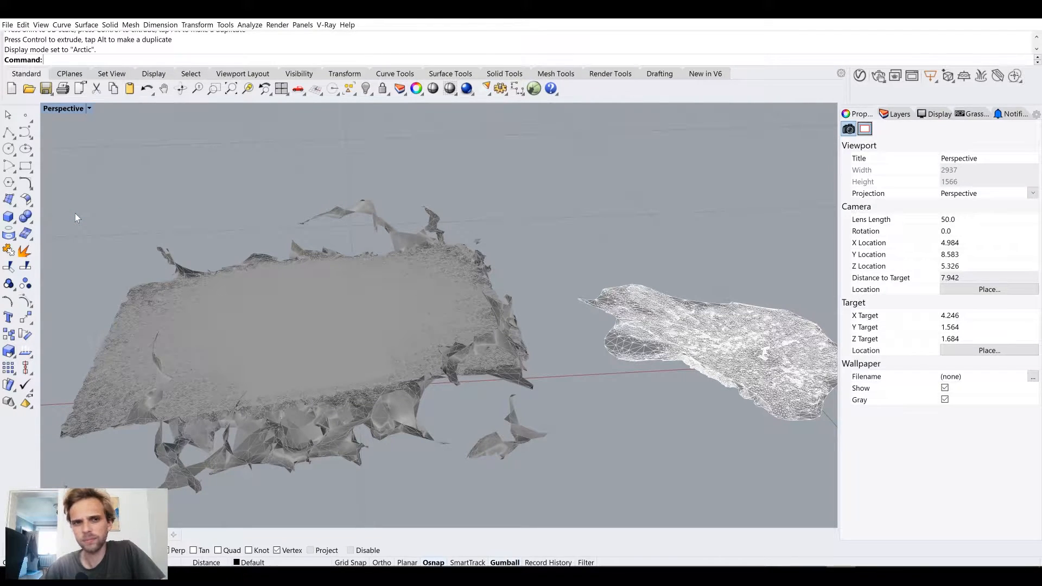
scroll(239, 318, "up", 5)
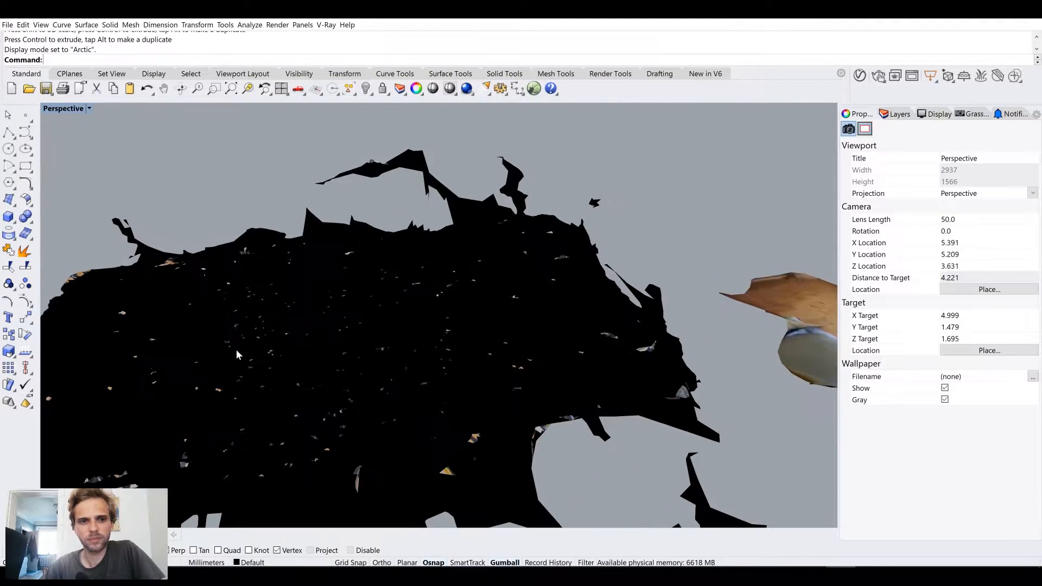
right_click_drag(235, 350, 312, 349)
scroll(441, 327, "down", 4)
right_click_drag(441, 327, 412, 304)
scroll(418, 302, "up", 3)
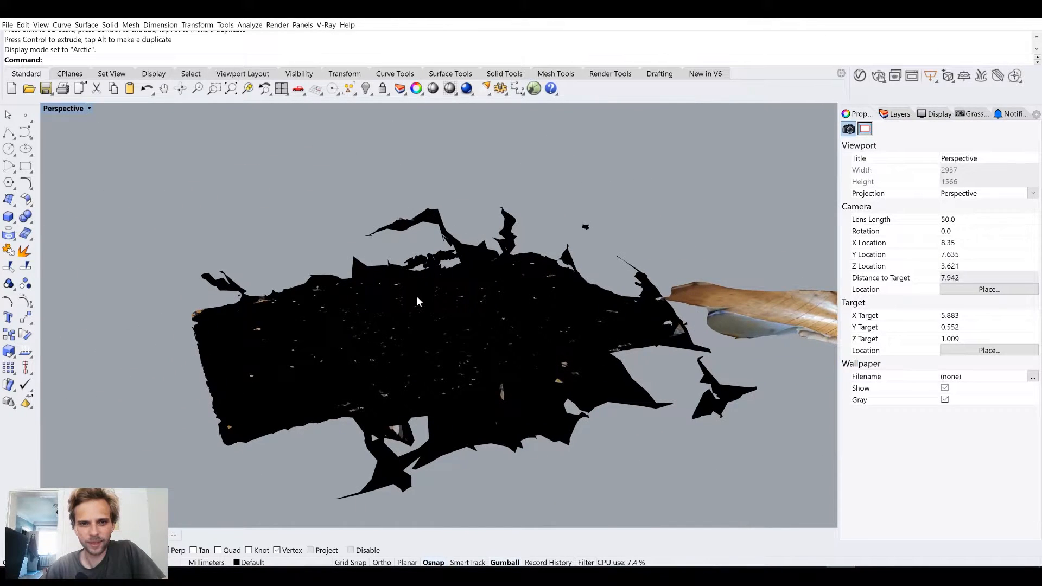
scroll(420, 310, "up", 8)
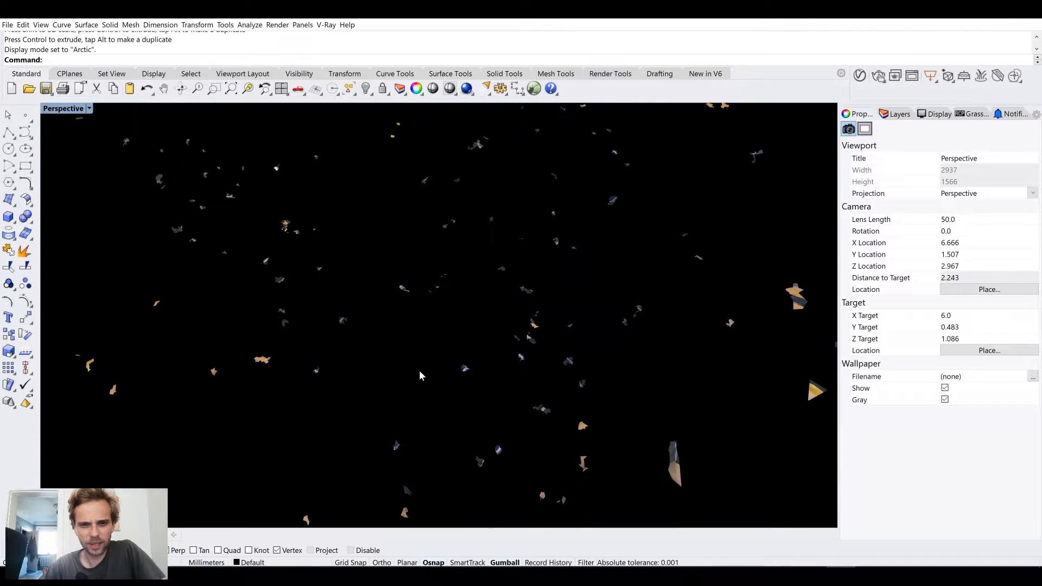
scroll(400, 360, "down", 3)
scroll(400, 360, "down", 5)
right_click_drag(248, 245, 428, 311)
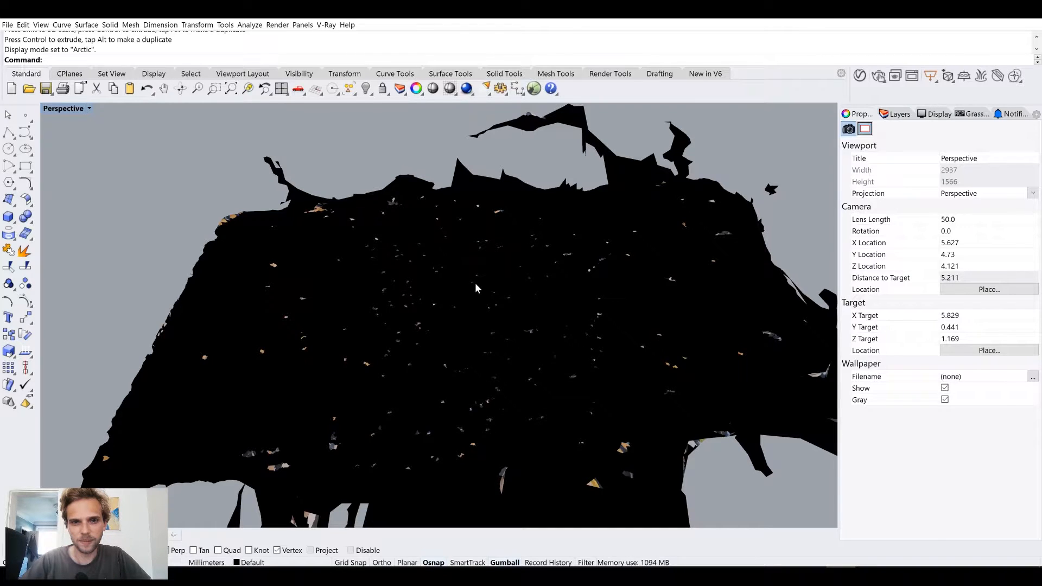
left_click(61, 108)
left_click(70, 142)
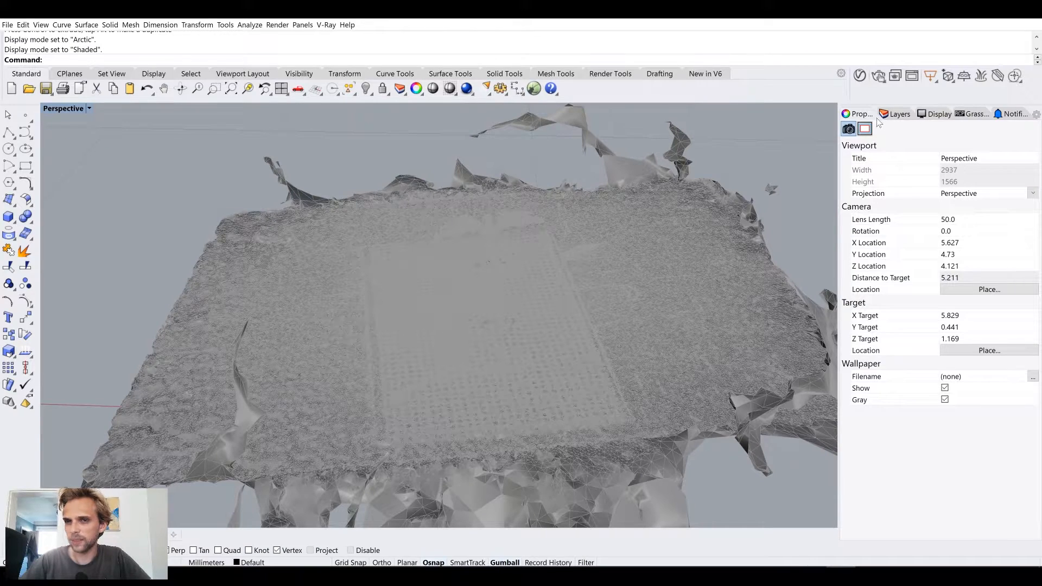
Step: Turn off Mesh Wires for the Perspective viewport's Shaded display mode
left_click(894, 114)
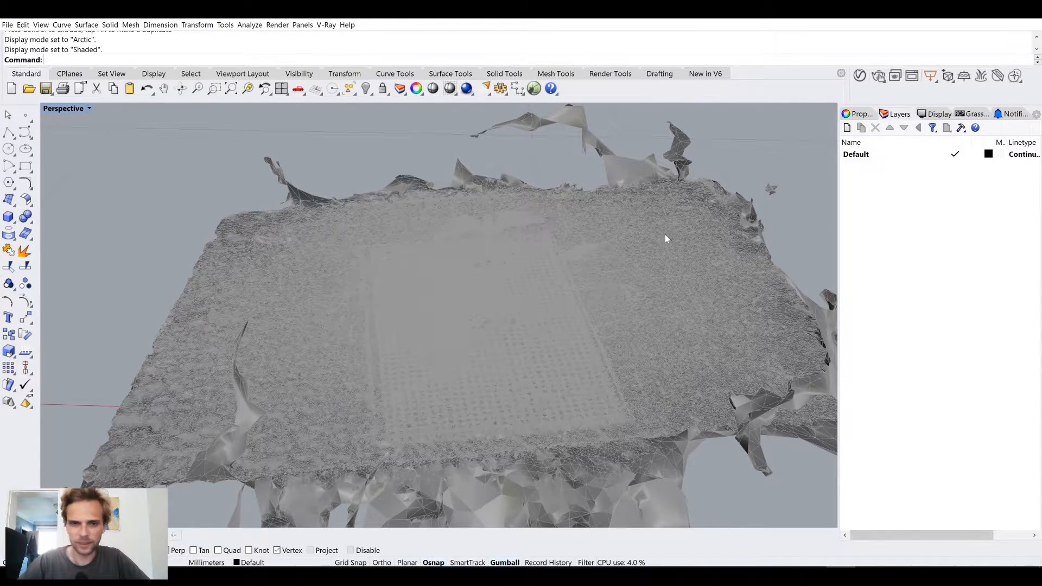
scroll(665, 234, "down", 10)
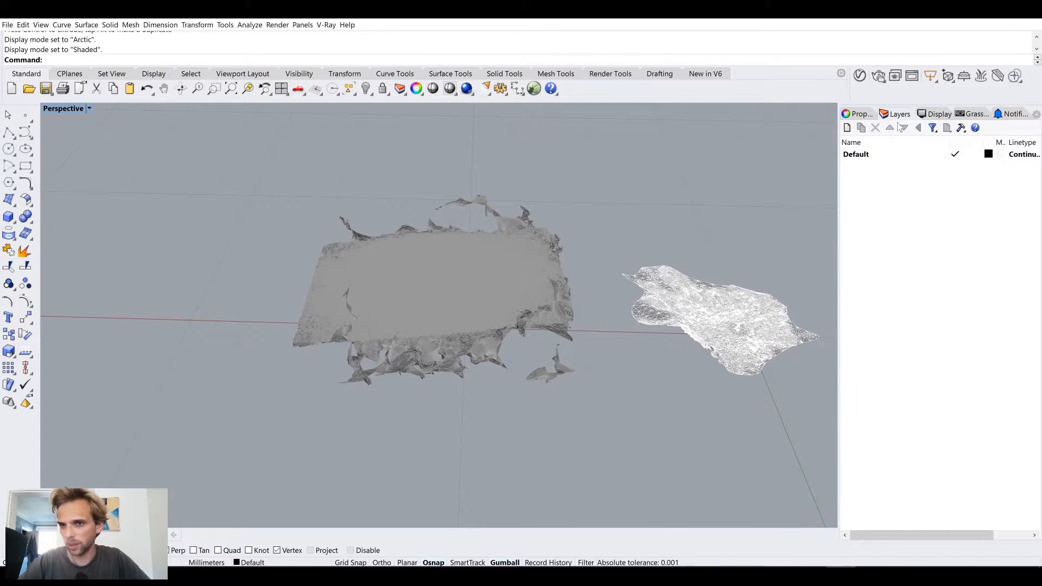
left_click(928, 115)
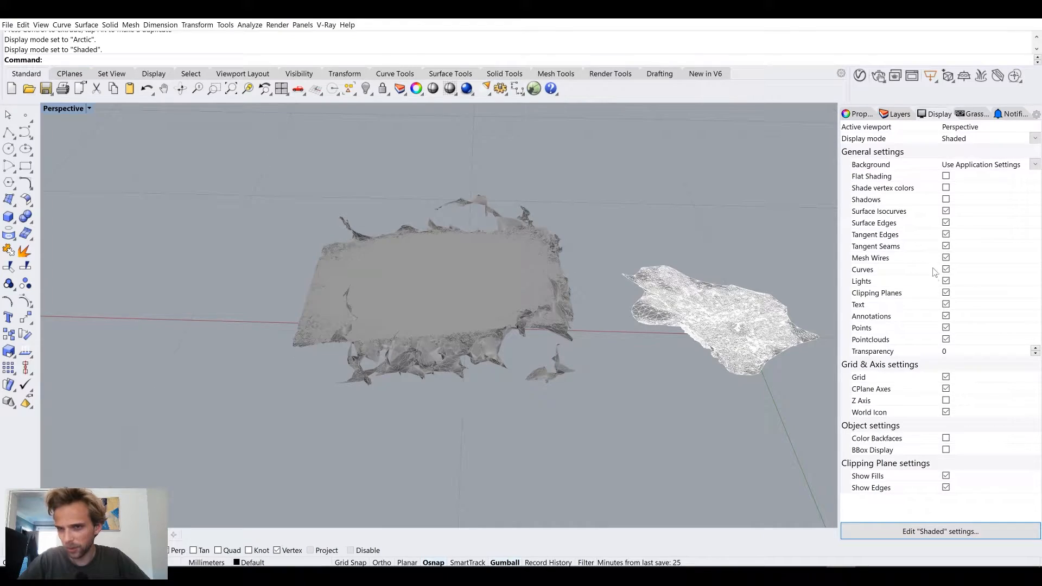
left_click(945, 258)
Step: Inspect the Gunpla figure up close in the joined scan and compare it with the figure in the other scan
scroll(393, 275, "up", 10)
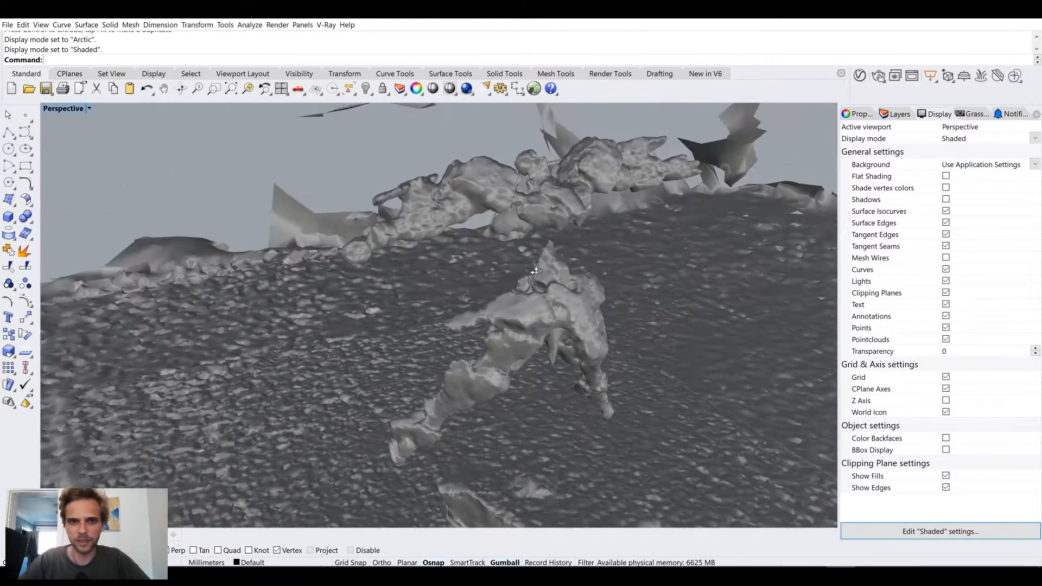
right_click_drag(535, 271, 482, 264)
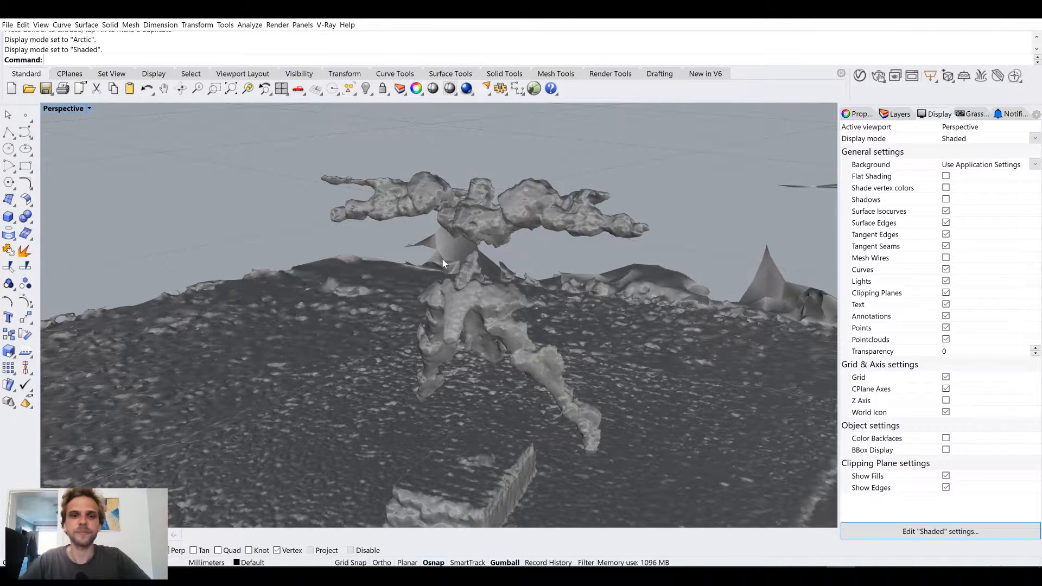
scroll(568, 300, "down", 14)
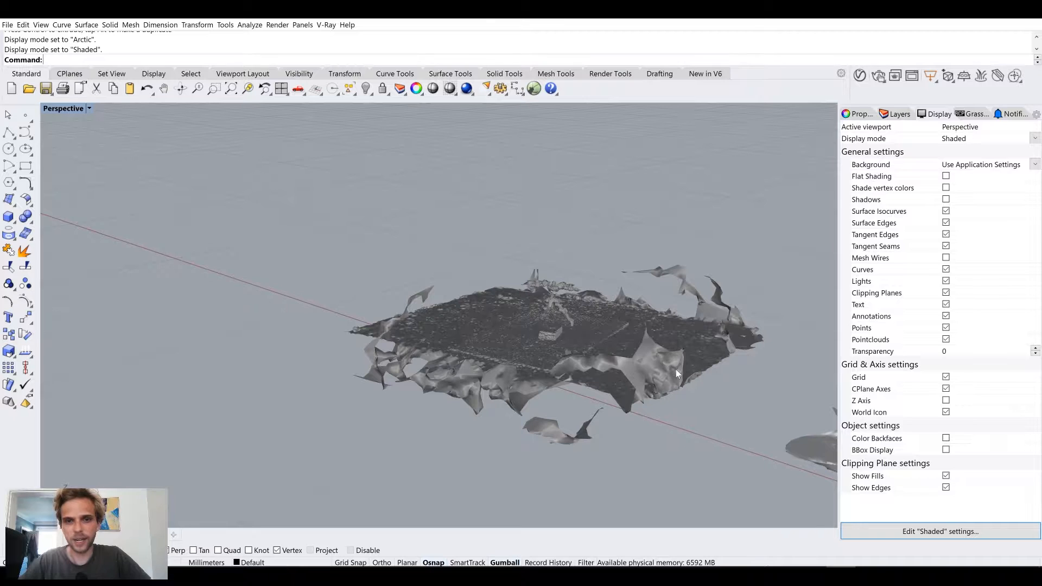
right_click_drag(676, 368, 395, 263, "shift")
scroll(394, 264, "up", 15)
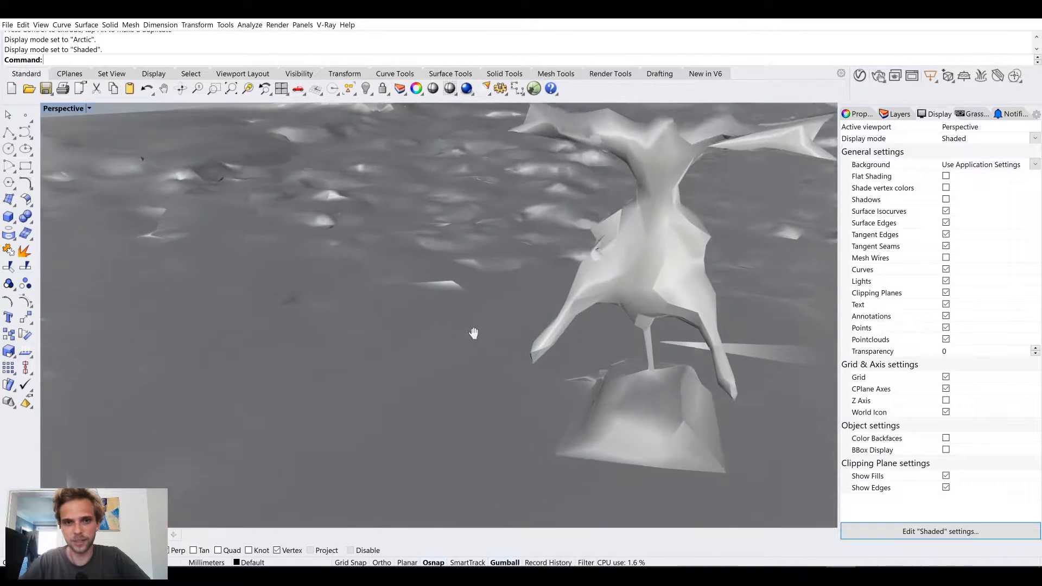
scroll(458, 331, "down", 5)
scroll(478, 309, "down", 10)
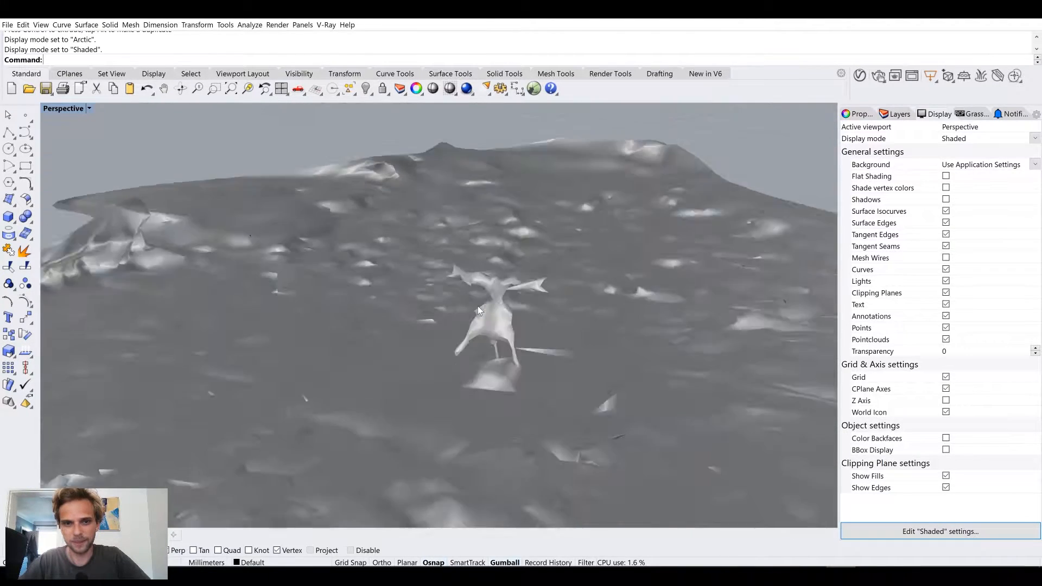
Step: Scale up the smaller, coarser scan uniformly and reposition it alongside the joined scan at a comparable size
left_click(537, 348)
scroll(537, 349, "down", 2)
left_click_drag(601, 357, 667, 377, "shift")
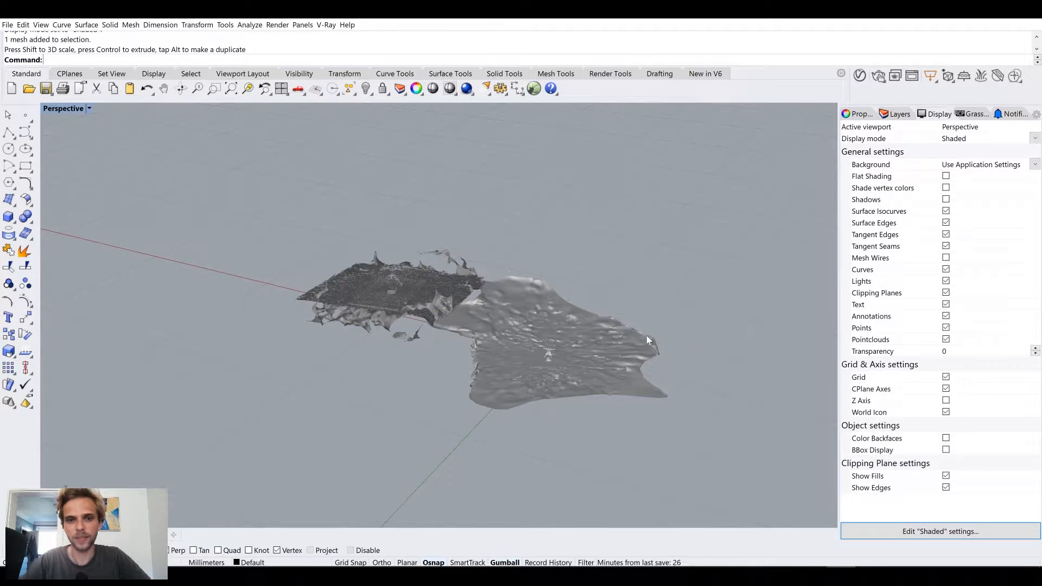
right_click_drag(556, 325, 549, 359)
left_click_drag(524, 399, 575, 365)
left_click(691, 430)
right_click_drag(691, 430, 546, 314)
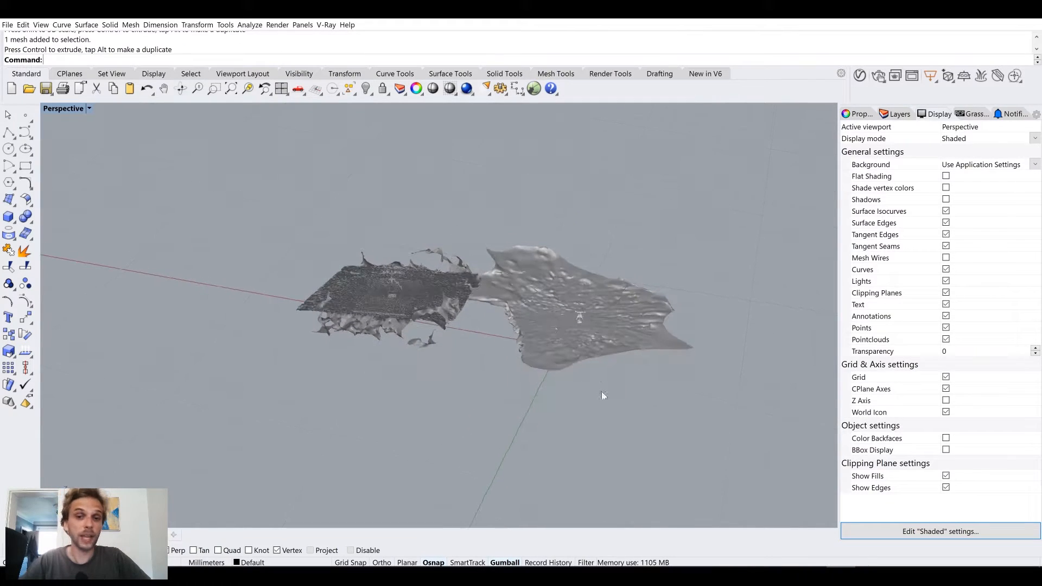
scroll(546, 315, "up", 2)
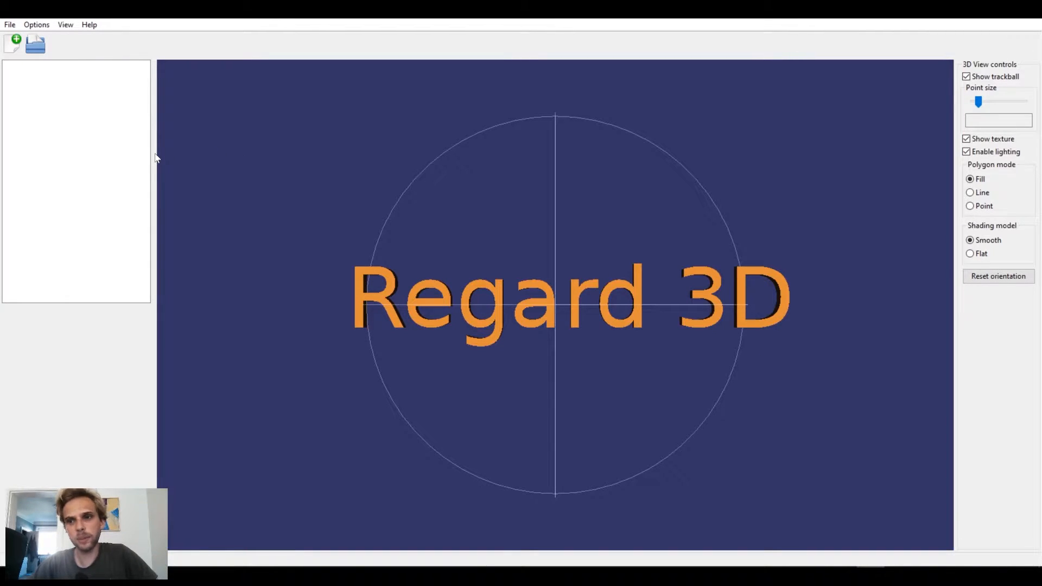
Step: Switch to Regard3D and create a new project named qqq in the default project path
left_click(12, 43)
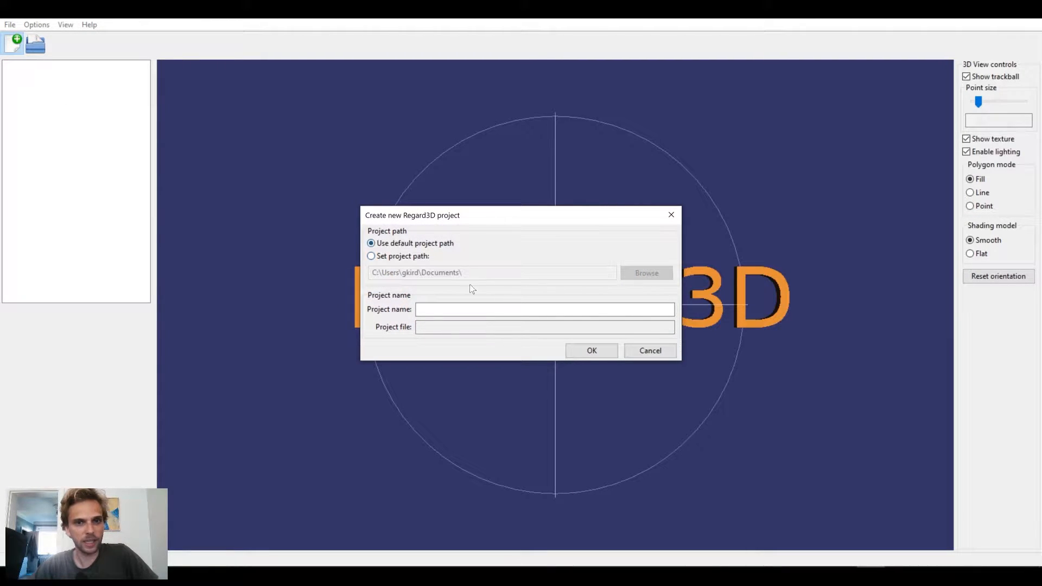
left_click(489, 310)
type("qqq")
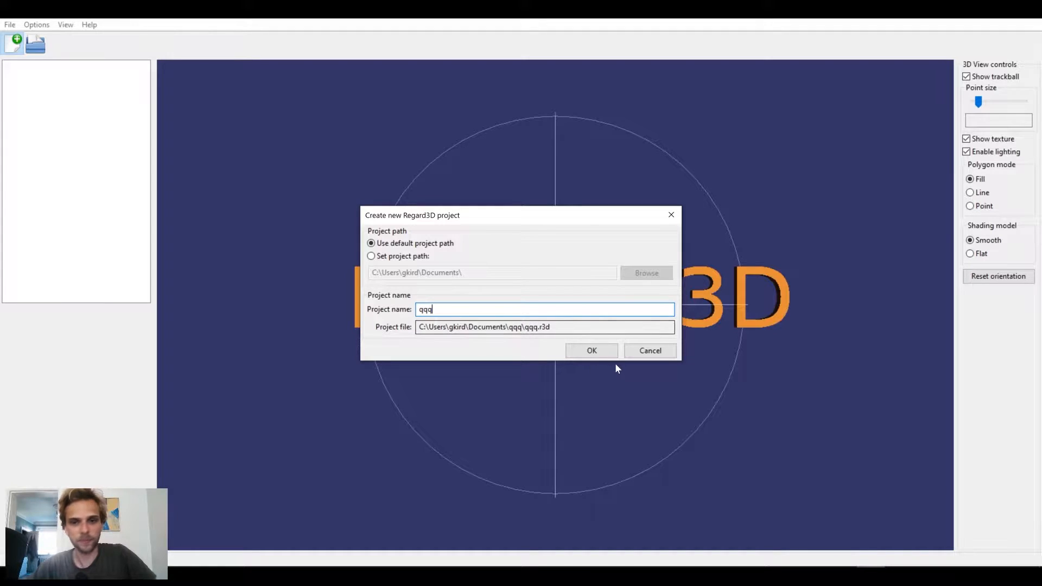
left_click(587, 351)
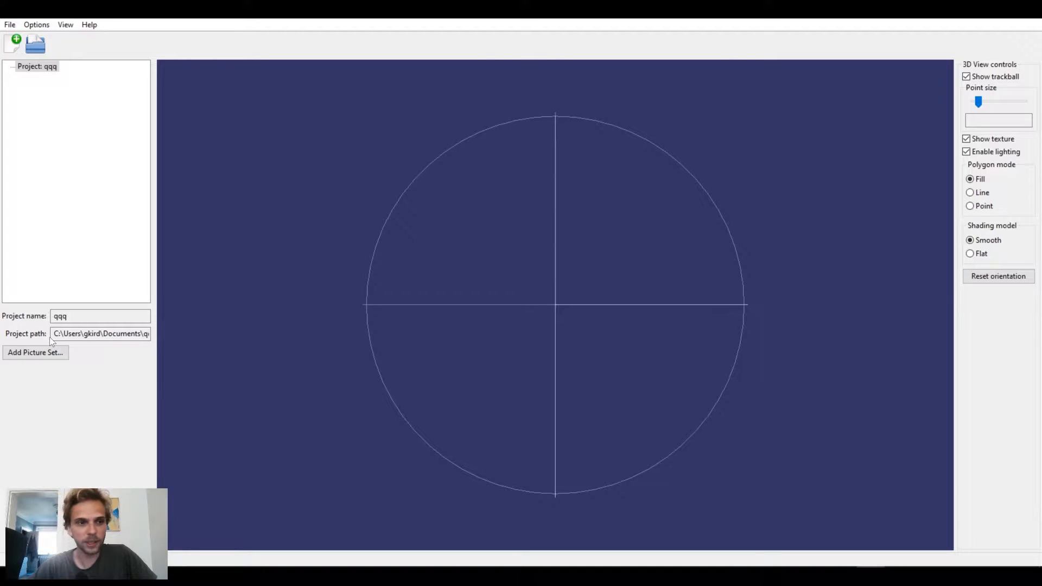
Step: Start a new picture set and browse for its images in Stuff\Youtube\200623 Photogrammetry 1\gunpla set on the Desktop
left_click(26, 359)
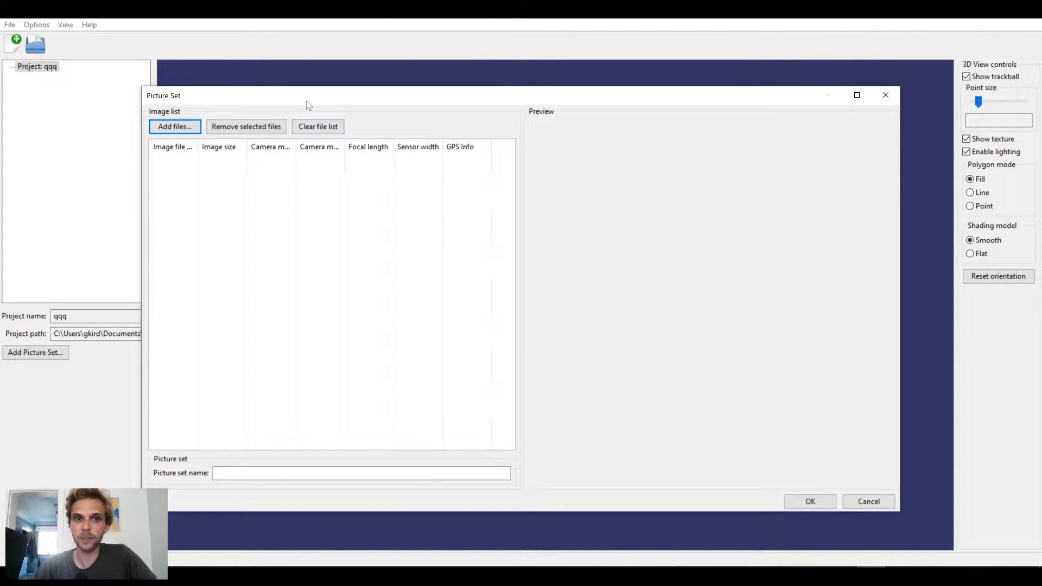
left_click_drag(307, 104, 345, 99)
left_click(213, 126)
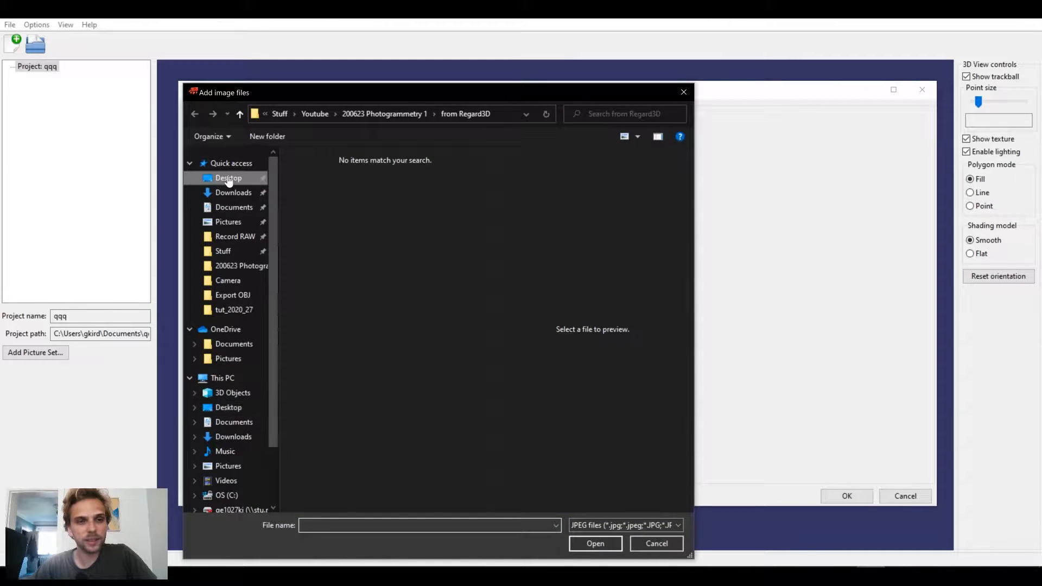
left_click(228, 179)
left_click(227, 253)
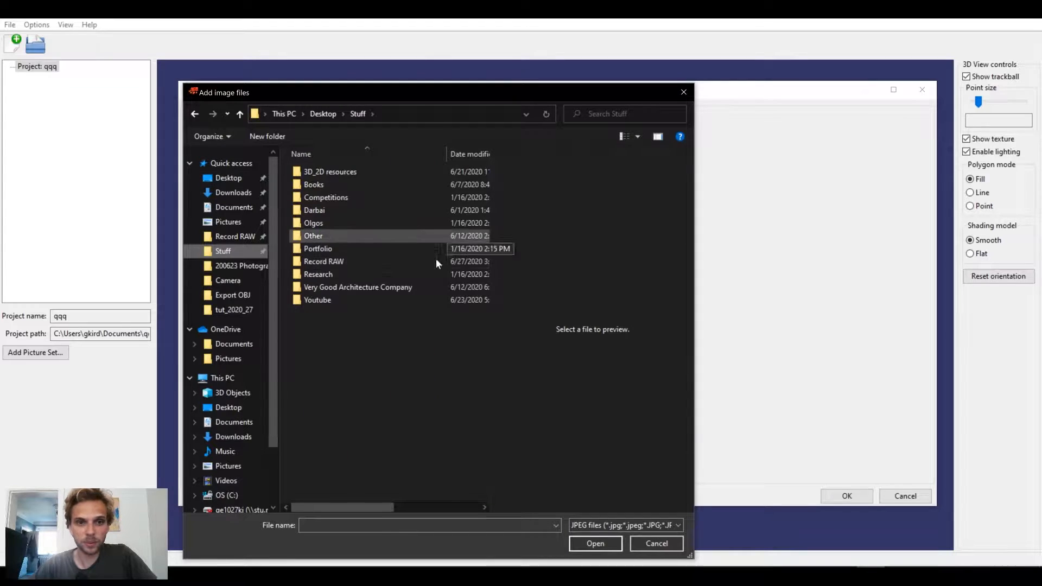
double_click(333, 298)
double_click(320, 205)
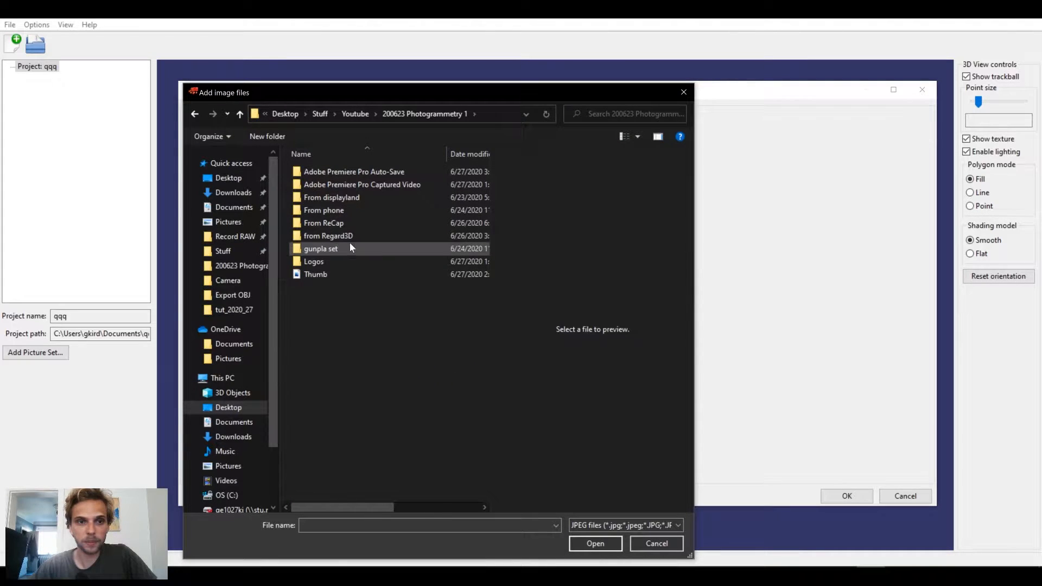
double_click(333, 250)
Step: Add the consecutive photos 20200623_162808 through 20200623_163000 to the picture set
left_click(340, 217)
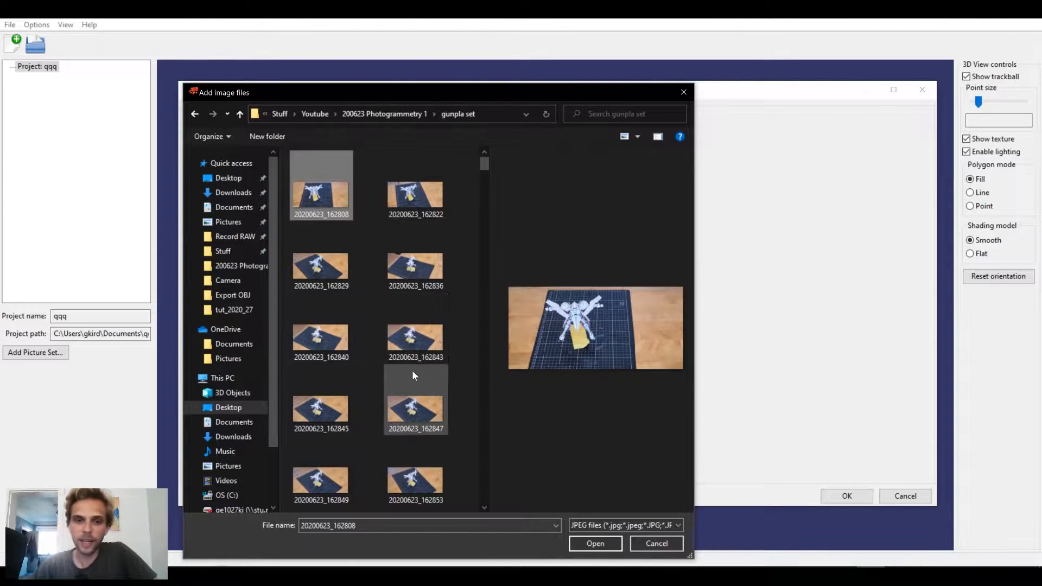
left_click(414, 342, "shift")
scroll(374, 385, "down", 5)
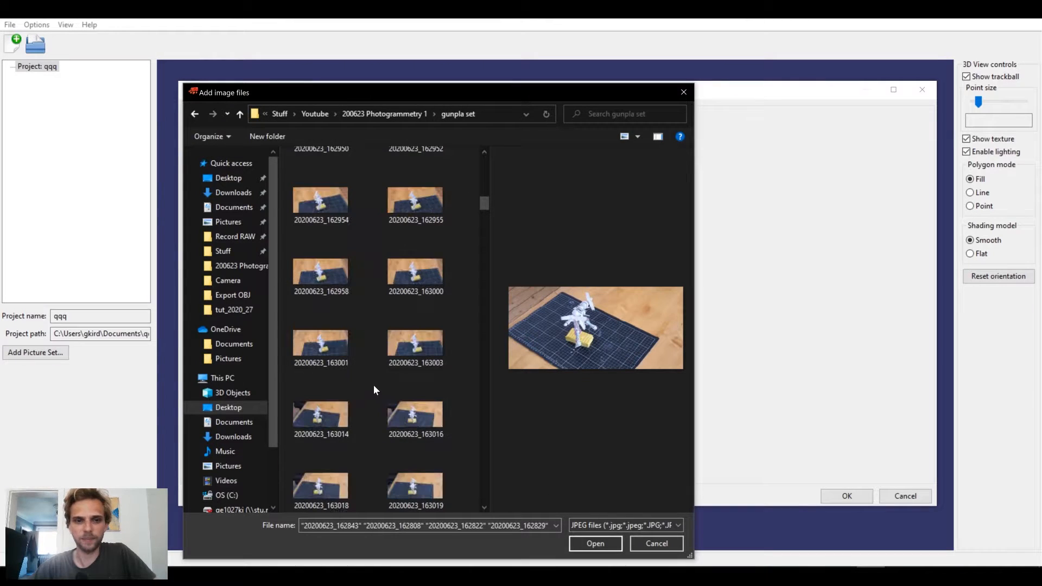
left_click(415, 268, "shift")
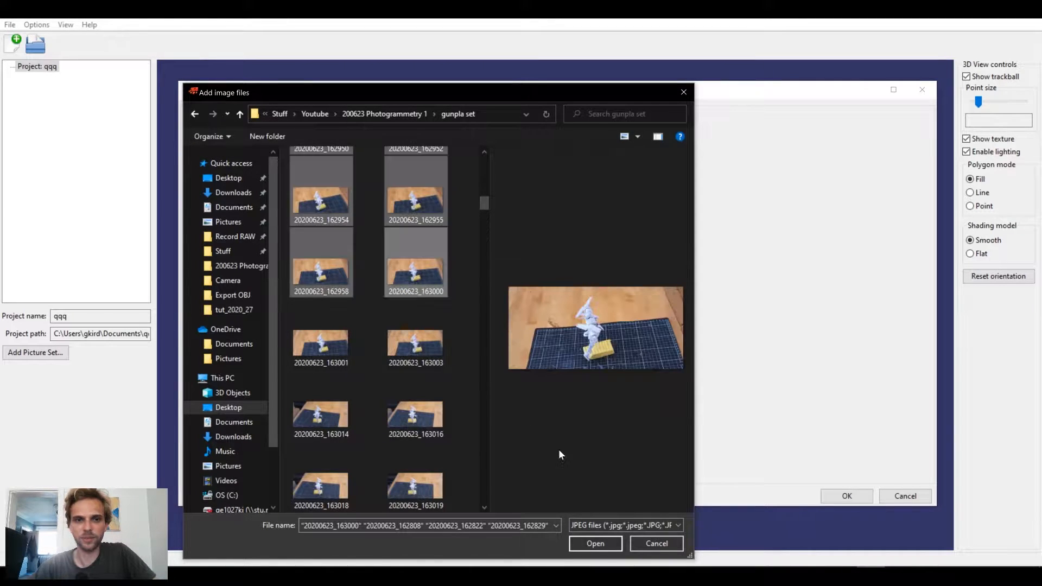
left_click(595, 543)
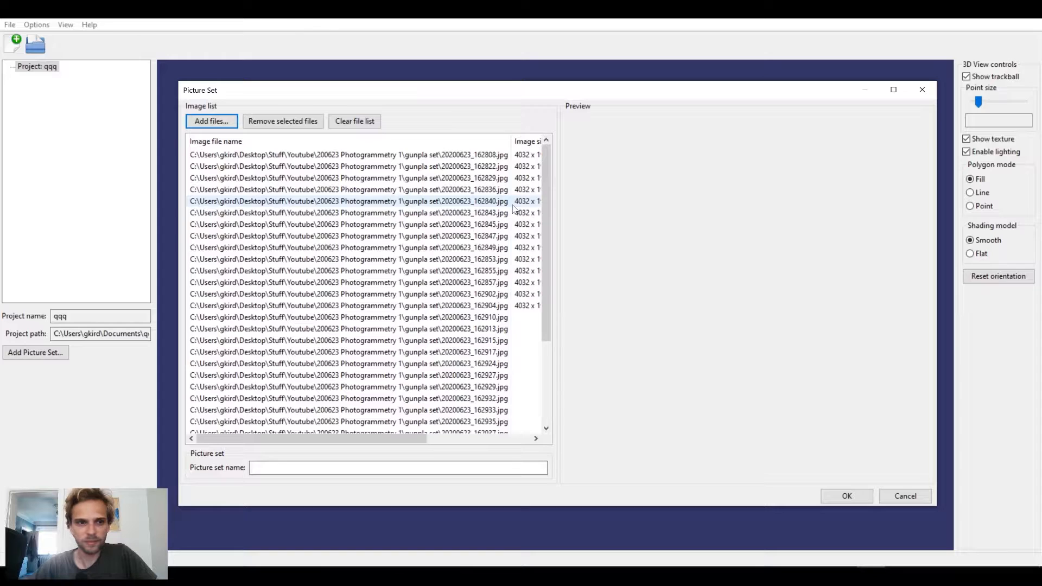
Step: Name the picture set qqqw and create it, accepting the focal length warning
left_click_drag(544, 248, 560, 378)
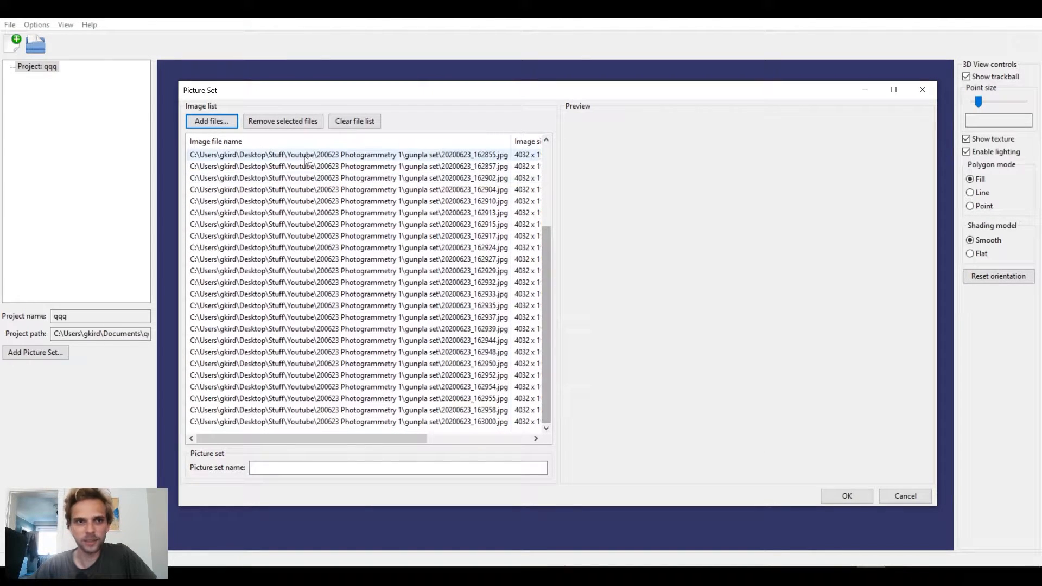
left_click(398, 467)
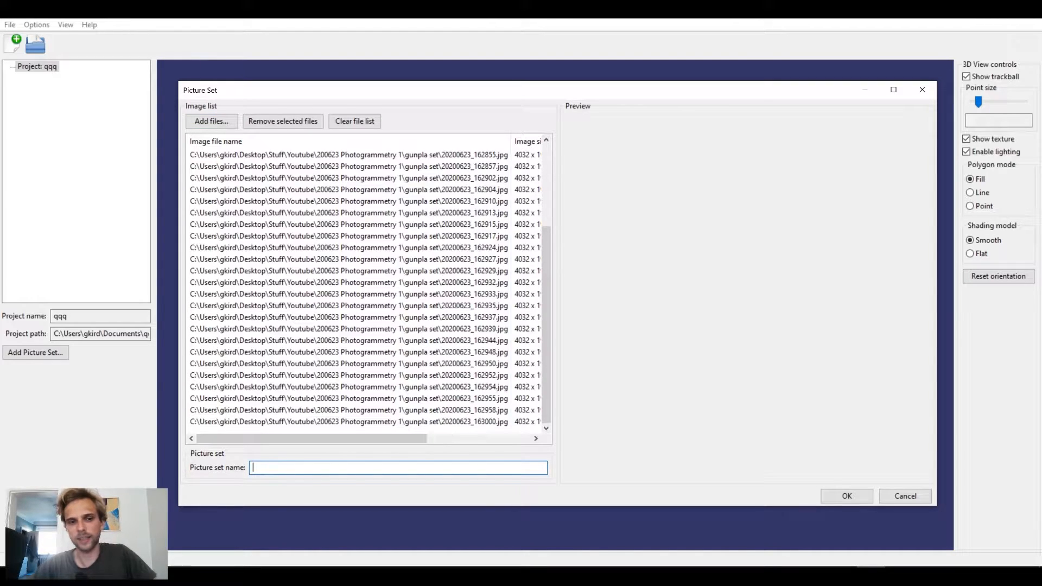
type("qqqw")
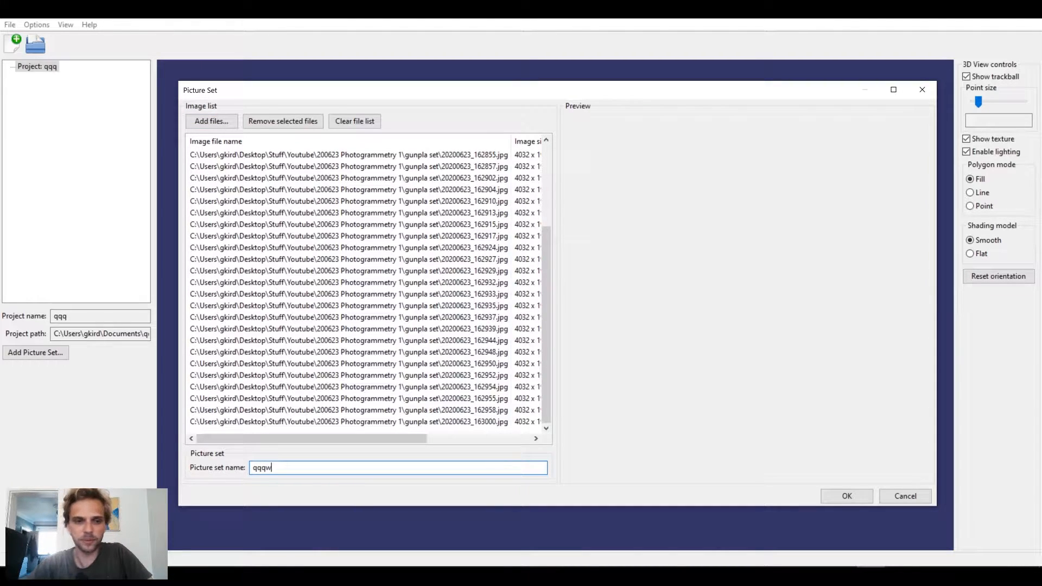
left_click(849, 502)
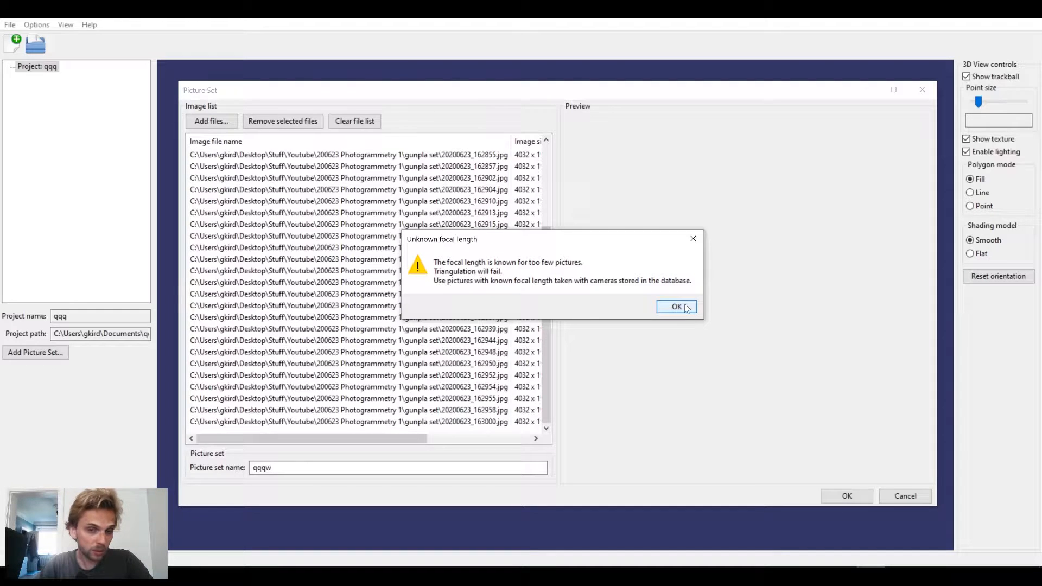
left_click_drag(567, 242, 705, 233)
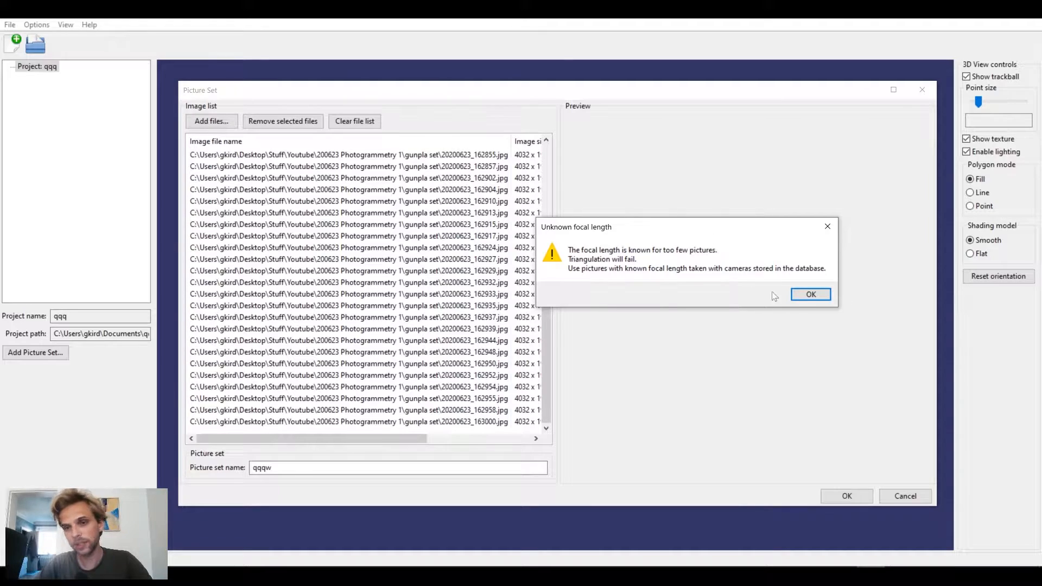
left_click(795, 297)
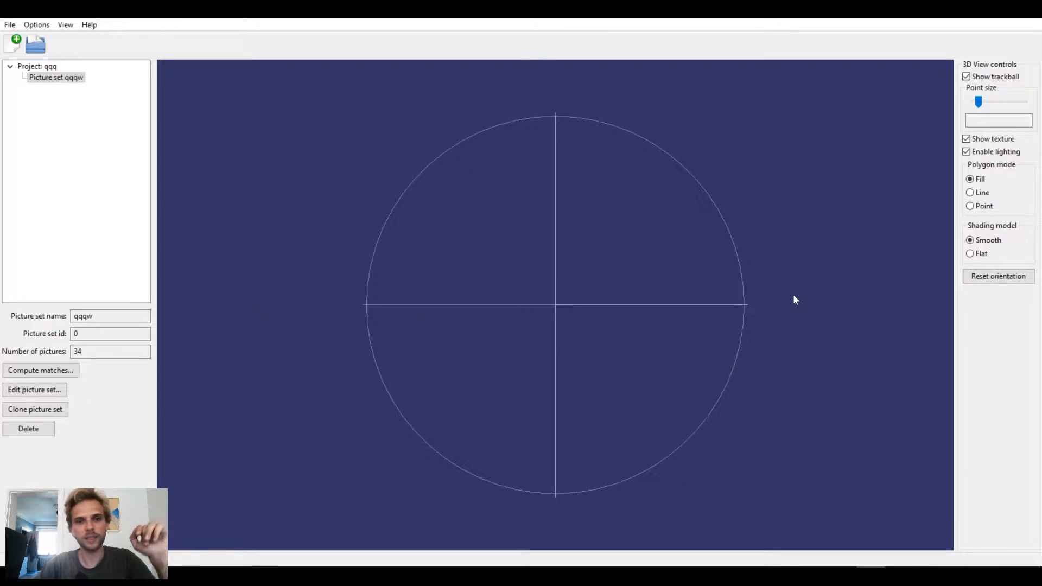
Step: Compute matches for picture set qqqw with normal keypoint sensitivity and matching ratio, Classic A-KAZE, FLANN and Pinhole radial 3
left_click(58, 77)
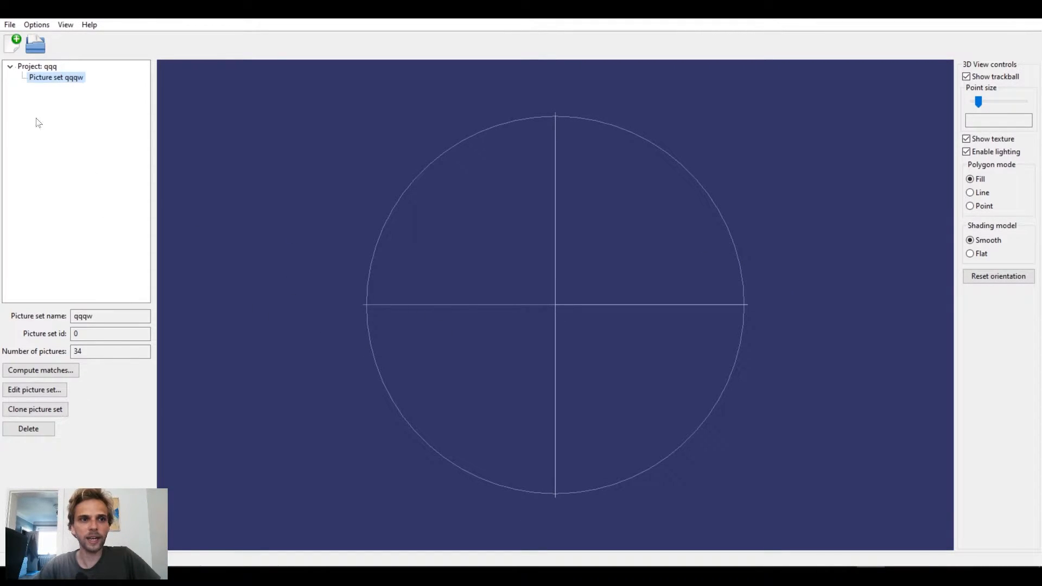
double_click(79, 351)
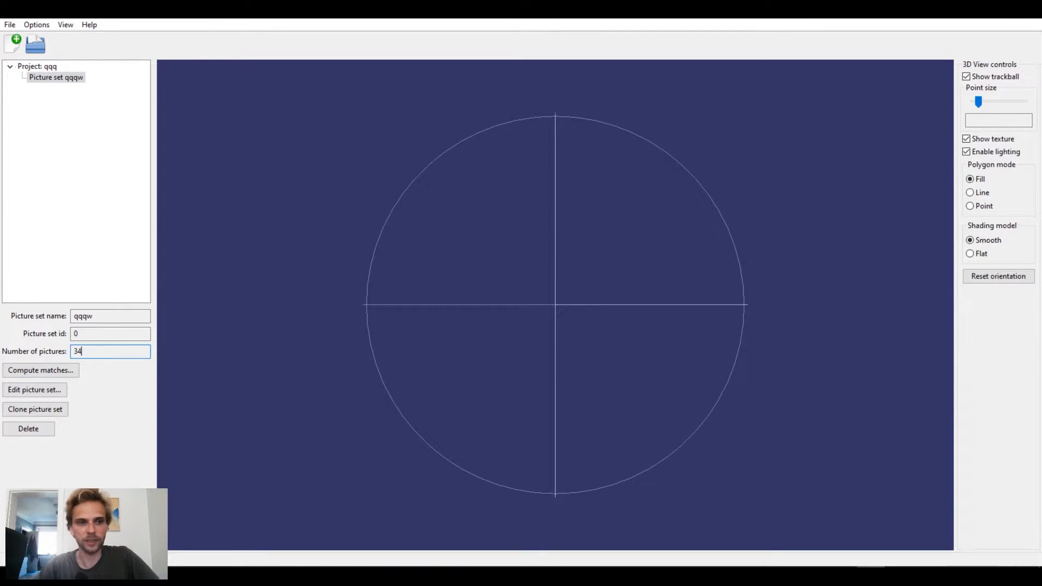
left_click(38, 370)
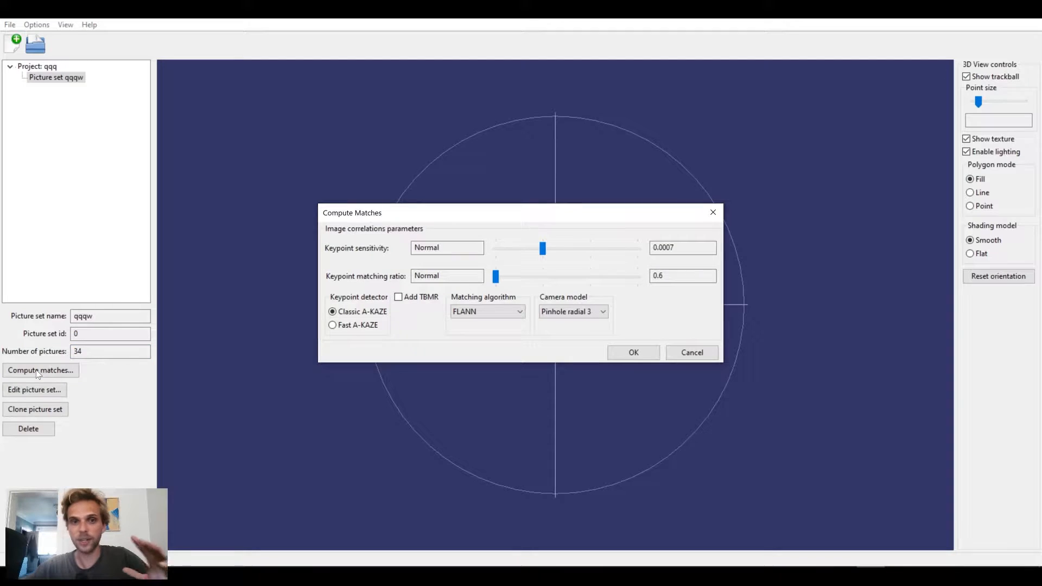
left_click_drag(451, 212, 372, 217)
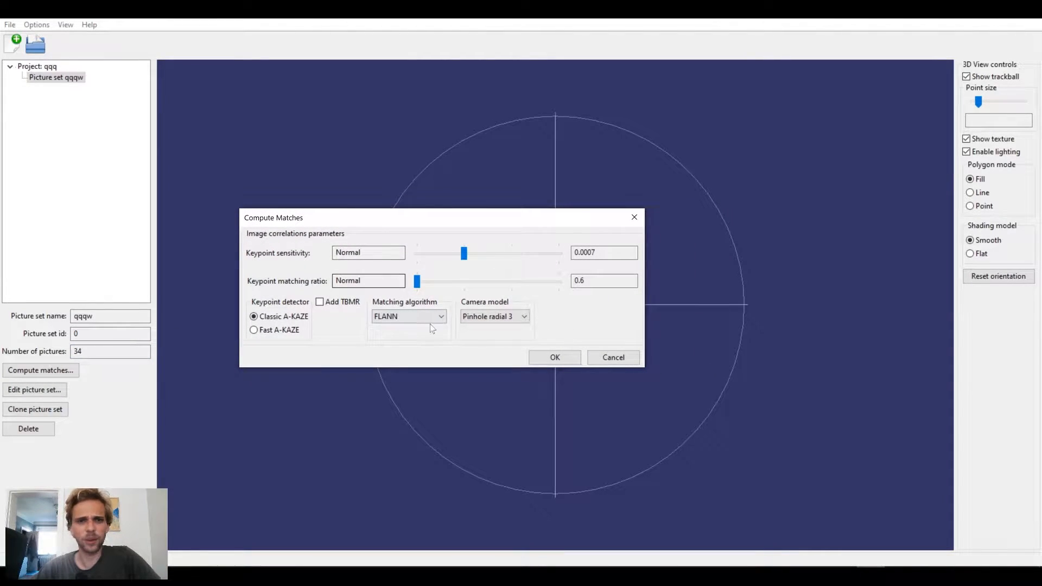
left_click(556, 357)
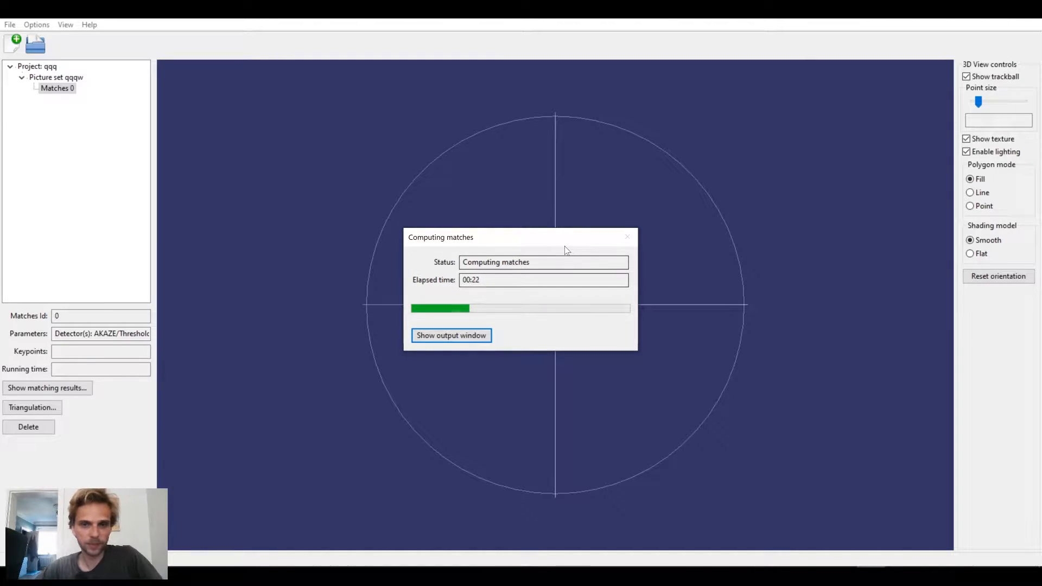
Step: Check the progress and console output of the running match computation
left_click_drag(544, 237, 437, 215)
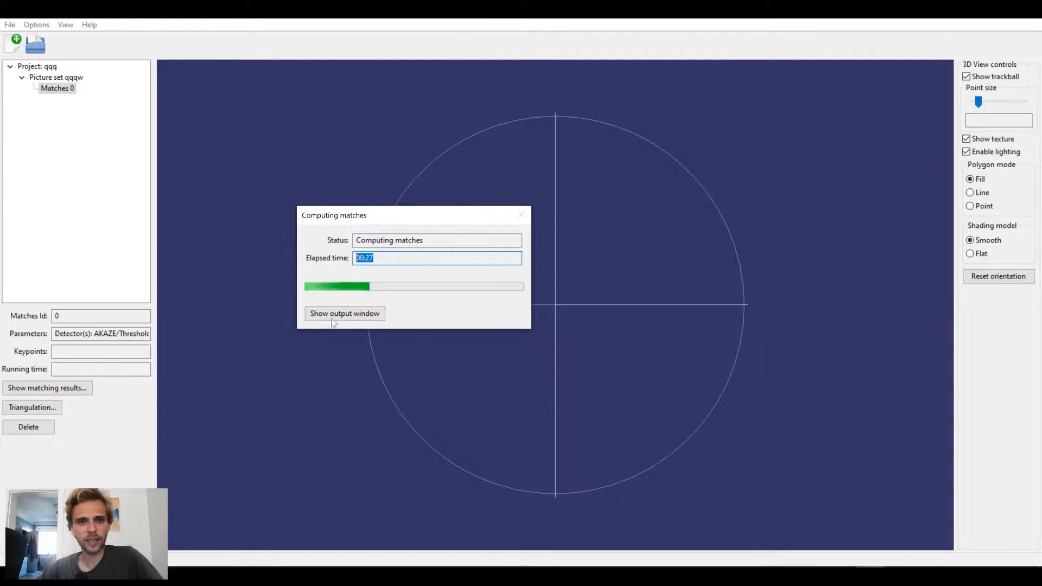
left_click(345, 313)
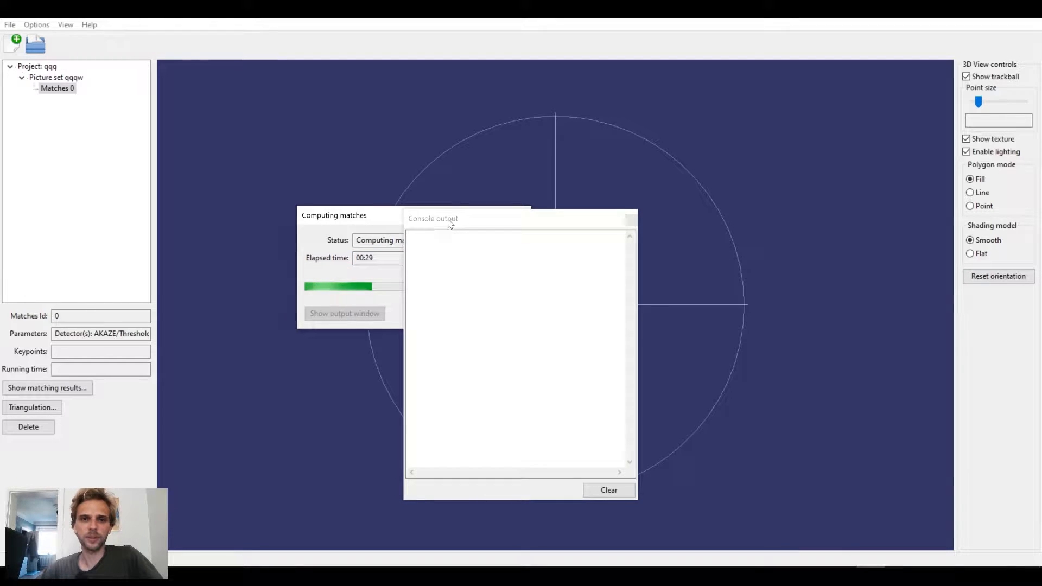
left_click(782, 201)
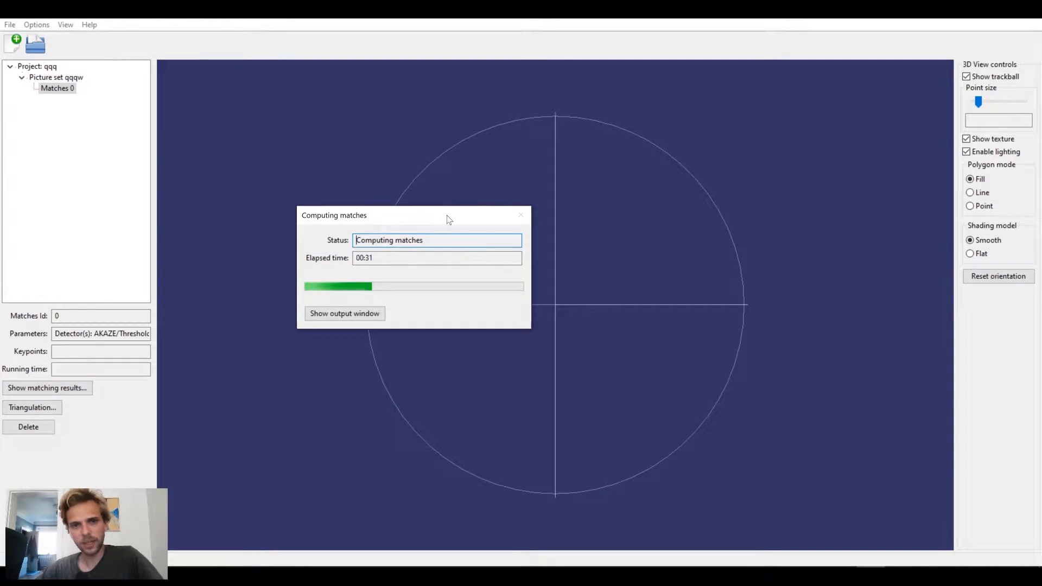
left_click_drag(447, 217, 495, 198)
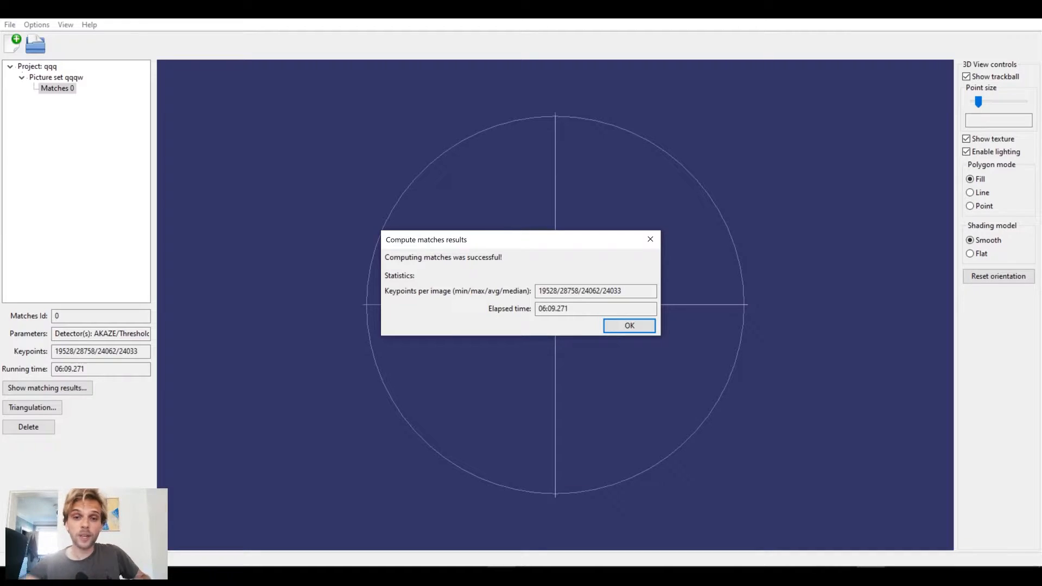
Step: Review the keypoint statistics and elapsed time of the match computation, and dismiss the results
left_click_drag(480, 238, 461, 237)
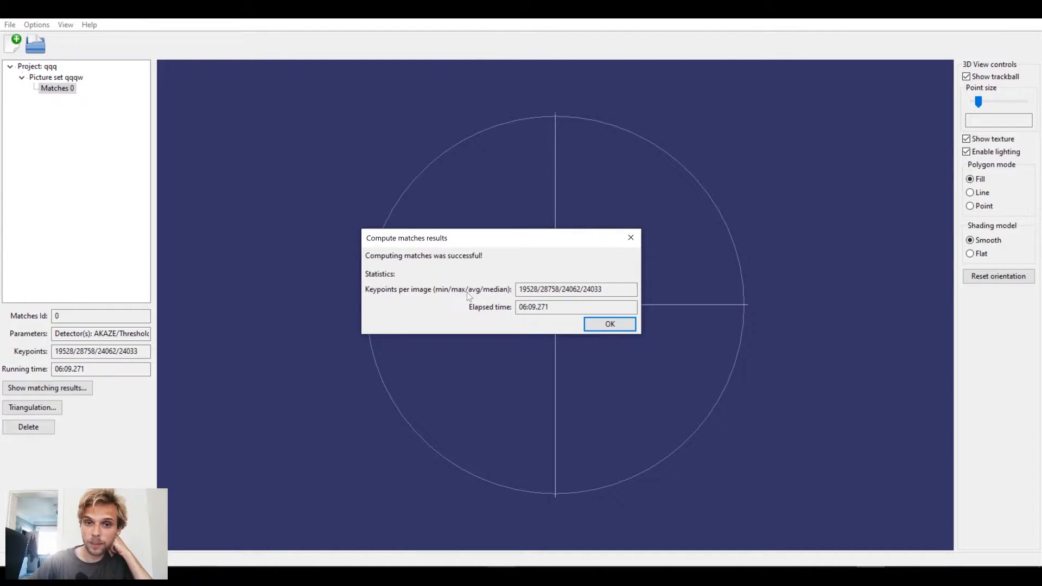
double_click(534, 307)
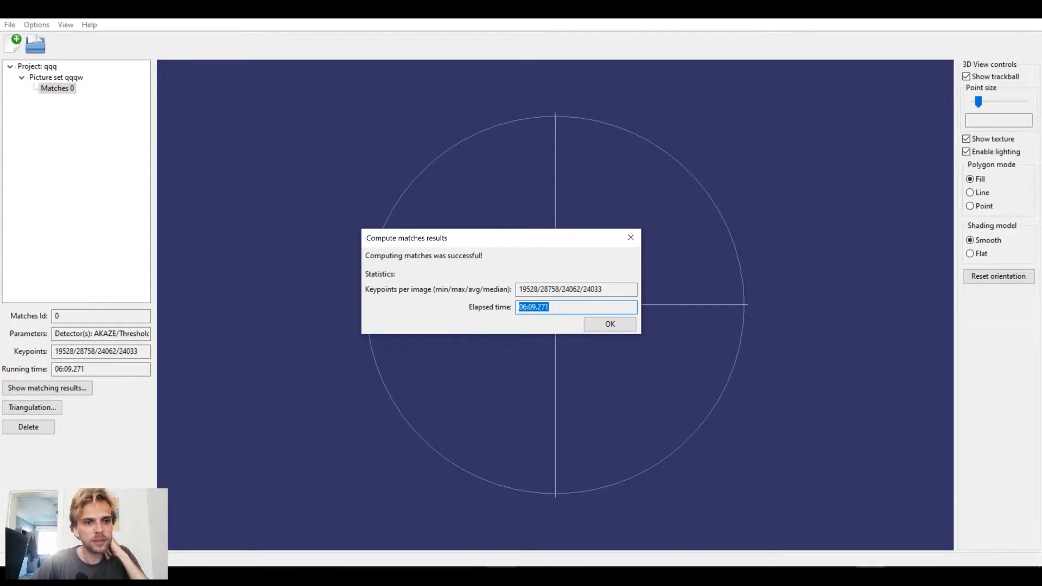
left_click(609, 324)
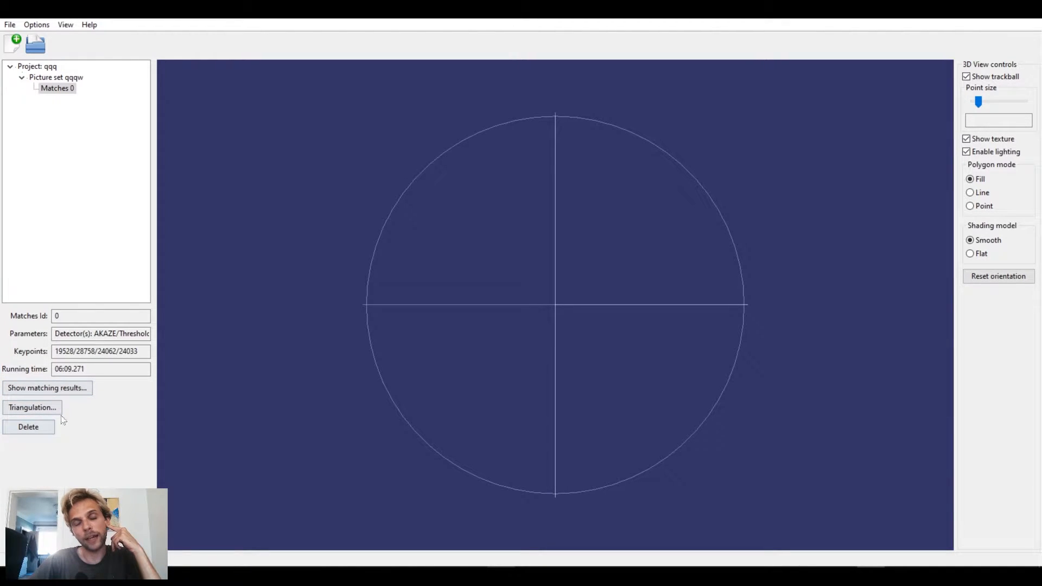
Step: Examine the matching results of Matches 0 with keypoints and matches shown for photo 20200623_162843 and the pair 20200623_162948/162950
left_click(55, 88)
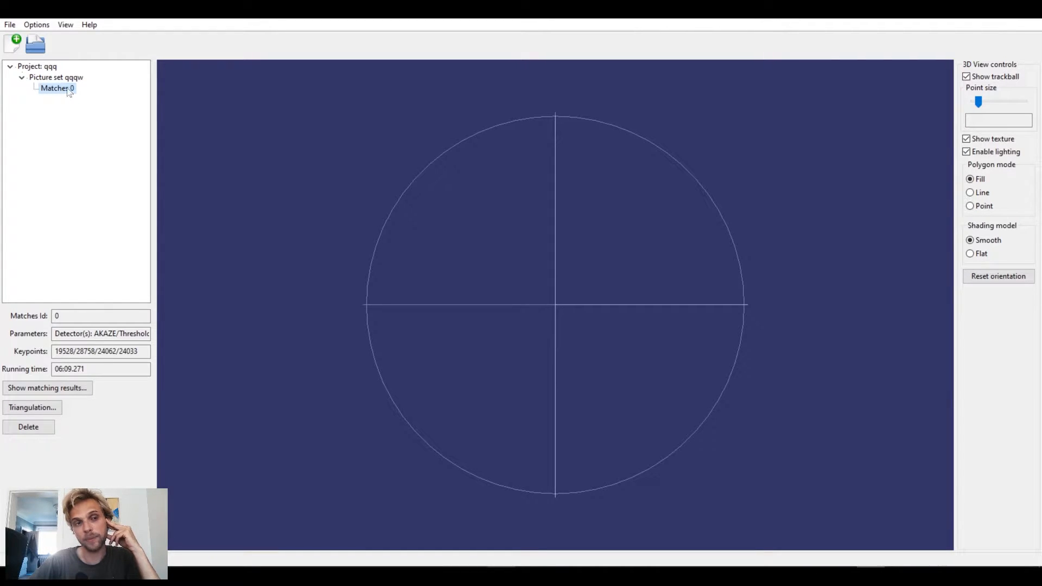
left_click(54, 390)
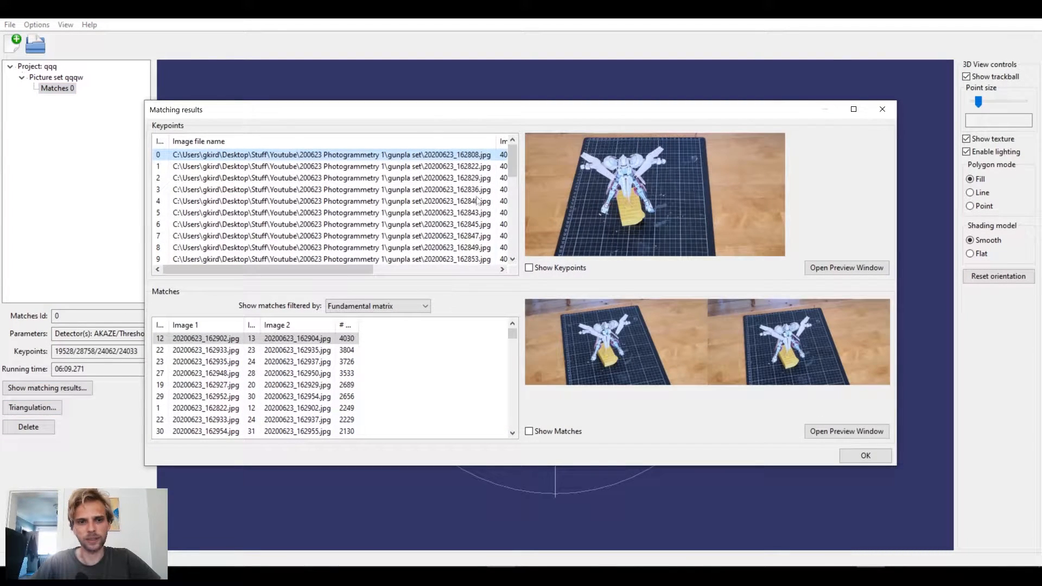
left_click_drag(506, 112, 535, 71)
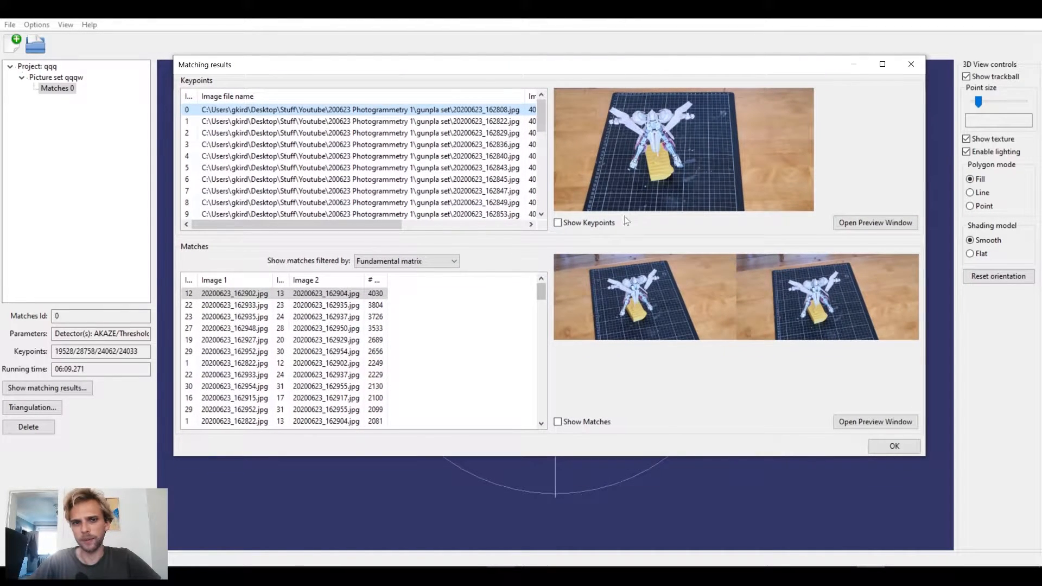
left_click(558, 422)
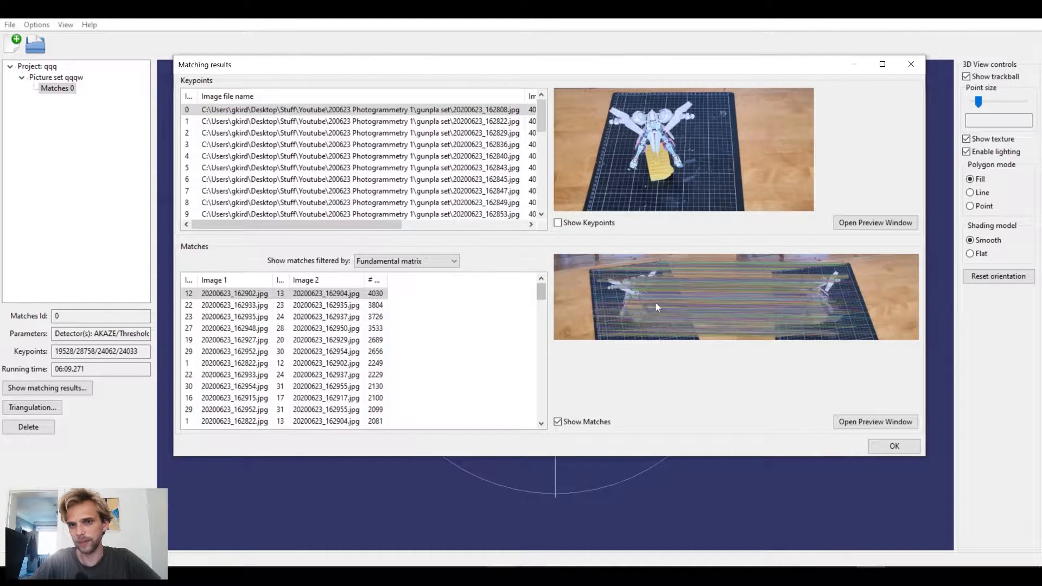
left_click(558, 223)
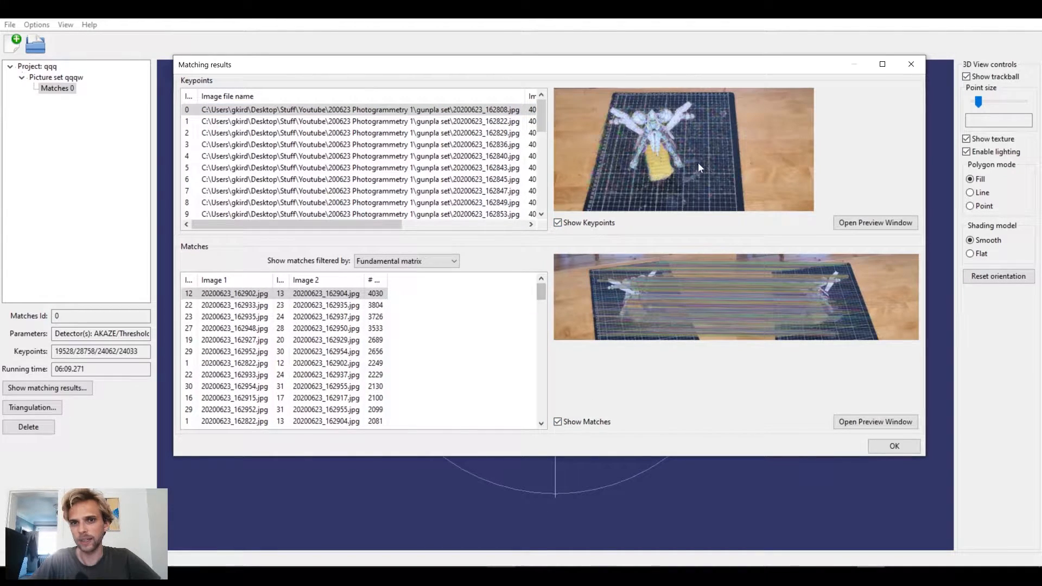
left_click(295, 168)
left_click(288, 329)
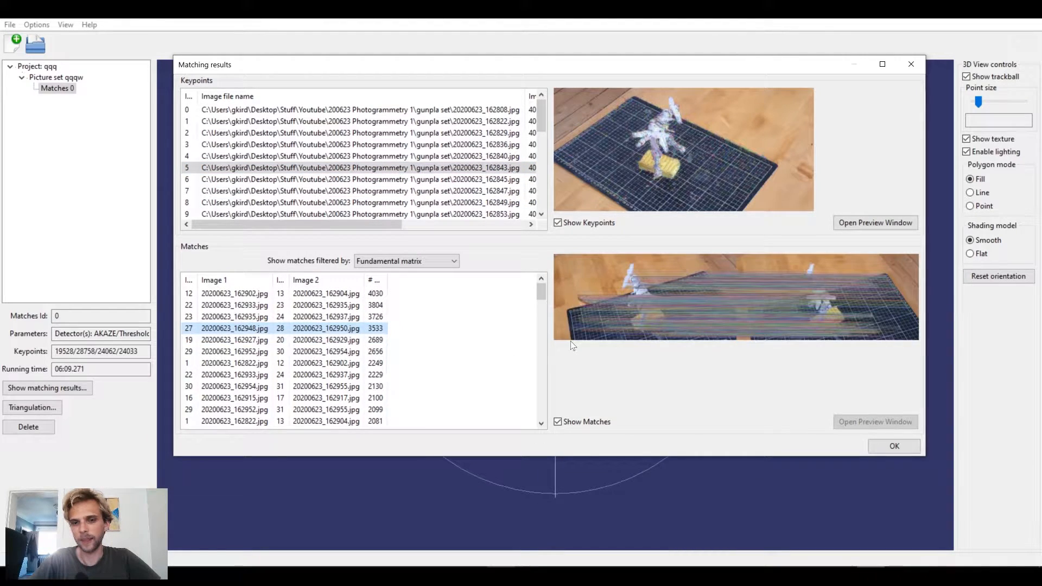
left_click(921, 64)
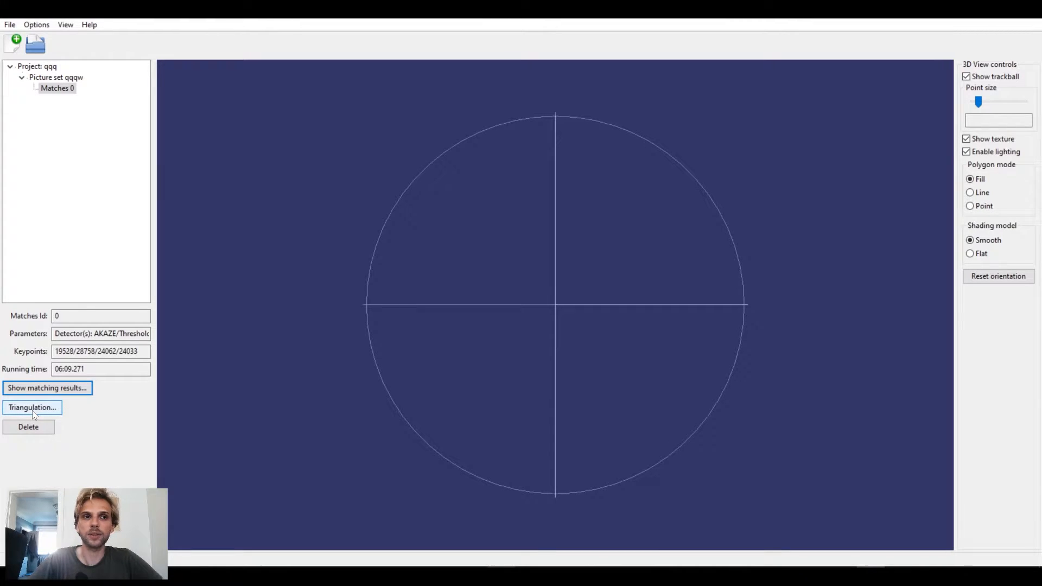
Step: Review the triangulation parameters and scene initializer options for Matches 0, and leave without running the triangulation
left_click(32, 408)
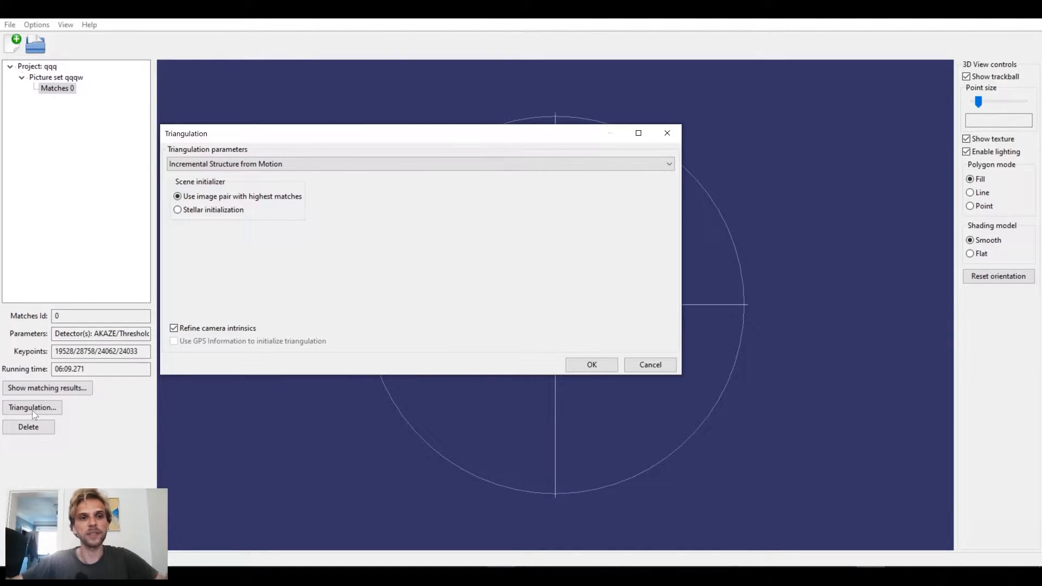
left_click(189, 166)
left_click(191, 167)
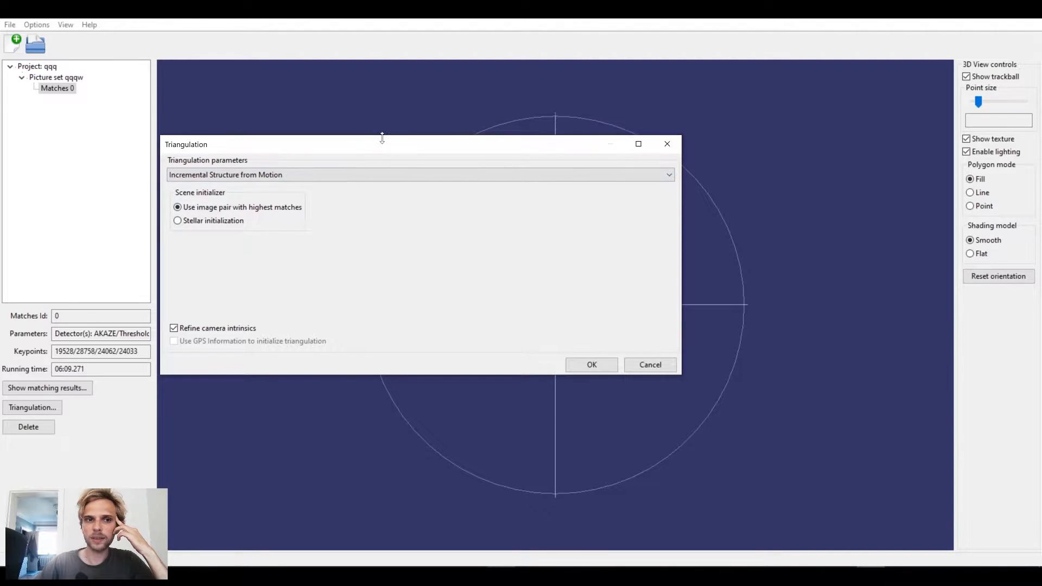
left_click_drag(367, 139, 544, 125)
left_click_drag(358, 124, 333, 134)
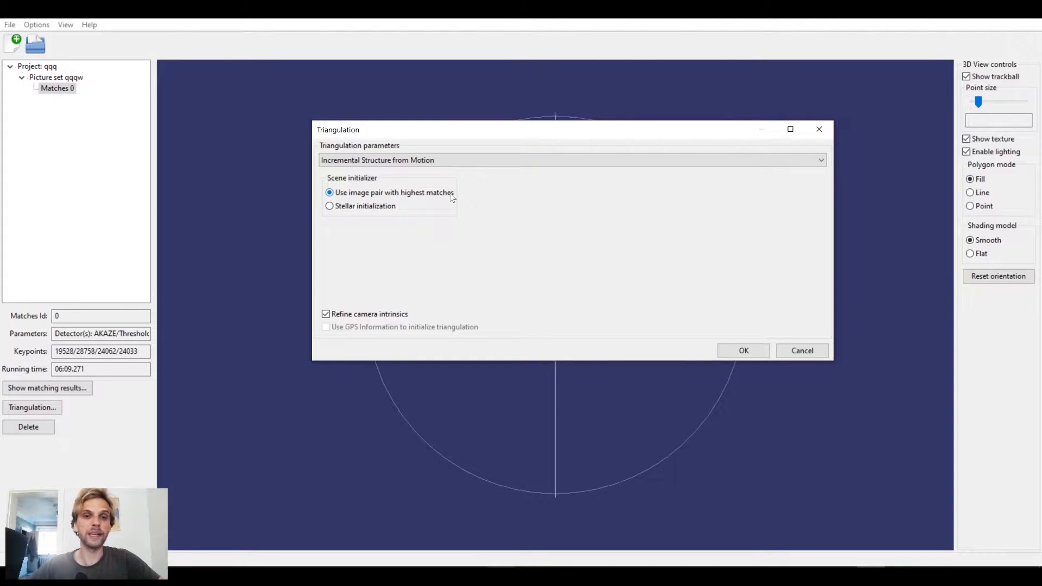
left_click(802, 351)
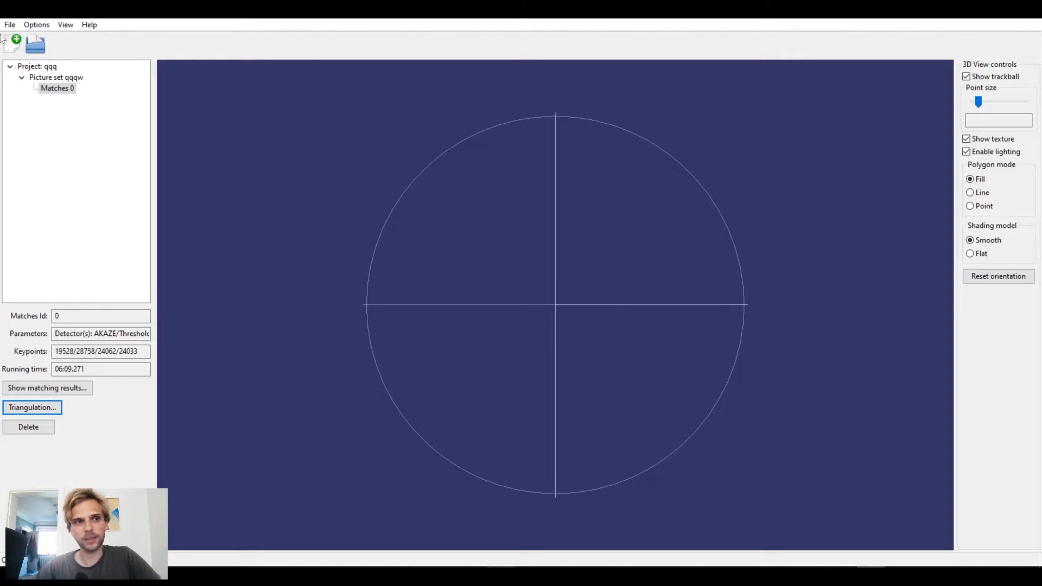
Step: Open the existing project Gunpla1 from the Gunpla Regard3D folder on the Desktop
left_click(10, 24)
left_click(23, 53)
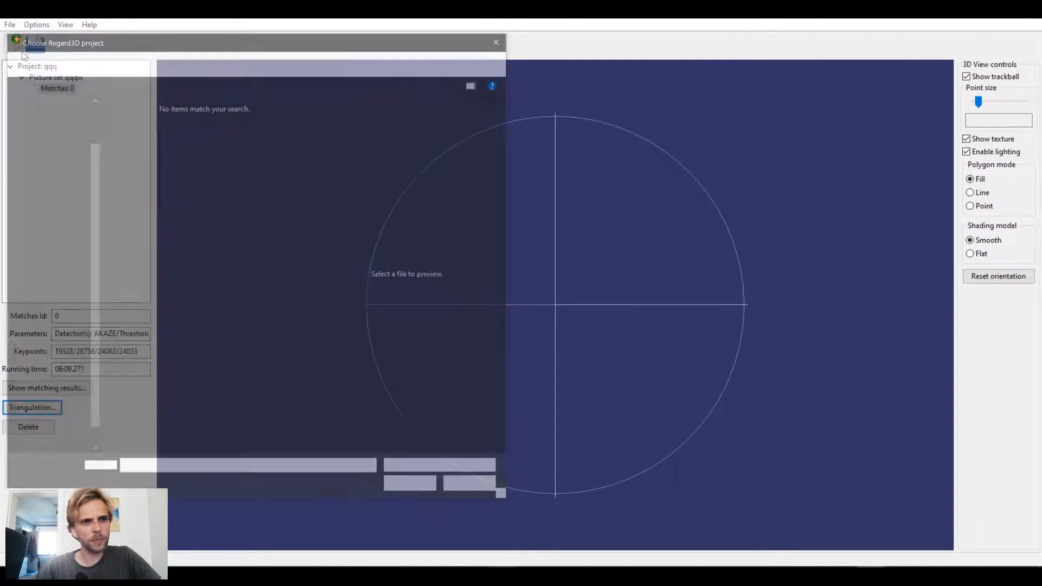
left_click_drag(344, 46, 646, 102)
left_click(348, 180)
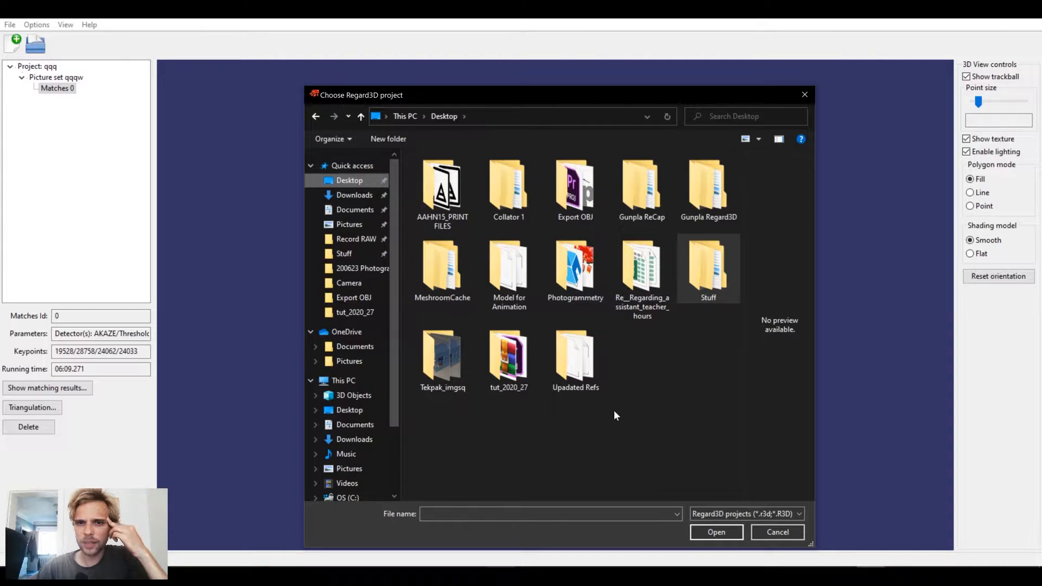
double_click(702, 204)
double_click(473, 176)
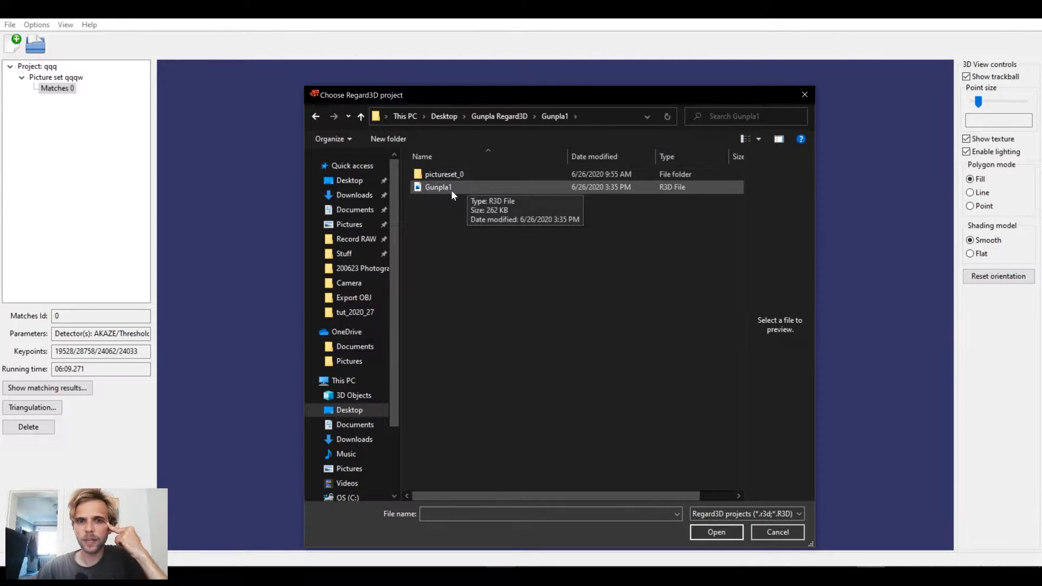
left_click(451, 189)
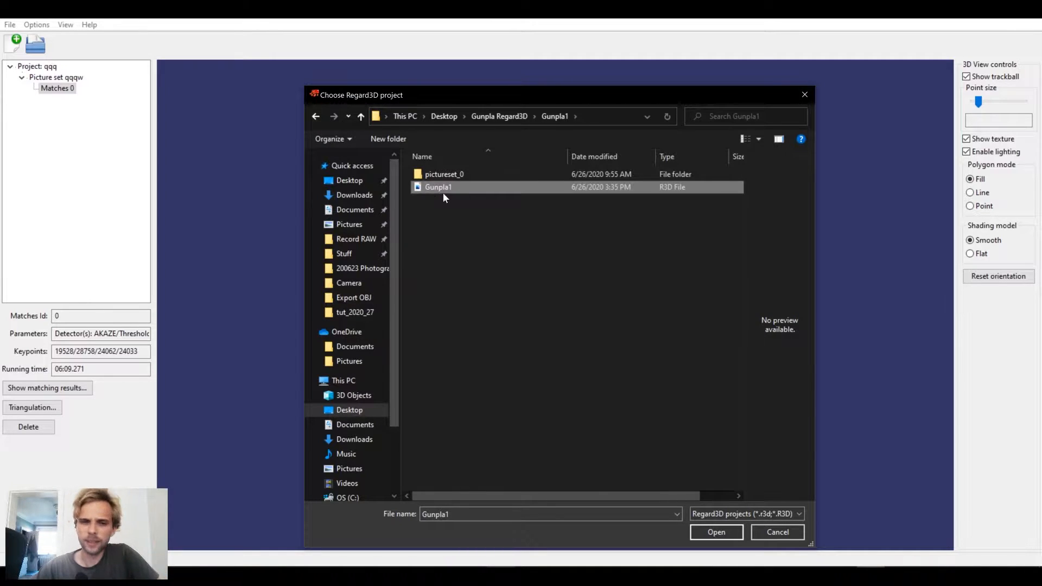
left_click(706, 533)
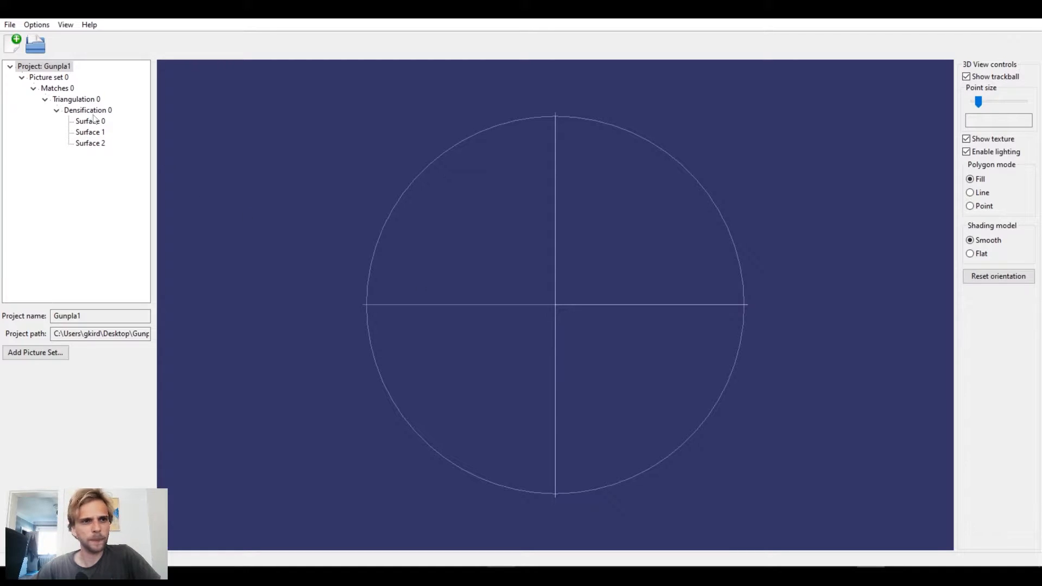
Step: Check the number of pictures in Picture set 0 and the keypoints and running time of Matches 0
left_click(49, 77)
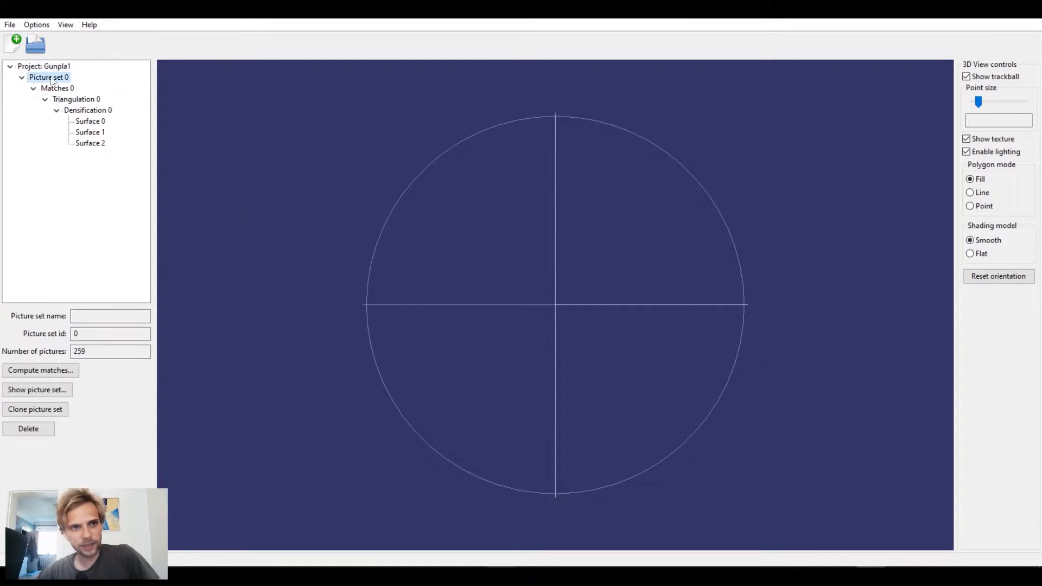
double_click(79, 351)
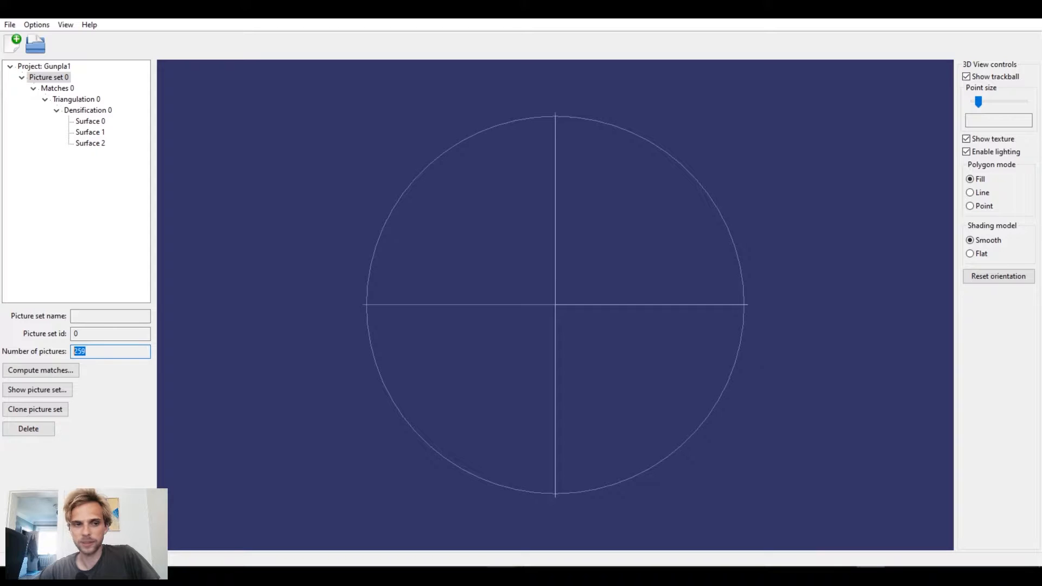
left_click(57, 89)
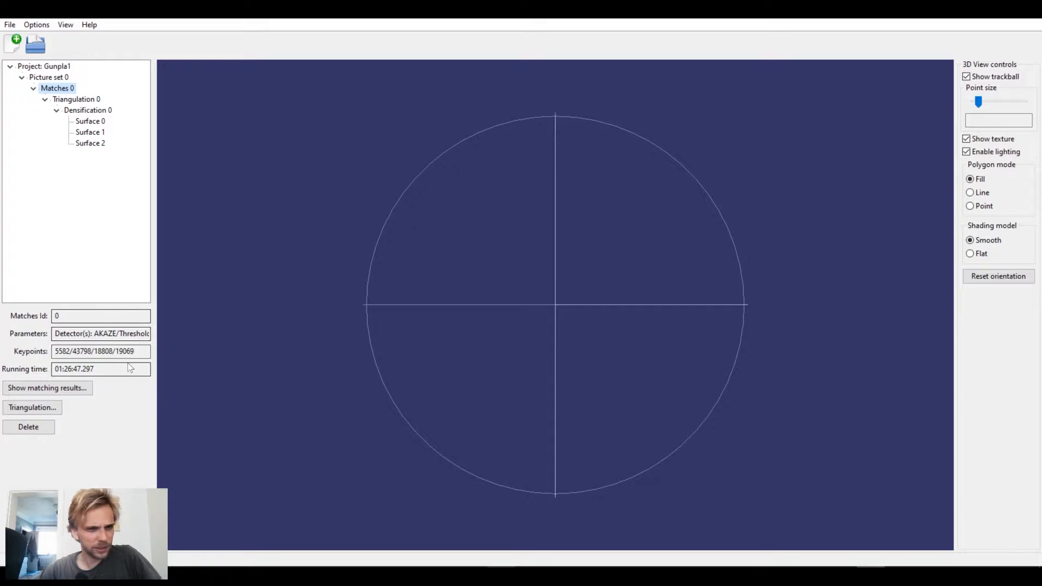
Step: Display the triangulated points of Triangulation 0 and view the sparse cloud from another angle
left_click(72, 100)
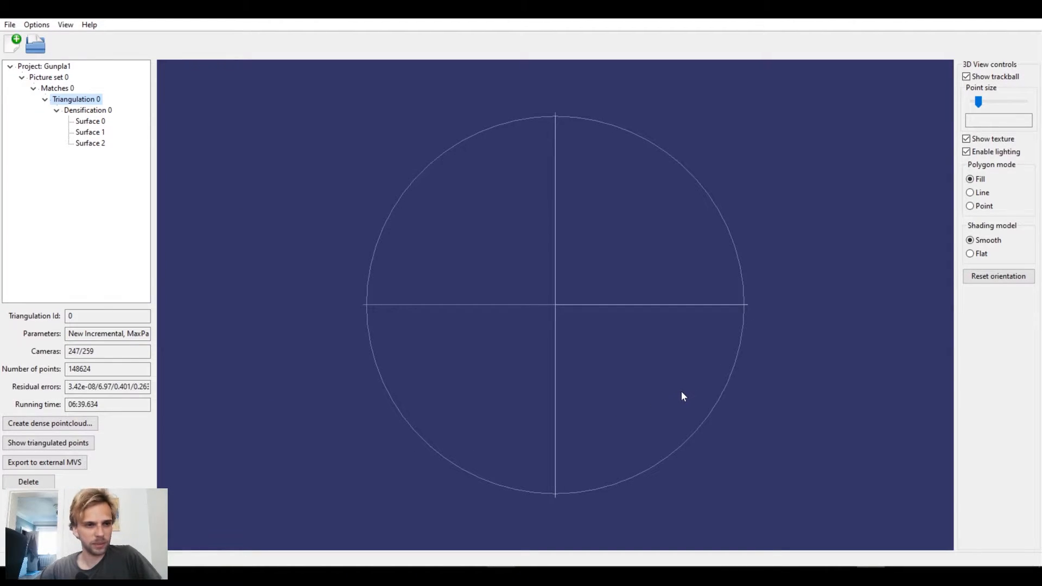
left_click(65, 442)
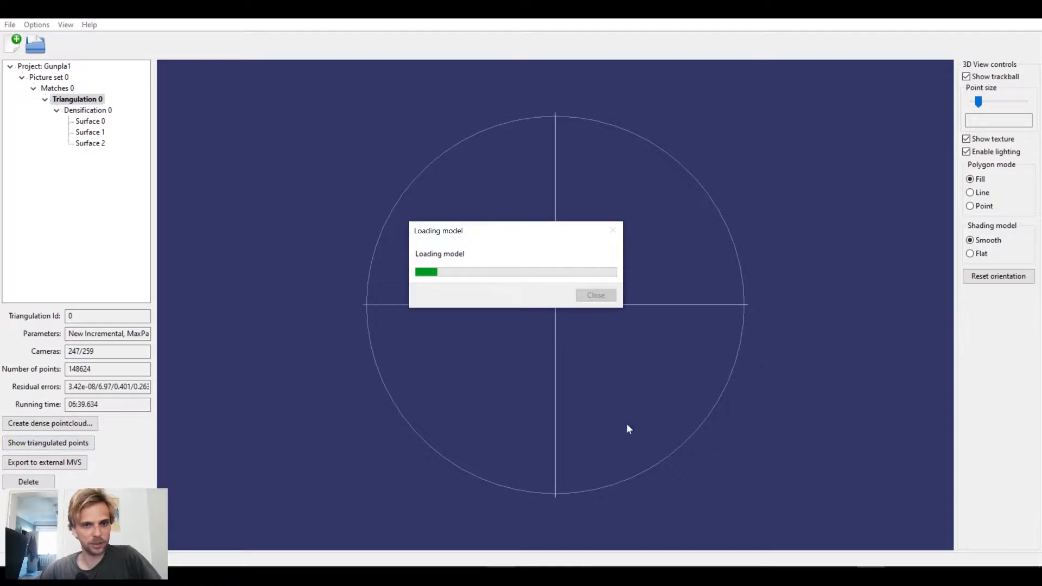
left_click_drag(526, 367, 617, 318)
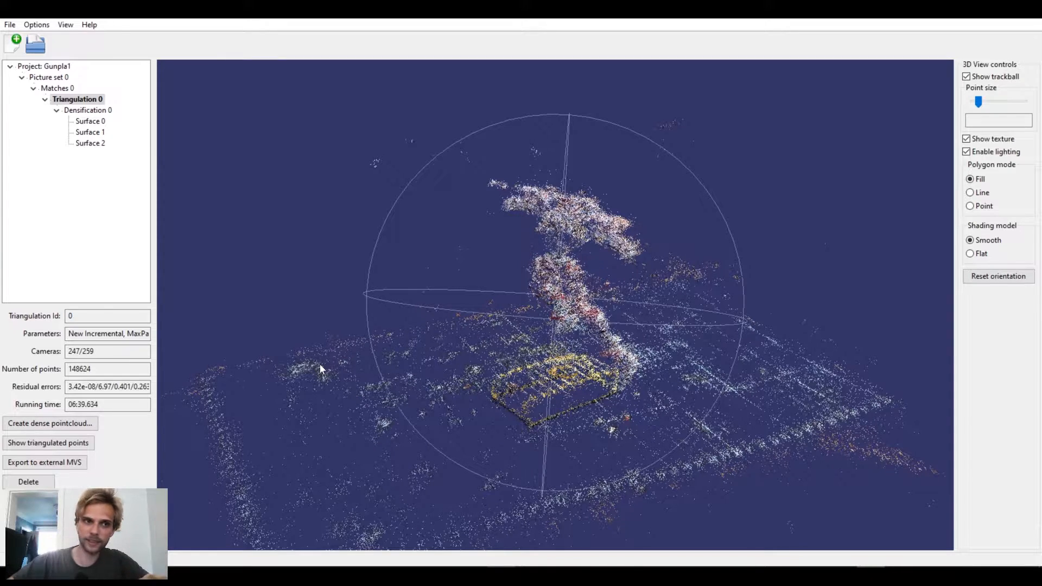
Step: Display the dense point cloud of Densification 0 and inspect the figure up close
left_click(87, 112)
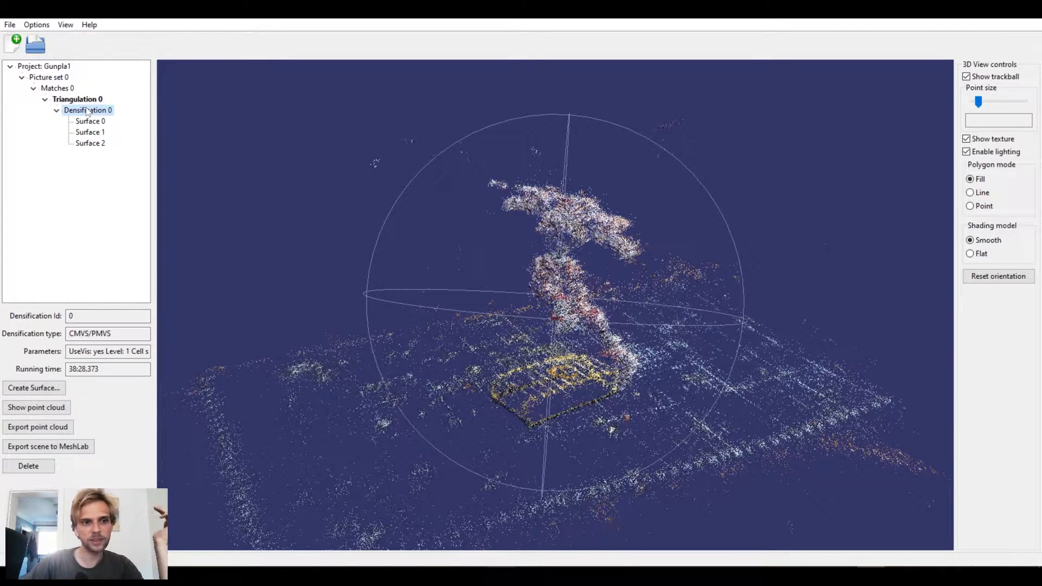
left_click(48, 411)
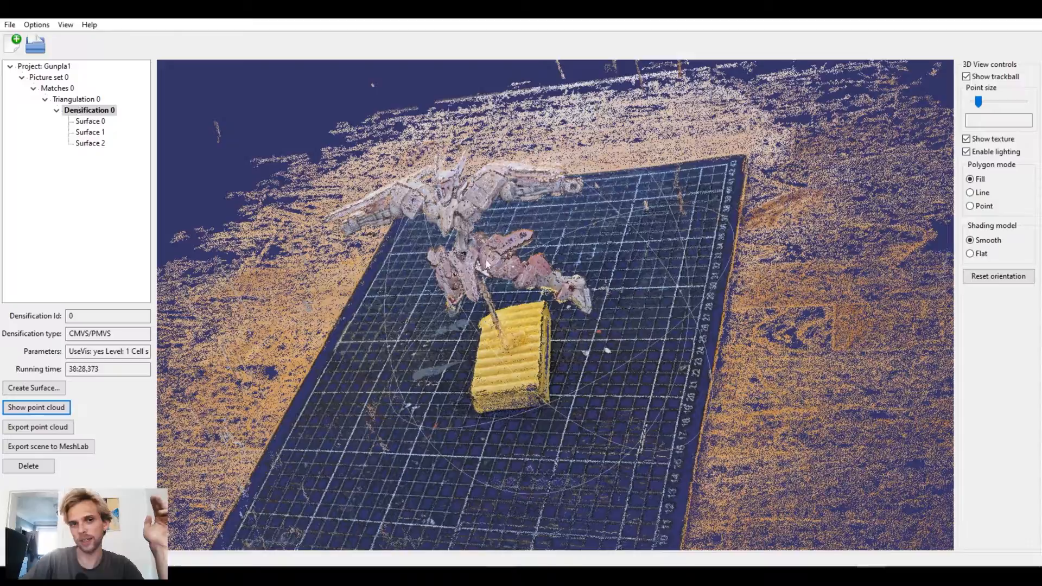
left_click_drag(487, 265, 449, 215)
scroll(449, 215, "up", 6)
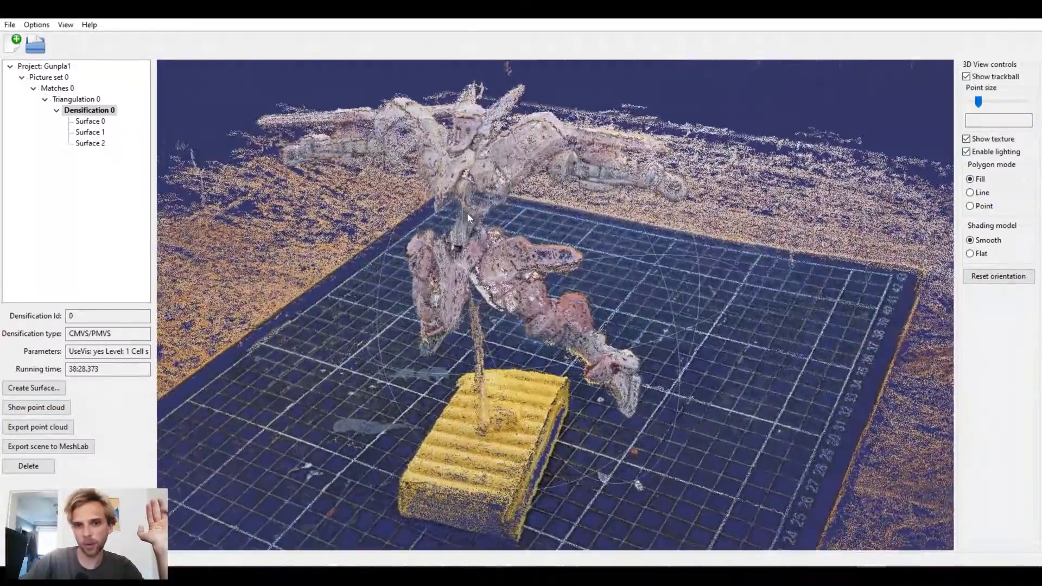
scroll(467, 217, "up", 3)
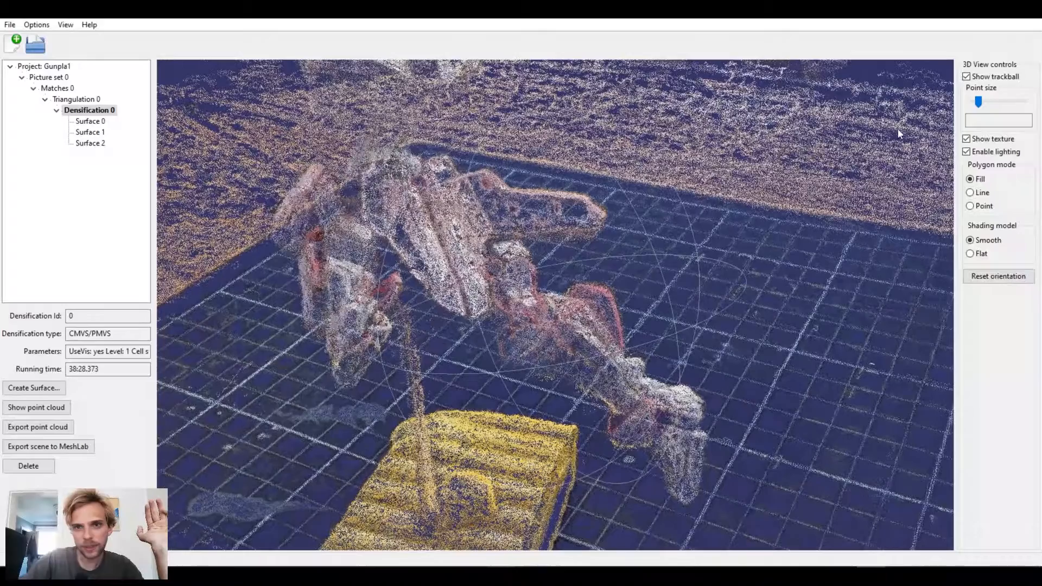
Step: Set the point size to 0 and view the whole figure in the dense point cloud
mouse_move(977, 102)
left_mouse_down()
mouse_move(991, 102)
mouse_move(972, 106)
left_mouse_up()
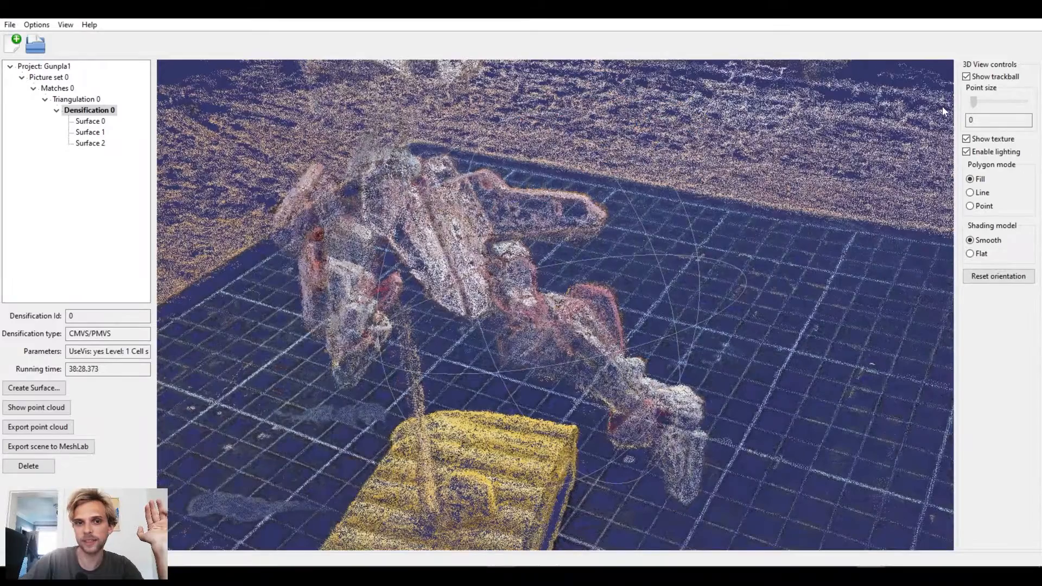
scroll(493, 255, "down", 5)
scroll(494, 256, "down", 5)
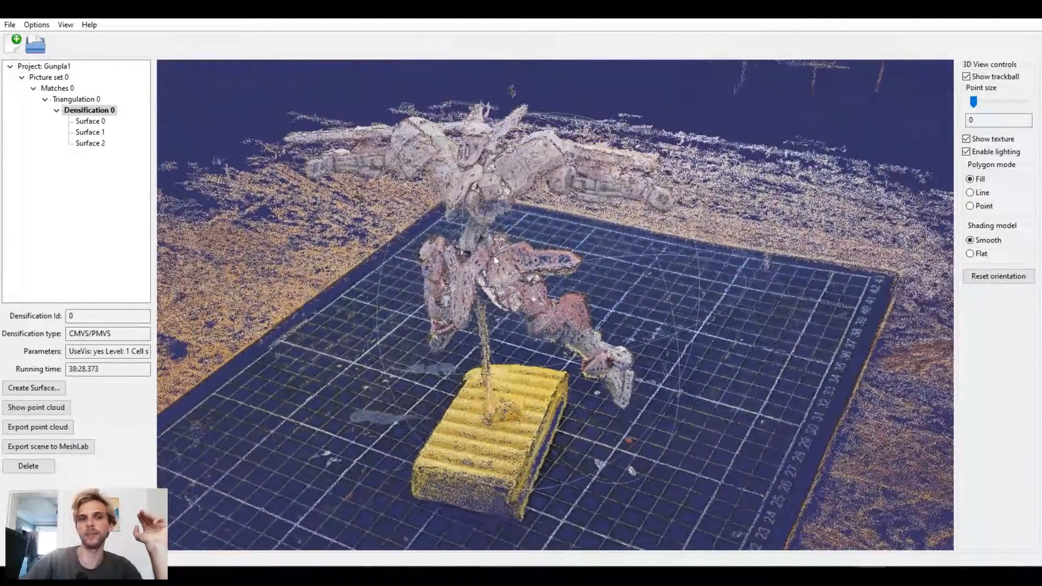
Step: Display the Poisson surface of Surface 0 and inspect the figure and its surroundings
left_click(93, 124)
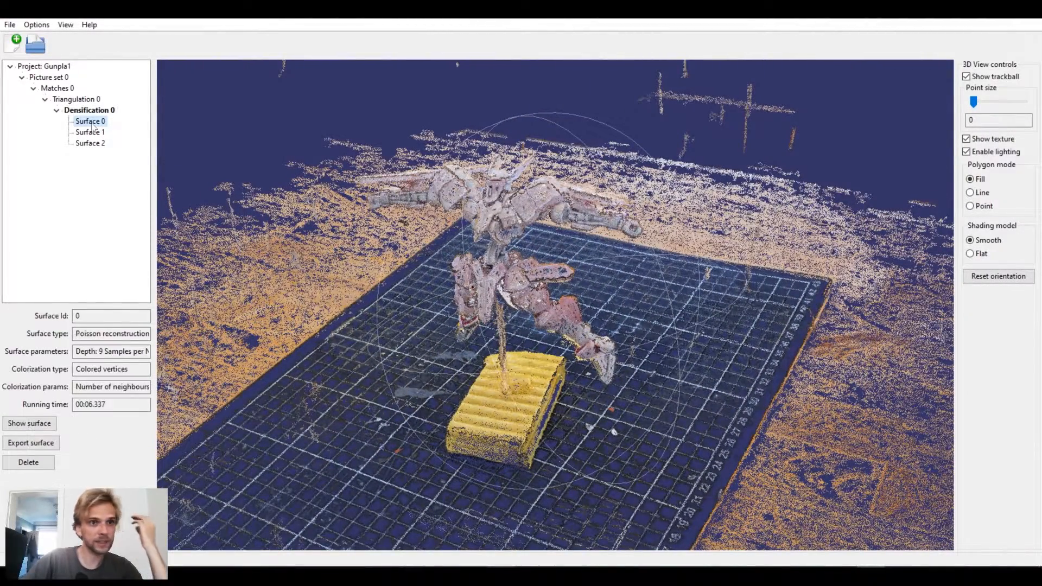
left_click(37, 424)
left_click_drag(443, 389, 477, 382)
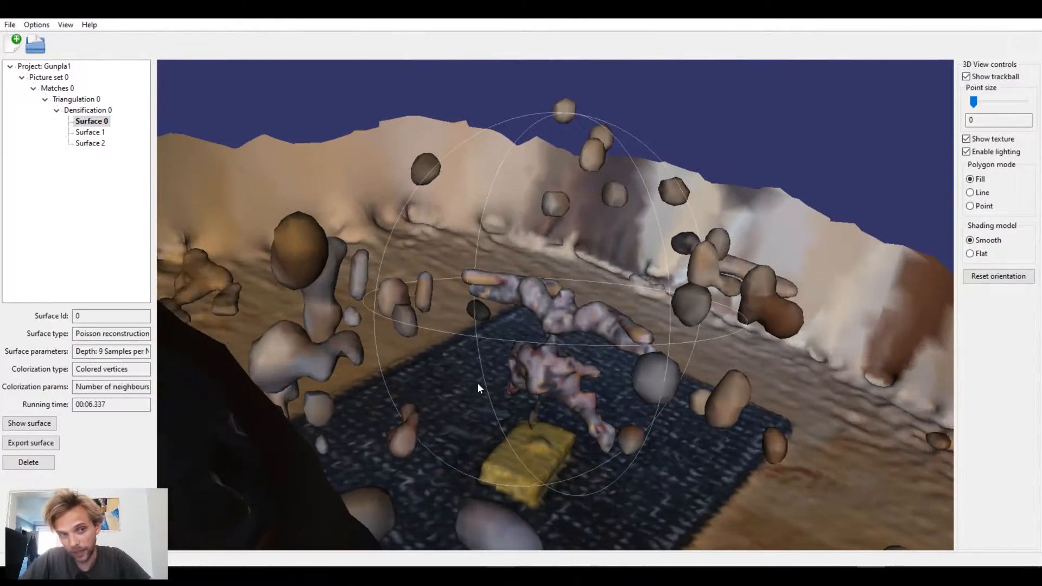
scroll(477, 383, "up", 2)
scroll(682, 411, "up", 1)
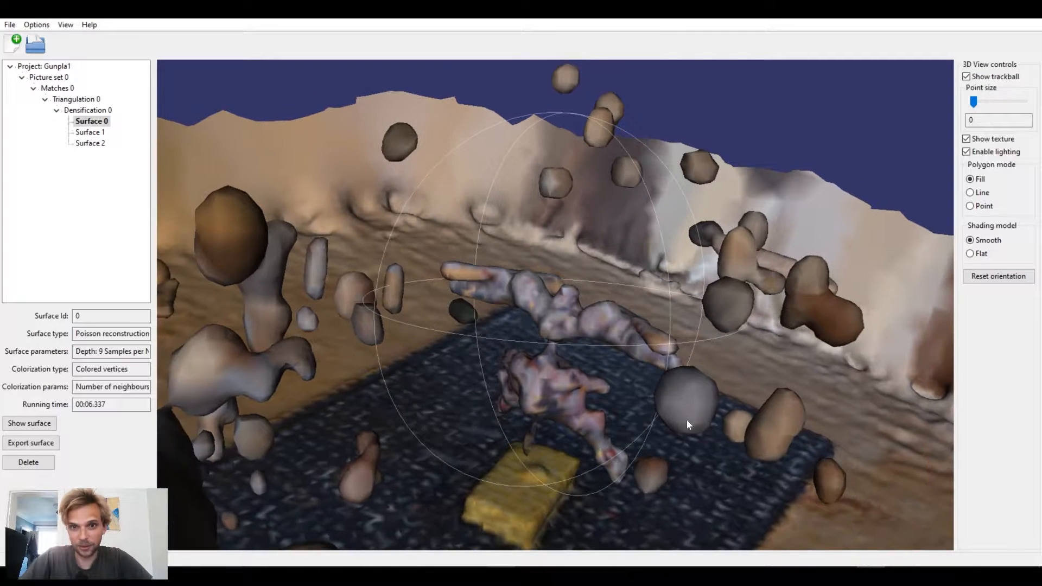
scroll(686, 423, "up", 1)
Step: Display the depth 12 Poisson mesh of Surface 1 and examine the figure's torso and legs
left_click(103, 135)
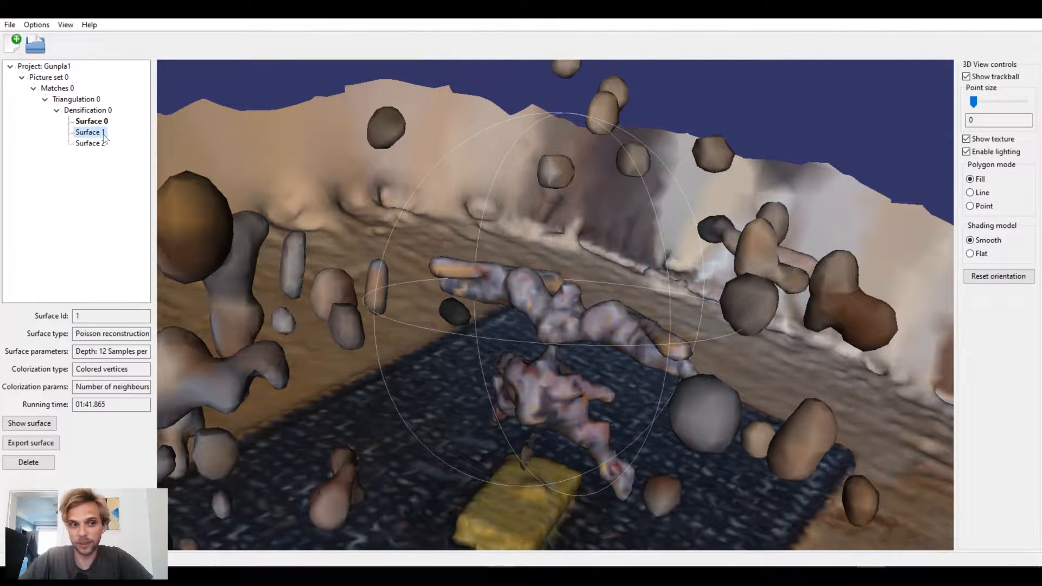
left_click(37, 424)
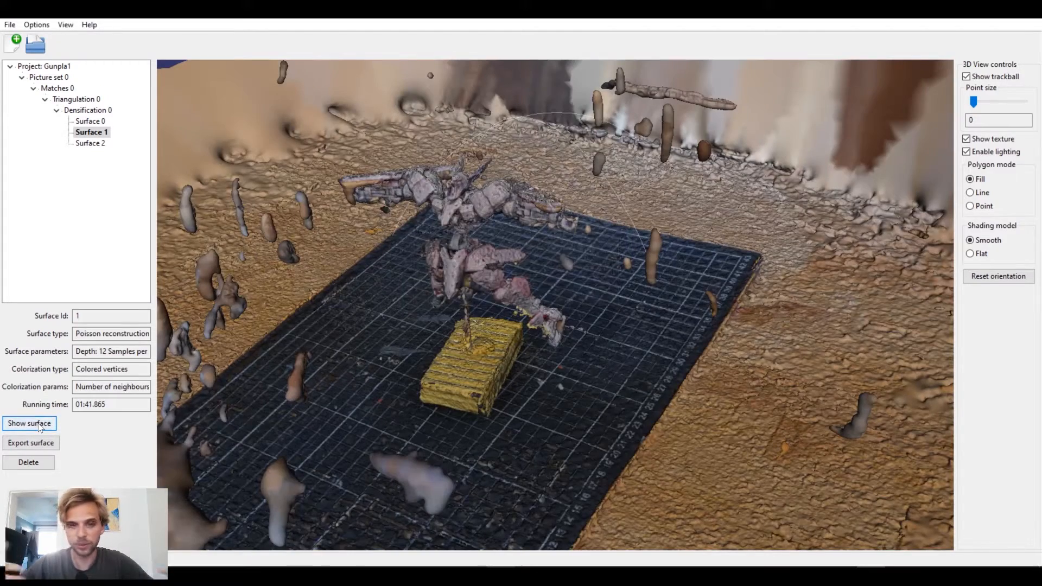
left_click_drag(474, 255, 501, 223)
scroll(493, 161, "up", 5)
right_click_drag(501, 164, 507, 260)
right_click_drag(480, 180, 530, 275)
left_click_drag(530, 275, 556, 295)
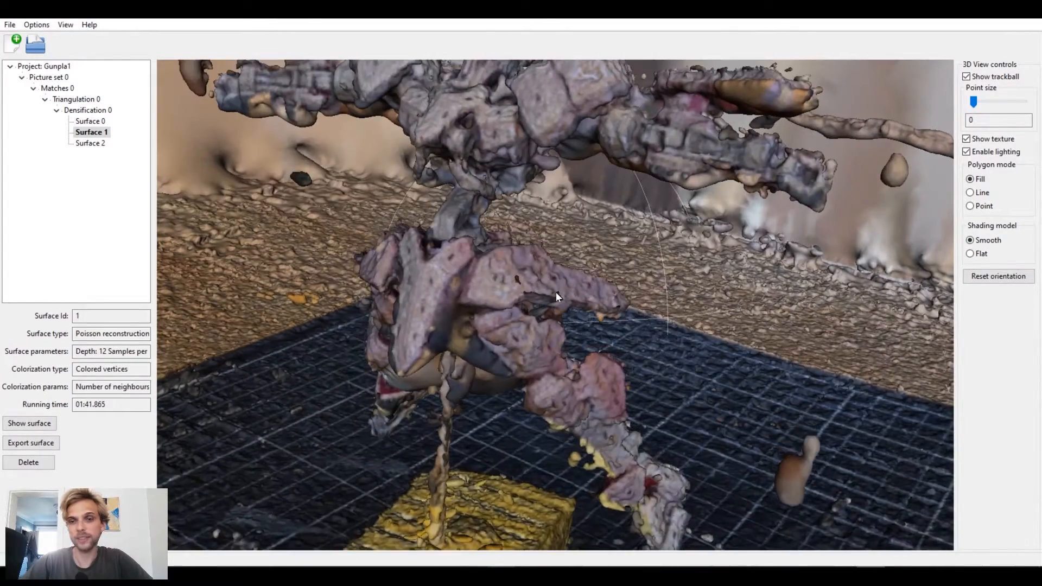
scroll(555, 292, "up", 4)
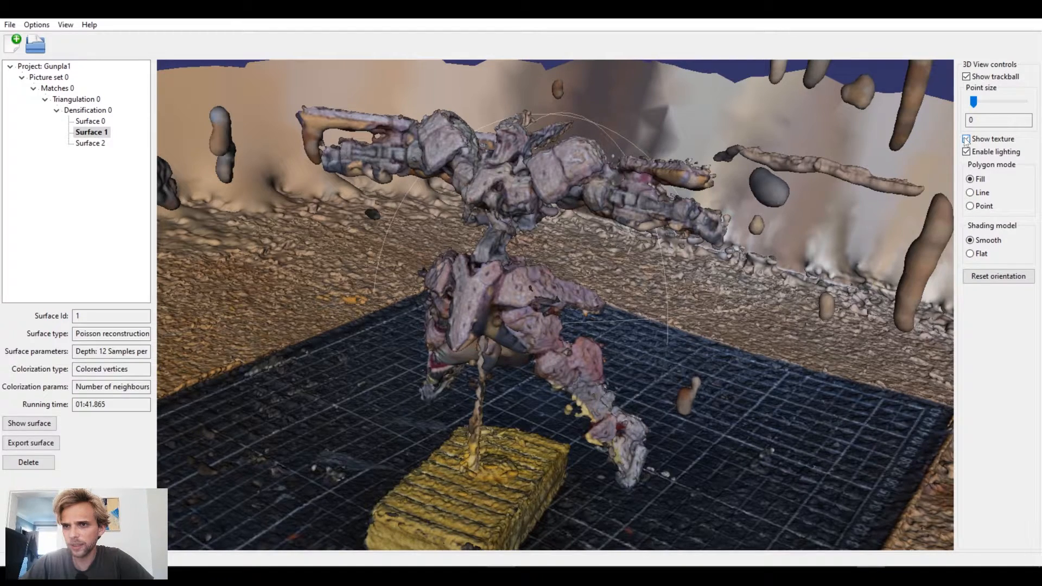
Step: Compare the Surface 1 mesh in Point, Line and Fill polygon modes, finishing on Fill
left_click(970, 205)
left_click(970, 193)
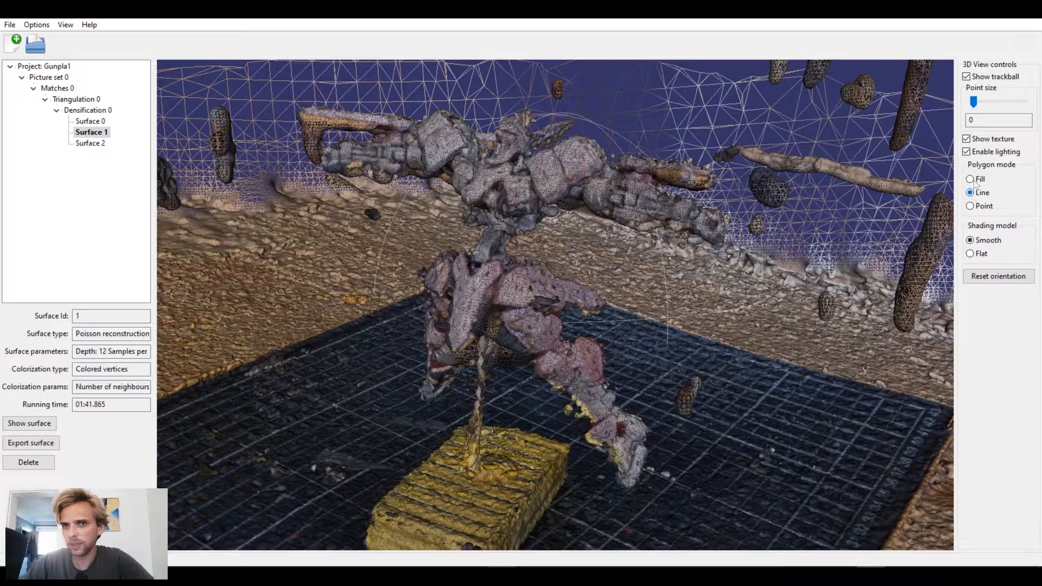
left_click(970, 179)
left_click(970, 192)
left_click(970, 179)
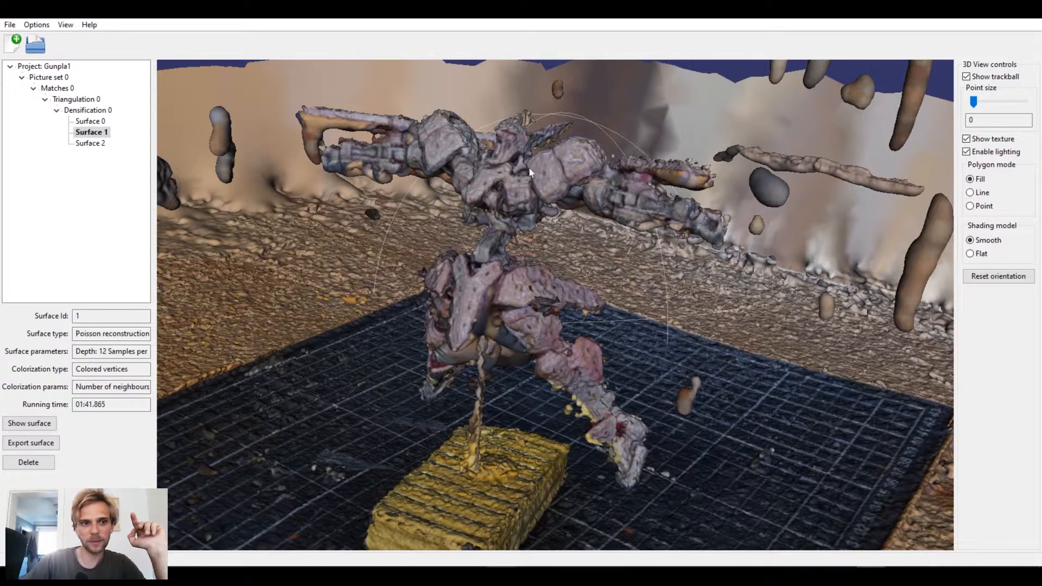
Step: Check the colorization type of Surface 1 and examine the vertex colouring on the figure's waist and torso
left_click(118, 372)
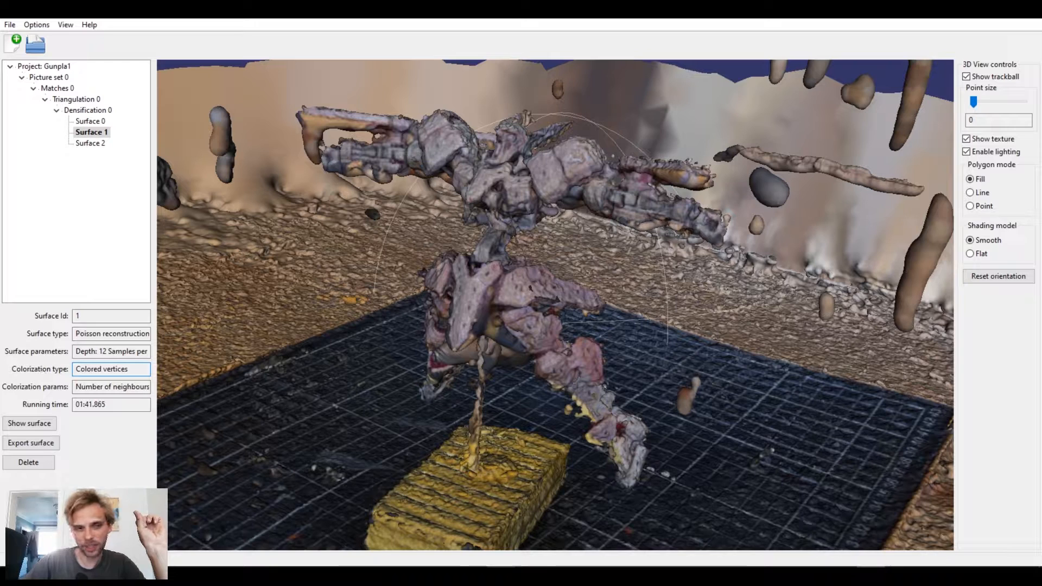
left_click_drag(75, 368, 130, 369)
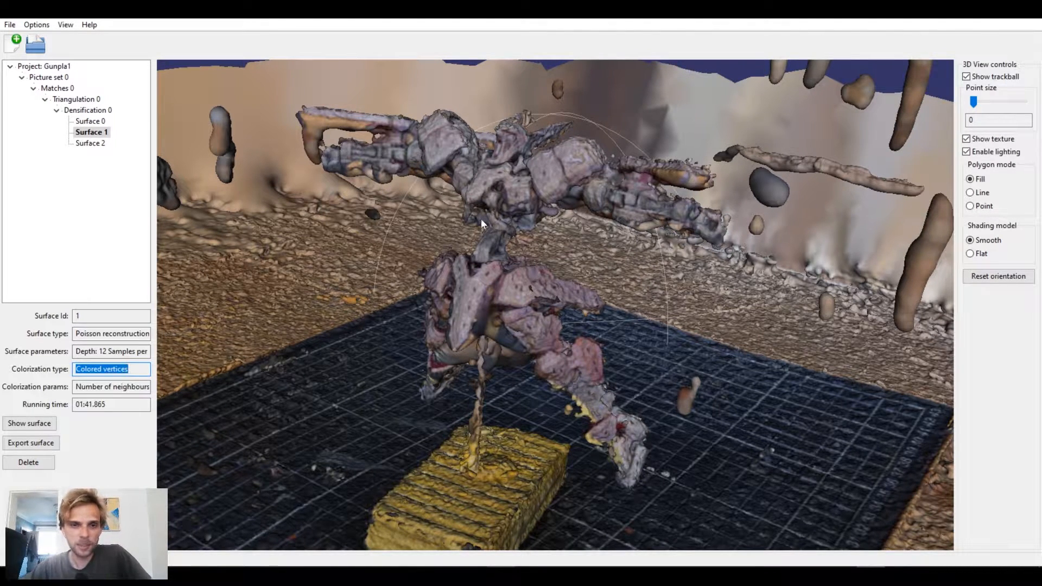
scroll(481, 219, "up", 3)
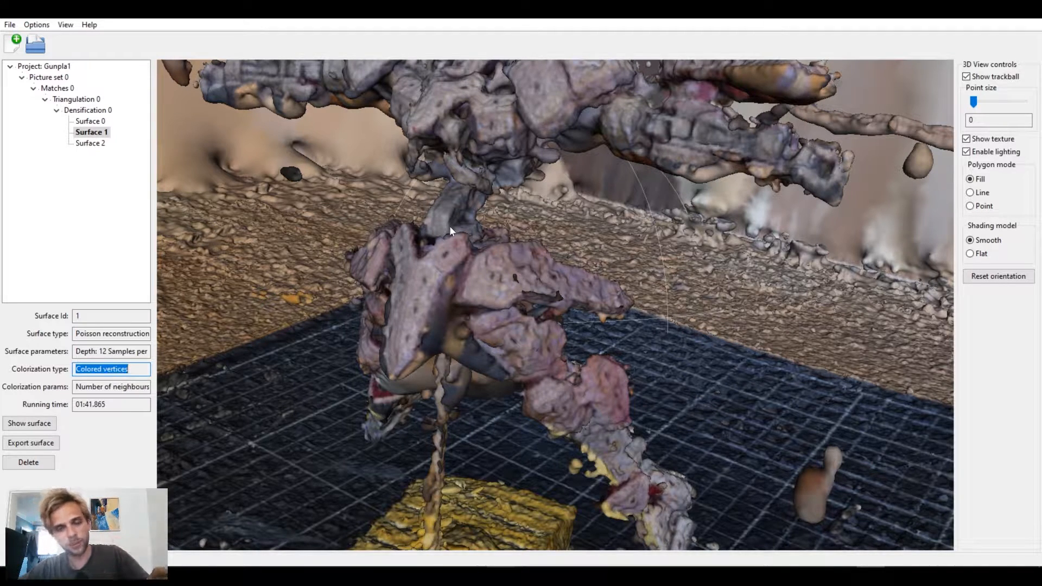
left_click(489, 210)
scroll(533, 226, "up", 1)
scroll(418, 152, "up", 5)
scroll(416, 151, "down", 4)
left_click_drag(418, 153, 526, 180)
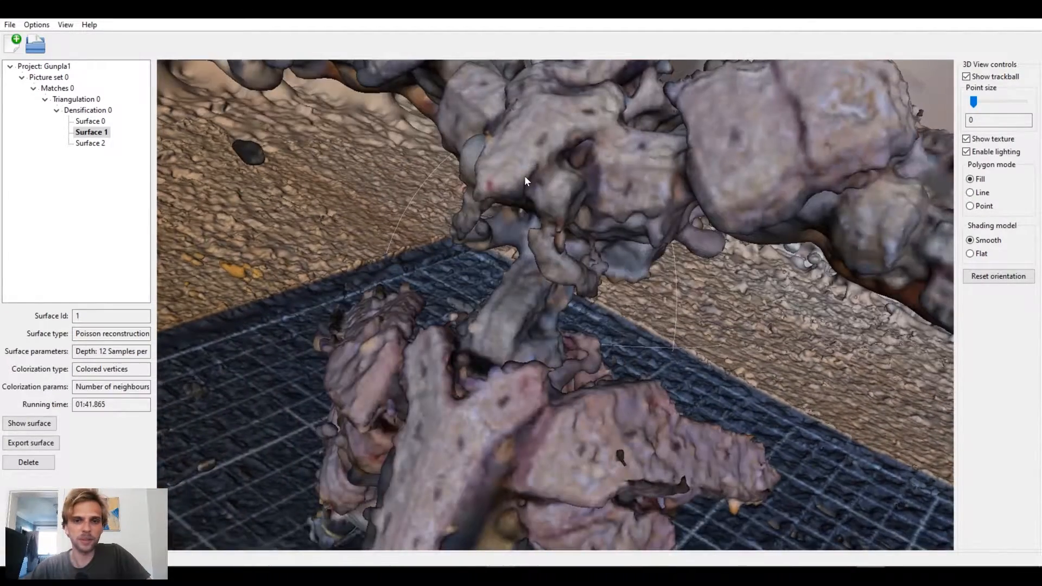
scroll(525, 180, "down", 6)
left_click_drag(573, 285, 497, 264)
Step: Compare the Poisson parameters and running times of Surface 2 and Surface 1, and check the details of Densification 0
left_click(91, 144)
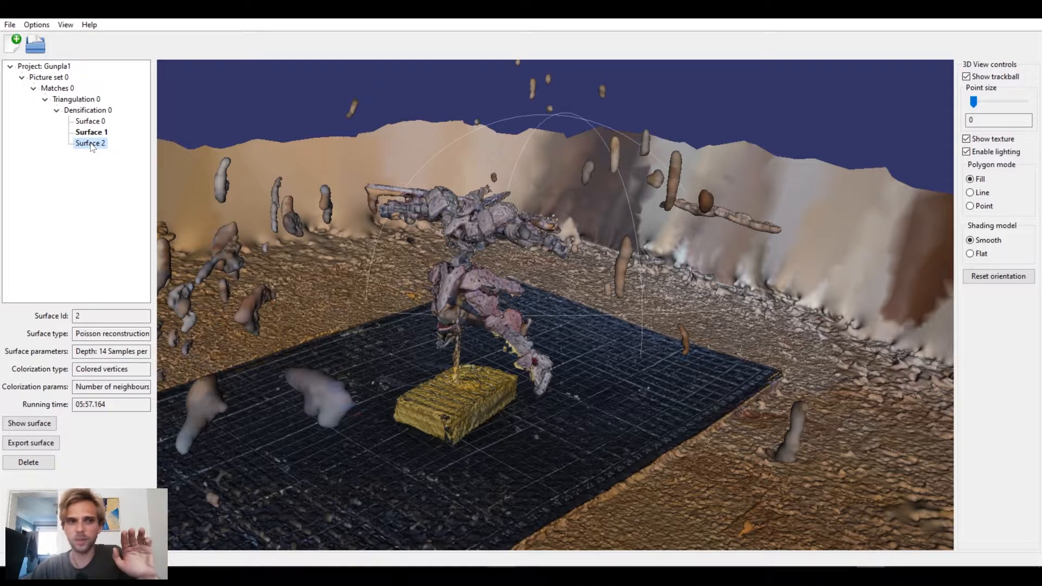
key("Up")
key("Up")
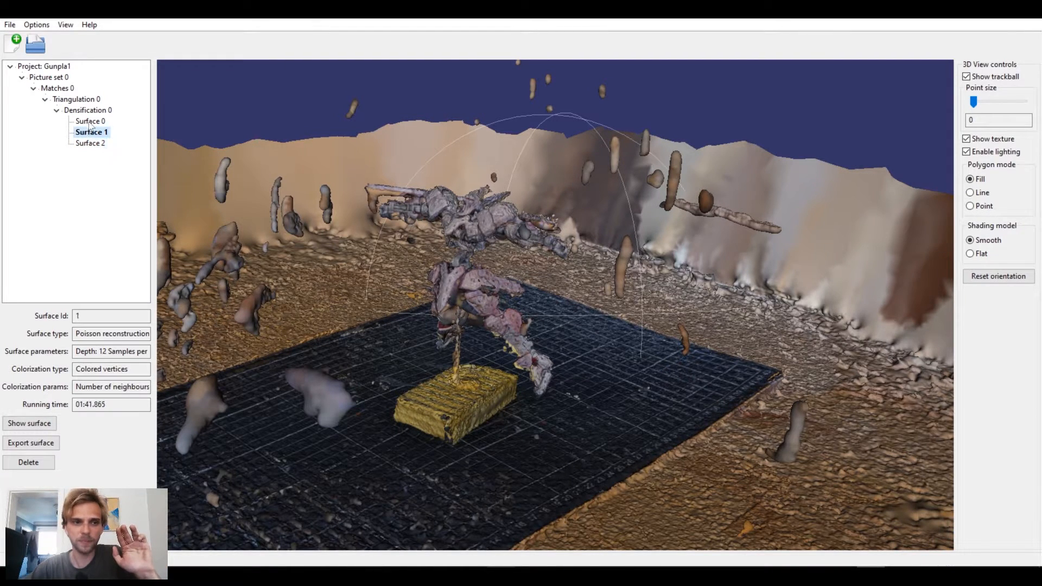
left_click(90, 143)
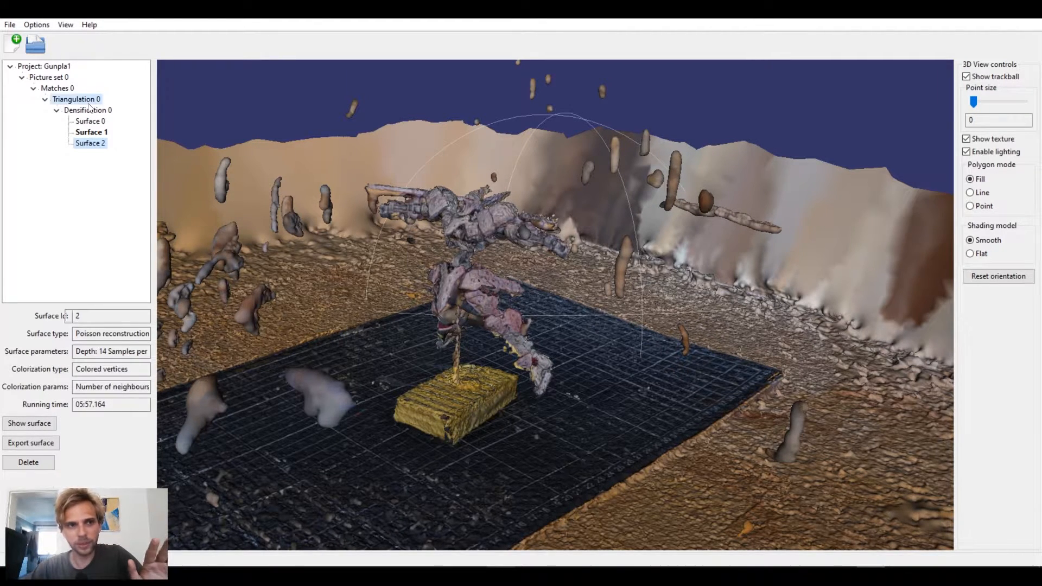
left_click(82, 99)
left_click(90, 110)
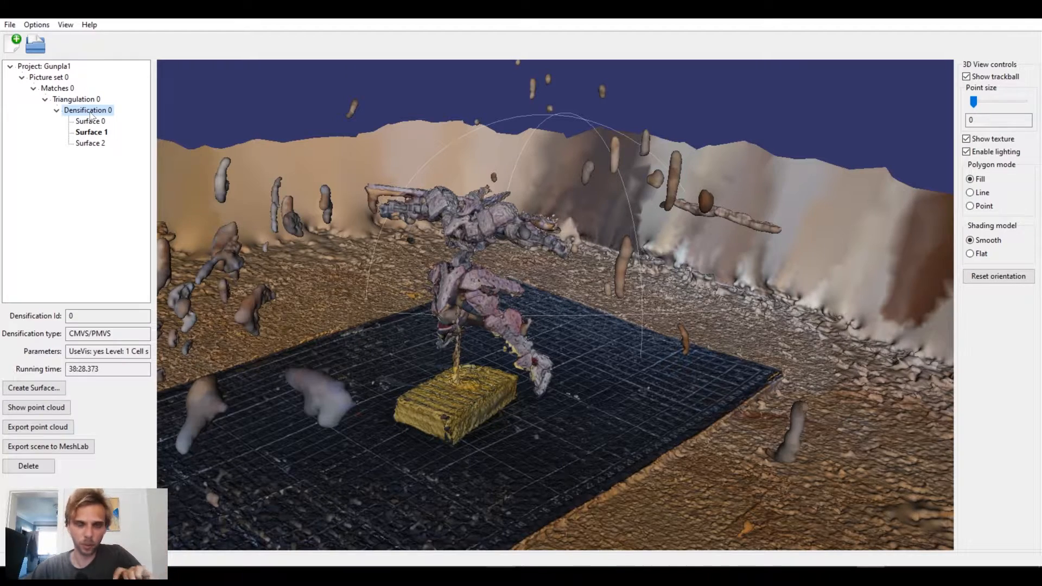
scroll(433, 233, "up", 6)
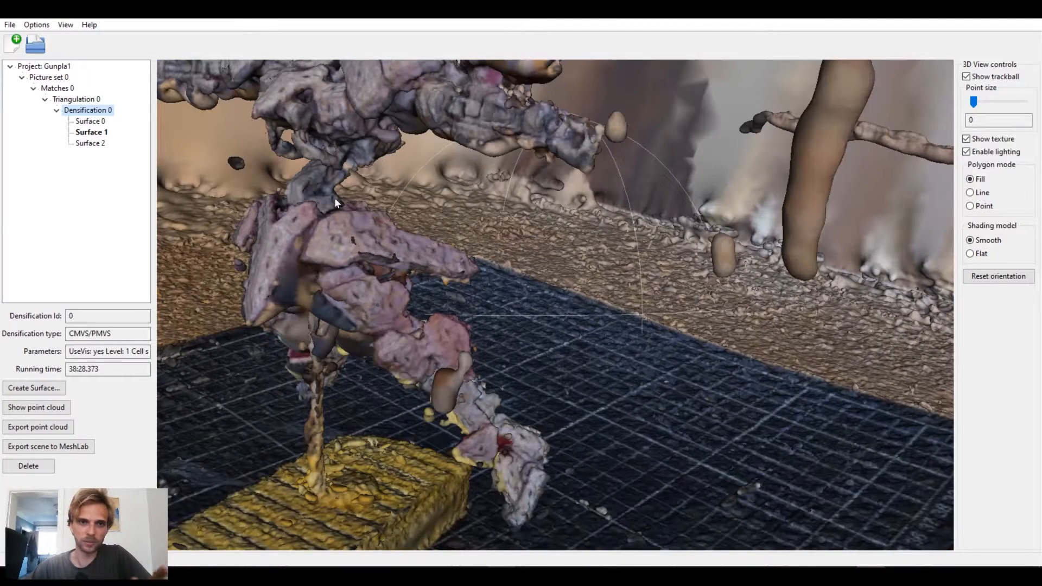
scroll(377, 210, "down", 2)
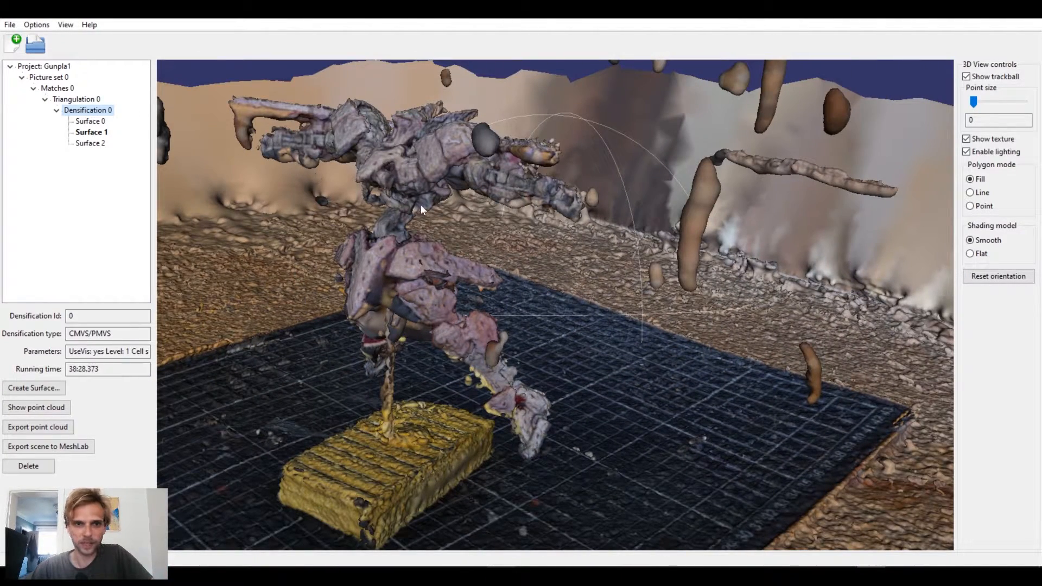
Step: Display the Surface 0 mesh, and switch back to the Surface 1 mesh to compare their level of detail
left_click(90, 121)
left_click(50, 423)
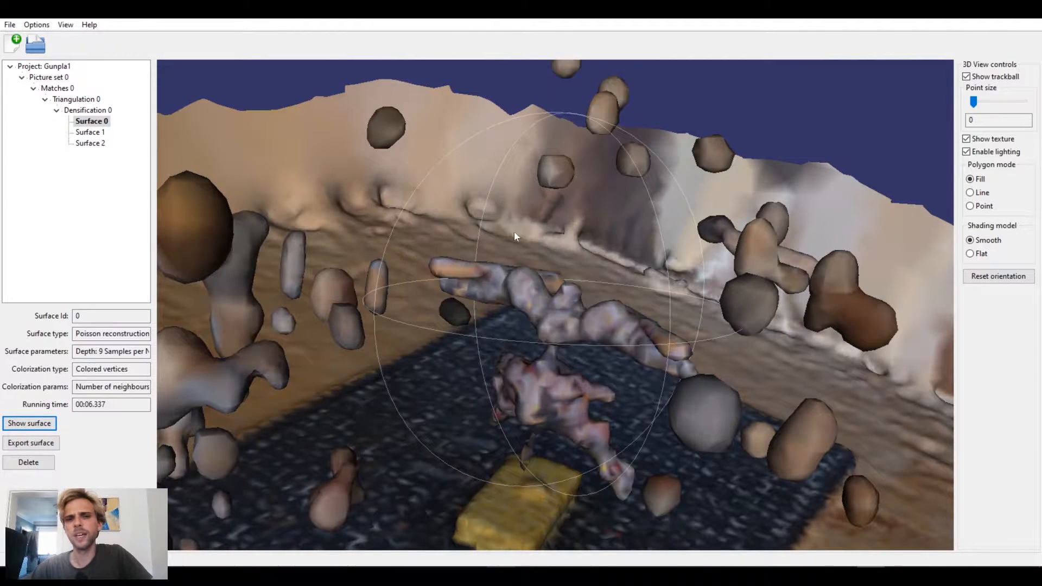
left_click(88, 132)
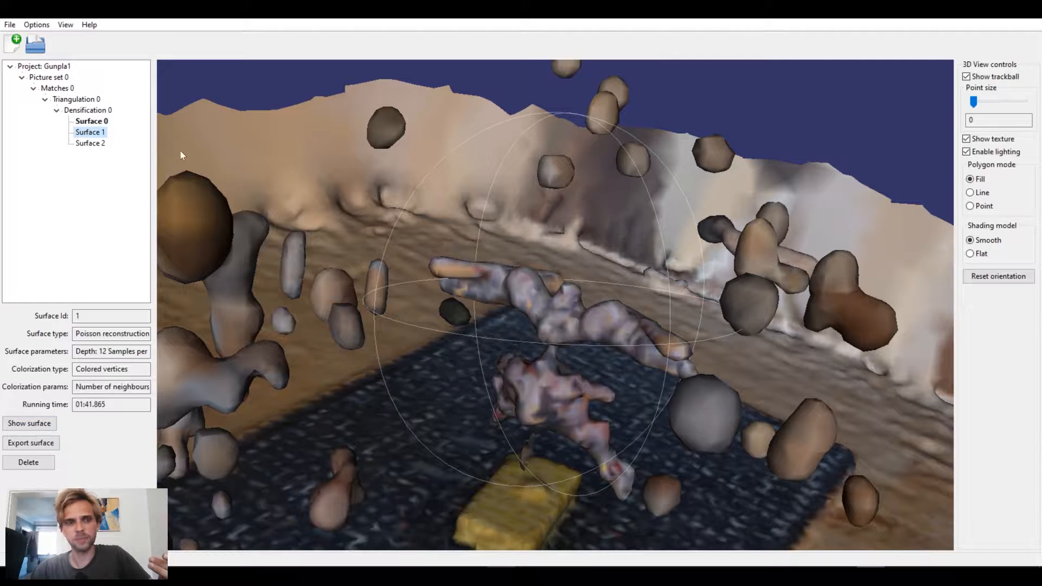
left_click(30, 427)
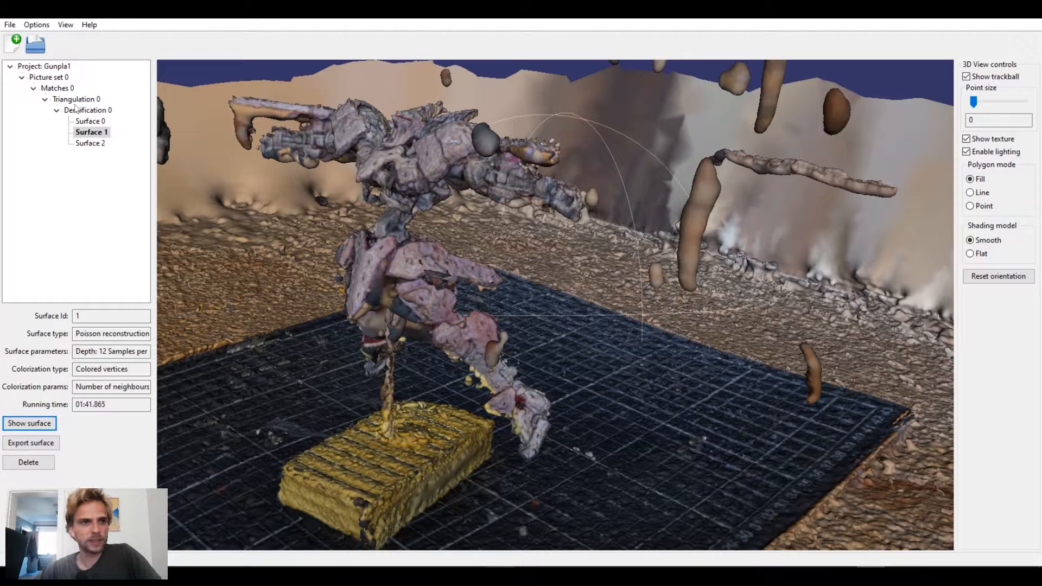
Step: Review the Poisson depth and colorization options for a new surface from Densification 0, and close them without generating
left_click(77, 110)
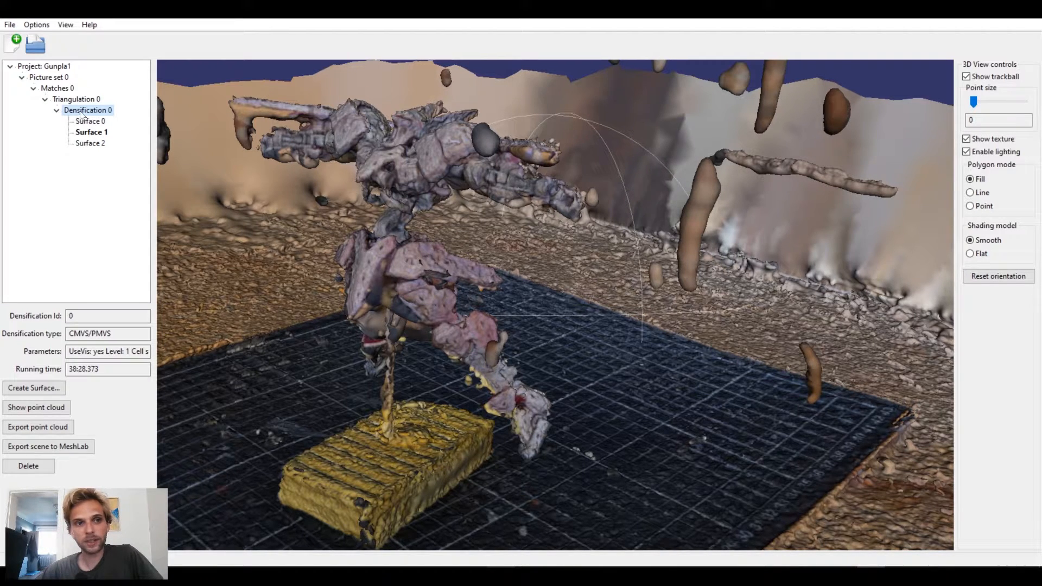
left_click(36, 389)
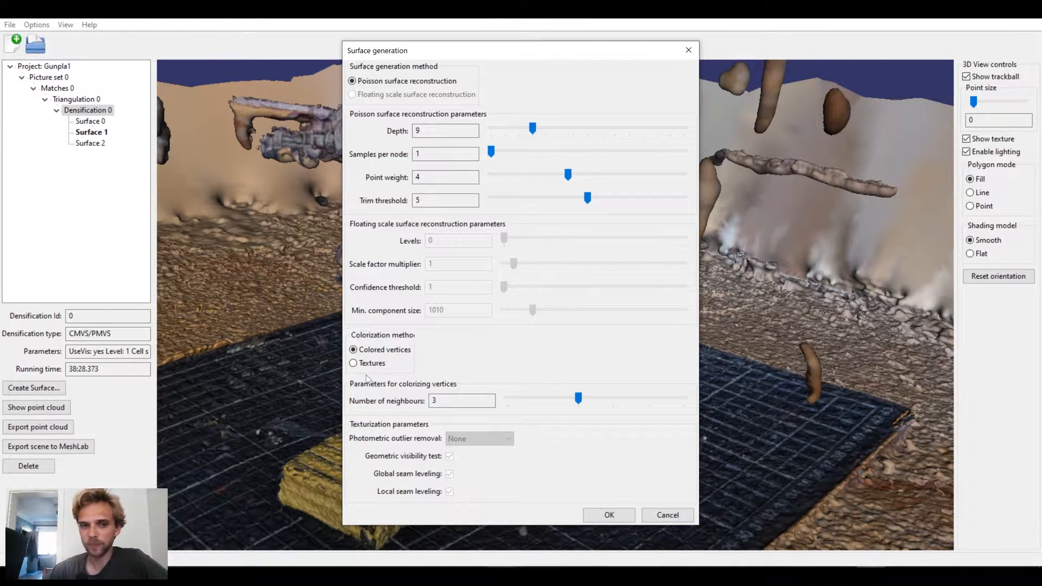
double_click(417, 130)
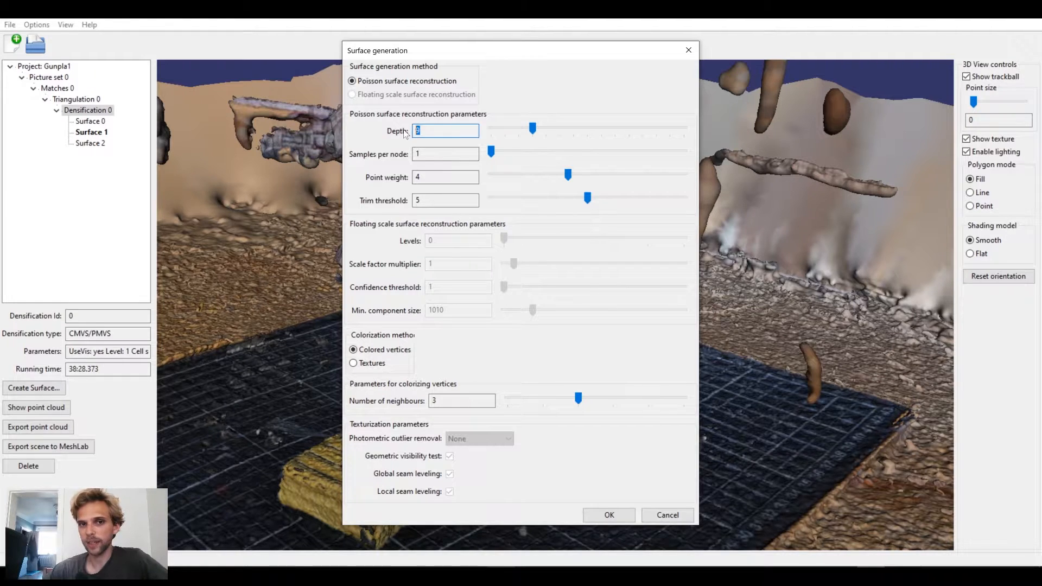
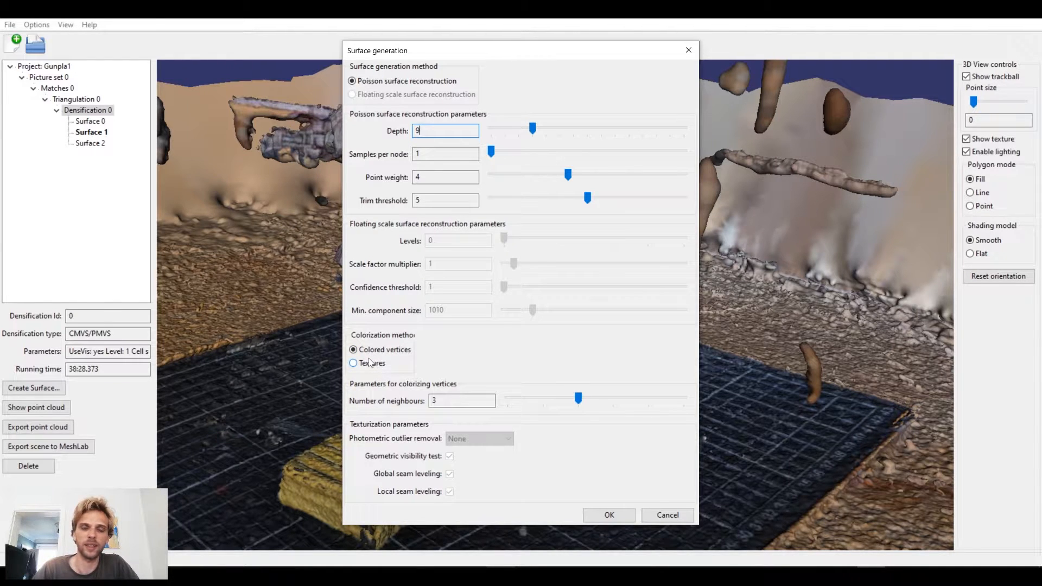
left_click(667, 515)
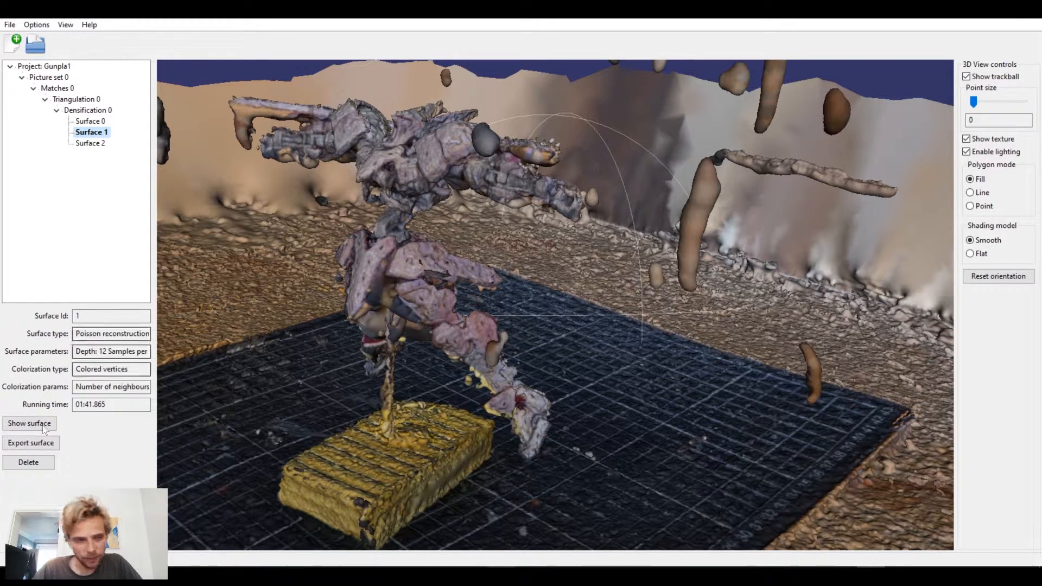
Step: Check the export formats for Surface 1, pick Alias Wavefront object (*.obj), and leave without exporting
left_click(30, 444)
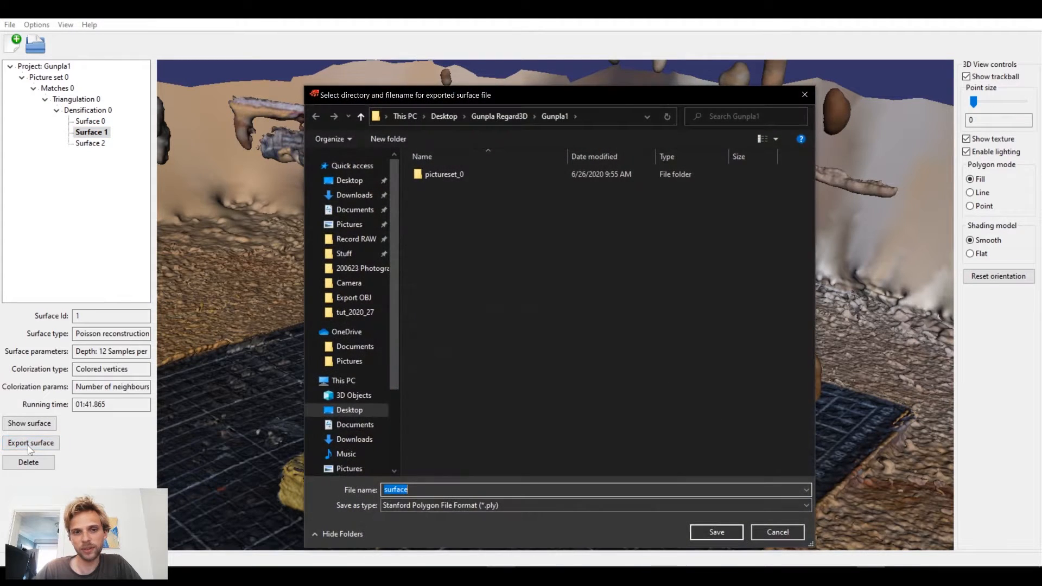
left_click(480, 508)
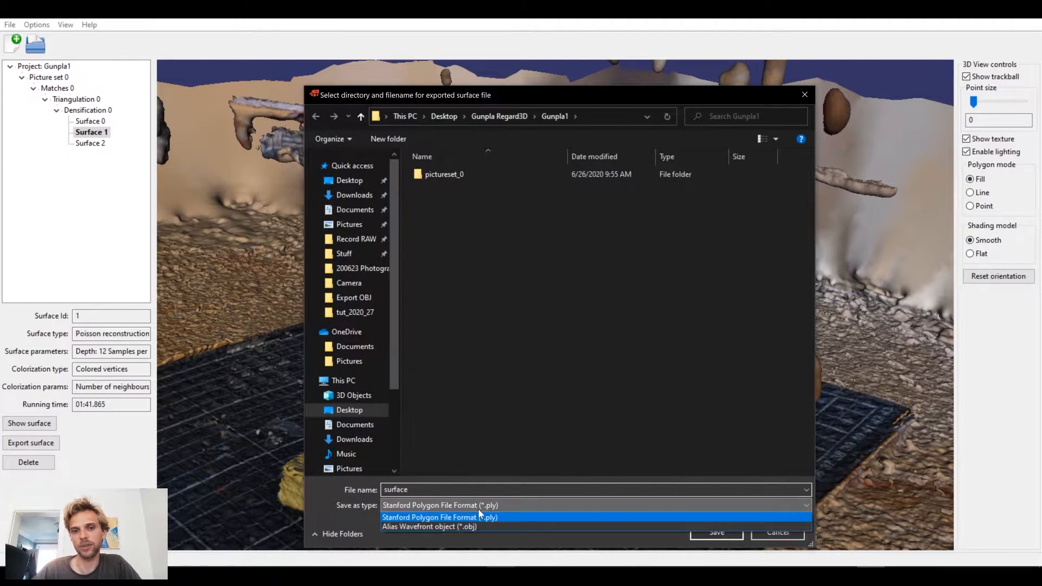
left_click(454, 526)
left_click(780, 533)
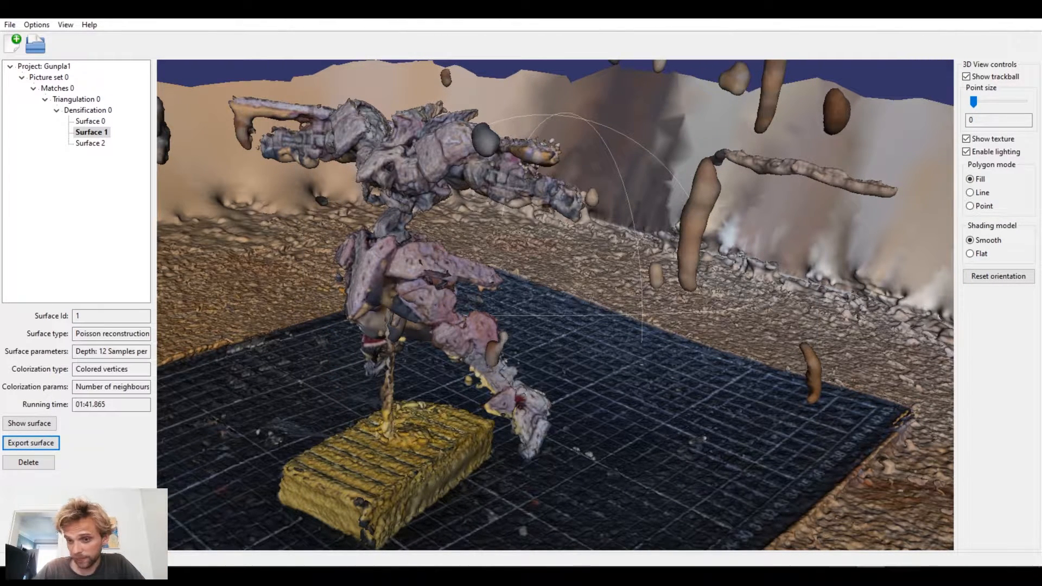
Step: Switch to Rhino and view the scan meshes already in the scene
left_click(816, 575)
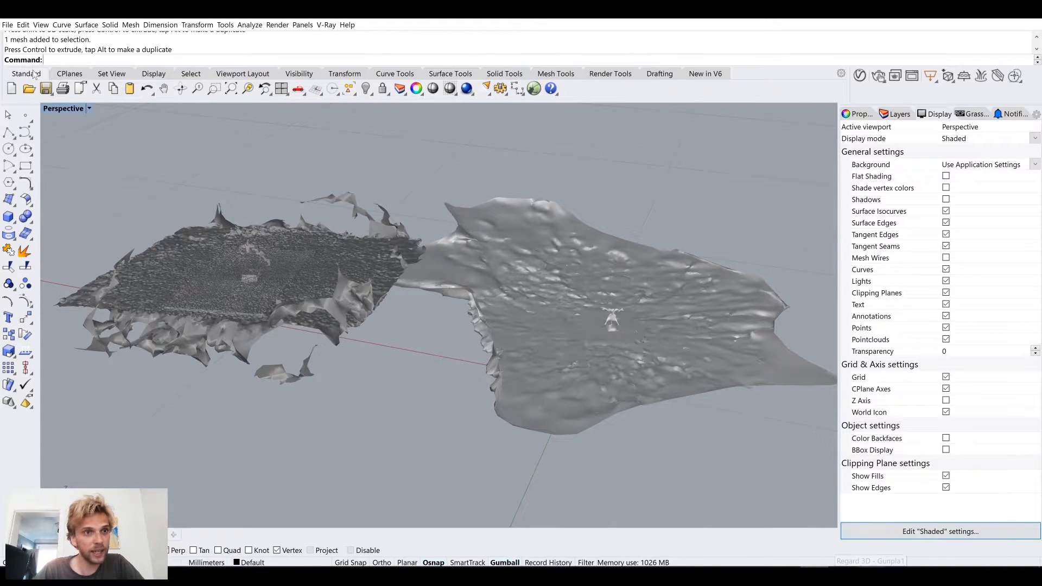
scroll(311, 272, "down", 5)
right_click_drag(362, 294, 380, 376)
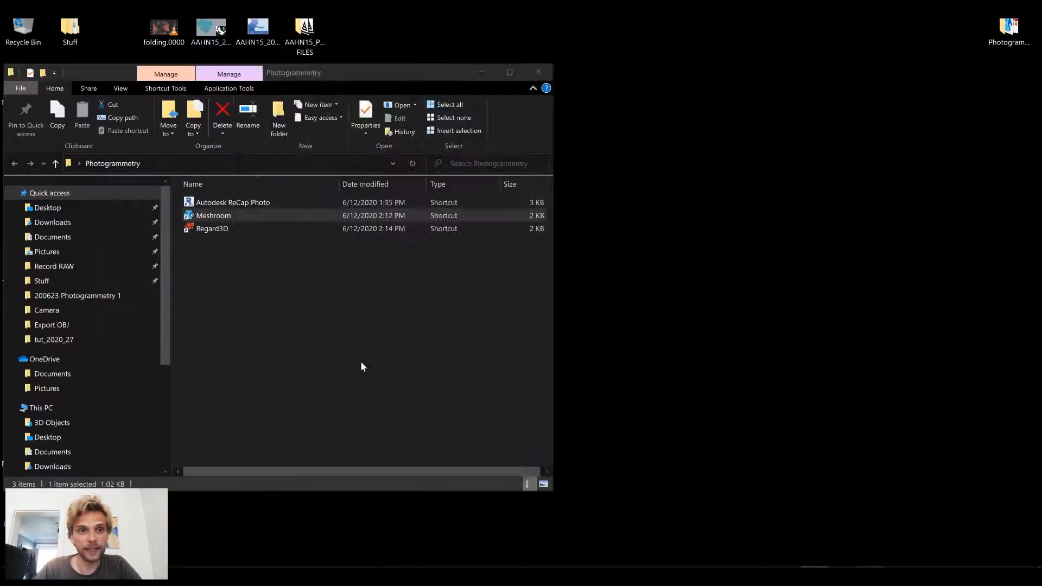
Step: Look through the Gunpla Regard3D folder on the desktop, including Gunpla1, pictureset_0 and its source images
key("super+d")
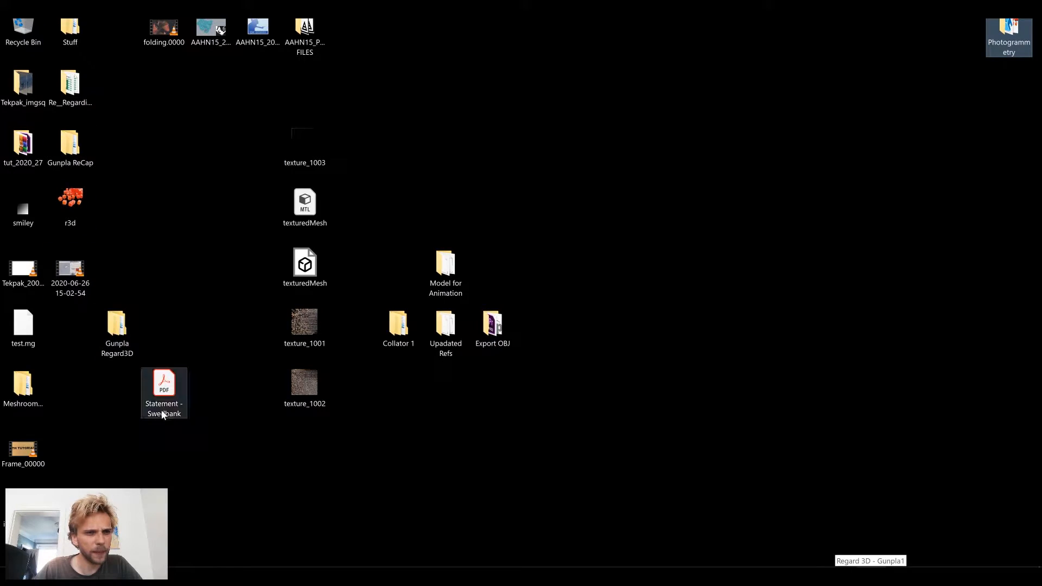
double_click(119, 325)
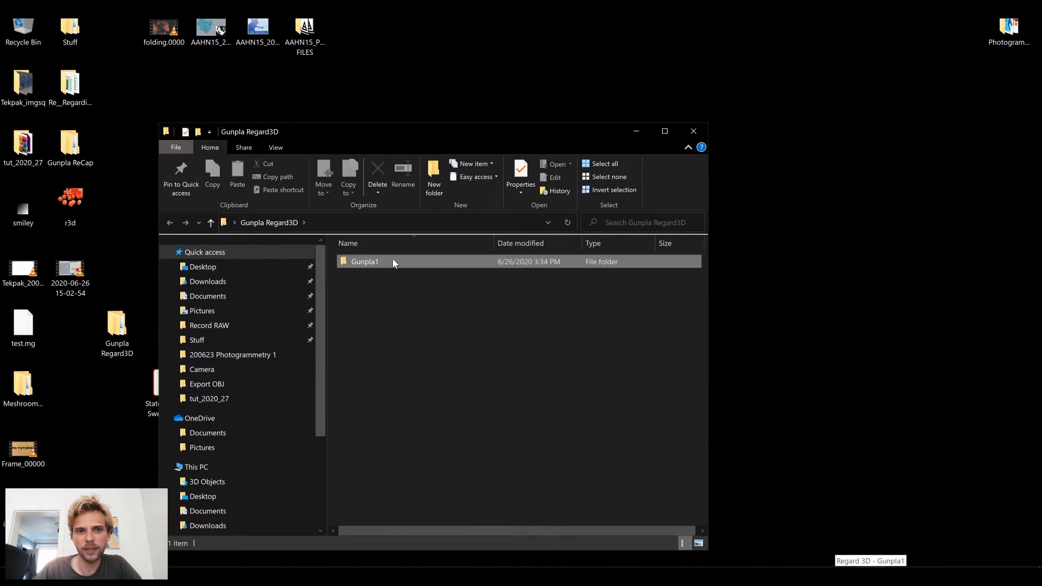
double_click(369, 261)
left_click(664, 131)
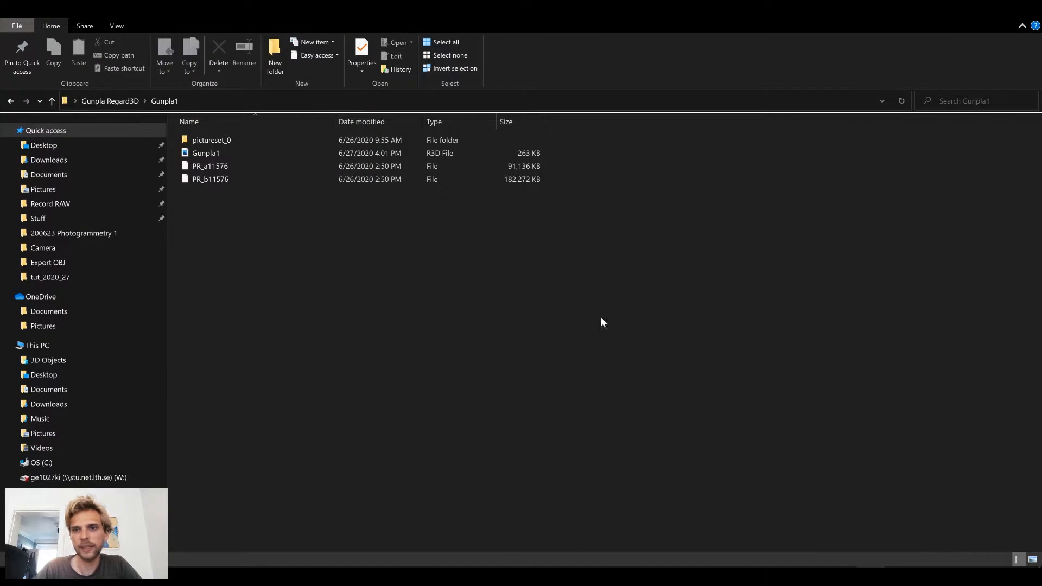
left_click(215, 170)
left_click(213, 179)
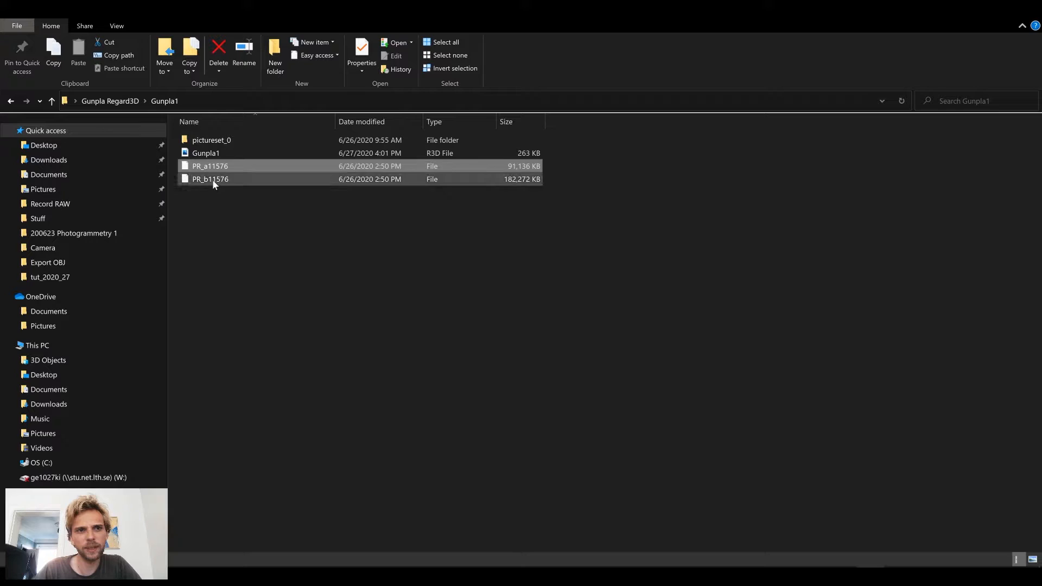
double_click(206, 142)
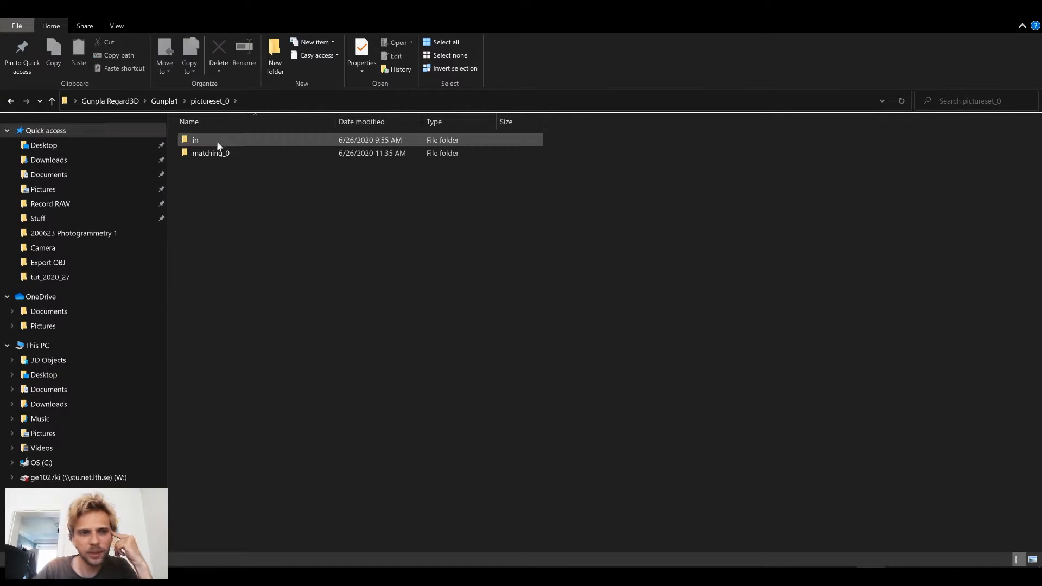
double_click(225, 140)
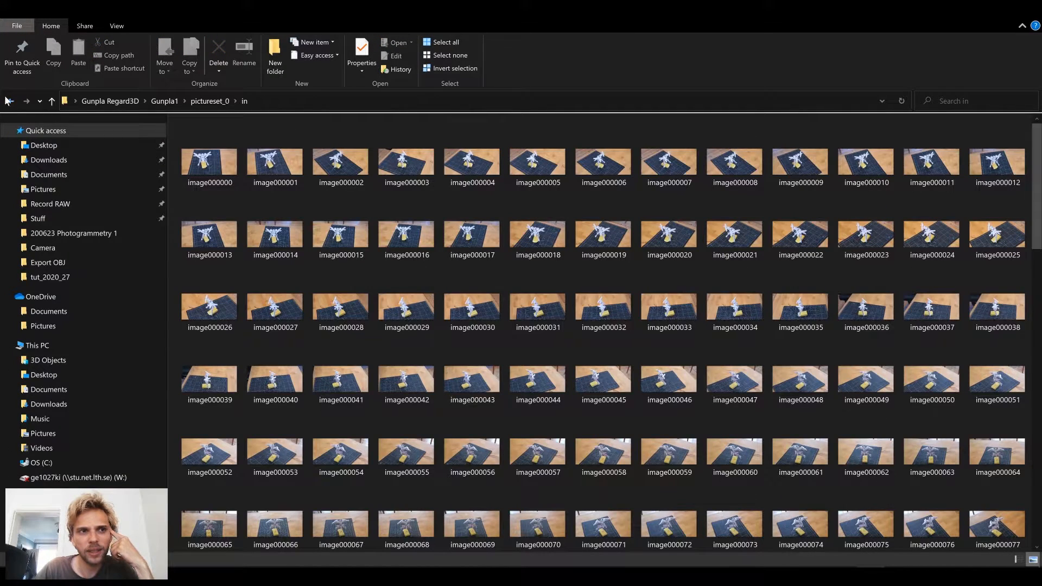
left_click(8, 101)
left_click(8, 103)
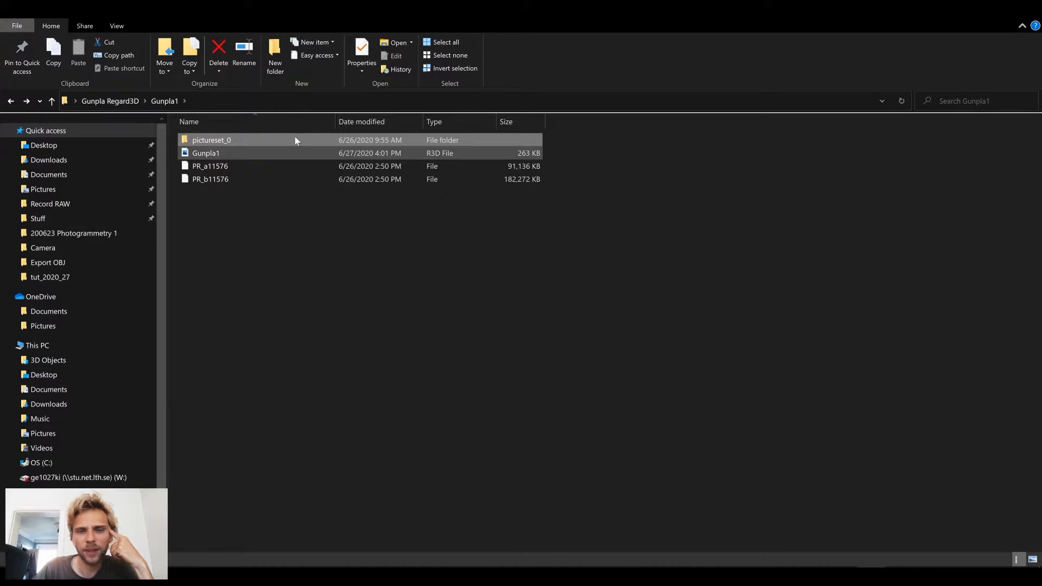
Step: Move the Gunpla Regard3D folder on the desktop beside the texturedMesh MTL file
key("super+d")
left_click_drag(111, 334, 247, 231)
left_click(251, 433)
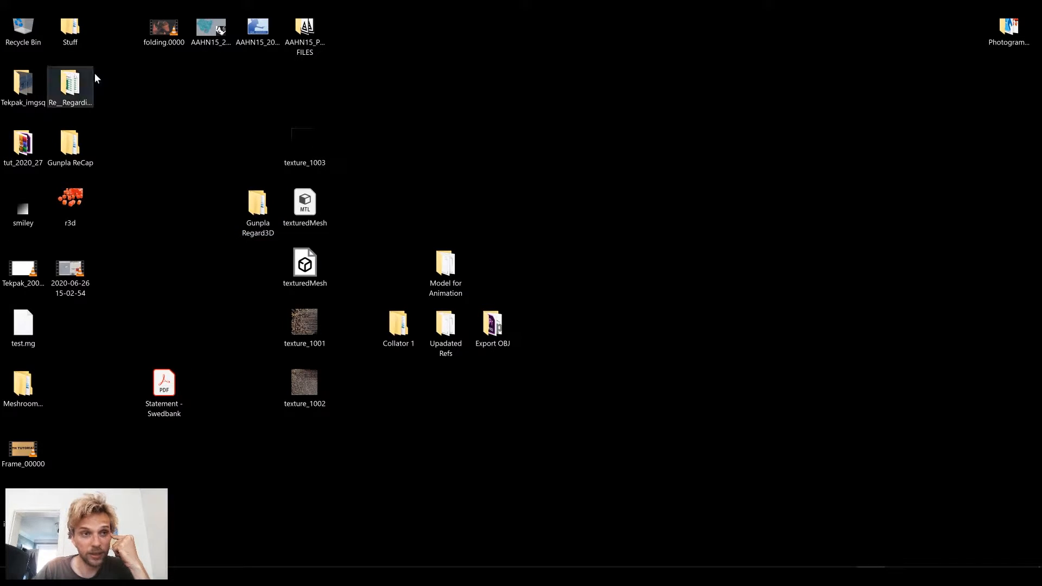
Step: Open the from Regard3D folder inside Stuff, Youtube, 200623 Photogrammetry 1, and locate the gunpla1 and gunpla1_smaller models
double_click(72, 30)
double_click(203, 269)
double_click(239, 179)
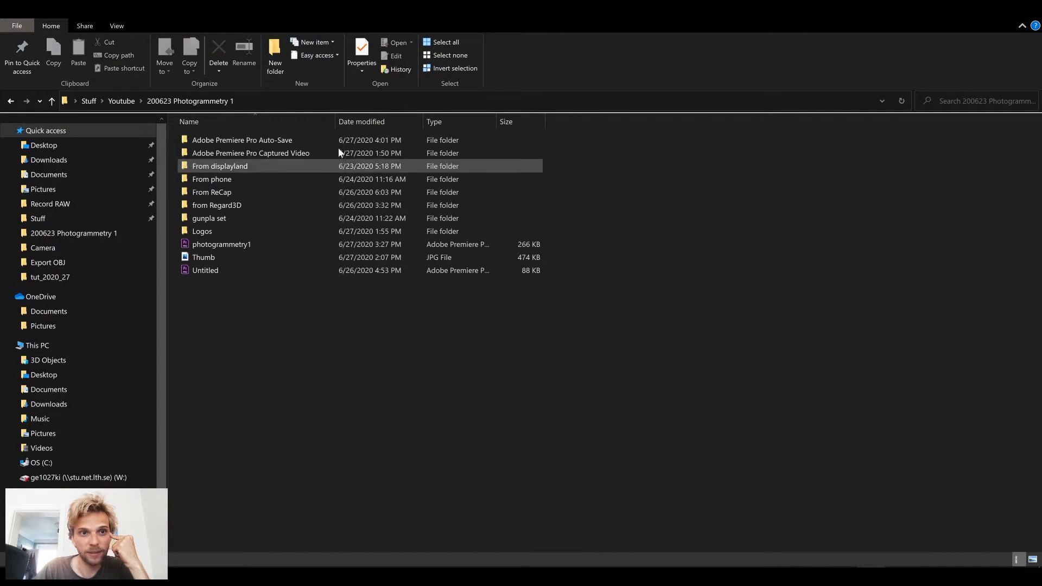
double_click(227, 205)
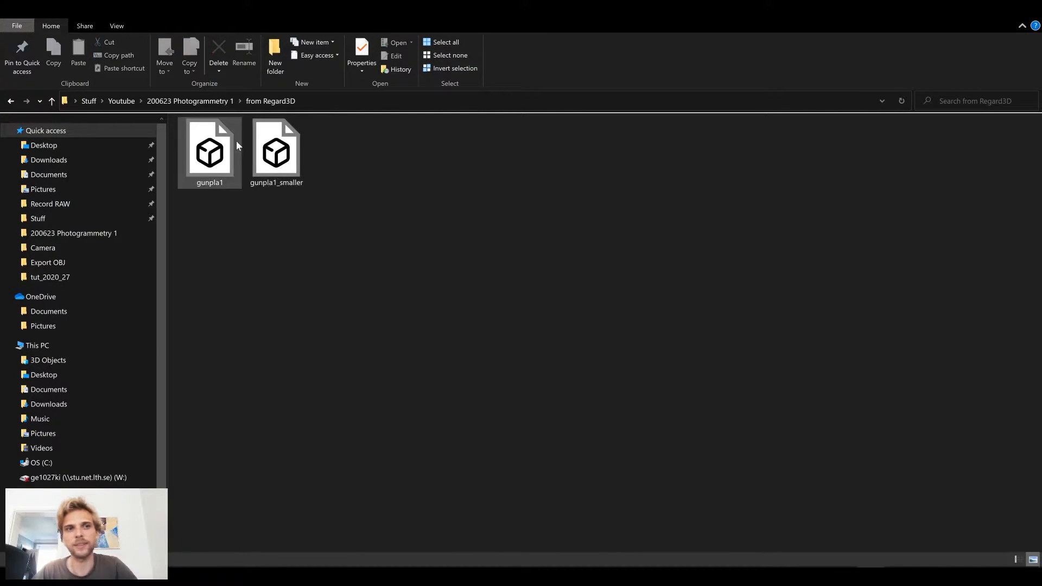
left_click(211, 154)
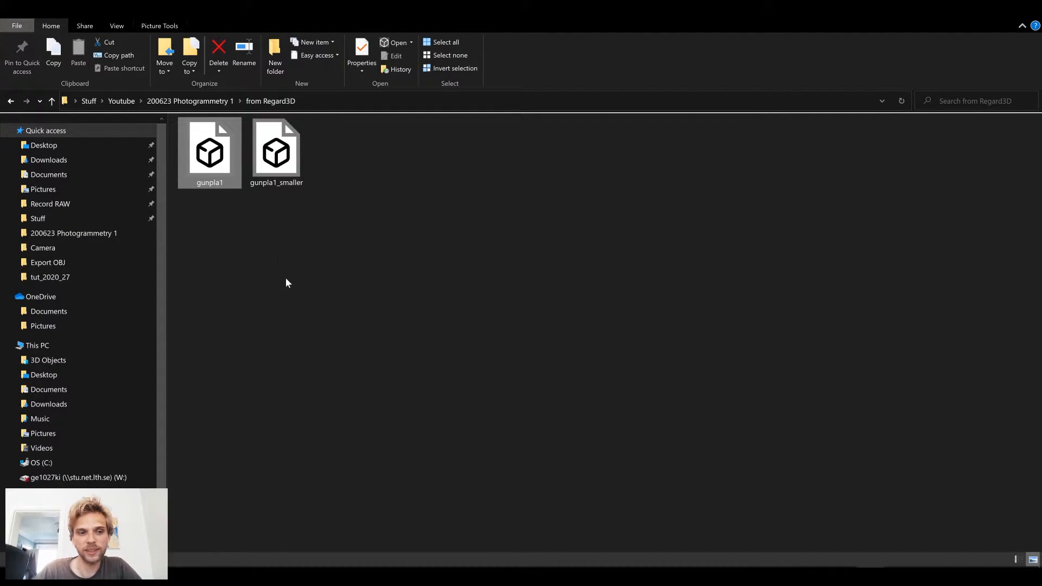
left_click(264, 159)
left_click(355, 325)
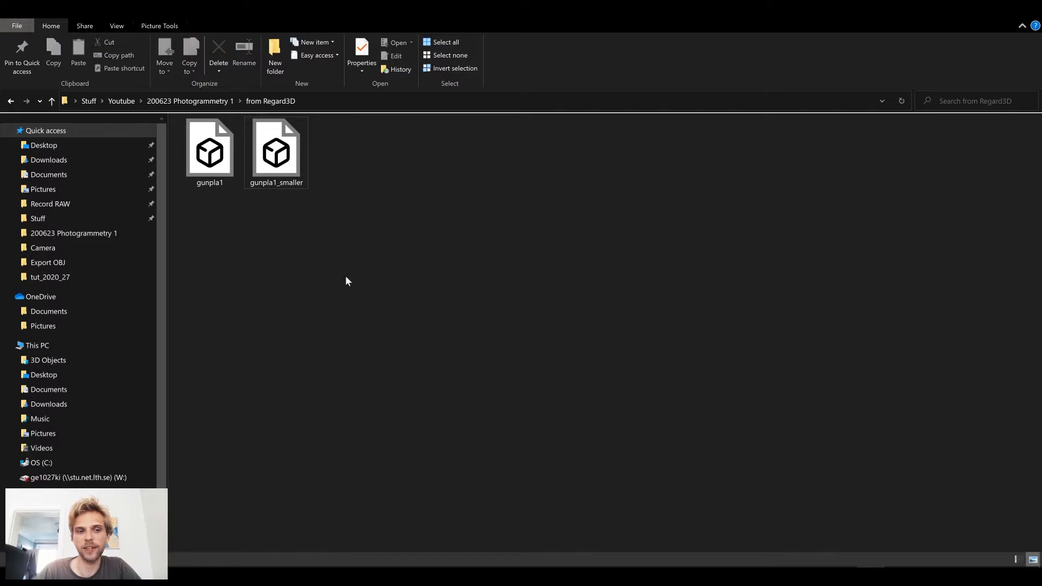
Step: Import gunpla1_smaller.obj into the Rhino scene, with OBJ groups imported as object names
mouse_move(276, 162)
left_mouse_down()
mouse_move(344, 193)
mouse_move(302, 162)
mouse_move(774, 388)
mouse_move(834, 508)
mouse_move(827, 575)
mouse_move(428, 448)
left_mouse_up()
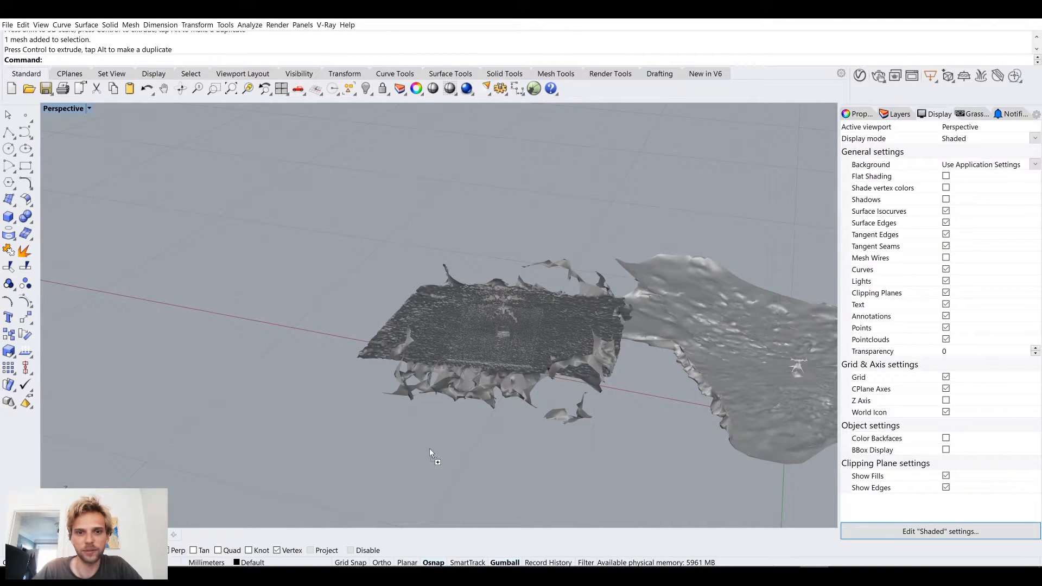
left_click(478, 324)
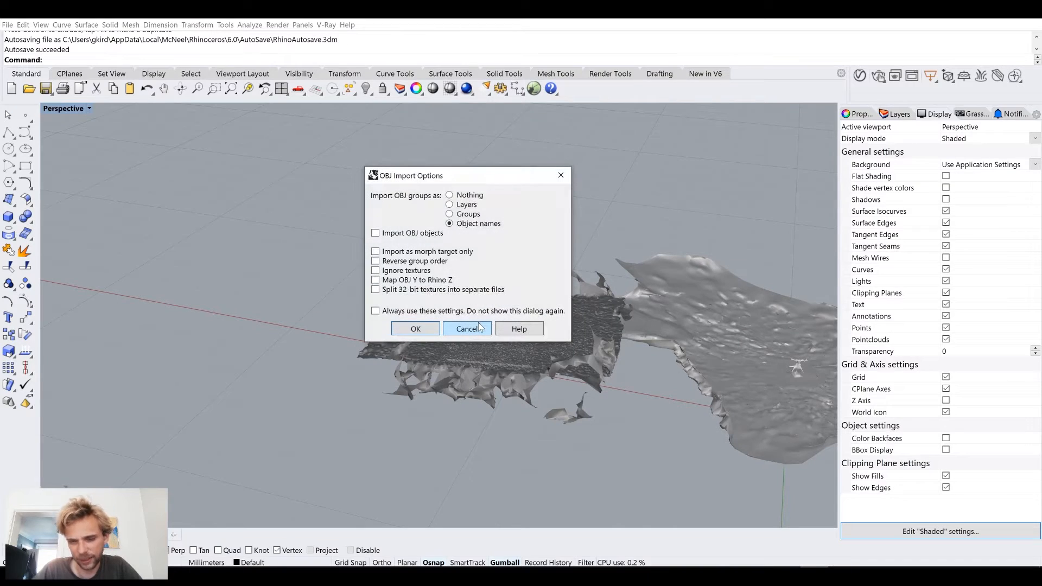
left_click(415, 329)
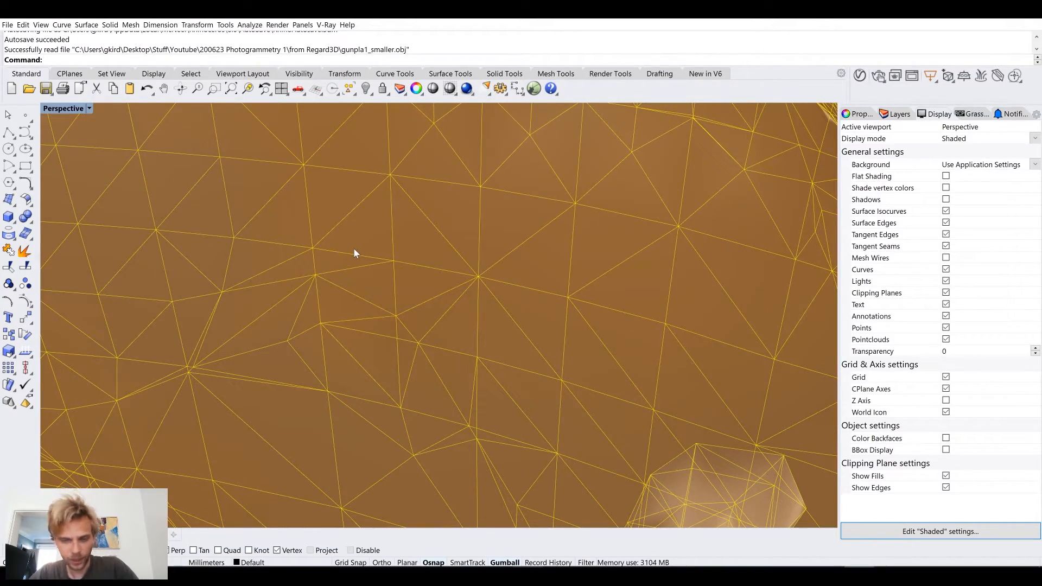
scroll(432, 281, "down", 10)
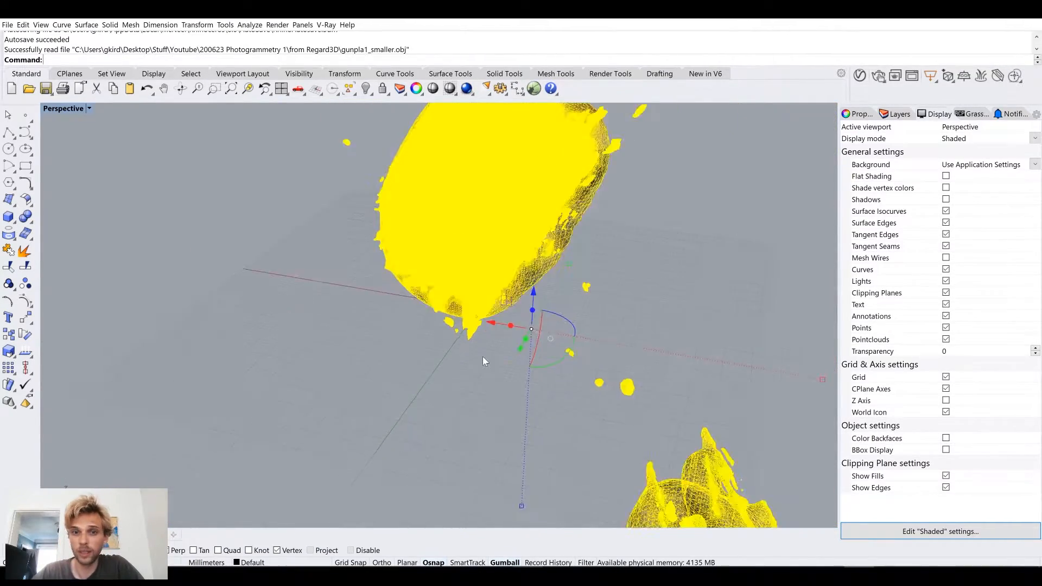
Step: Move the imported Regard3D mesh along its red axis, away from the scene origin, and deselect it
scroll(483, 358, "down", 3)
right_click_drag(465, 370, 493, 373)
left_click_drag(490, 325, 306, 374)
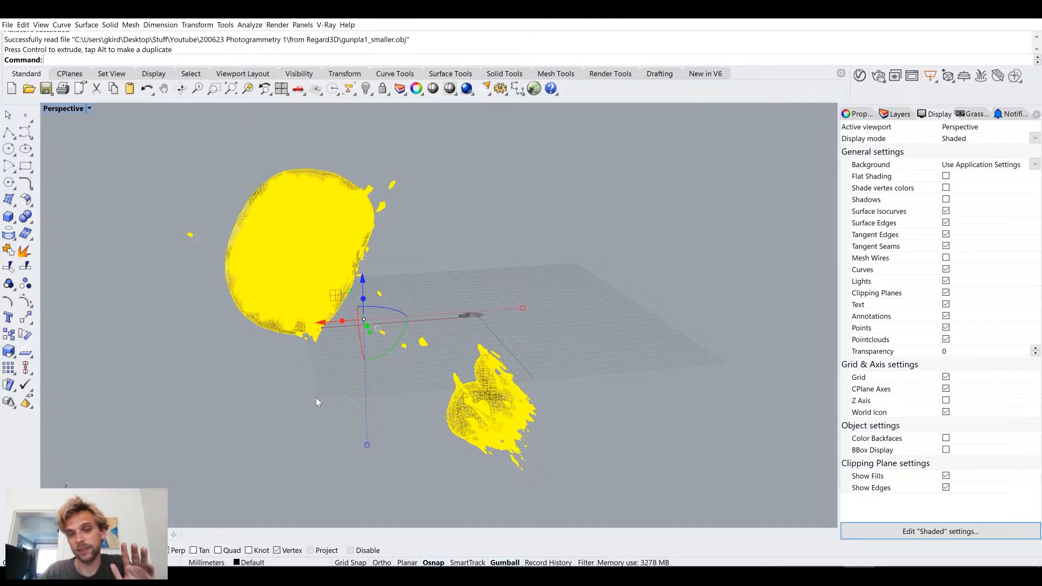
left_click(200, 268)
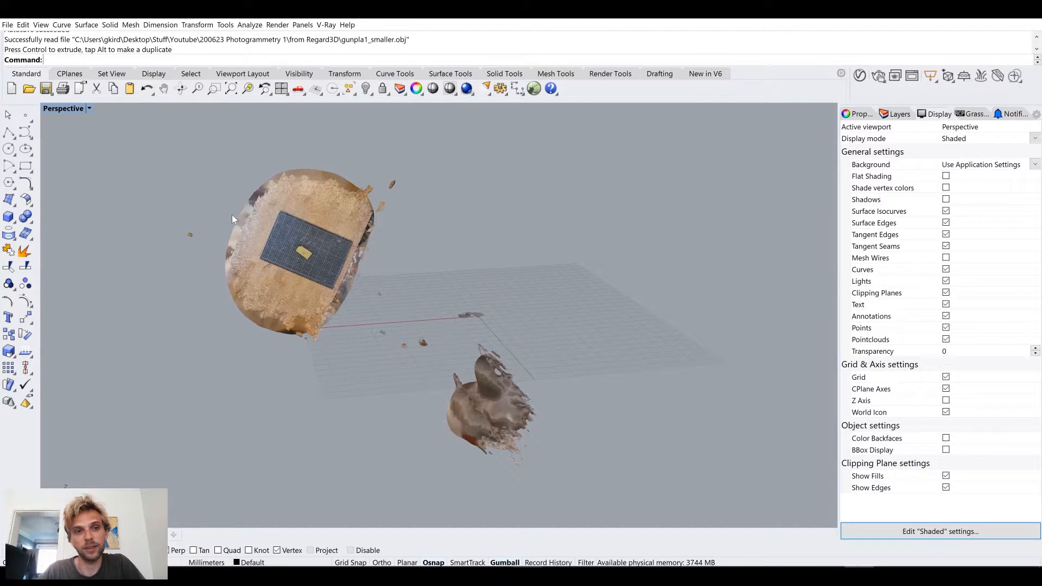
Step: Examine the textured Regard3D scan, including the figure, its yellow stand, the cutting mat and the stray mesh pieces around it
scroll(247, 209, "up", 8)
scroll(379, 324, "up", 12)
middle_click(493, 398)
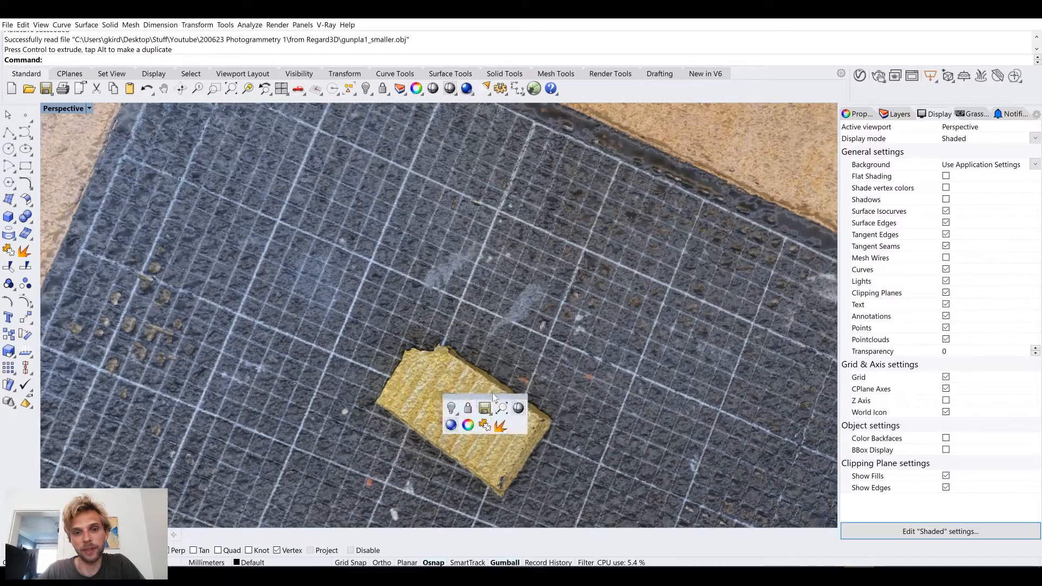
right_click_drag(449, 348, 449, 316)
scroll(450, 314, "down", 6)
right_click_drag(533, 289, 458, 267)
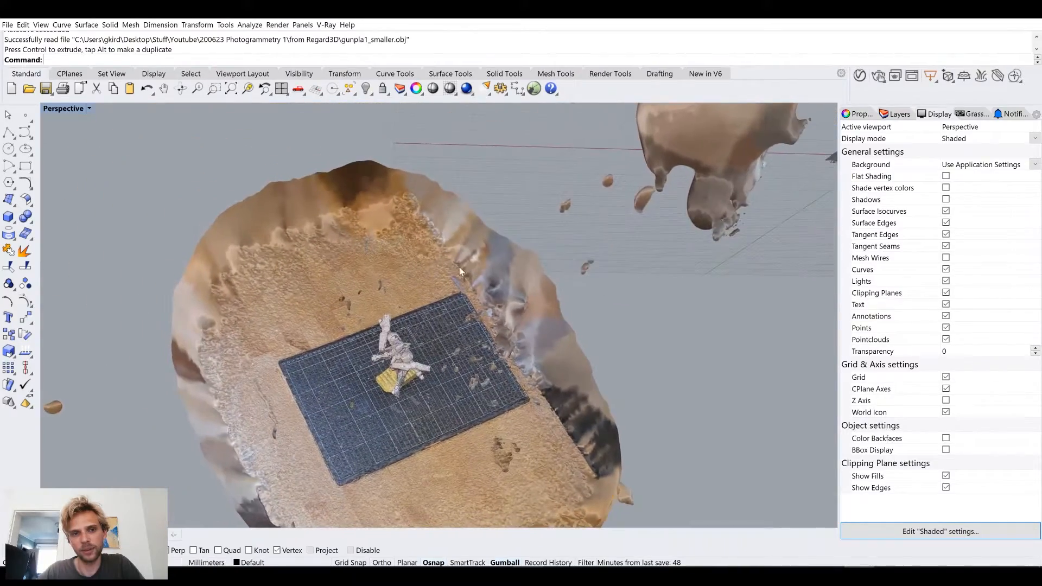
scroll(404, 364, "up", 10)
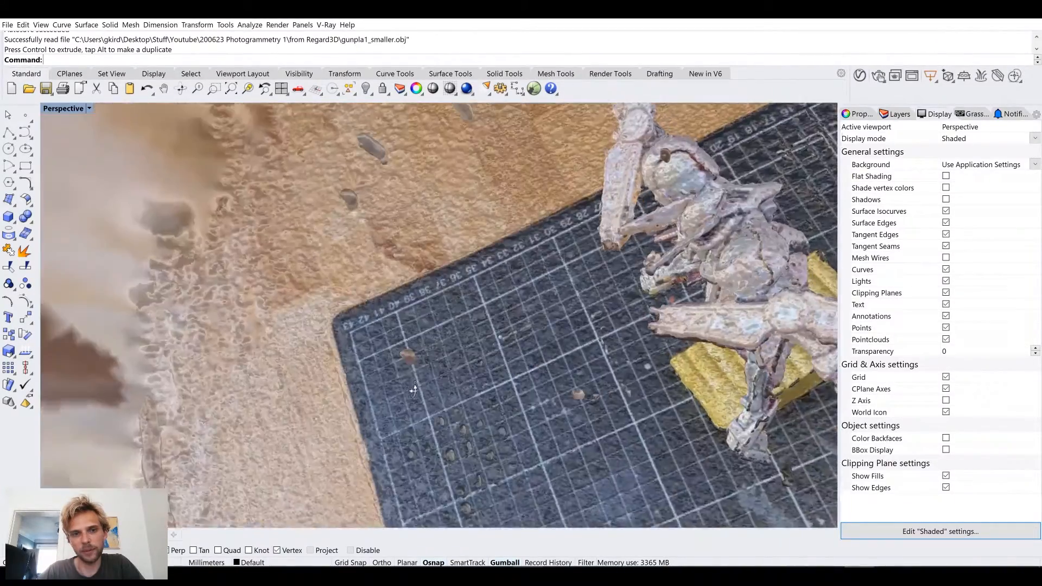
scroll(416, 383, "down", 10)
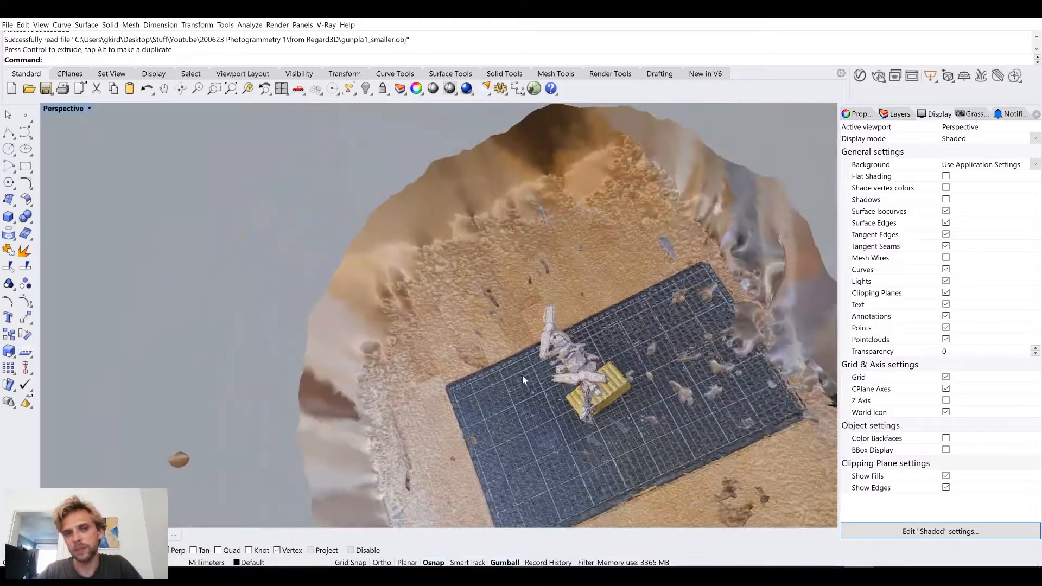
scroll(523, 377, "down", 5)
right_click_drag(547, 374, 504, 375)
scroll(399, 380, "down", 5)
scroll(365, 347, "up", 5)
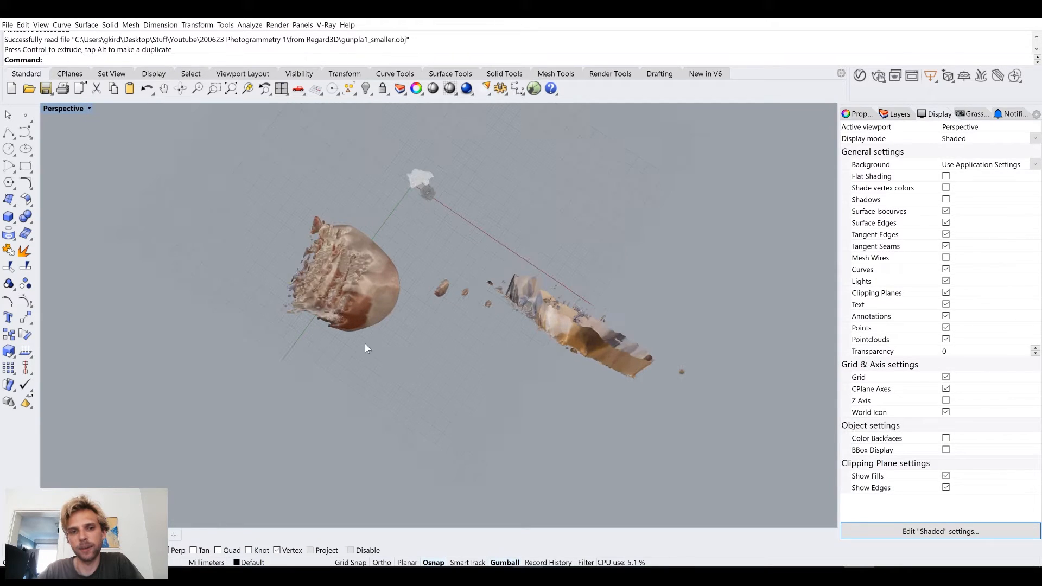
right_click_drag(335, 331, 579, 329)
scroll(503, 281, "up", 7)
scroll(487, 345, "down", 5)
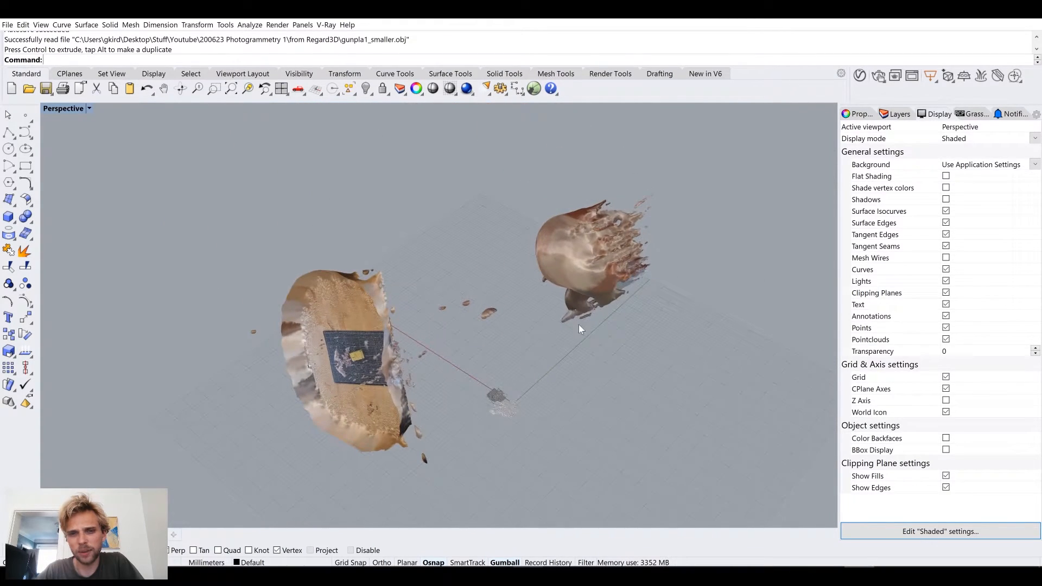
Step: Delete the imported Regard3D mesh from the scene
left_click(575, 264)
key("Delete")
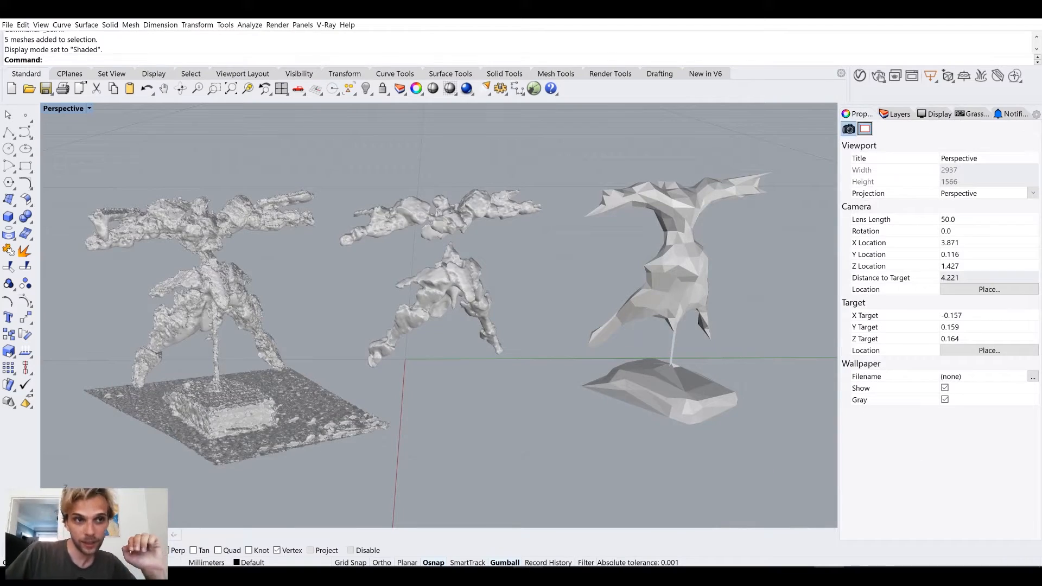
Step: Compare the three shaded figure meshes, looking closely at the faceted low-poly one and the smooth middle one
right_click_drag(438, 236, 518, 259)
scroll(519, 259, "down", 3)
scroll(519, 259, "up", 3)
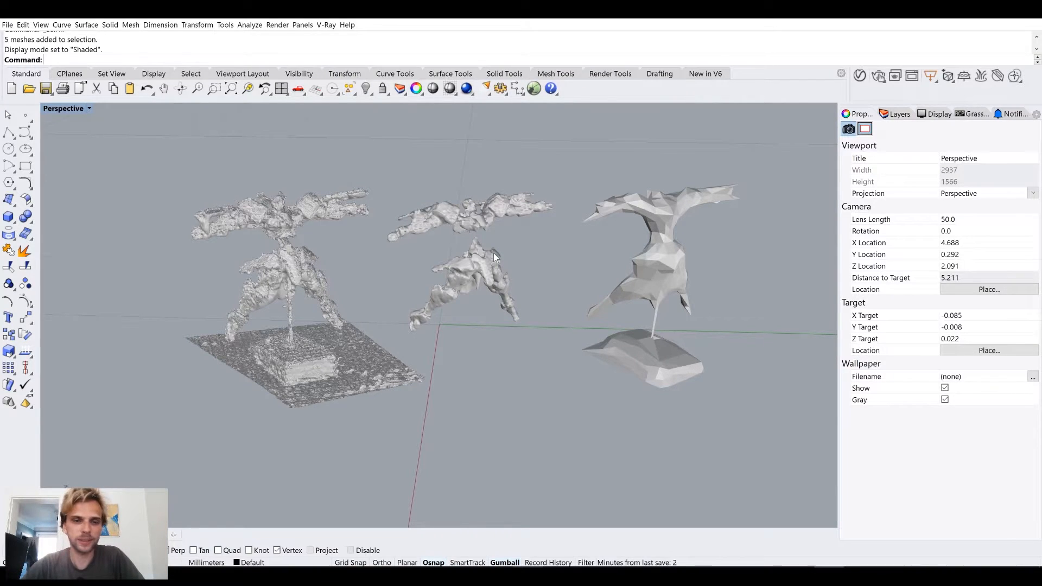
right_click_drag(502, 259, 608, 210)
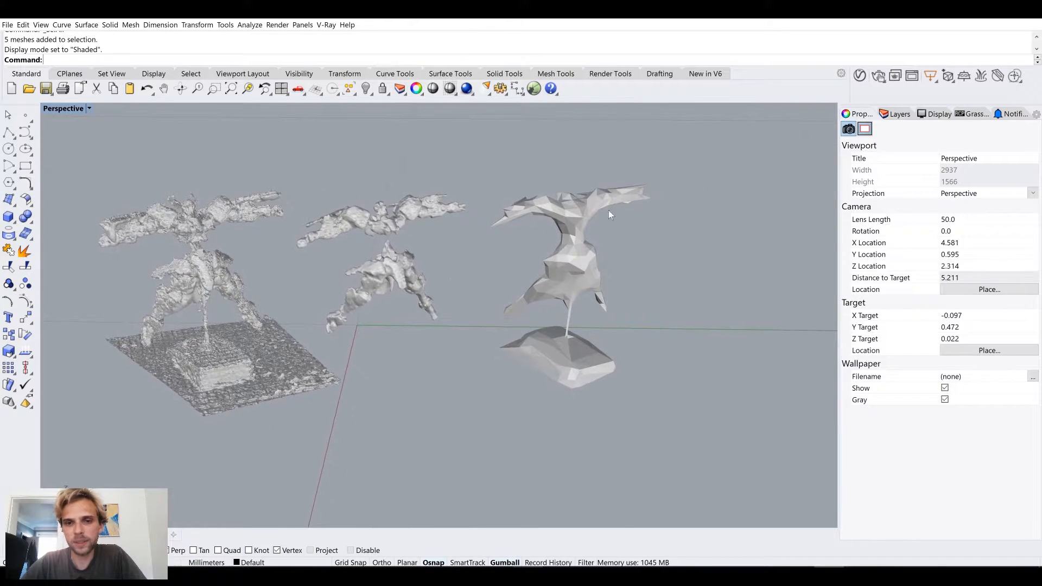
scroll(607, 210, "up", 5)
scroll(482, 320, "up", 3)
scroll(482, 320, "down", 3)
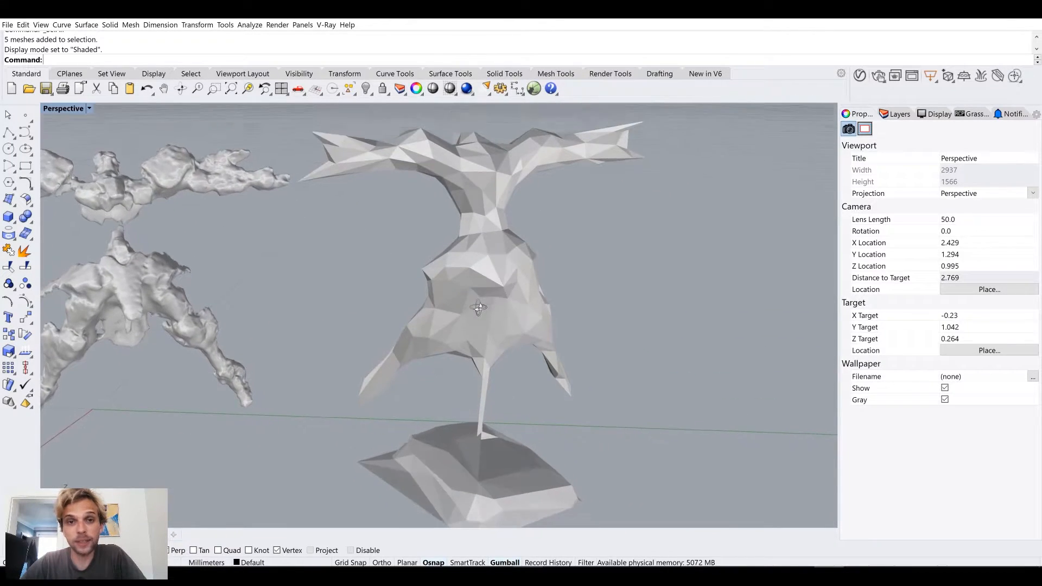
right_click_drag(423, 217, 393, 243)
scroll(393, 242, "up", 4)
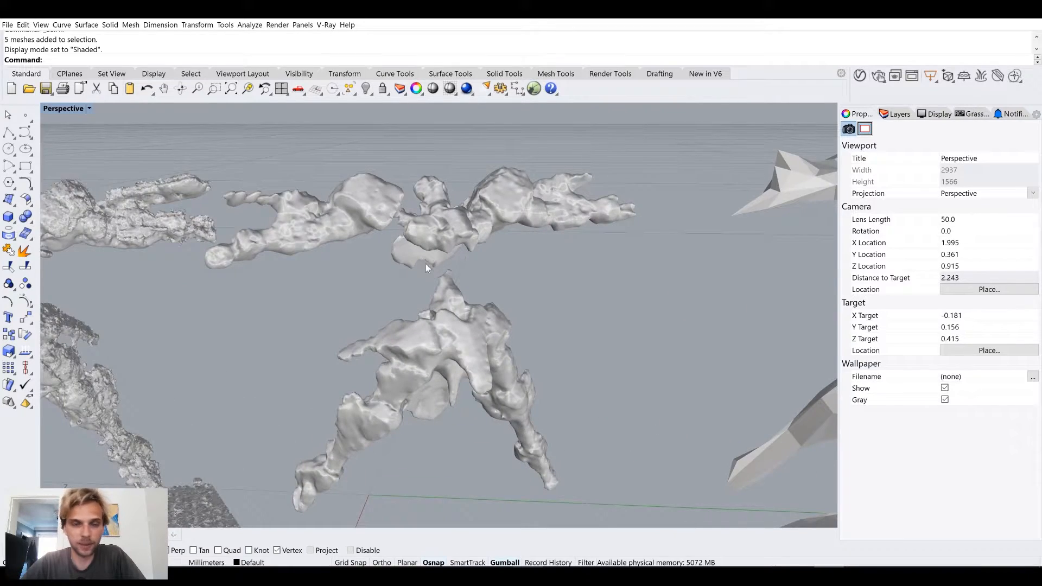
scroll(433, 242, "down", 2)
right_click_drag(391, 252, 430, 267)
Step: Examine the surface detail of the dense figure mesh with its square base, and compare it with the other two meshes
scroll(416, 305, "up", 4)
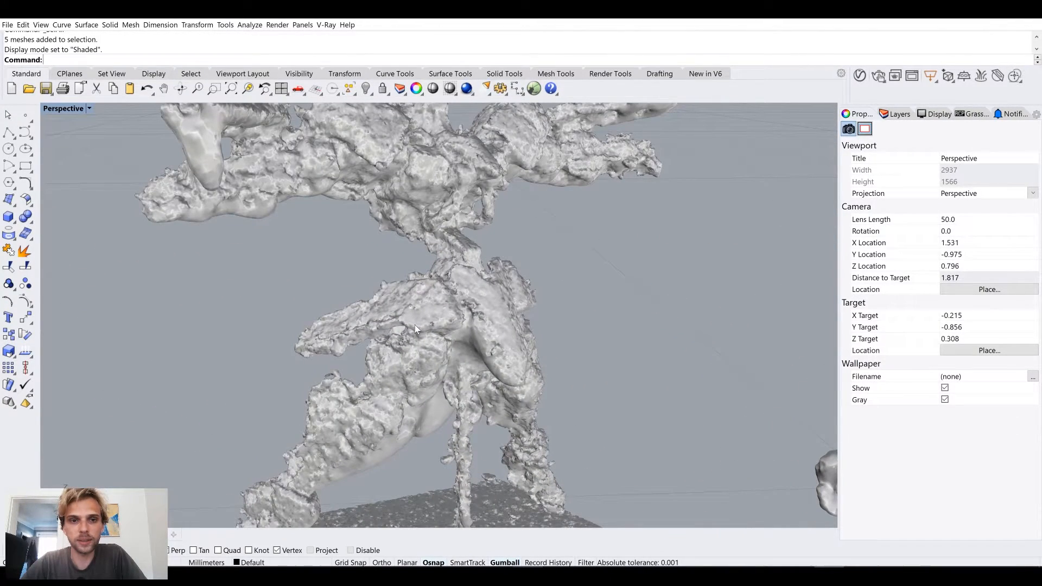
scroll(415, 324, "down", 3)
scroll(437, 369, "up", 6)
scroll(458, 266, "down", 2)
right_click_drag(449, 251, 402, 285)
scroll(477, 274, "down", 3)
scroll(411, 323, "down", 2)
right_click_drag(411, 324, 419, 313)
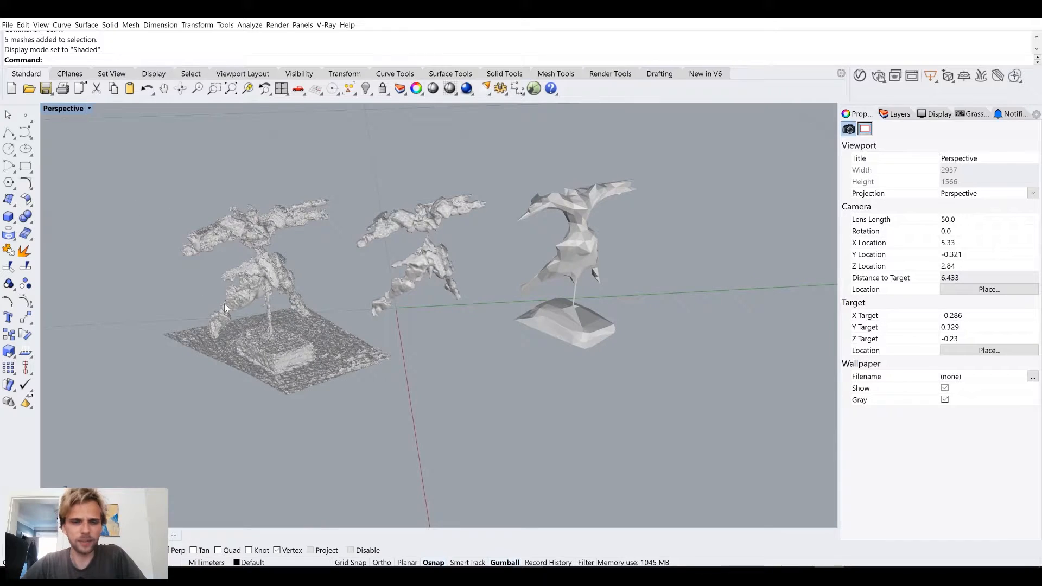
scroll(224, 304, "up", 3)
scroll(265, 232, "down", 2)
right_click_drag(265, 232, 333, 278)
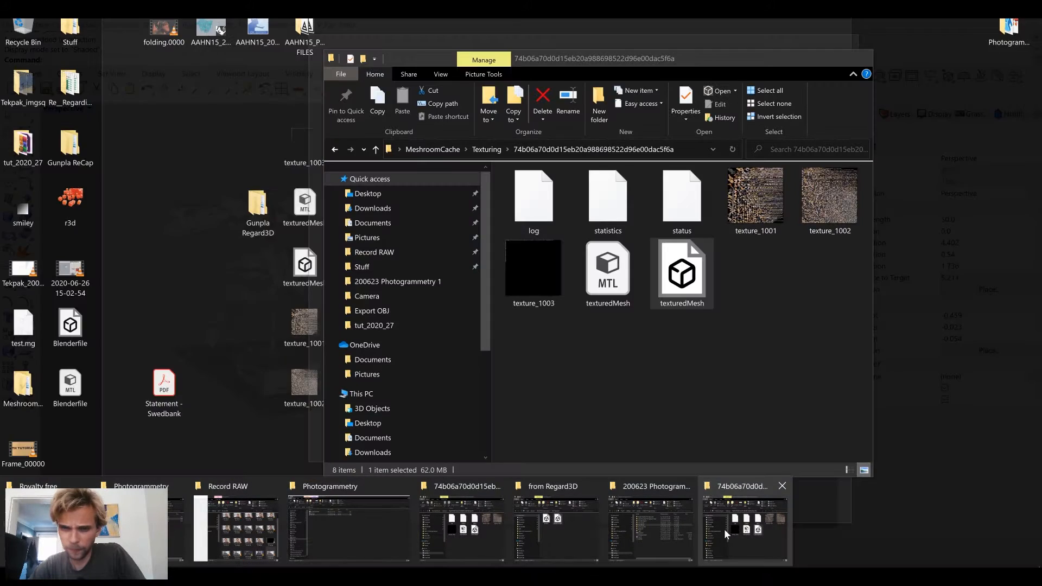
Step: Find the Photogrammetry folder among the open windows and launch Autodesk ReCap Photo from it
mouse_move(662, 526)
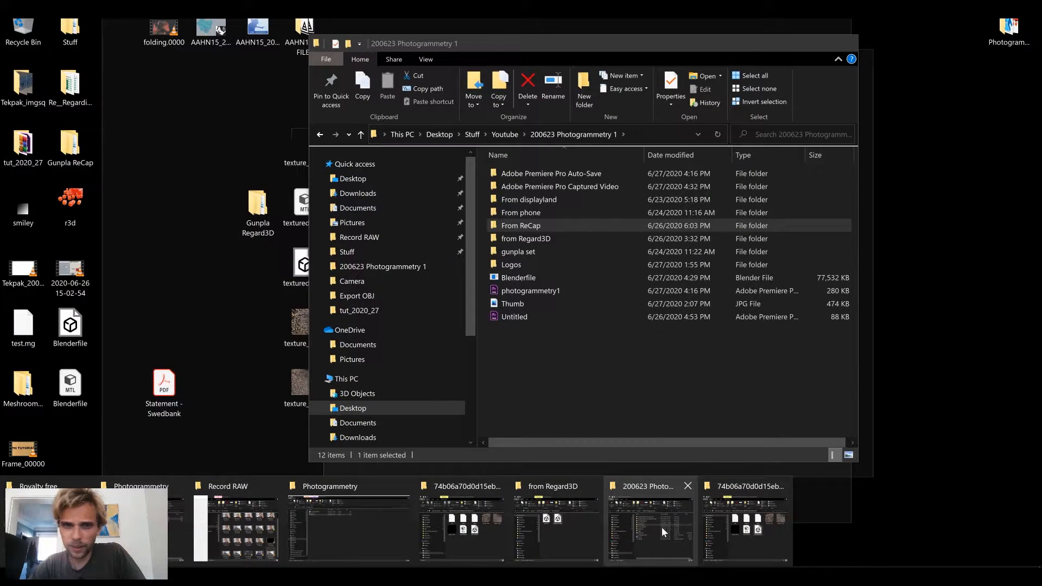
mouse_move(536, 516)
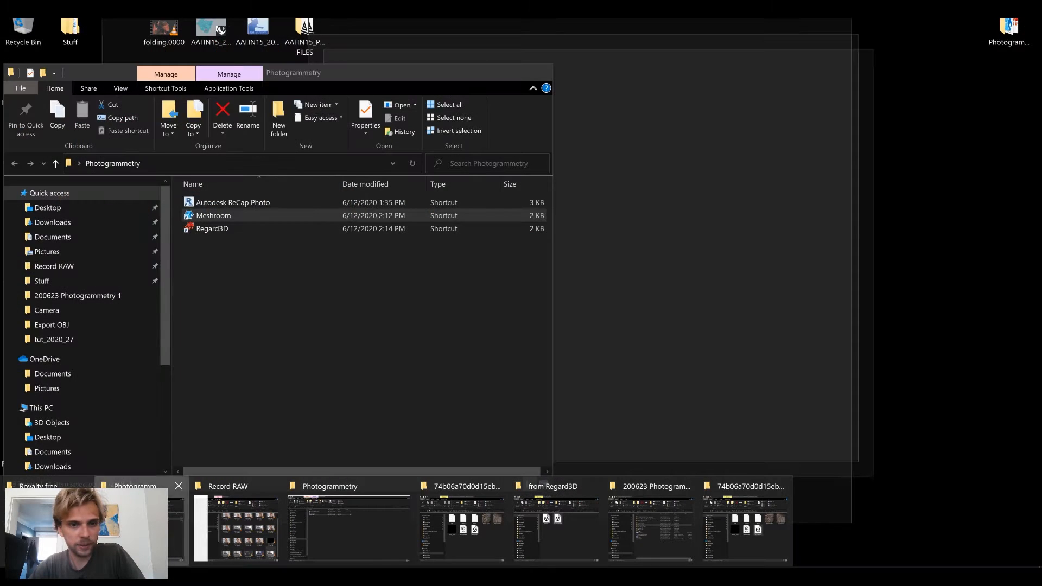
left_click(176, 523)
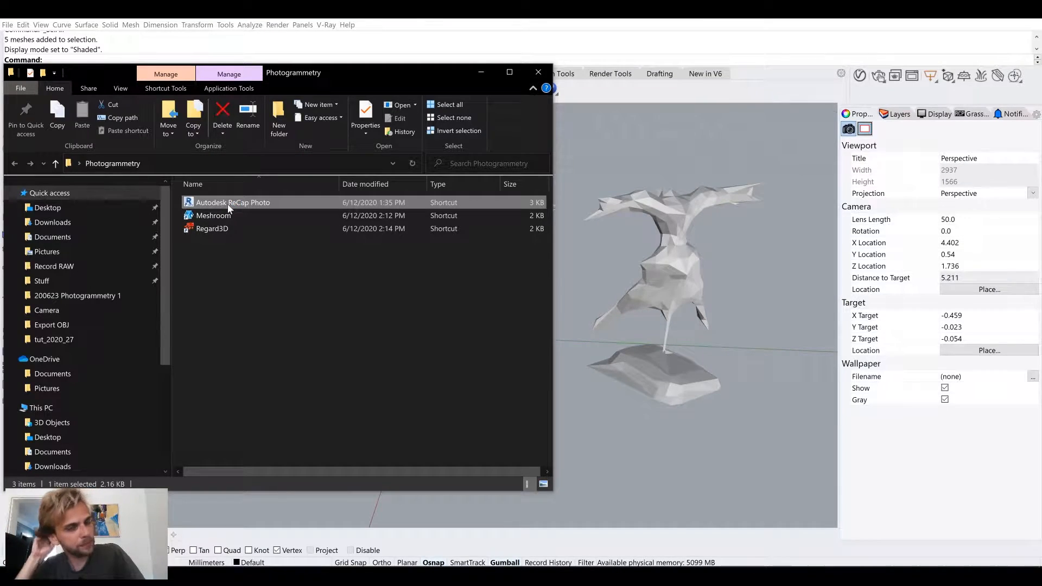
double_click(228, 208)
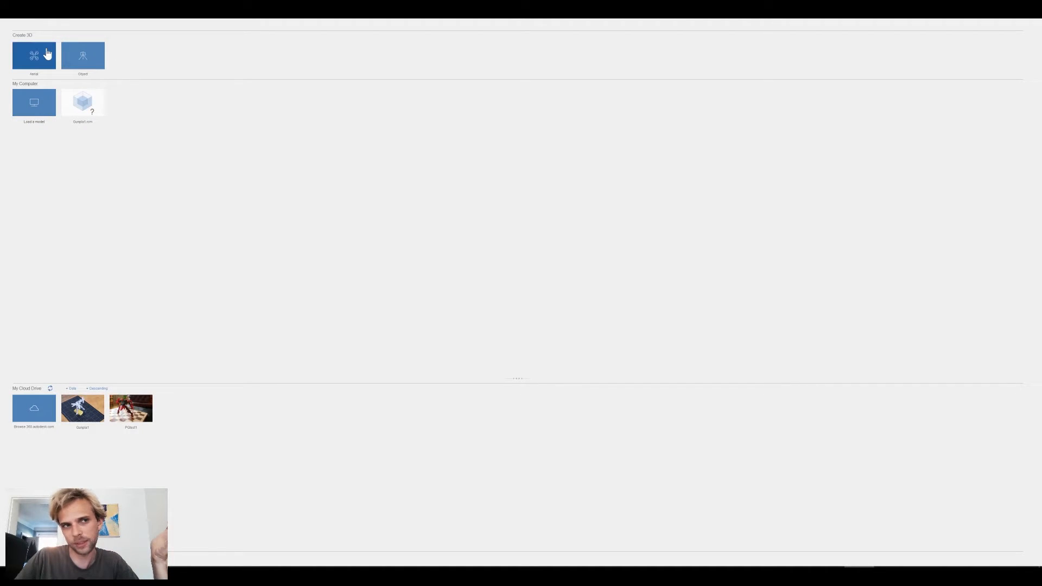
Step: Try to start a 3D object project with all photos from the gunpla set folder, and cancel the project
left_click(84, 61)
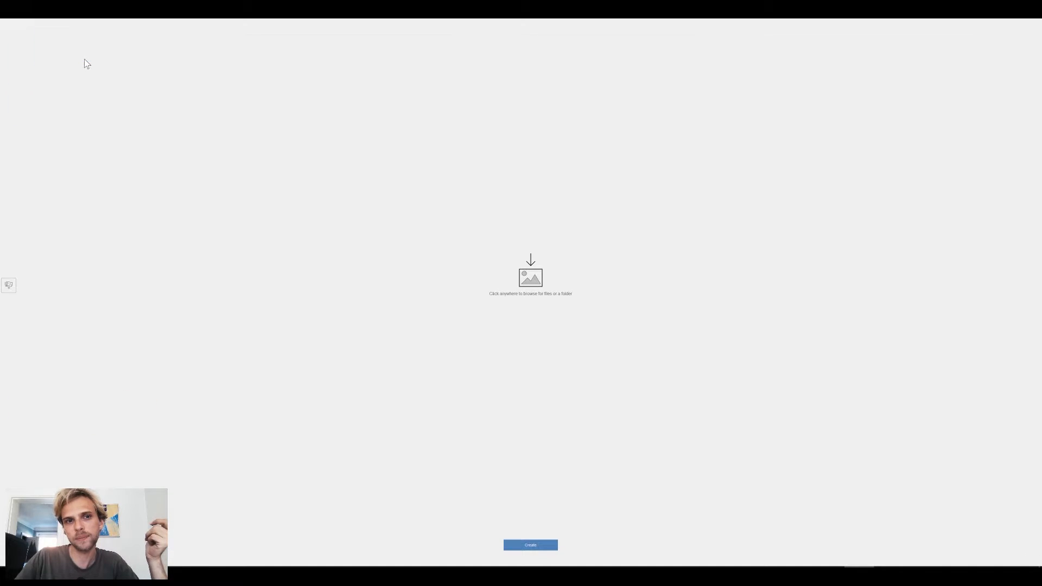
left_click(535, 279)
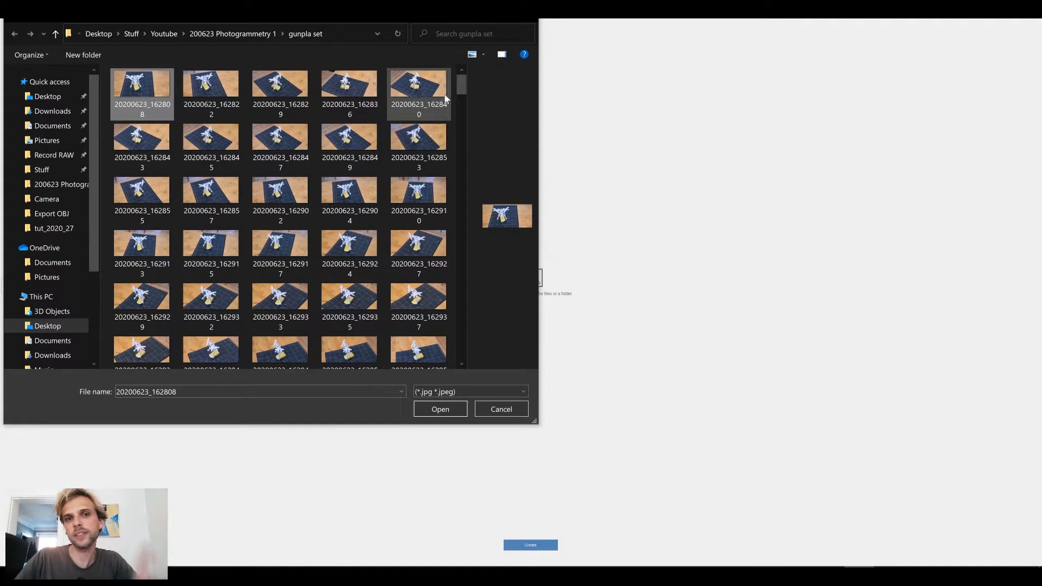
left_click_drag(461, 89, 460, 374)
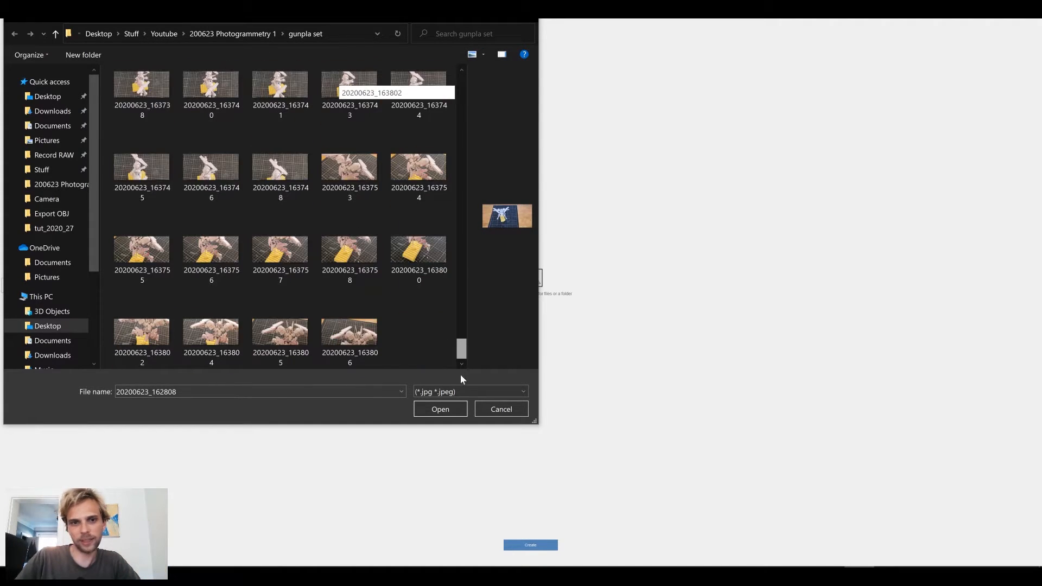
left_click(358, 353, "shift")
left_click(437, 409)
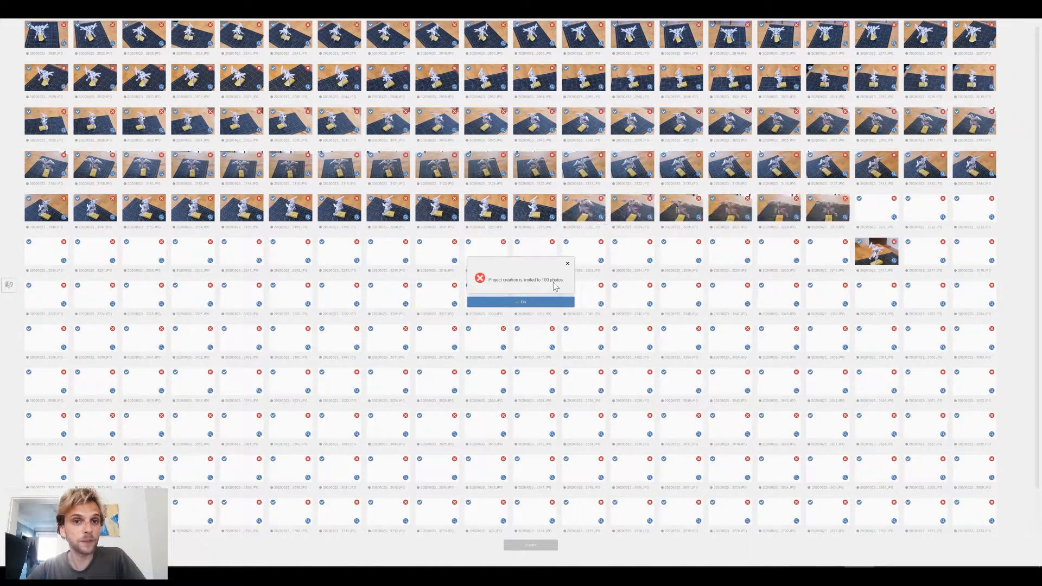
left_click(568, 265)
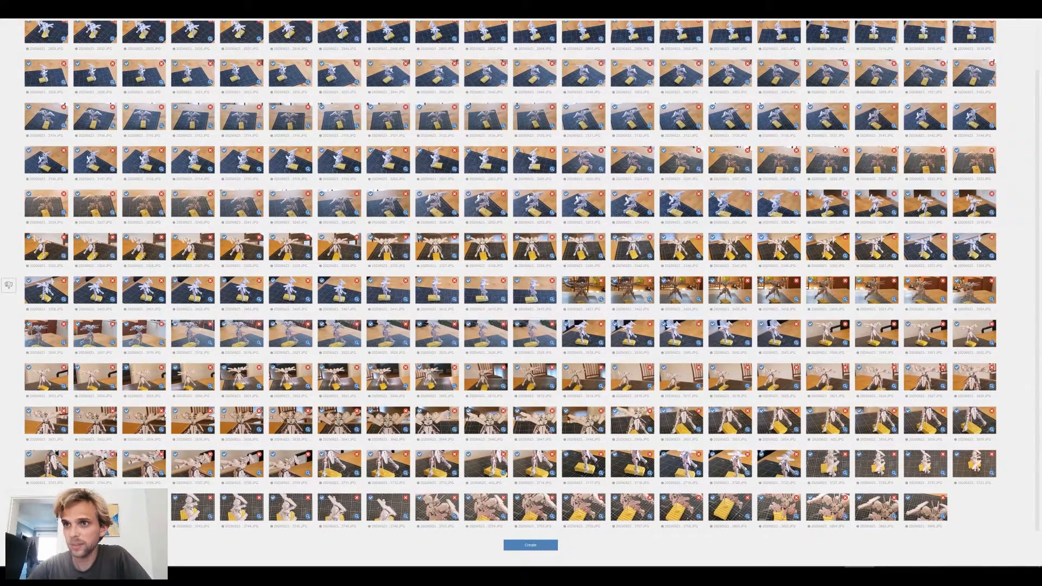
left_click(1029, 10)
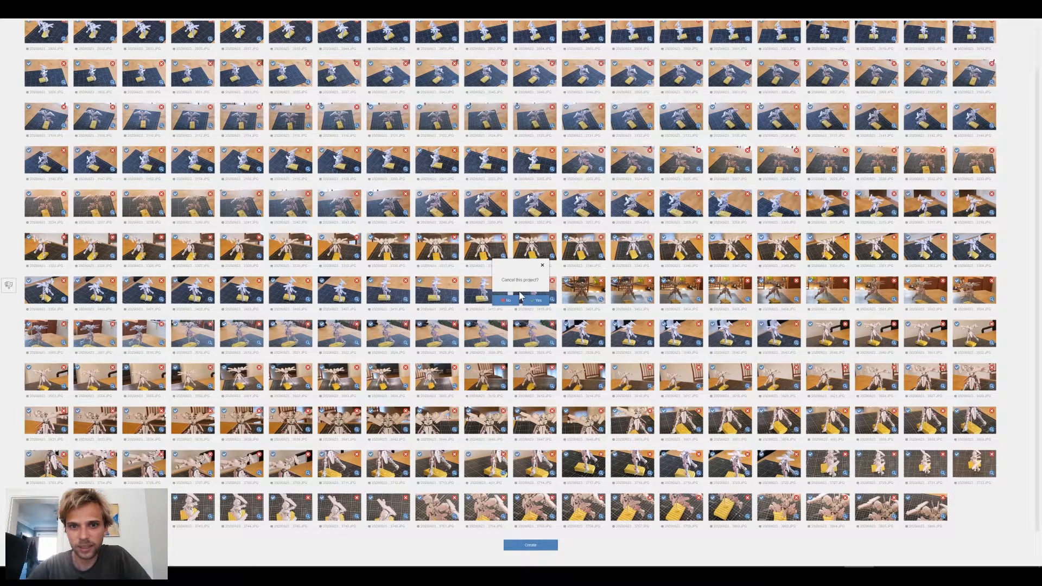
left_click(536, 300)
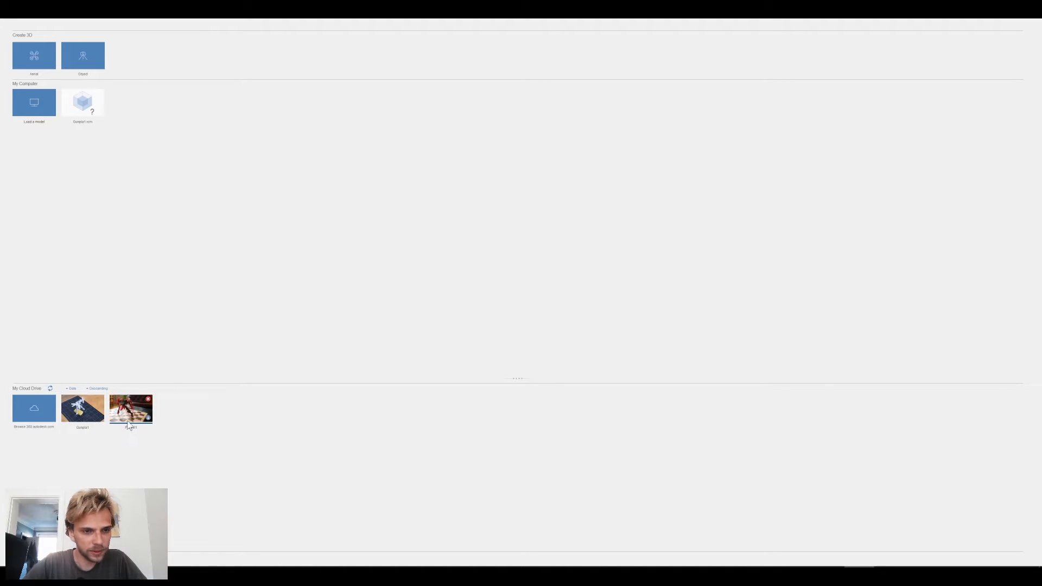
Step: Download the red figure project from My Cloud Drive to the Desktop folder
left_click(151, 421)
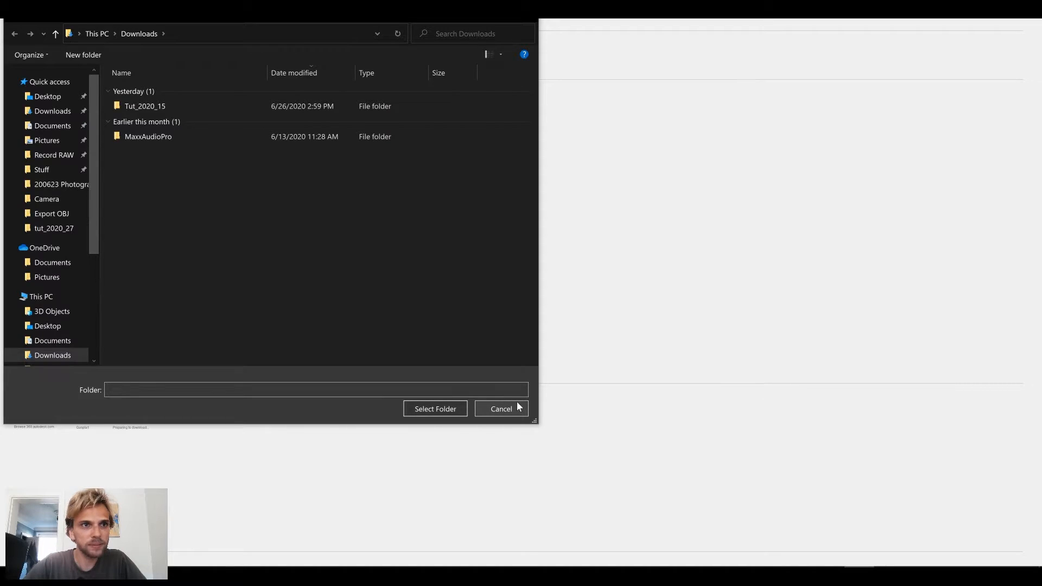
left_click(48, 97)
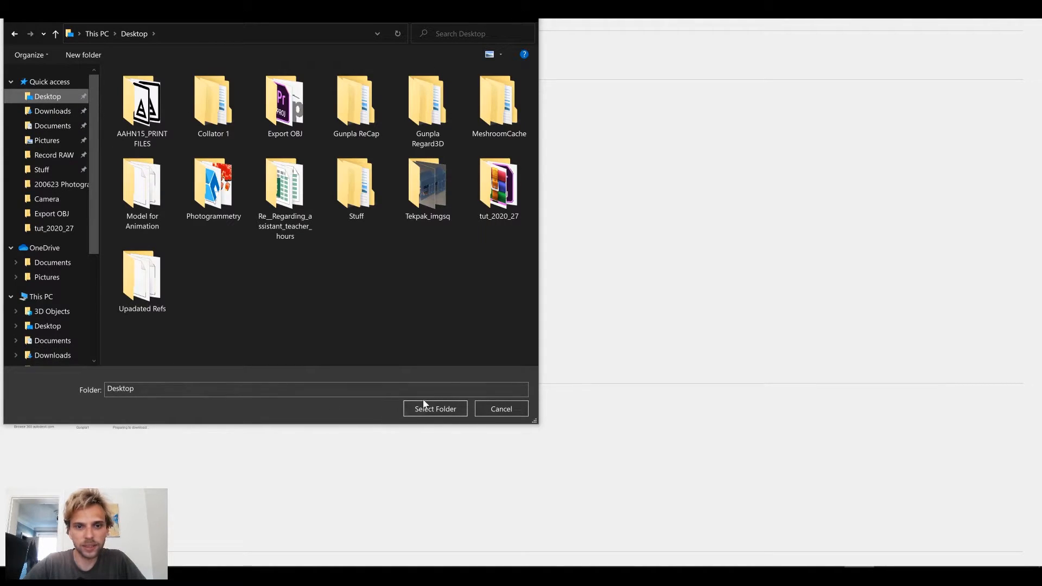
left_click(426, 409)
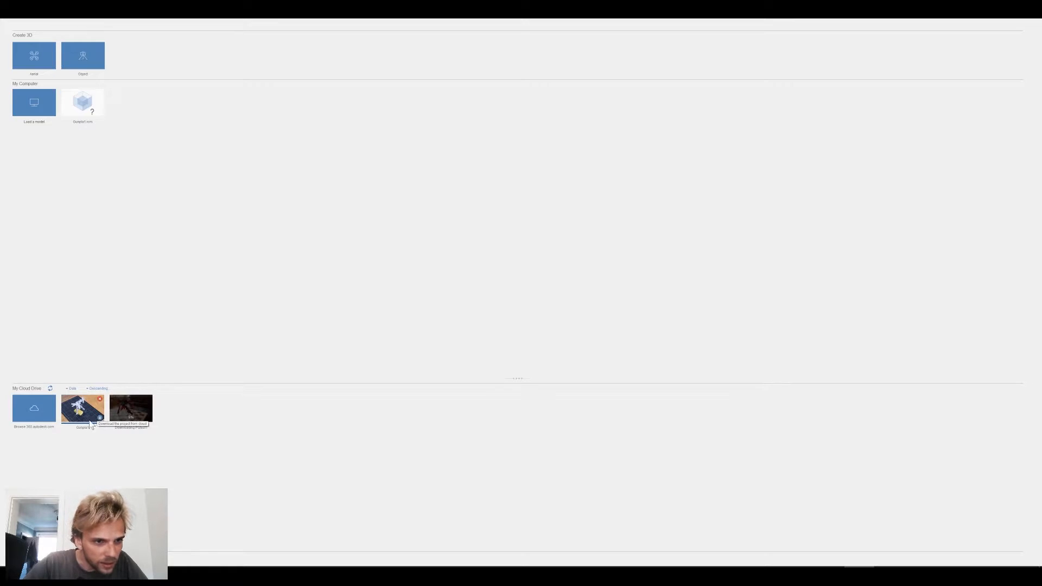
left_click(25, 416)
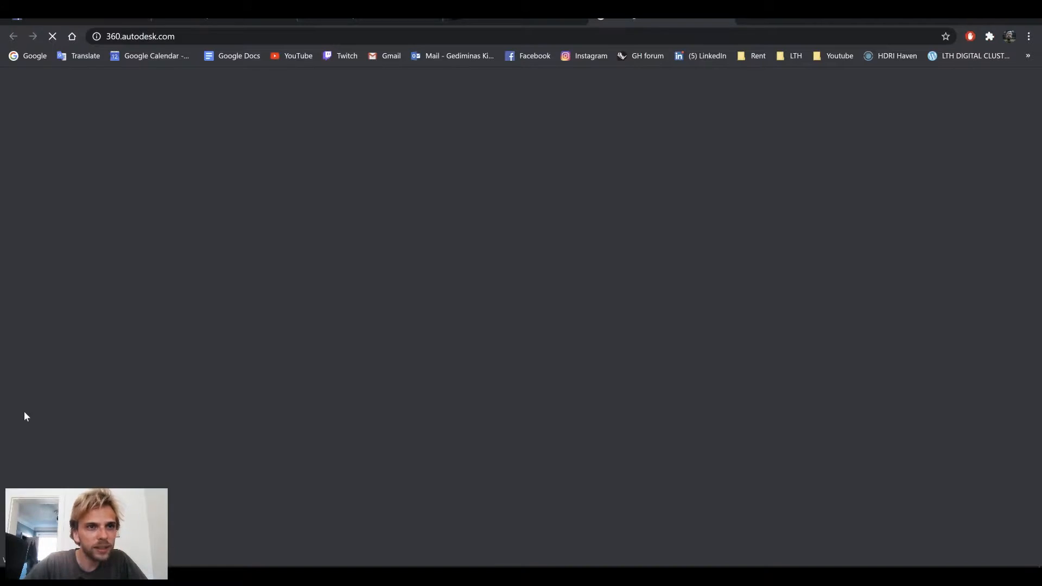
left_click(972, 12)
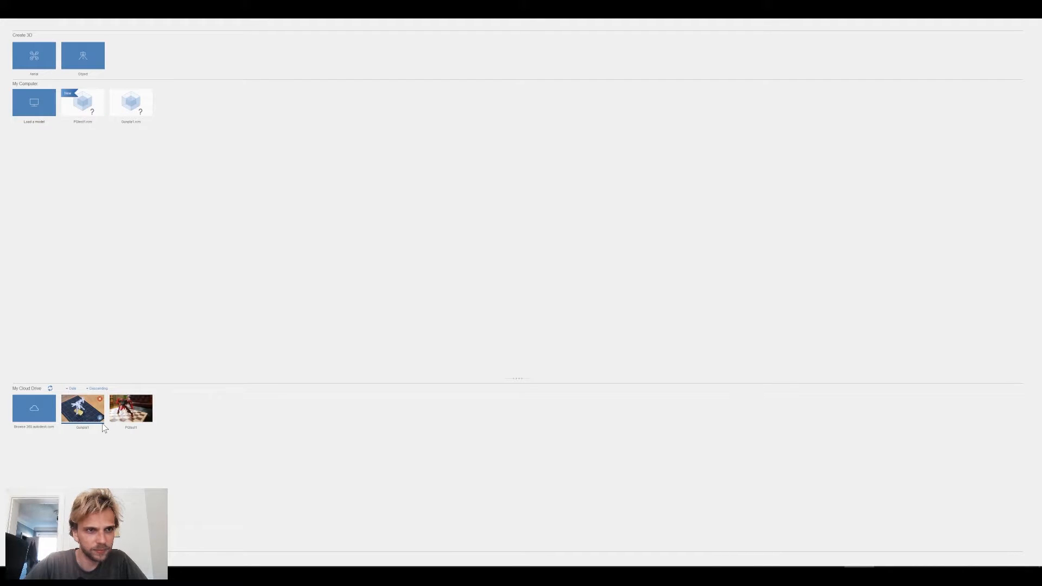
Step: Open the newly downloaded red figure model and examine the textured figure and chessboard from several sides
left_click(80, 107)
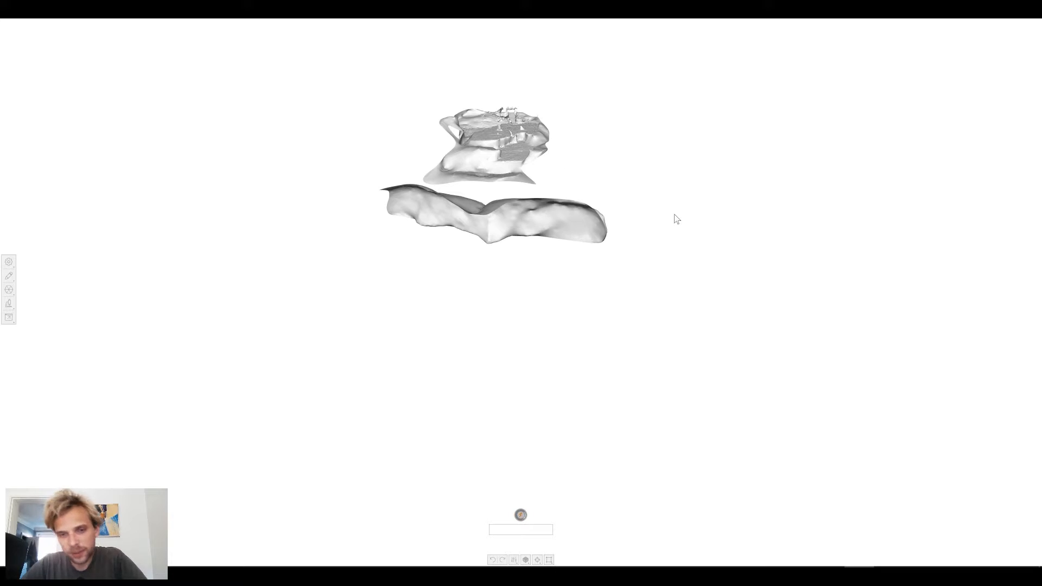
mouse_move(558, 210)
left_mouse_down()
mouse_move(595, 211)
mouse_move(463, 226)
mouse_move(369, 290)
mouse_move(558, 256)
mouse_move(586, 239)
mouse_move(309, 257)
mouse_move(581, 214)
mouse_move(563, 190)
left_mouse_up()
scroll(612, 271, "up", 8)
scroll(618, 291, "down", 5)
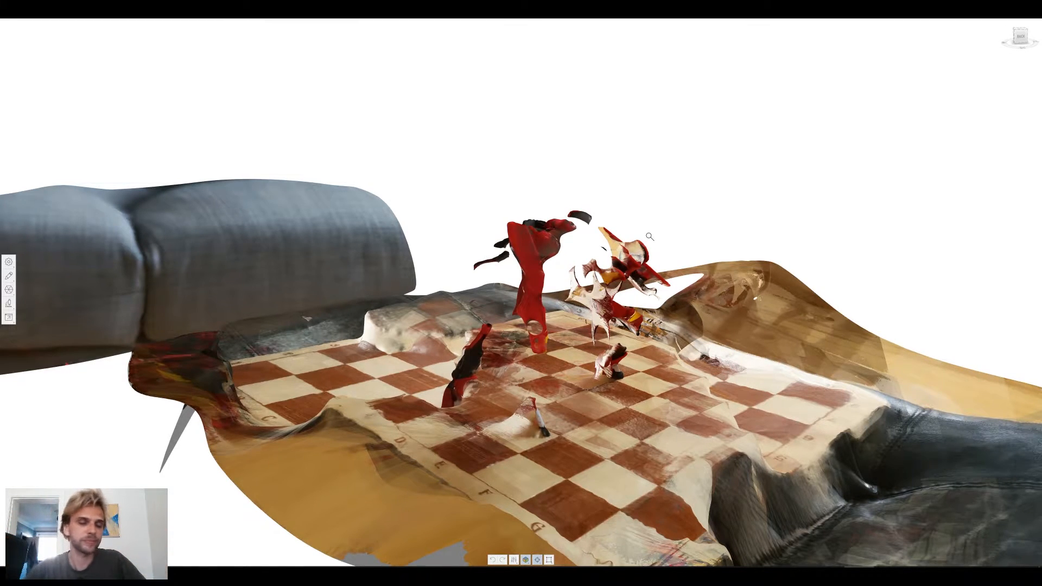
left_click_drag(617, 357, 436, 344)
scroll(562, 328, "up", 8)
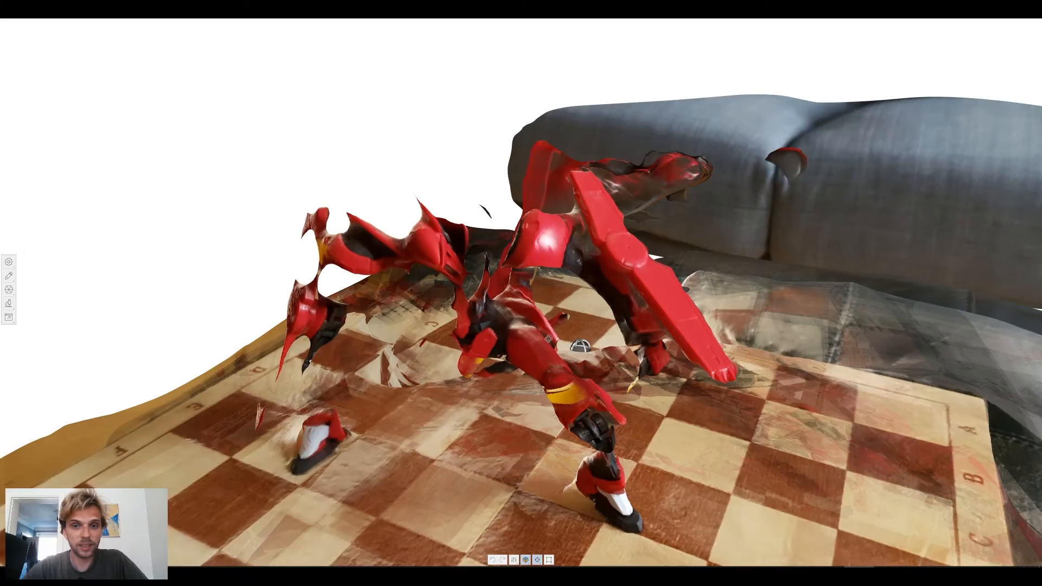
Step: Examine the red figure's legs, arms and broken fragments up close, from above and from behind over the chessboard
scroll(454, 396, "up", 6)
left_click_drag(443, 360, 531, 386)
left_click_drag(482, 293, 503, 337)
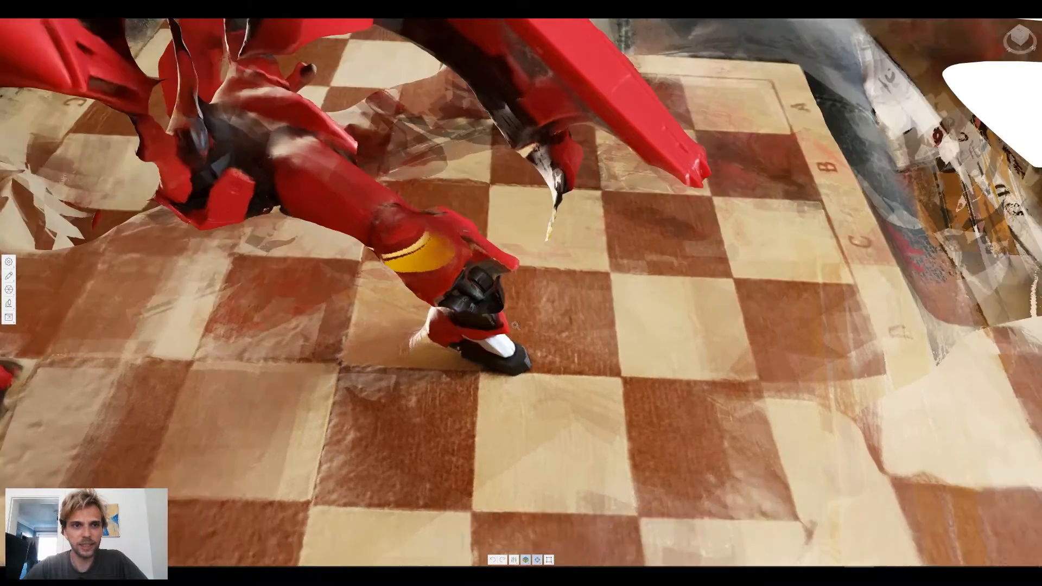
scroll(505, 326, "down", 5)
scroll(434, 234, "up", 5)
left_click_drag(472, 255, 220, 303)
scroll(150, 260, "up", 2)
scroll(149, 260, "down", 5)
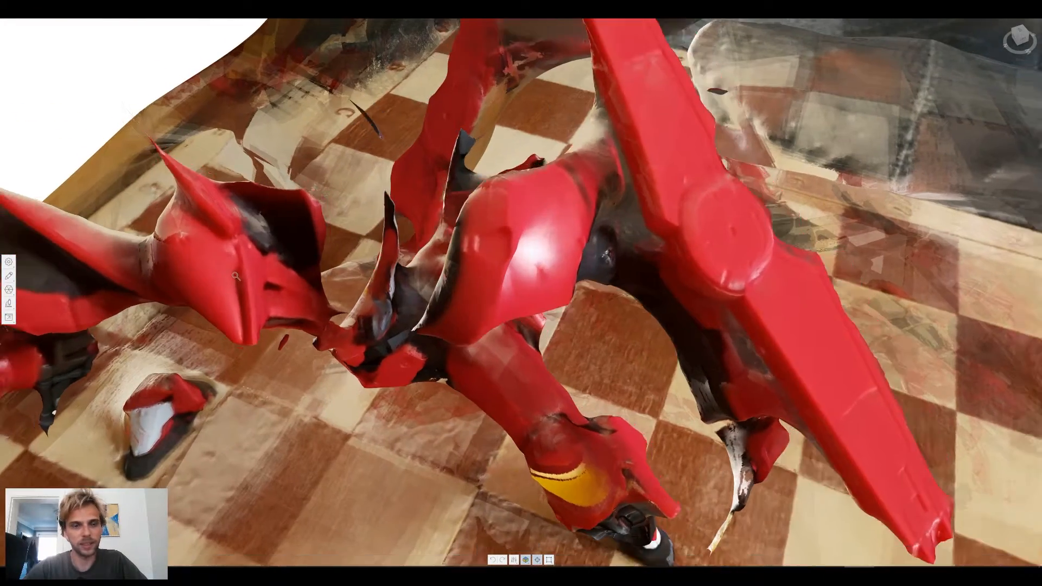
left_click_drag(266, 280, 486, 221)
scroll(485, 221, "down", 5)
left_click_drag(298, 293, 484, 220)
scroll(485, 220, "up", 4)
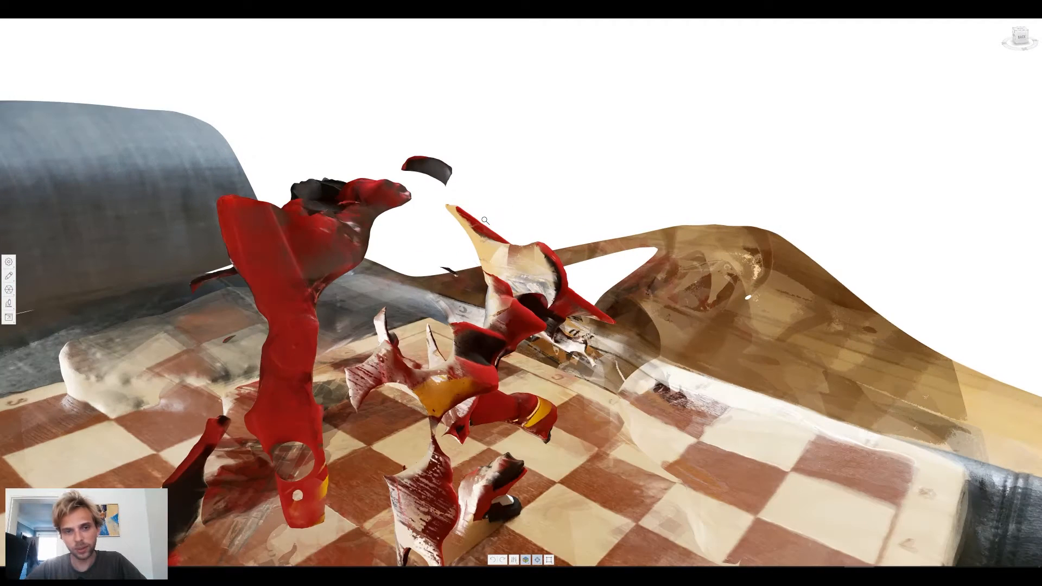
scroll(484, 219, "down", 2)
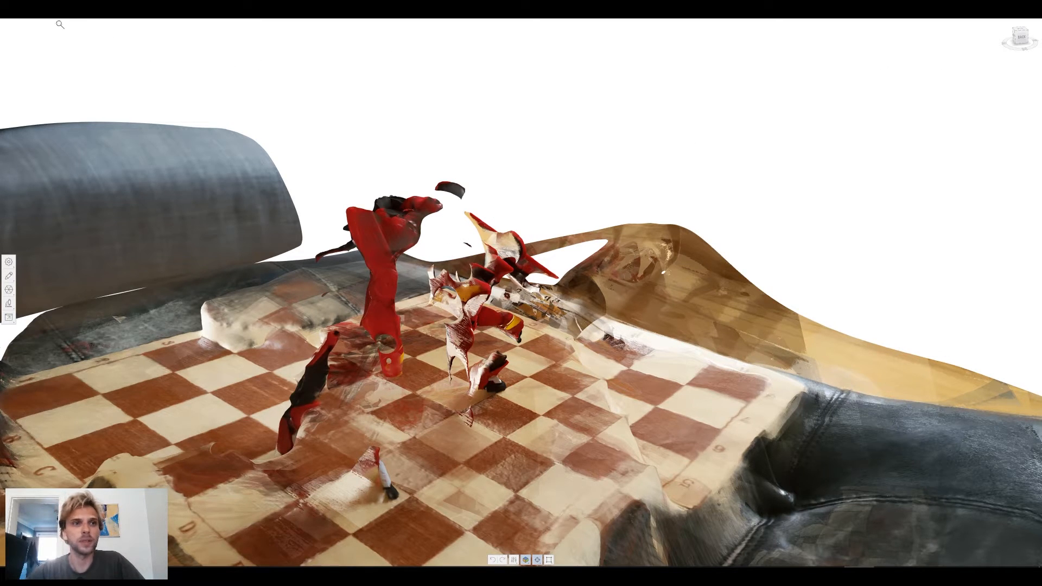
Step: Return to the project overview and open the white figure's model stored under My Computer
left_click(50, 20)
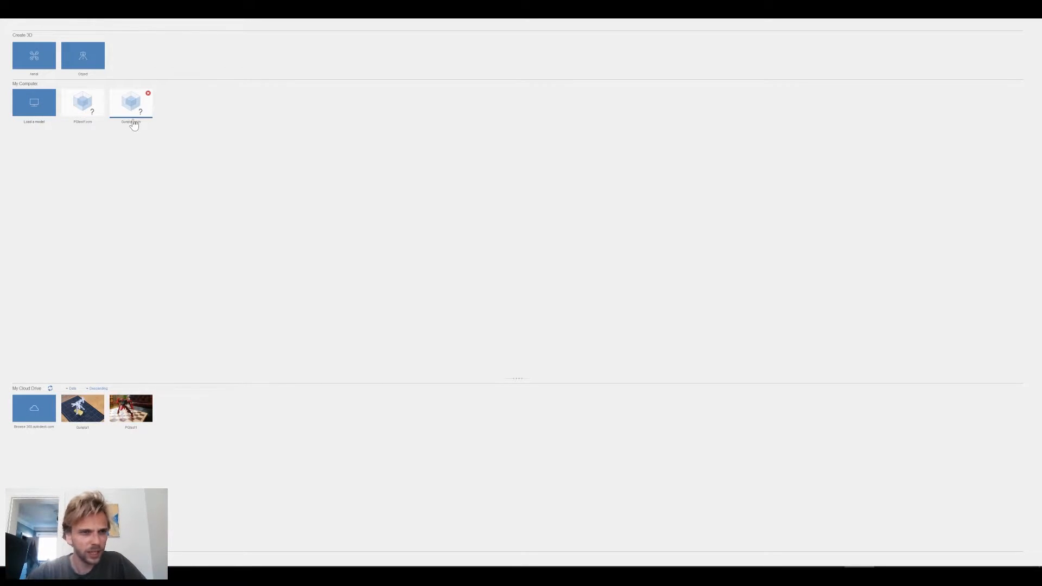
left_click(126, 111)
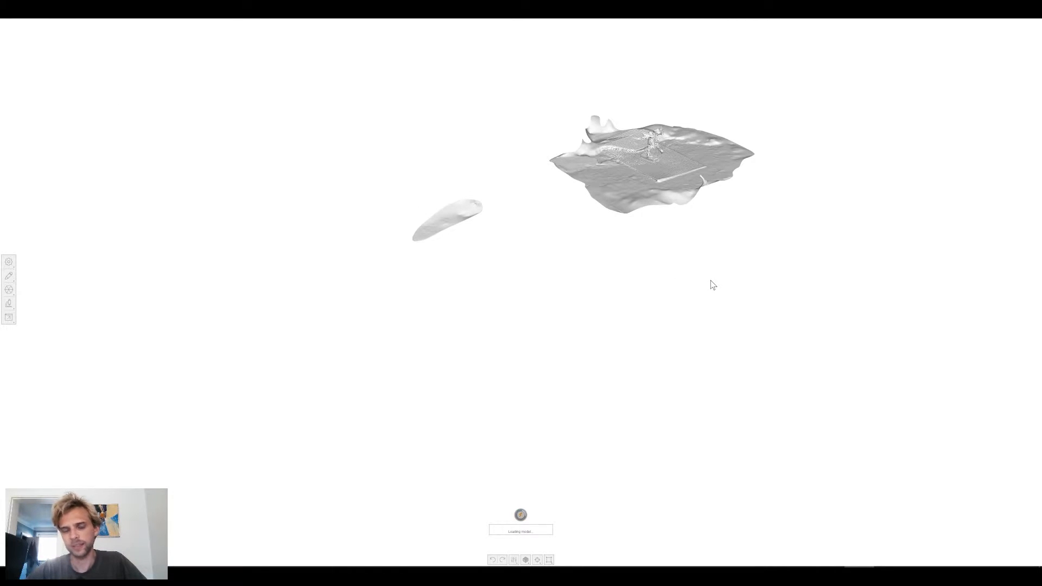
left_click_drag(684, 272, 358, 199)
scroll(345, 220, "up", 8)
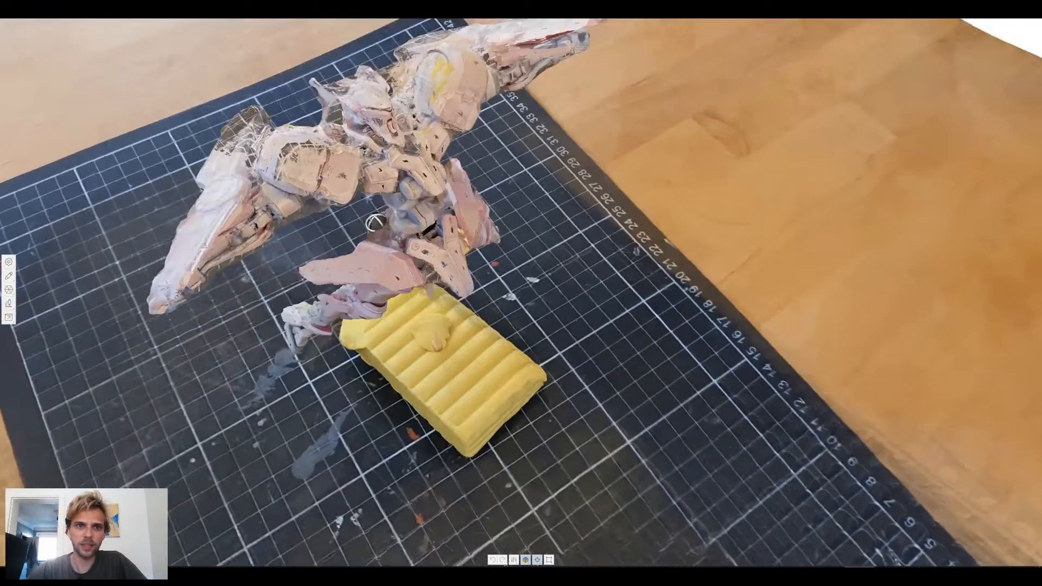
Step: Examine the textured white figure and the yellow block on the cutting mat up close, from above and from the front
scroll(358, 199, "up", 8)
scroll(358, 199, "down", 5)
scroll(446, 226, "up", 1)
left_click_drag(490, 217, 511, 170)
scroll(512, 171, "down", 3)
scroll(574, 234, "down", 2)
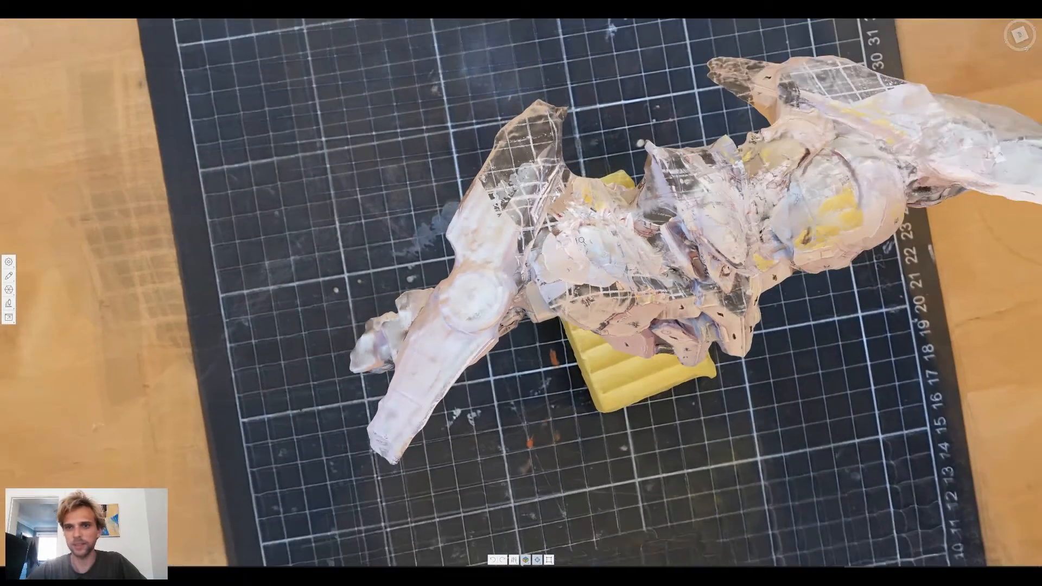
left_click_drag(582, 241, 607, 206)
left_click_drag(700, 300, 568, 185)
mouse_move(751, 340)
left_mouse_down()
mouse_move(618, 279)
mouse_move(777, 376)
mouse_move(722, 293)
mouse_move(749, 341)
left_mouse_up()
middle_click_drag(749, 341, 455, 130)
scroll(455, 130, "down", 2)
left_click_drag(461, 187, 550, 185)
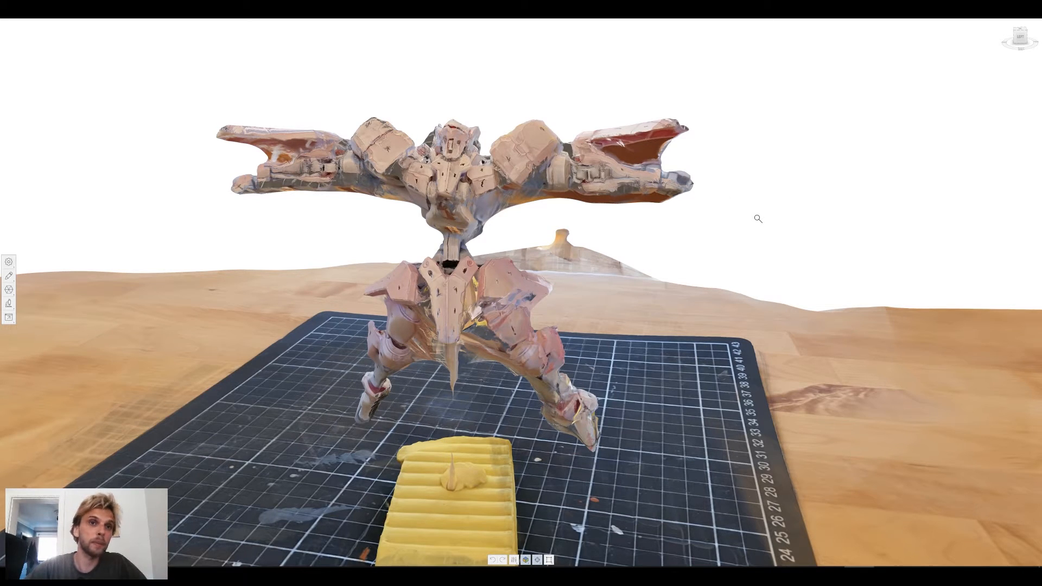
Step: Examine the white figure's arms and legs at mat level, and show the model's export options
middle_click_drag(672, 223, 756, 223)
right_click_drag(720, 232, 655, 228)
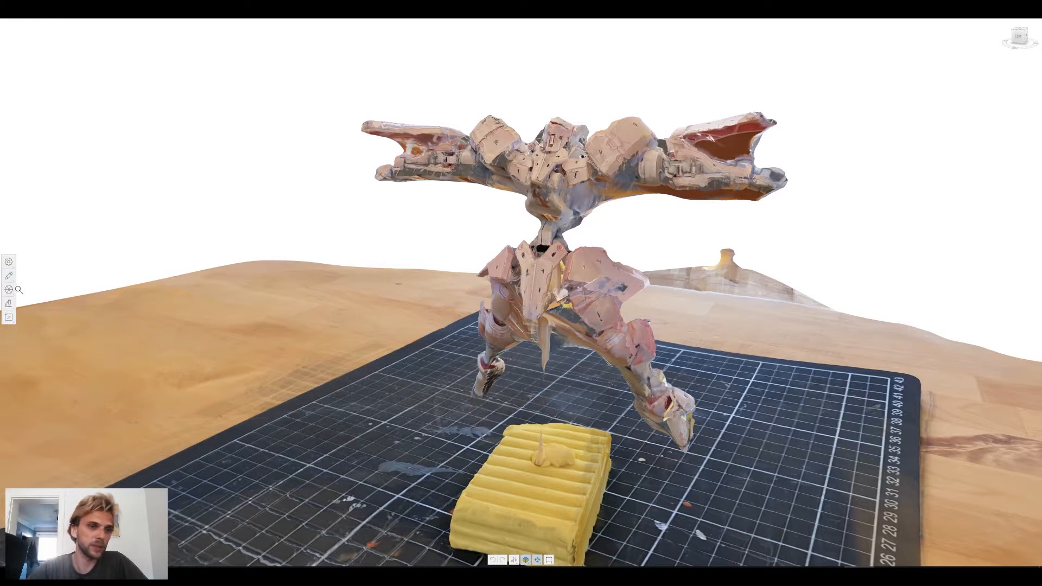
right_click_drag(605, 361, 587, 344)
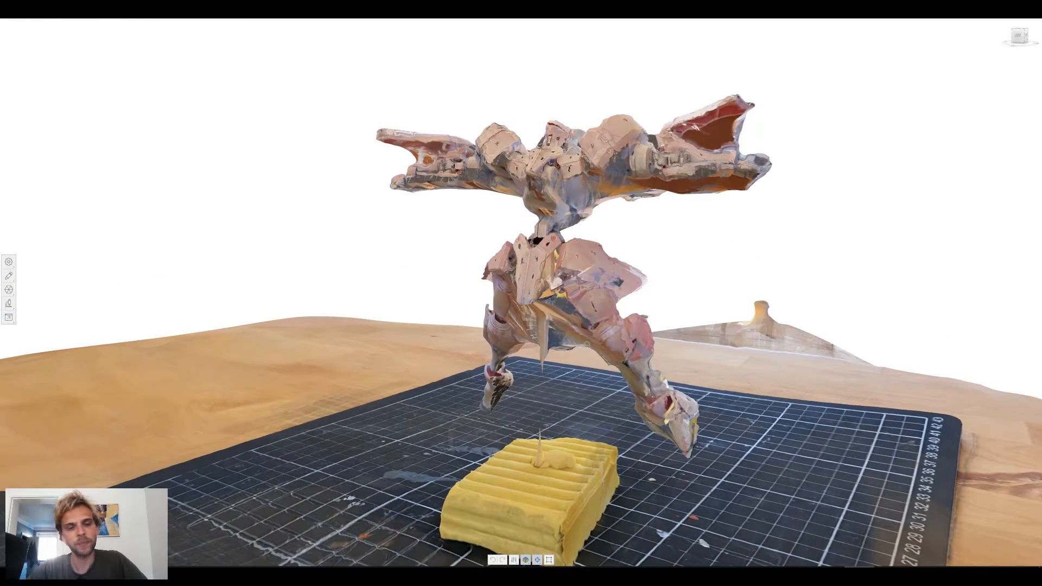
scroll(667, 347, "down", 3)
right_click_drag(733, 356, 806, 382)
middle_click_drag(806, 382, 705, 325)
scroll(334, 297, "up", 5)
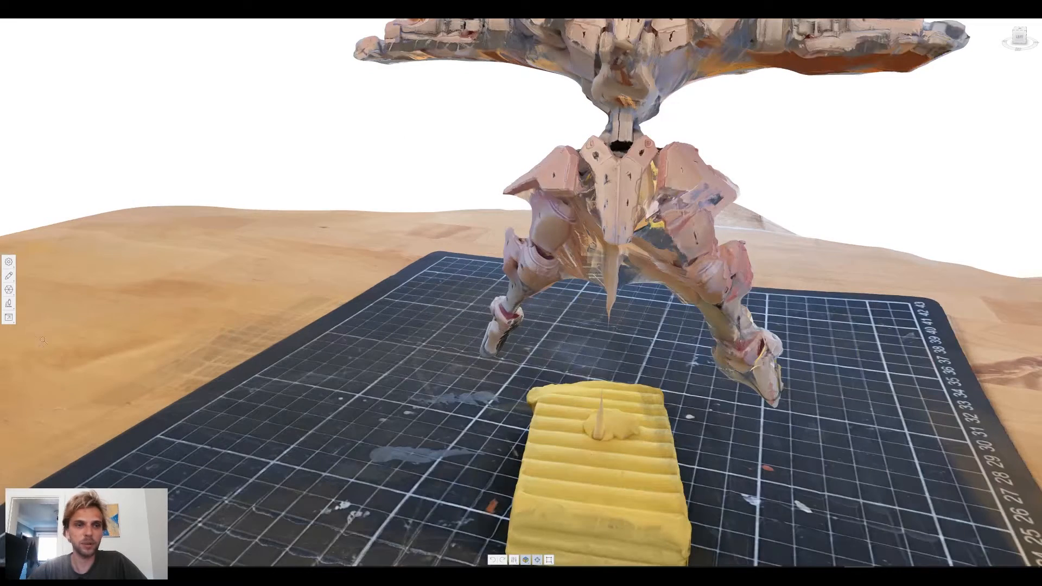
left_click(8, 319)
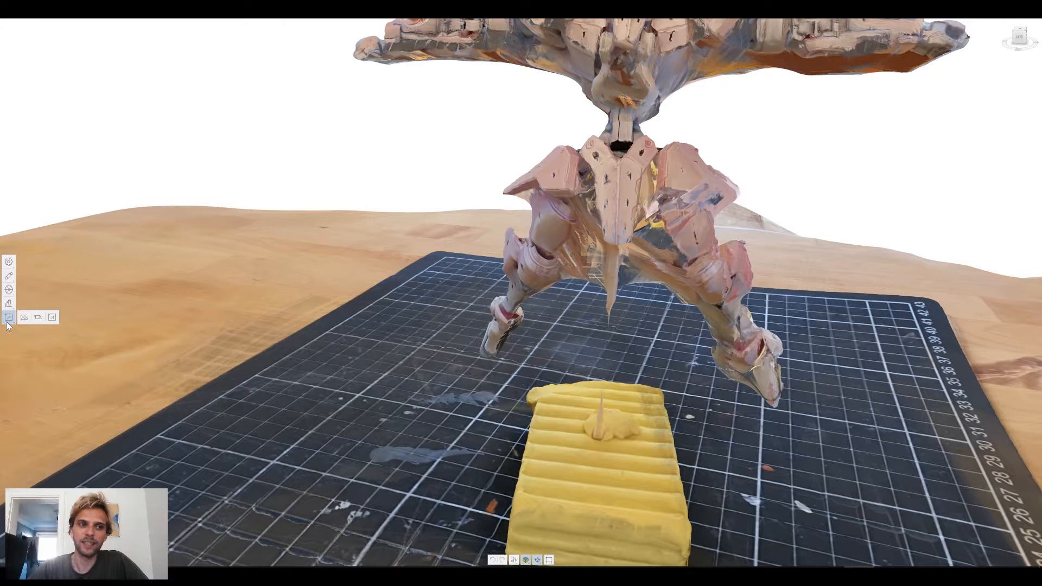
left_click(52, 319)
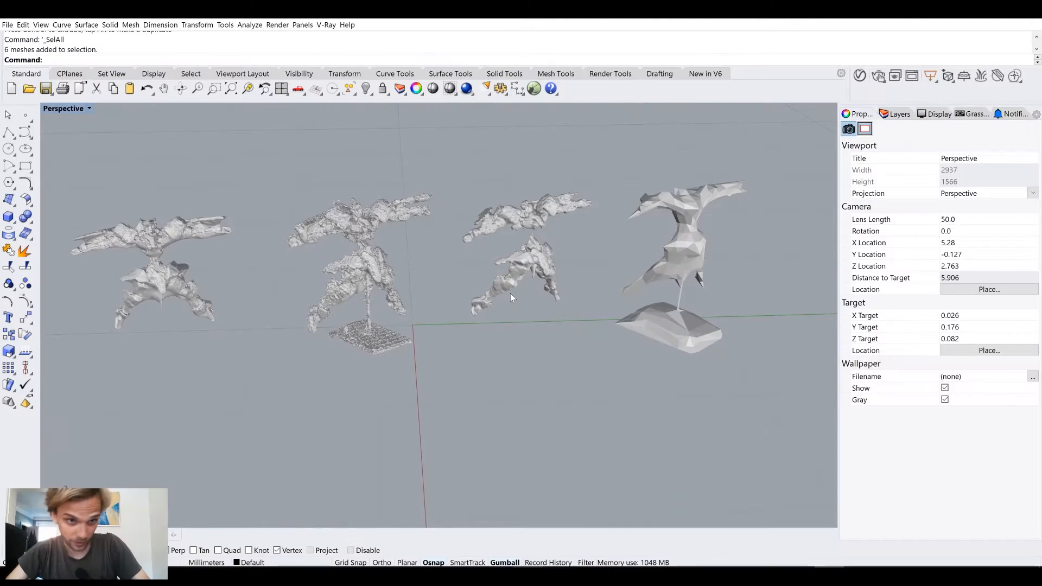
Step: In Rhino, inspect the ReCap figure mesh without a stand from the front, and compare it with the whole row of scans
right_click_drag(402, 307, 610, 309, "shift")
scroll(347, 256, "up", 6)
scroll(444, 337, "up", 4)
right_click_drag(443, 337, 408, 257)
right_click_drag(408, 257, 451, 321, "shift")
scroll(451, 321, "down", 2)
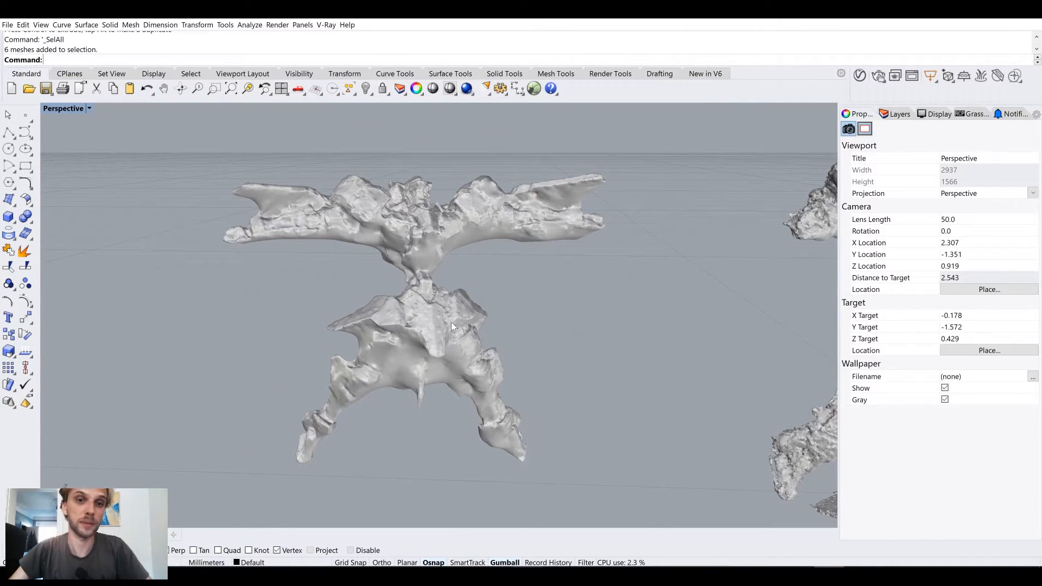
right_click_drag(451, 321, 512, 327)
scroll(513, 324, "down", 6)
mouse_move(594, 308)
right_mouse_down("shift")
mouse_move(433, 267)
mouse_move(598, 289)
right_mouse_up("shift")
scroll(433, 266, "down", 4)
right_click_drag(599, 289, 507, 289, "shift")
scroll(506, 287, "up", 2)
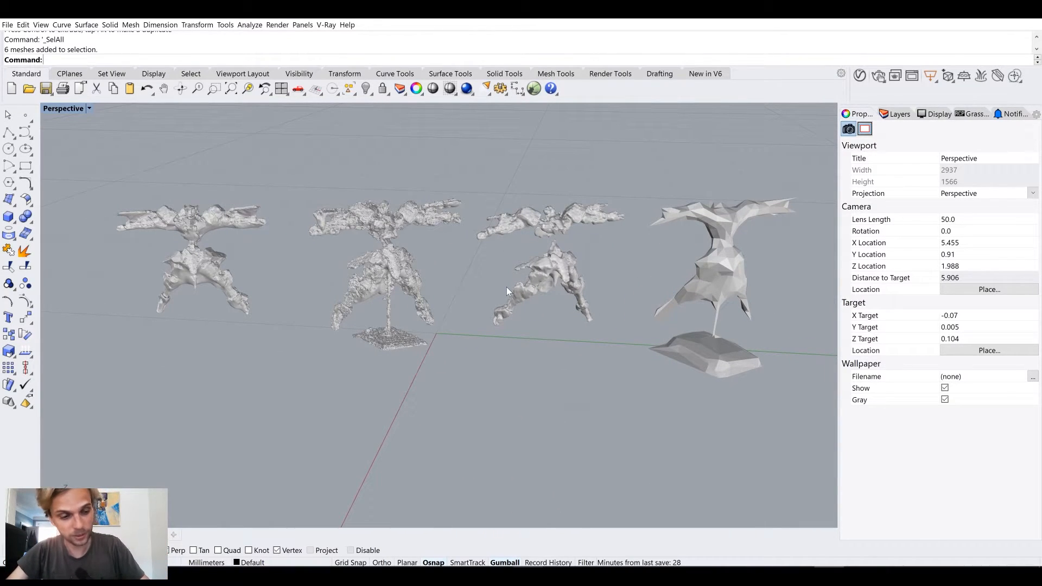
Step: Inspect the coarse low-poly figure mesh on its faceted base from the front and the side
scroll(500, 228, "up", 8)
right_click_drag(741, 217, 473, 244, "shift")
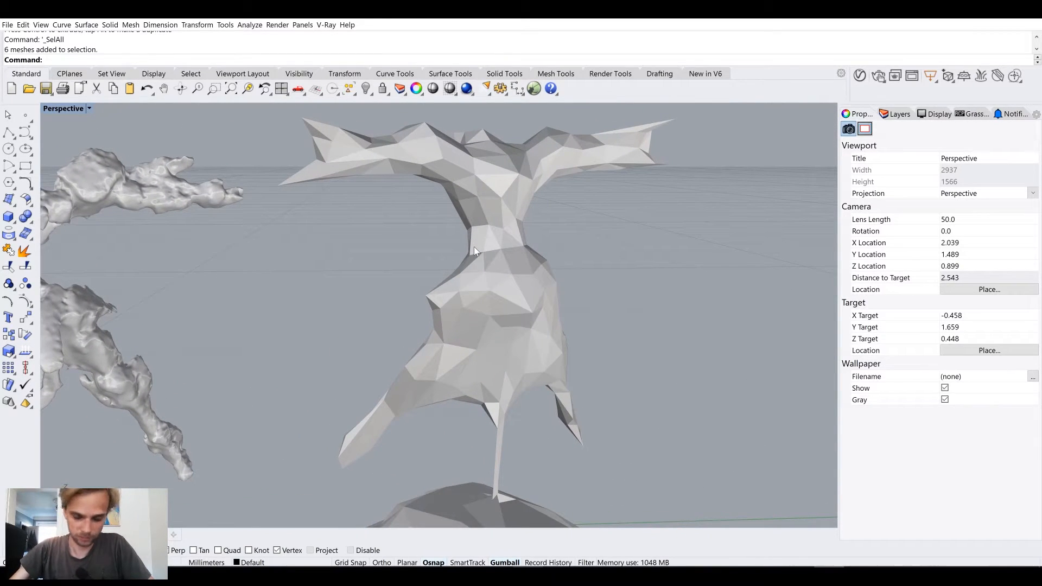
scroll(474, 247, "down", 2)
mouse_move(473, 246)
right_mouse_down("shift")
mouse_move(491, 202)
mouse_move(451, 243)
mouse_move(523, 243)
mouse_move(454, 244)
right_mouse_up("shift")
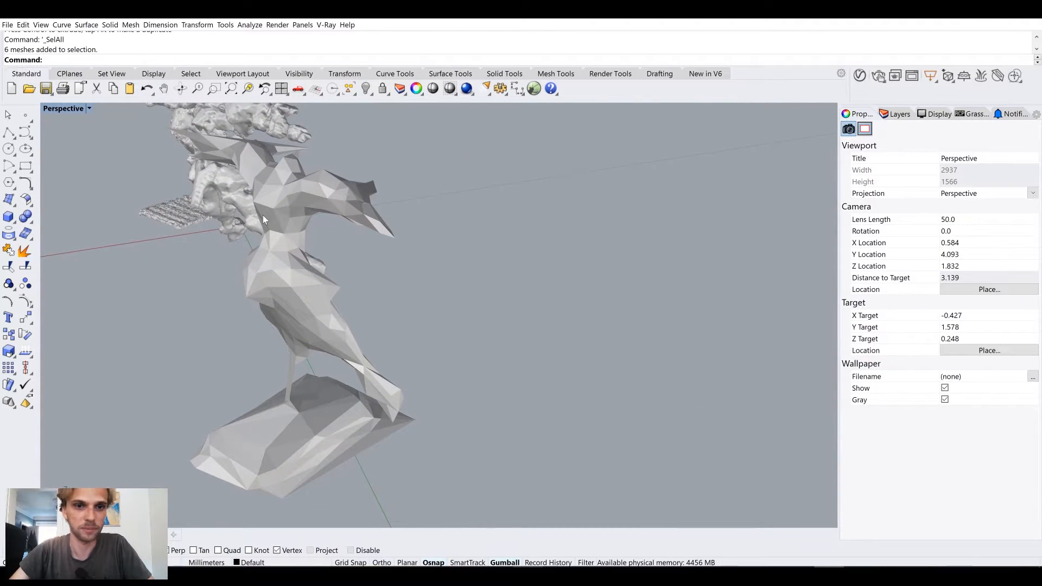
right_click_drag(263, 215, 549, 266)
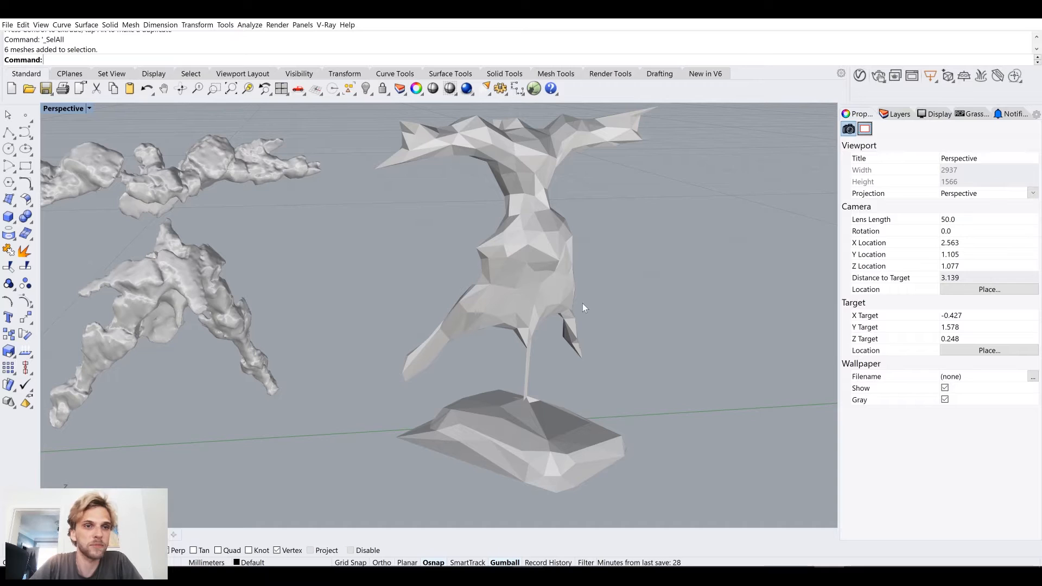
Step: Inspect the smooth figure mesh split at the waist, highlighting its mesh briefly to check which parts belong together
key("shift+Left")
key("shift+Left")
key("shift+Left")
key("shift+Left")
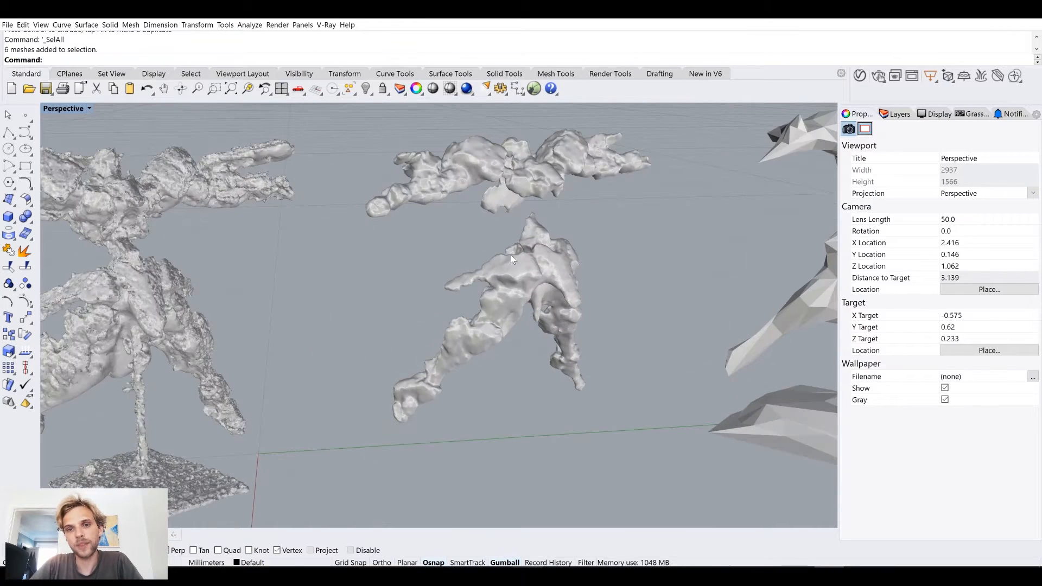
right_click_drag(510, 255, 431, 256)
scroll(423, 268, "up", 3)
left_click(441, 293)
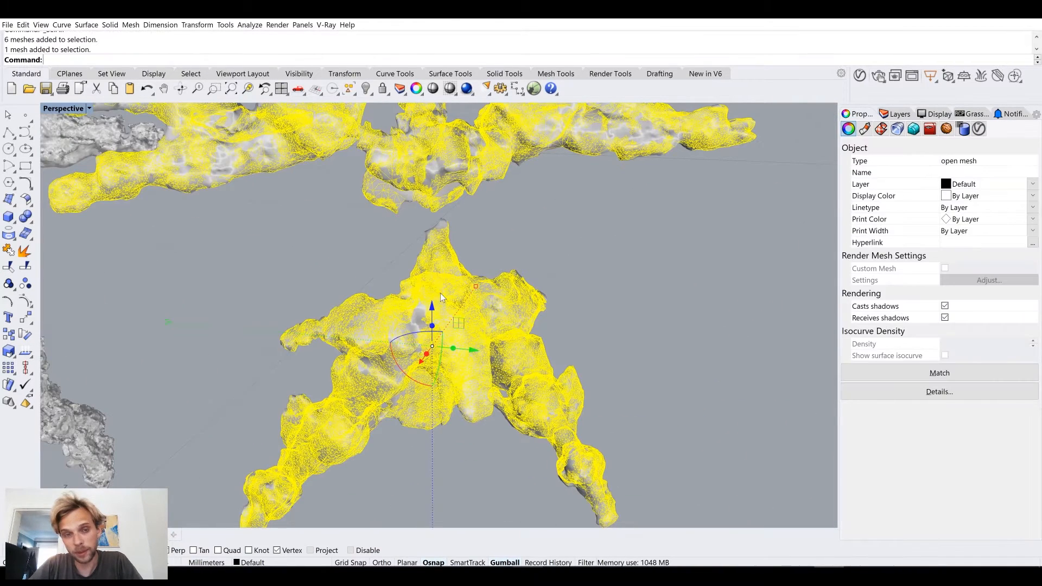
left_click(585, 243)
right_click_drag(462, 279, 594, 290)
key("Home")
key("Home")
key("Home")
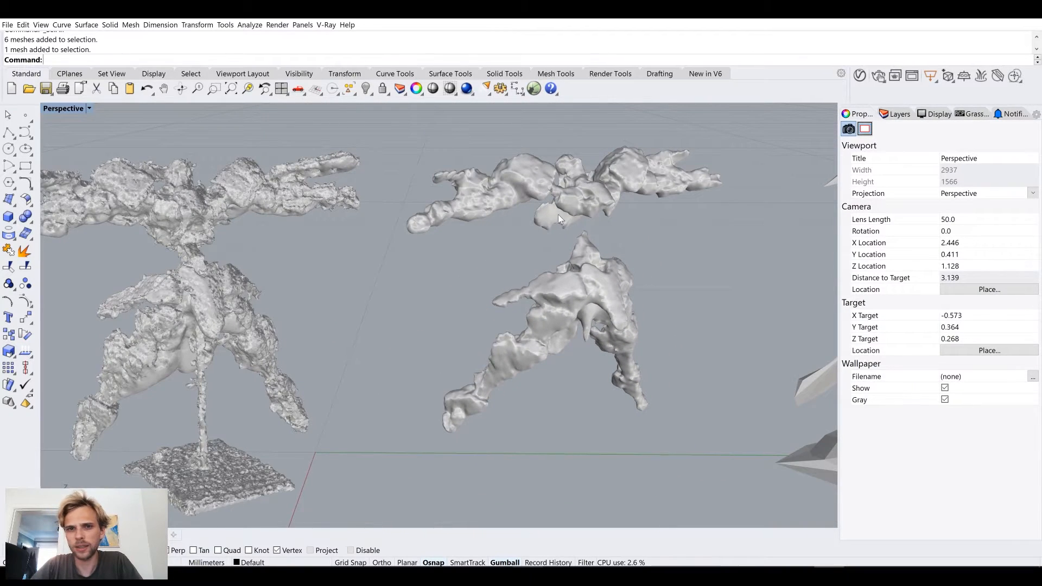
Step: Examine the smooth figure's lower body and legs at close range and from a low angle
scroll(461, 247, "up", 4)
right_click_drag(444, 272, 478, 267)
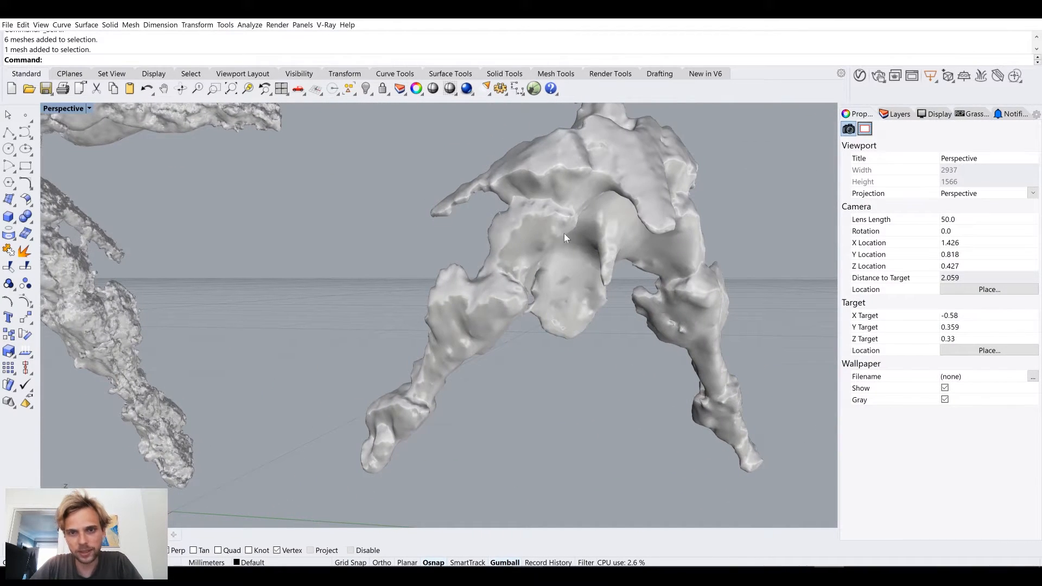
right_click_drag(565, 233, 507, 251)
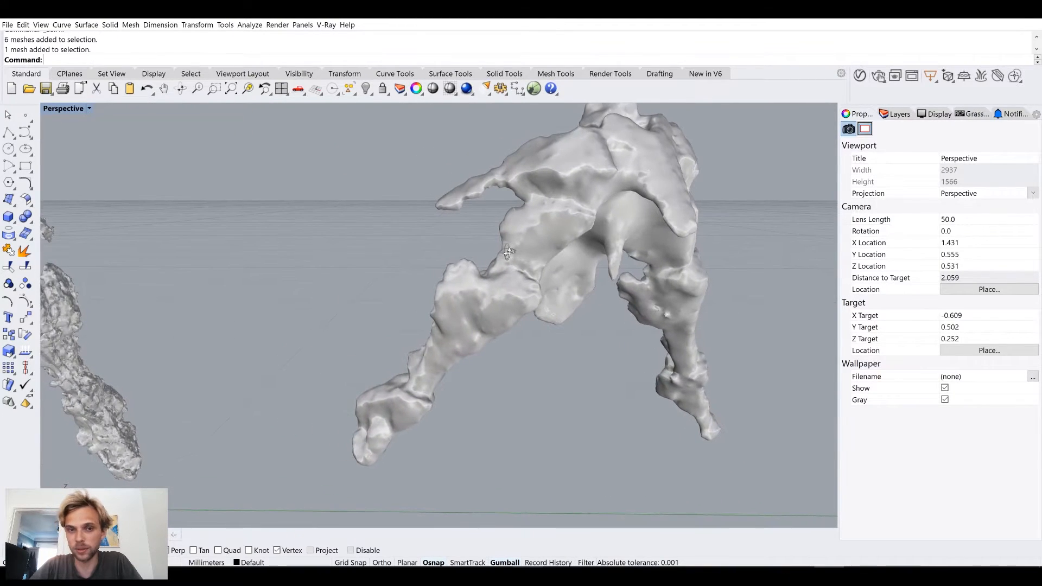
scroll(507, 251, "down", 6)
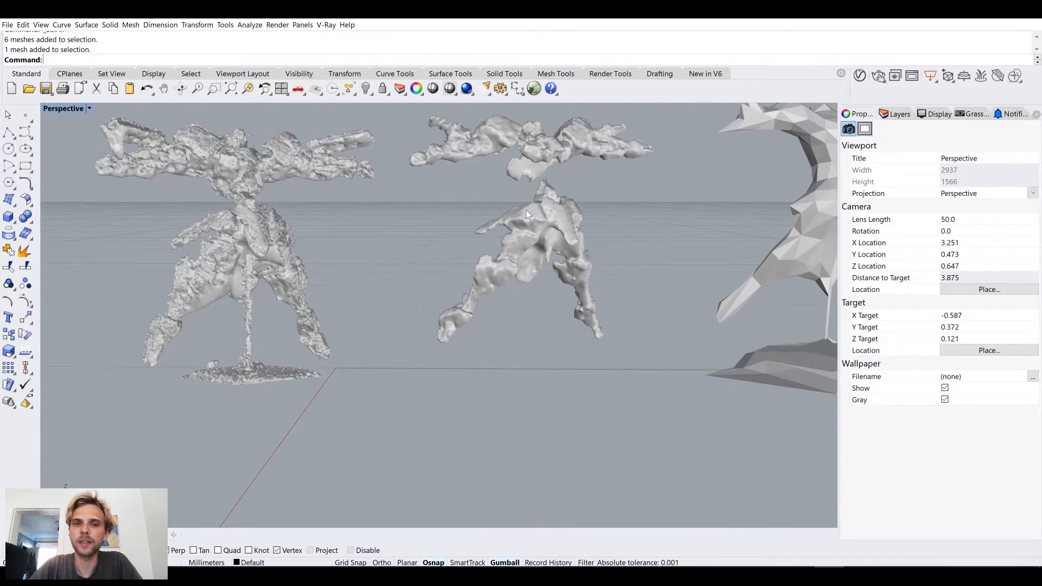
scroll(525, 212, "up", 4)
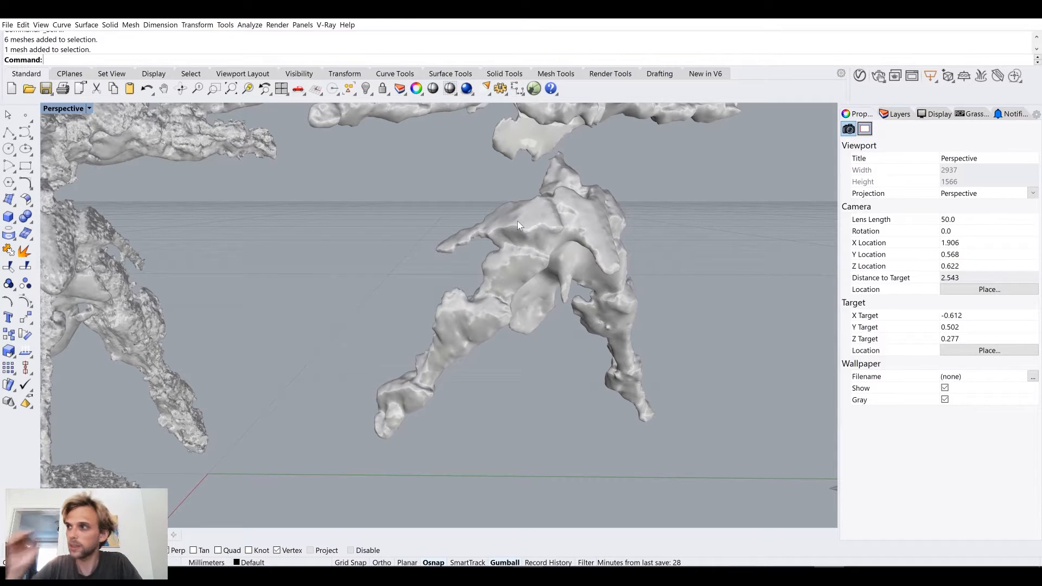
scroll(517, 220, "down", 6)
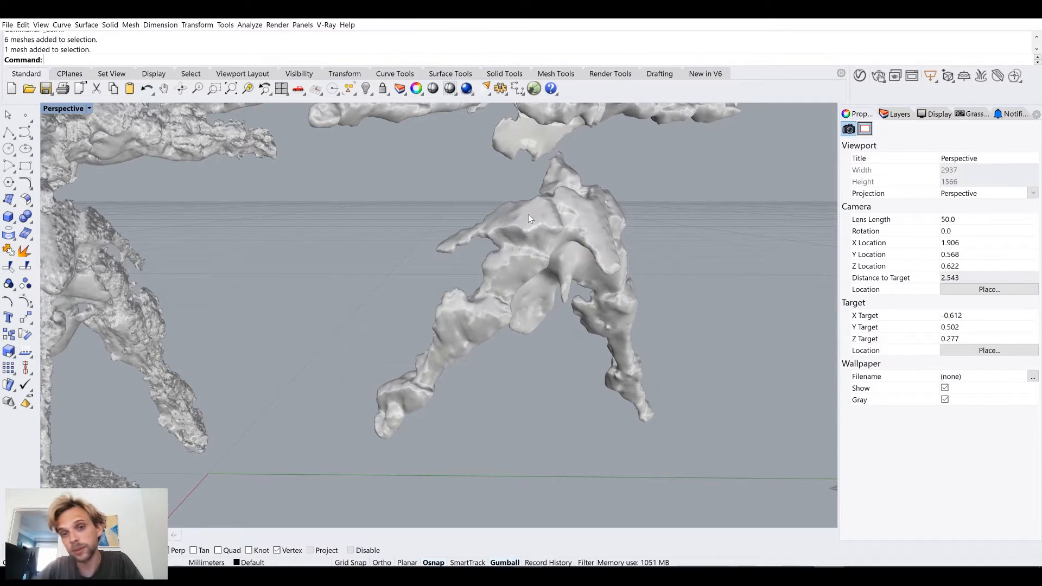
Step: Compare the neighbouring scans, select the three meshes of the smooth split figure and zoom to the selection
right_click_drag(382, 263, 447, 275, "shift")
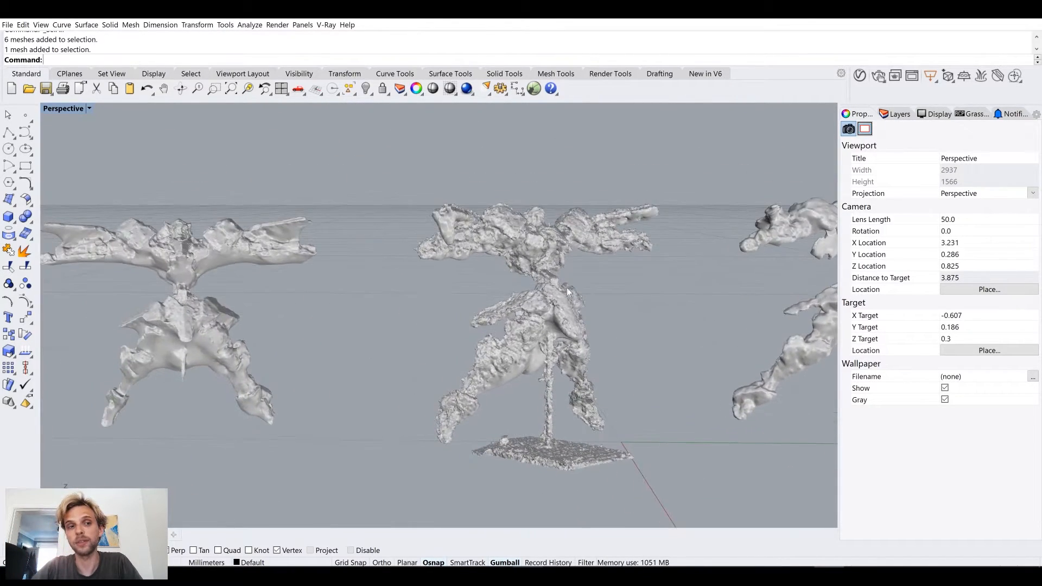
scroll(297, 281, "up", 5)
right_click_drag(278, 271, 471, 184, "shift")
left_click_drag(549, 459, 413, 123)
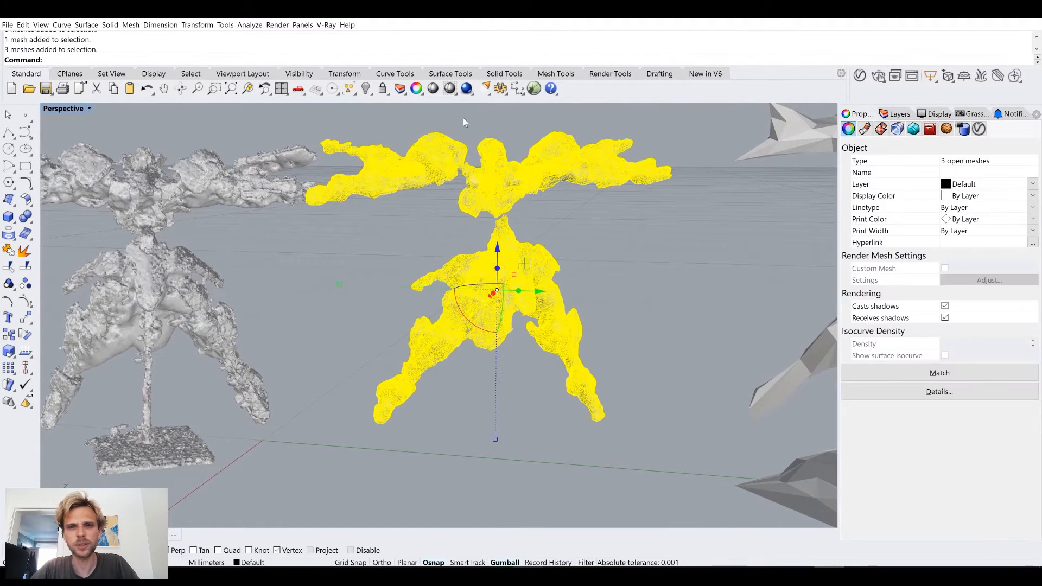
type("zs")
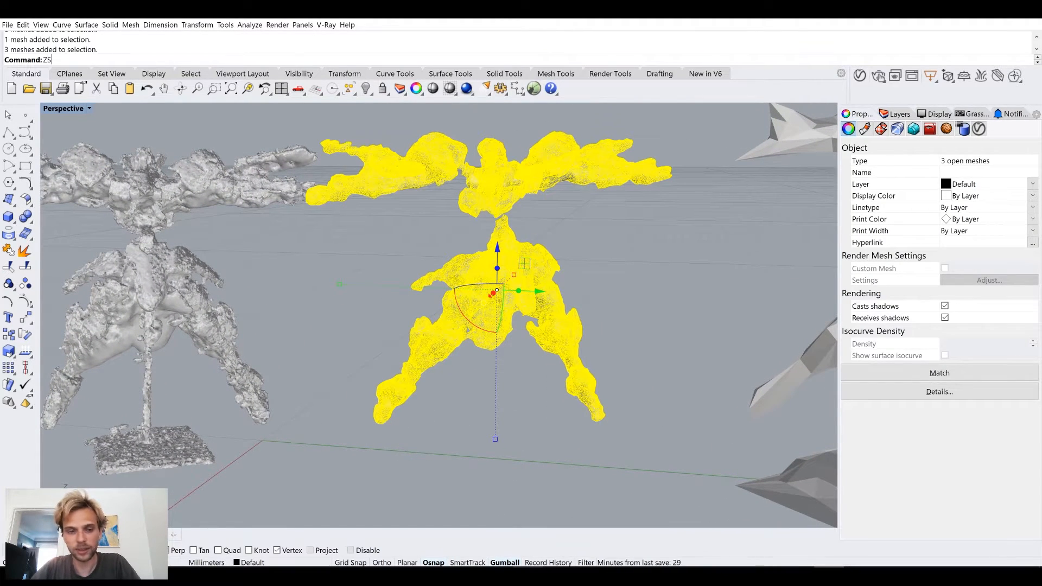
key("Return")
key("Escape")
Step: Examine the smooth figure's upper body, back and legs from behind, and highlight its three meshes beside the other scans
scroll(428, 156, "up", 5)
right_click_drag(428, 156, 401, 337)
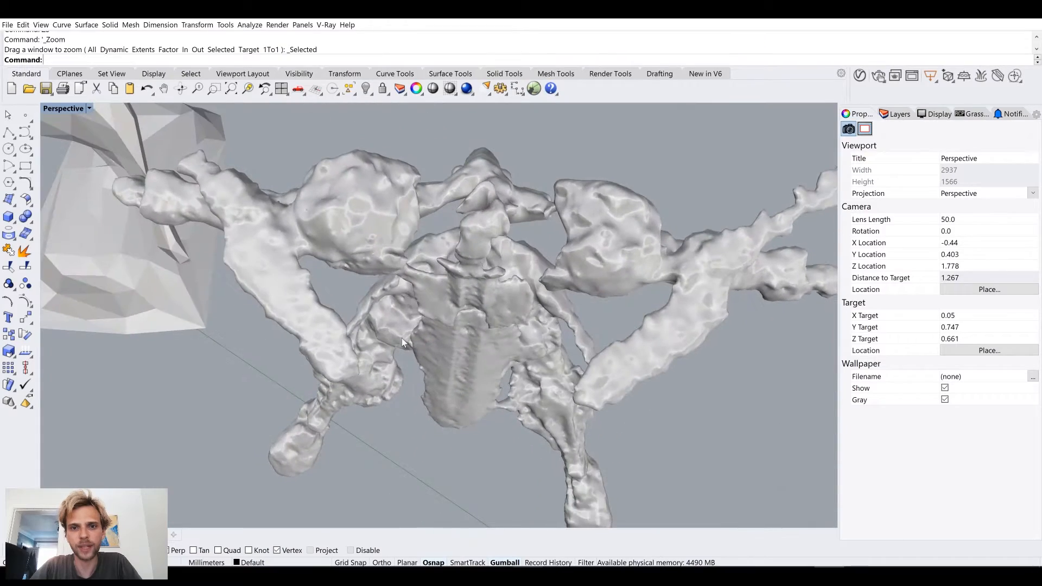
right_click_drag(367, 385, 460, 233)
scroll(562, 395, "up", 8)
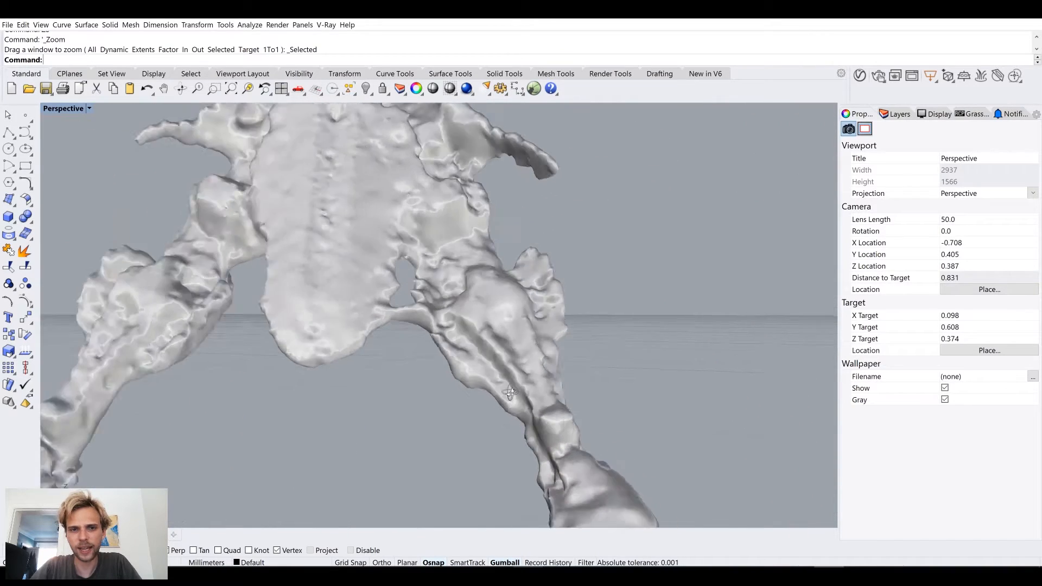
right_click_drag(562, 396, 505, 423)
right_click_drag(531, 376, 413, 284)
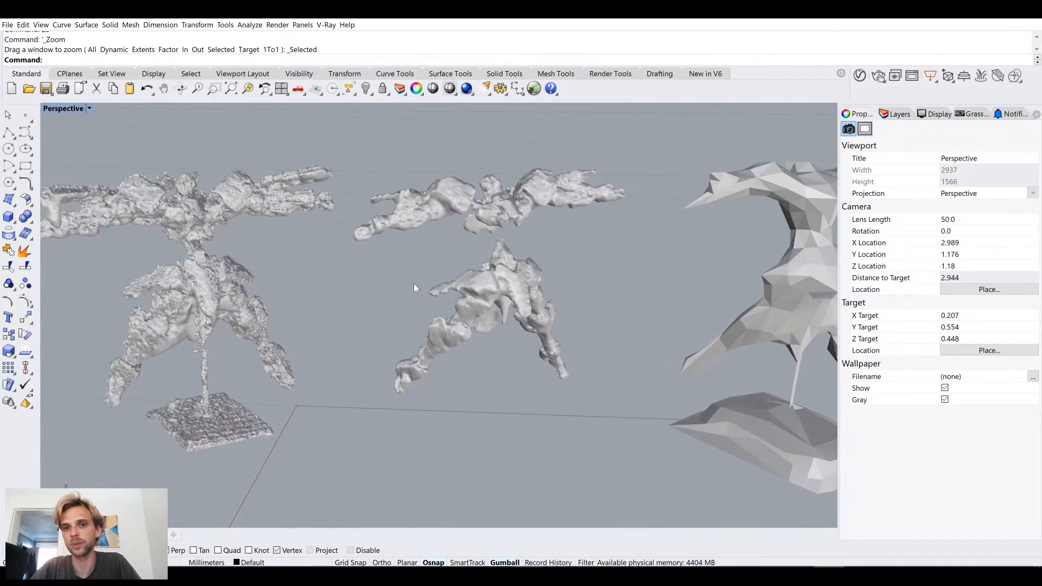
left_click_drag(599, 451, 370, 151)
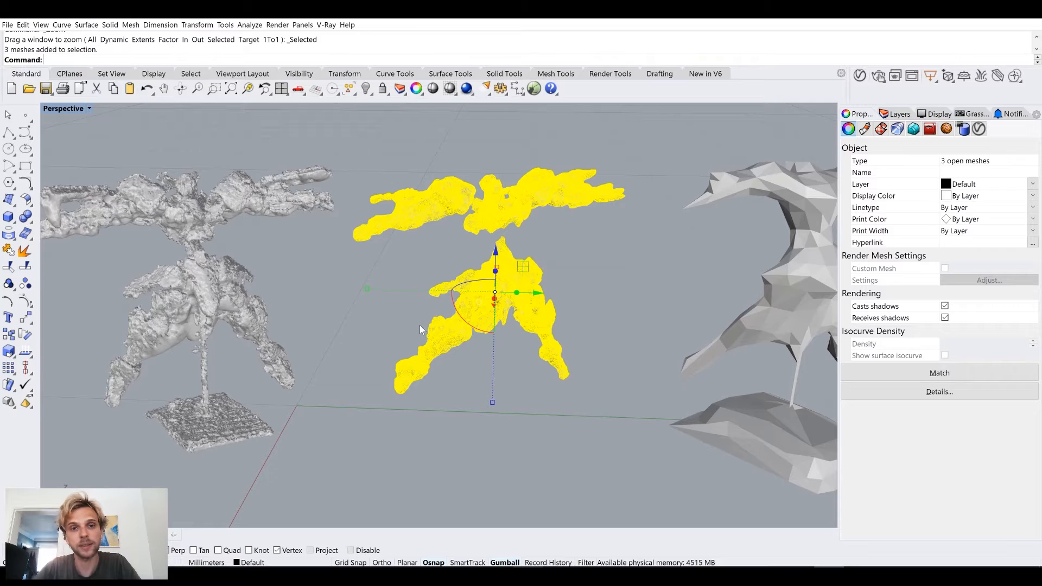
left_click(645, 375)
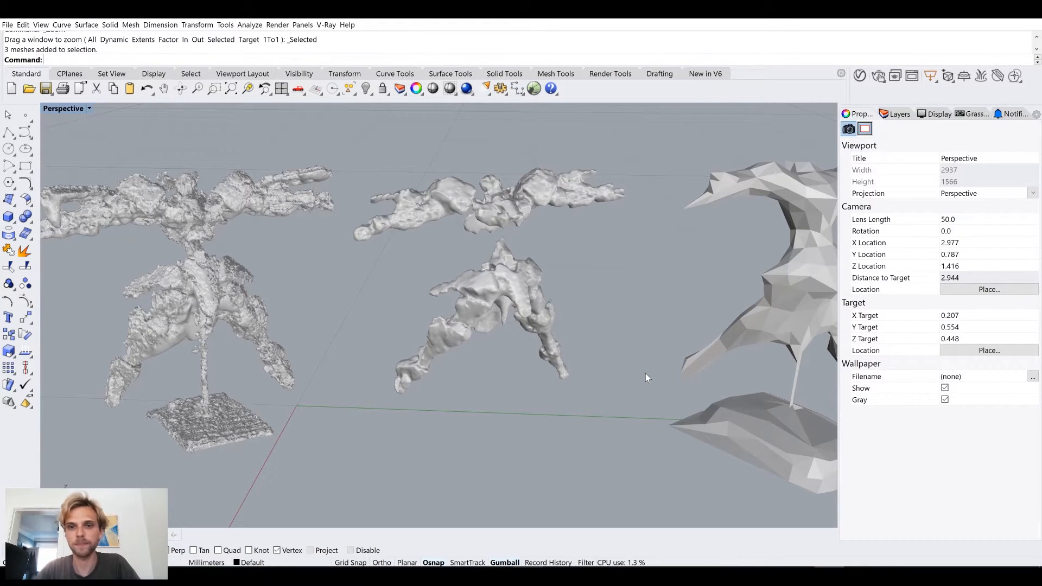
Step: Examine the webbed figure mesh and the rough scan with the ribbed base beside it at close range
right_click_drag(396, 374, 778, 340, "shift")
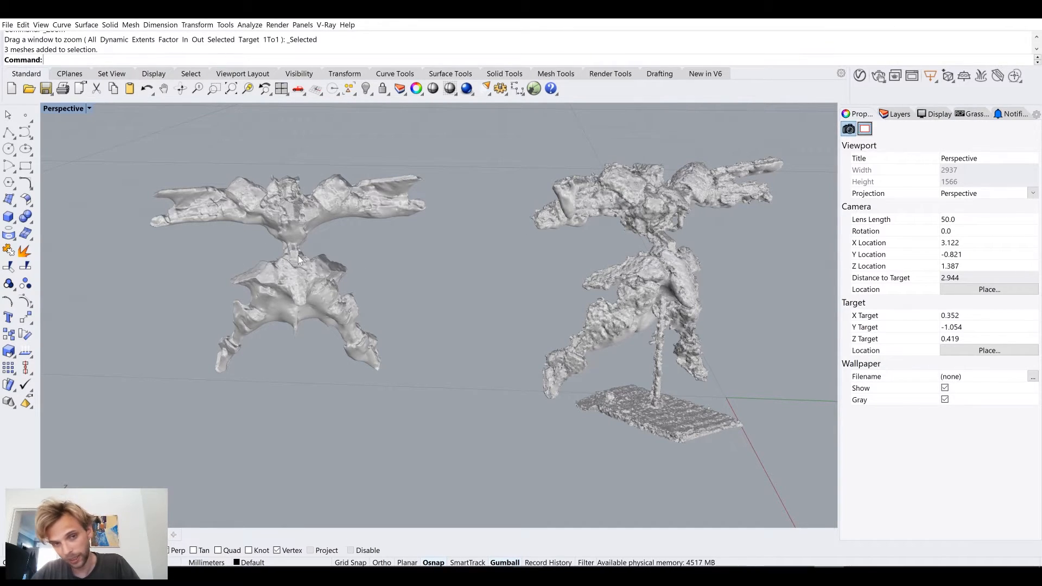
right_click_drag(506, 294, 369, 302, "shift")
scroll(536, 262, "up", 4)
right_click_drag(536, 262, 392, 352)
scroll(360, 209, "up", 2)
scroll(361, 209, "up", 2)
right_click_drag(361, 209, 578, 163)
scroll(377, 234, "up", 4)
scroll(377, 235, "down", 10)
Step: Examine the smooth split figure's back at close range and compare it with the low-poly scan
right_click_drag(329, 255, 628, 391, "shift")
right_click_drag(361, 282, 433, 197)
scroll(433, 196, "up", 8)
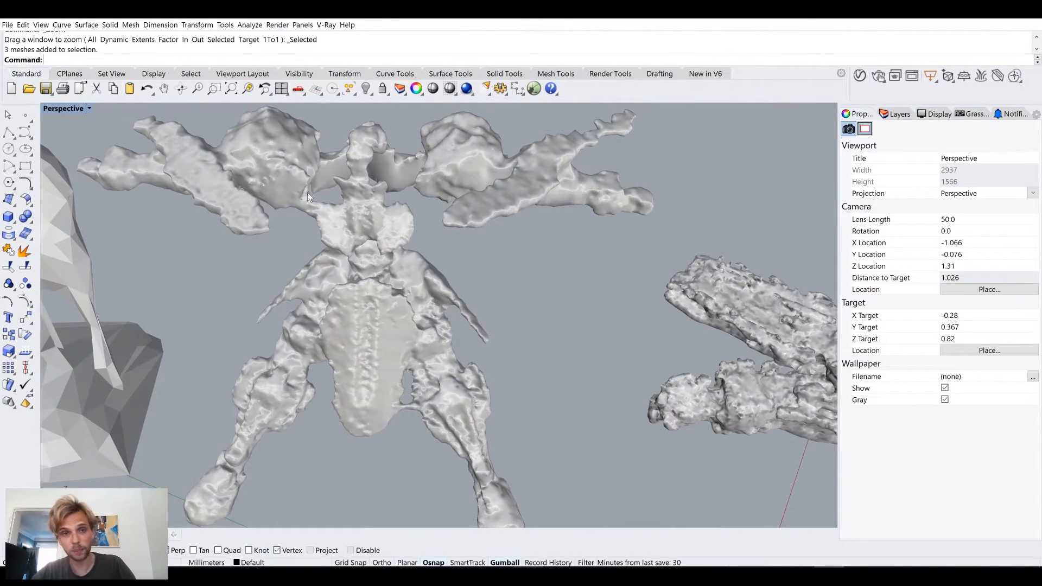
scroll(307, 192, "down", 5)
right_click_drag(319, 216, 481, 334, "shift")
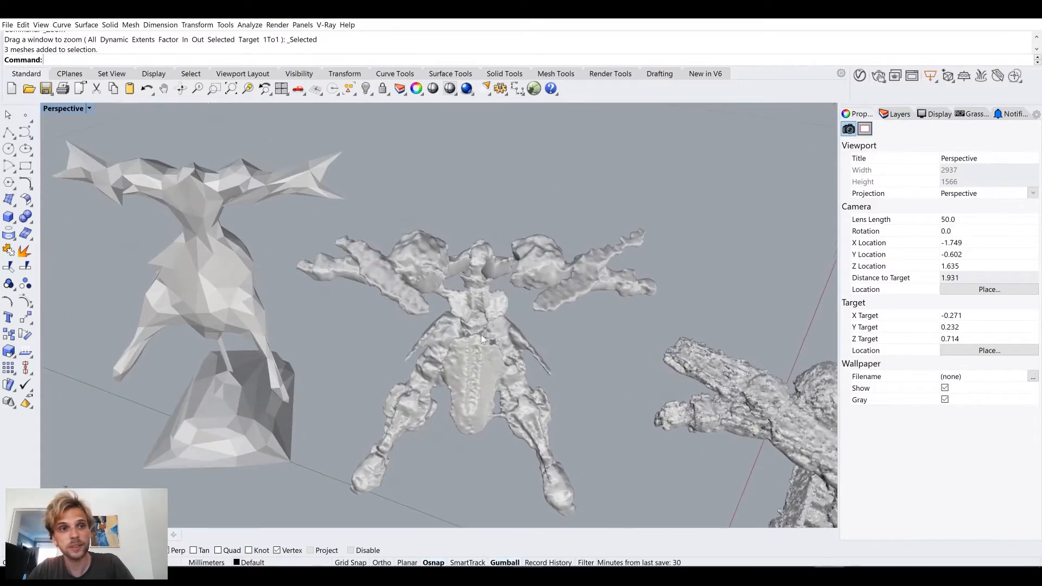
Step: Examine the head, shoulders and waist of the rough scan with the ribbed base
scroll(380, 253, "down", 6)
right_click_drag(617, 307, 424, 243, "shift")
scroll(425, 243, "up", 12)
right_click_drag(562, 268, 418, 230)
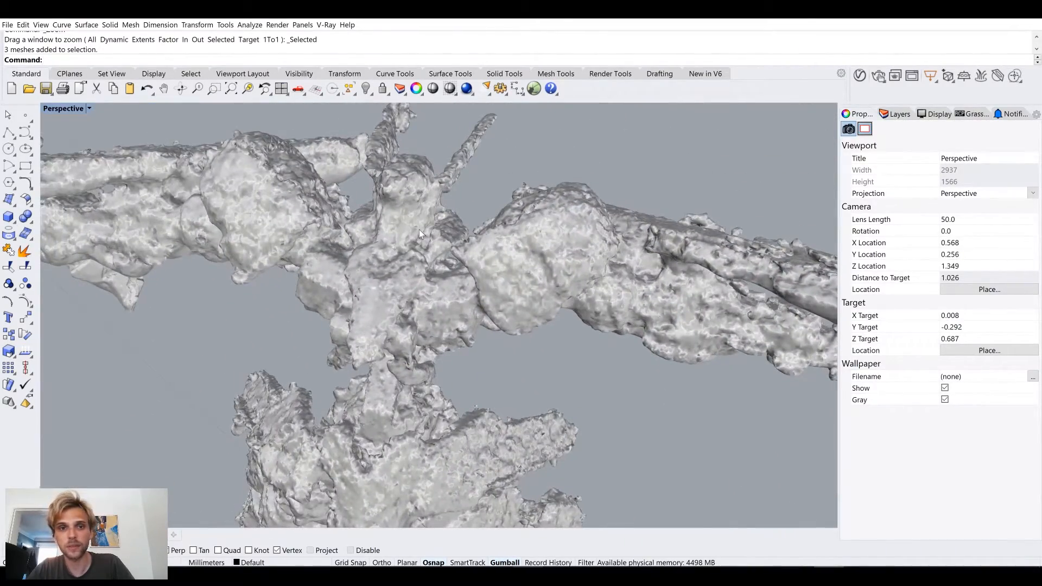
scroll(419, 230, "up", 2)
right_click_drag(624, 347, 578, 122)
scroll(539, 272, "down", 4)
right_click_drag(250, 171, 441, 282)
scroll(350, 292, "up", 4)
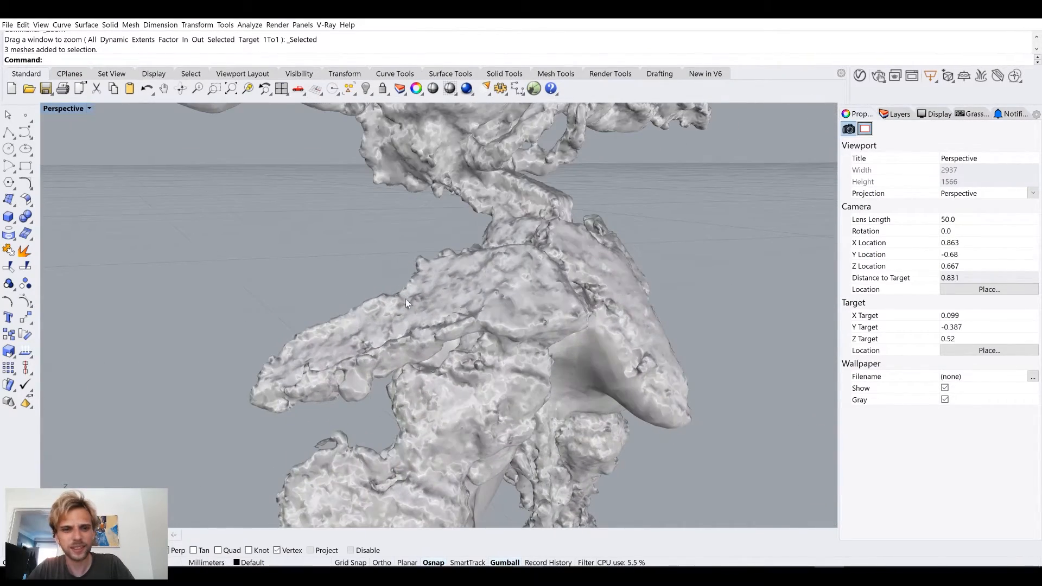
Step: Inspect the rough scan's skirt armour, lower legs, feet and support rod from several sides
right_click_drag(187, 322, 320, 287)
scroll(320, 288, "down", 4)
right_click_drag(419, 333, 492, 244)
right_click_drag(571, 466, 597, 354, "shift")
scroll(597, 353, "up", 2)
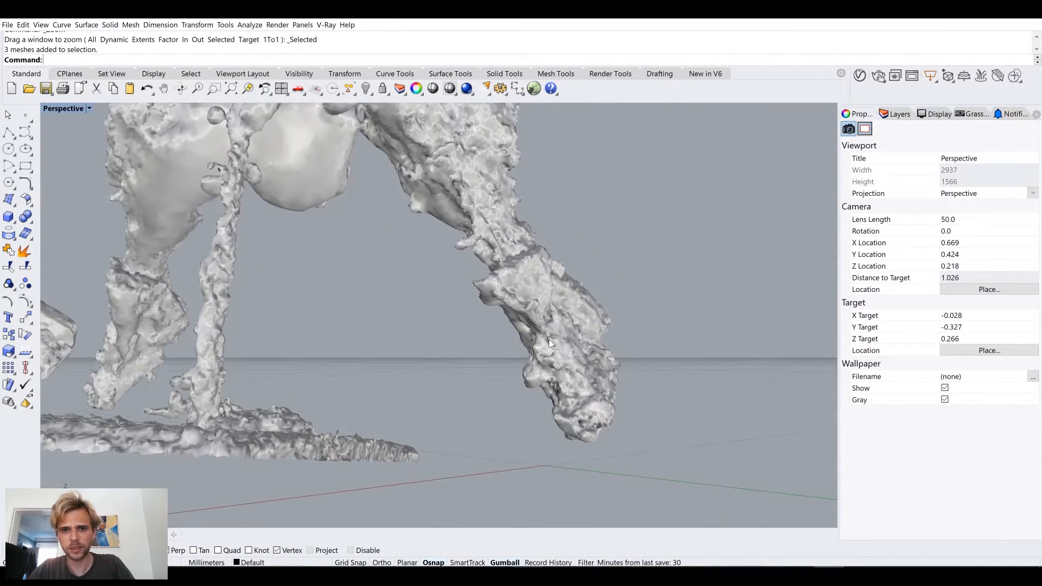
right_click_drag(527, 324, 321, 251)
scroll(321, 251, "up", 12)
right_click_drag(378, 291, 537, 311)
scroll(507, 282, "down", 6)
scroll(474, 350, "down", 4)
scroll(476, 329, "down", 6)
right_click_drag(499, 286, 475, 305)
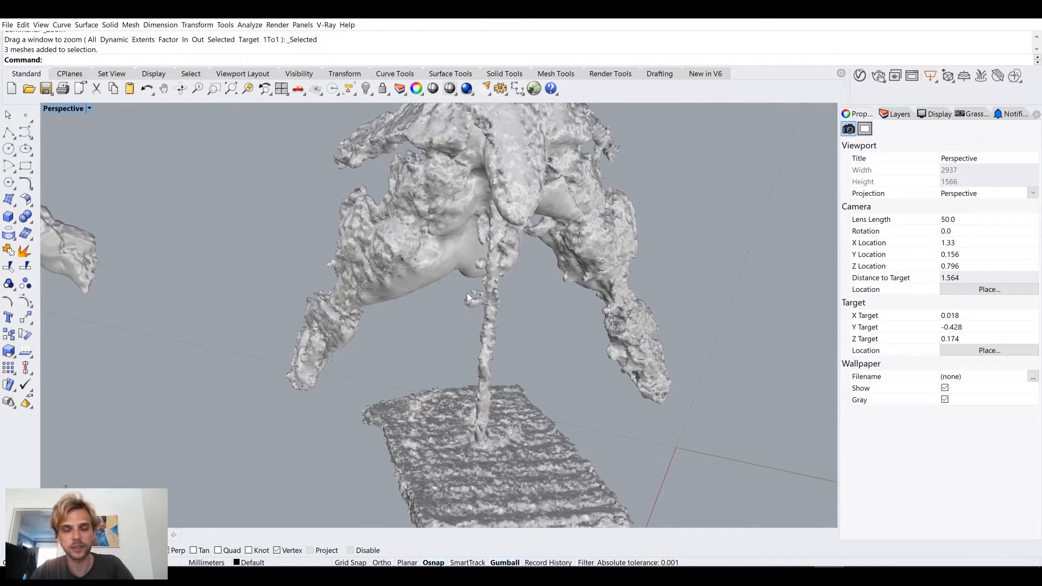
Step: View the rough scan from the front, checking its support rod, hips, torso and arms
right_click_drag(493, 247, 451, 338)
scroll(460, 262, "down", 4)
right_click_drag(442, 349, 486, 323)
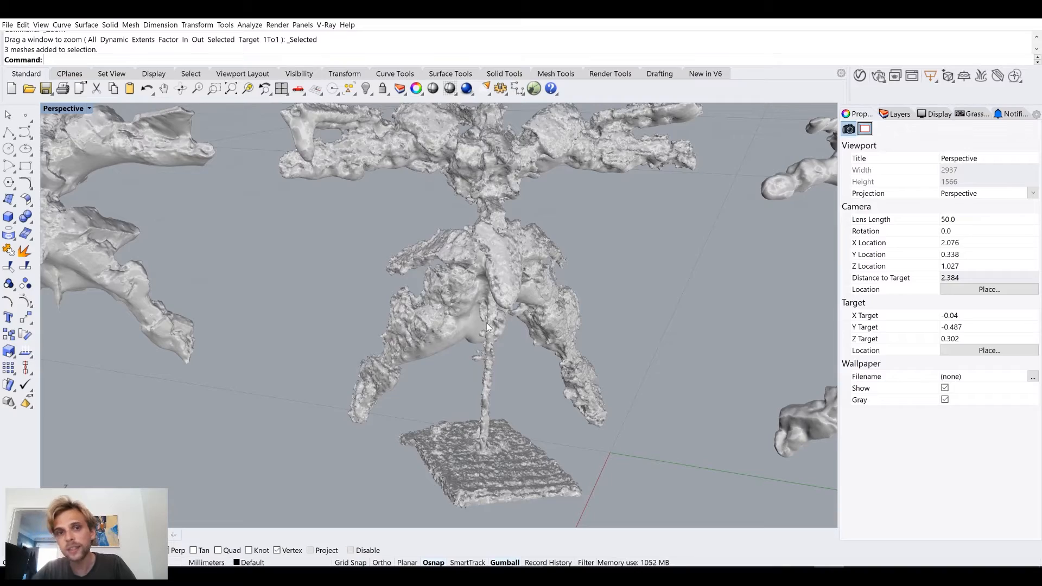
right_click_drag(438, 306, 470, 345)
scroll(459, 222, "up", 4)
right_click_drag(459, 221, 355, 359)
scroll(261, 314, "down", 2)
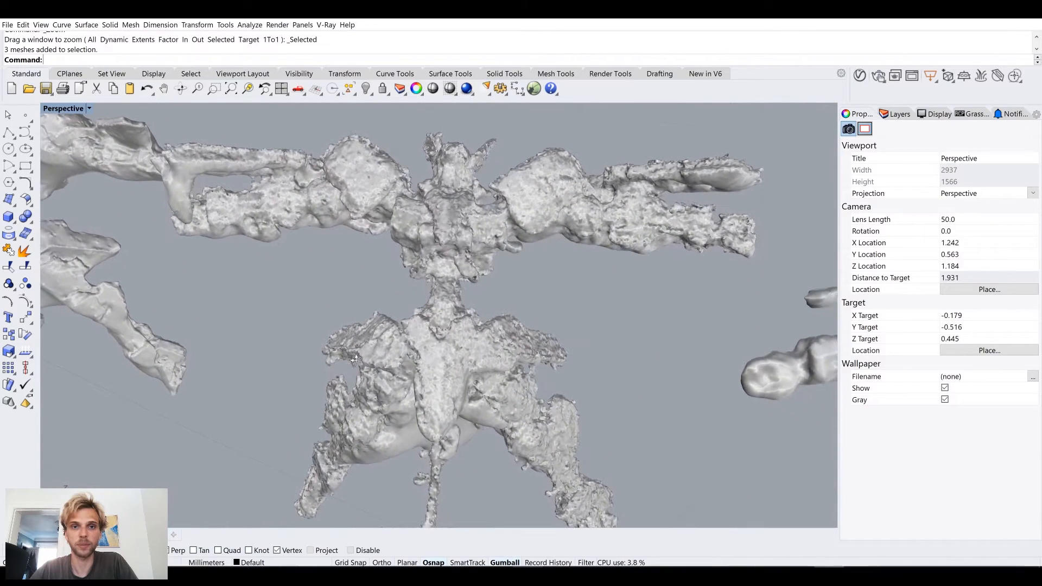
mouse_move(495, 308)
right_mouse_down()
mouse_move(519, 297)
mouse_move(494, 300)
right_mouse_up()
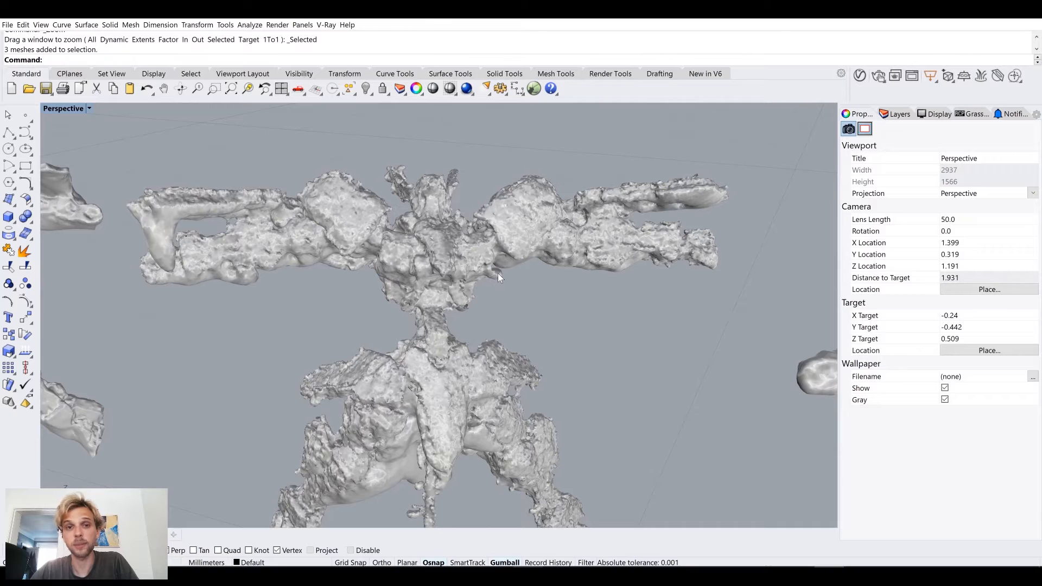
scroll(497, 272, "down", 6)
scroll(500, 249, "up", 6)
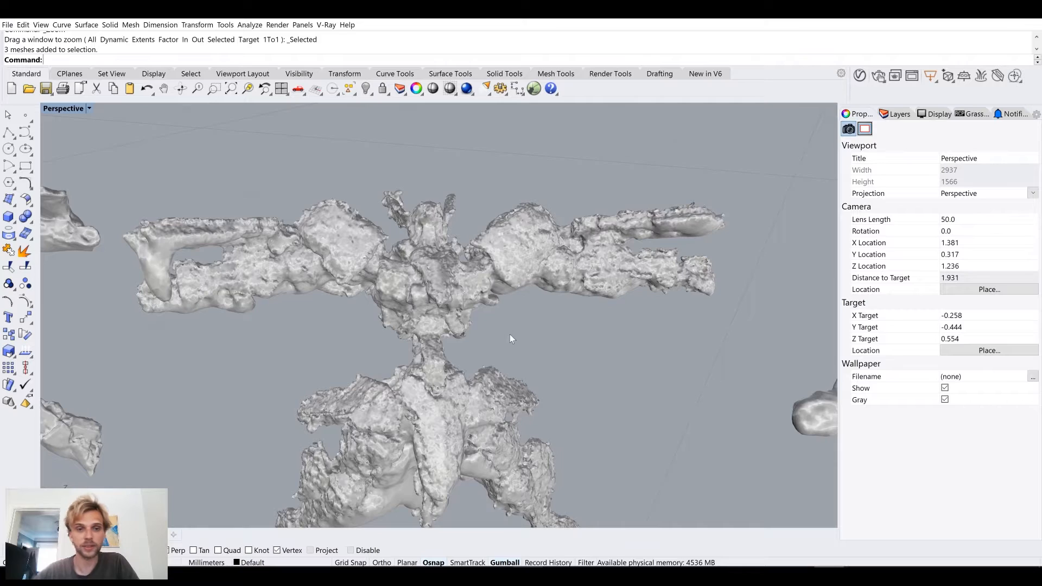
Step: Examine the rough scan and its ribbed base from above
right_click_drag(510, 334, 533, 222, "shift")
scroll(533, 222, "down", 4)
right_click_drag(499, 266, 420, 210, "shift")
right_click_drag(494, 153, 465, 216)
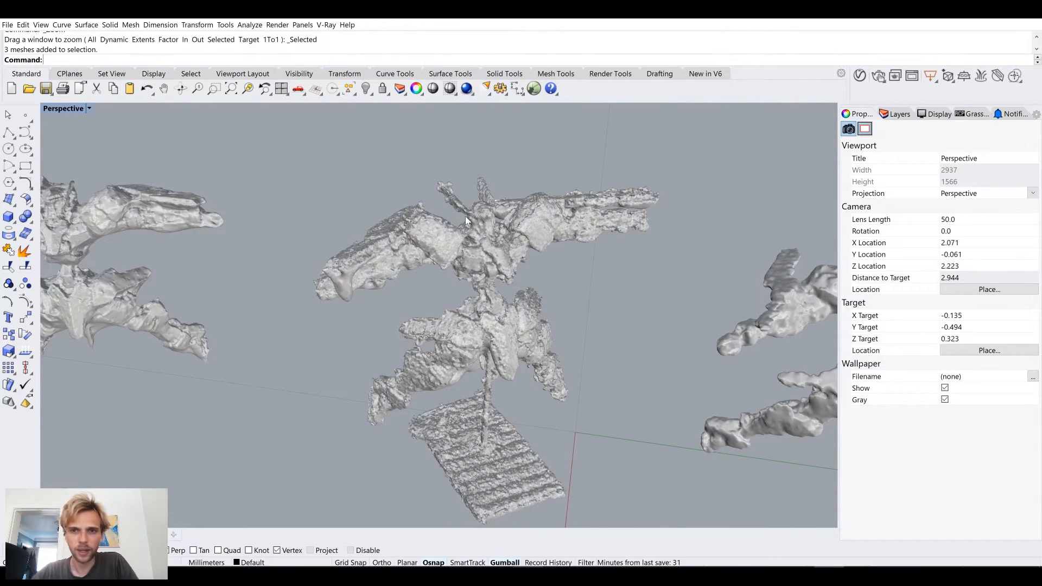
scroll(457, 253, "up", 2)
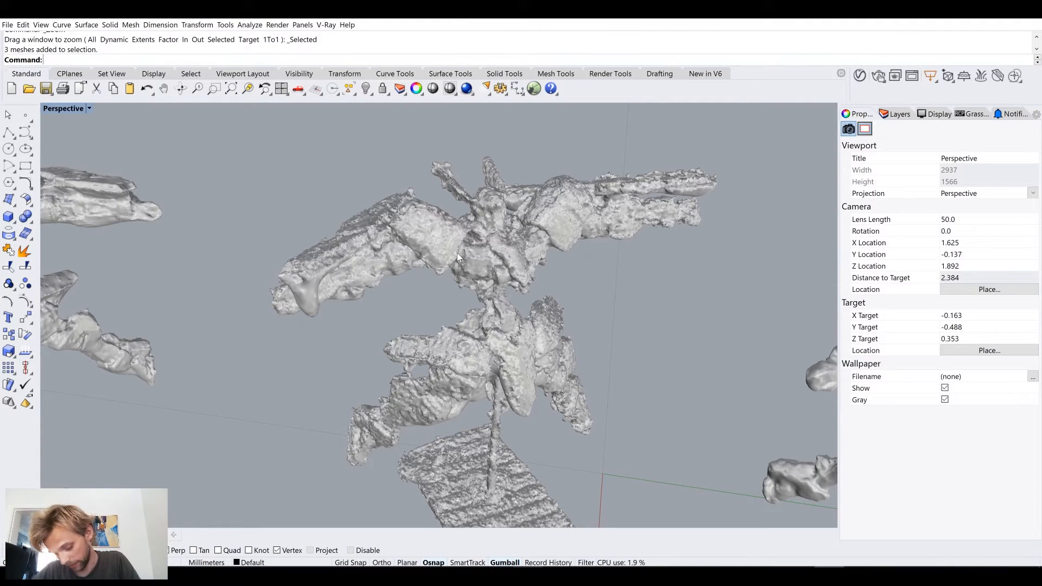
right_click_drag(349, 308, 396, 285, "shift")
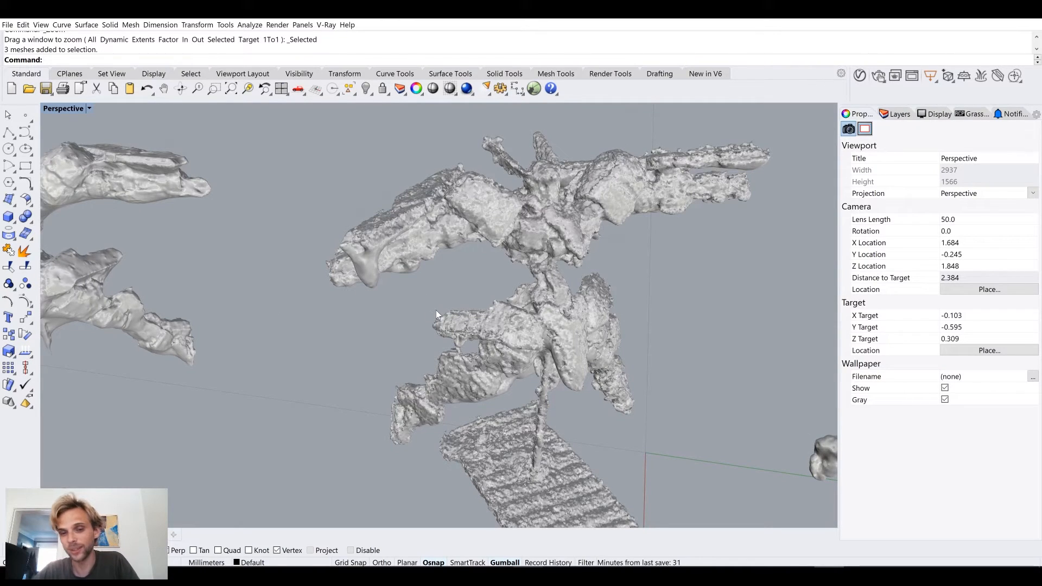
scroll(435, 310, "down", 5)
scroll(458, 360, "down", 3)
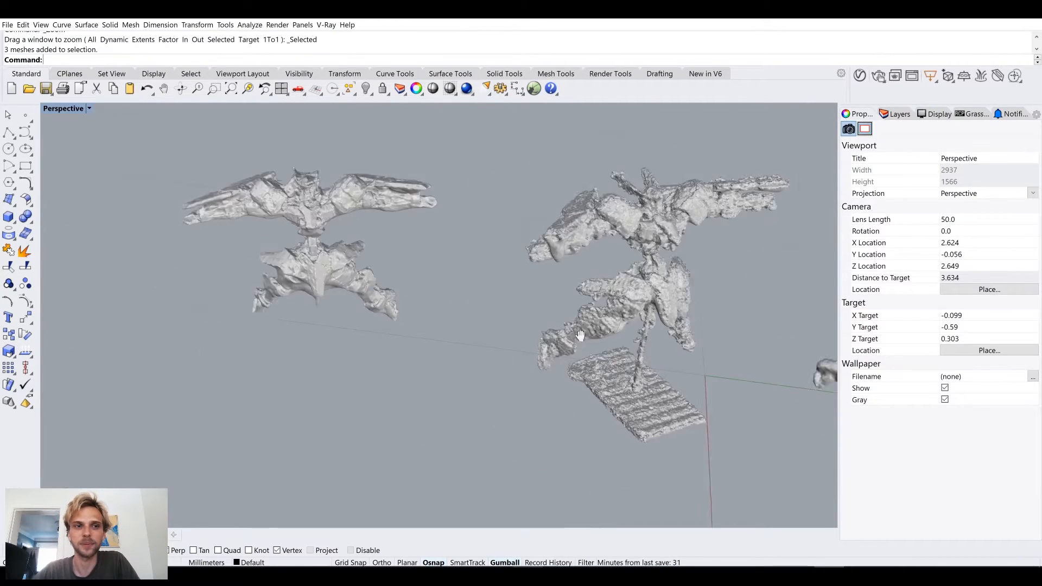
Step: Check the webbed figure from the front and compare all four scans from behind
right_click_drag(457, 360, 728, 396, "shift")
scroll(560, 366, "up", 6)
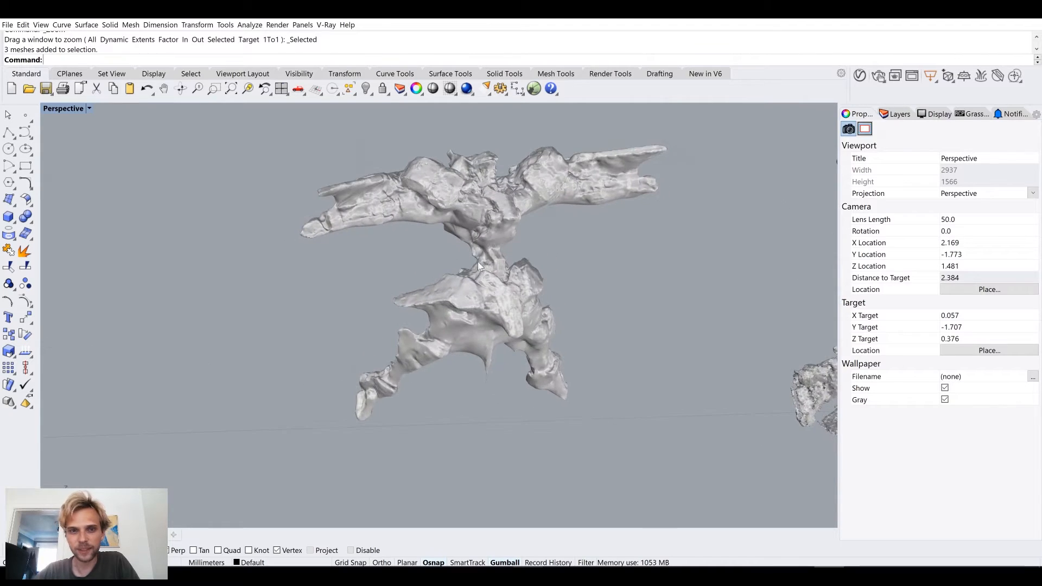
right_click_drag(497, 227, 607, 286, "shift")
scroll(402, 265, "down", 5)
scroll(607, 287, "down", 3)
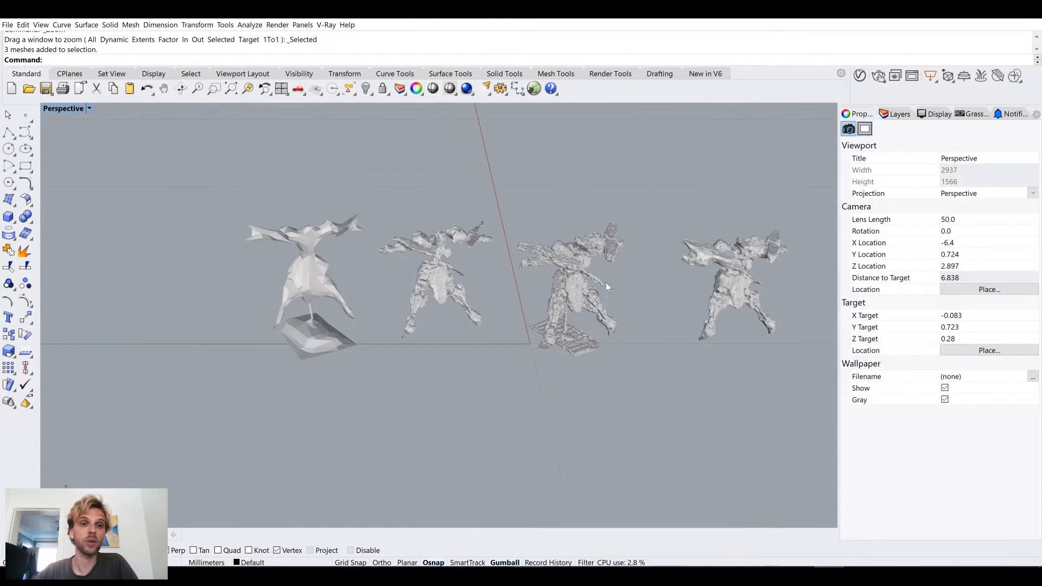
Step: Highlight the webbed figure's mesh to check its outline and object type, and clear the selection
scroll(552, 255, "up", 3)
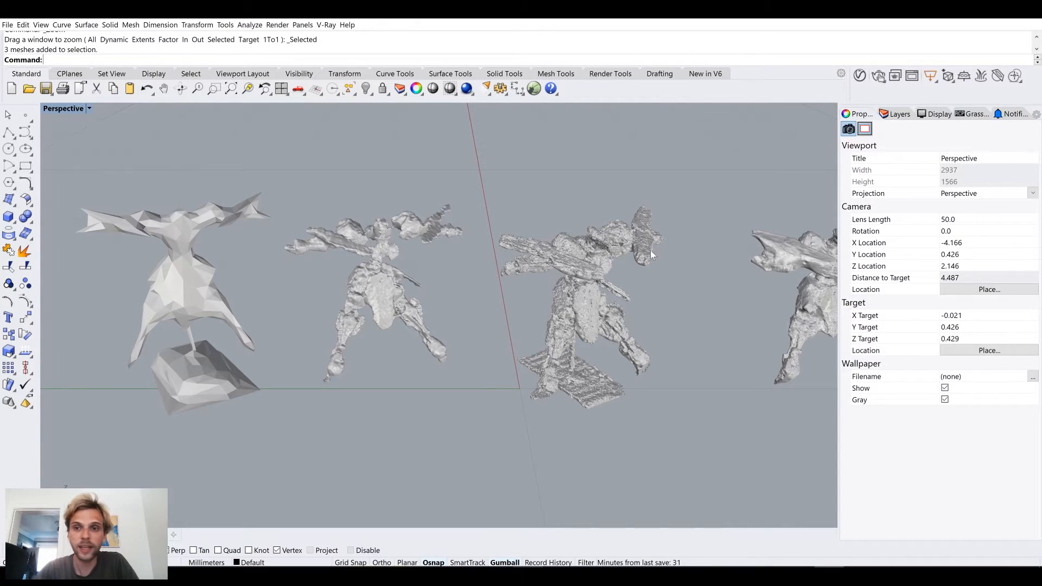
right_click_drag(515, 271, 303, 271, "shift")
scroll(535, 255, "up", 4)
left_click(524, 267)
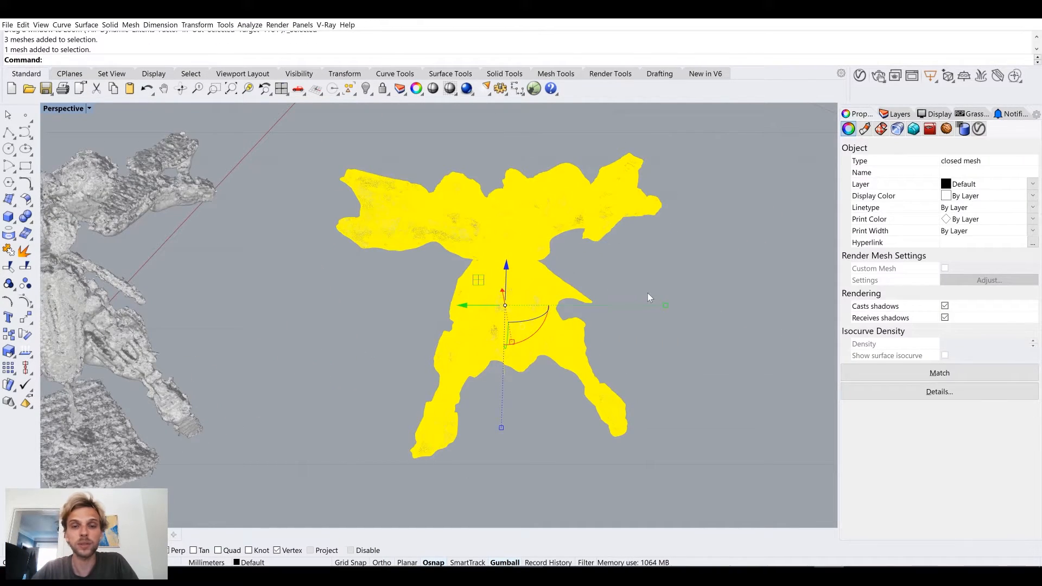
right_click_drag(681, 275, 522, 296)
key("Escape")
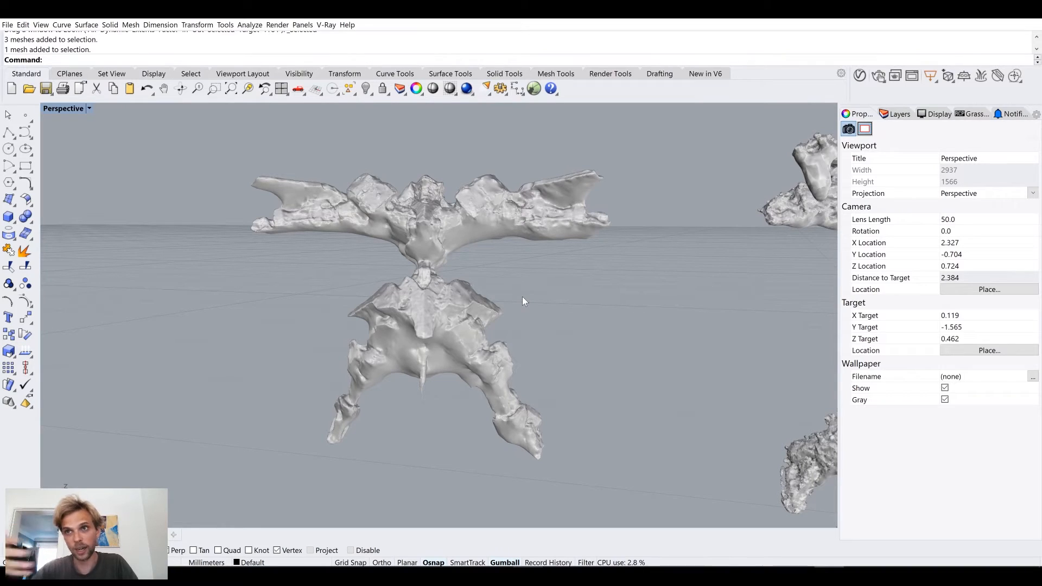
Step: Inspect the webbed figure's bridged surfaces under the arms, at the waist and between the legs
right_click_drag(505, 310, 303, 336)
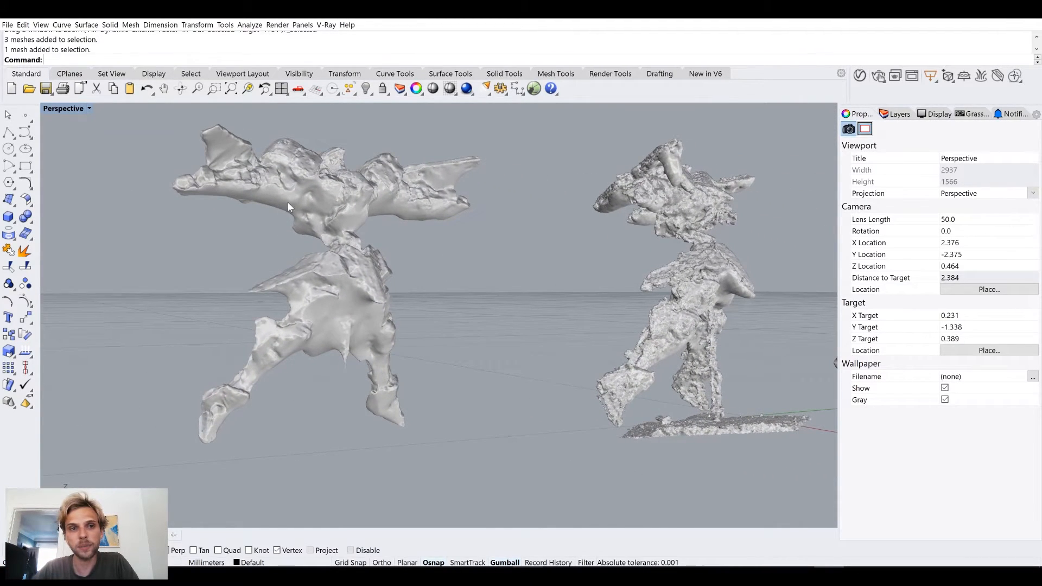
scroll(288, 202, "up", 5)
right_click_drag(288, 202, 512, 256)
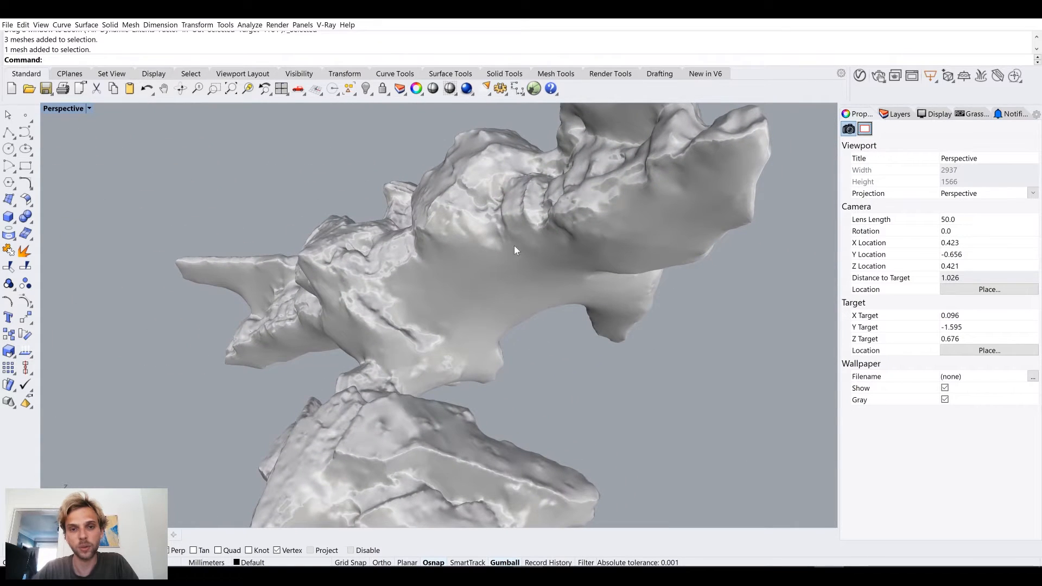
right_click_drag(324, 346, 370, 373)
scroll(220, 186, "down", 3)
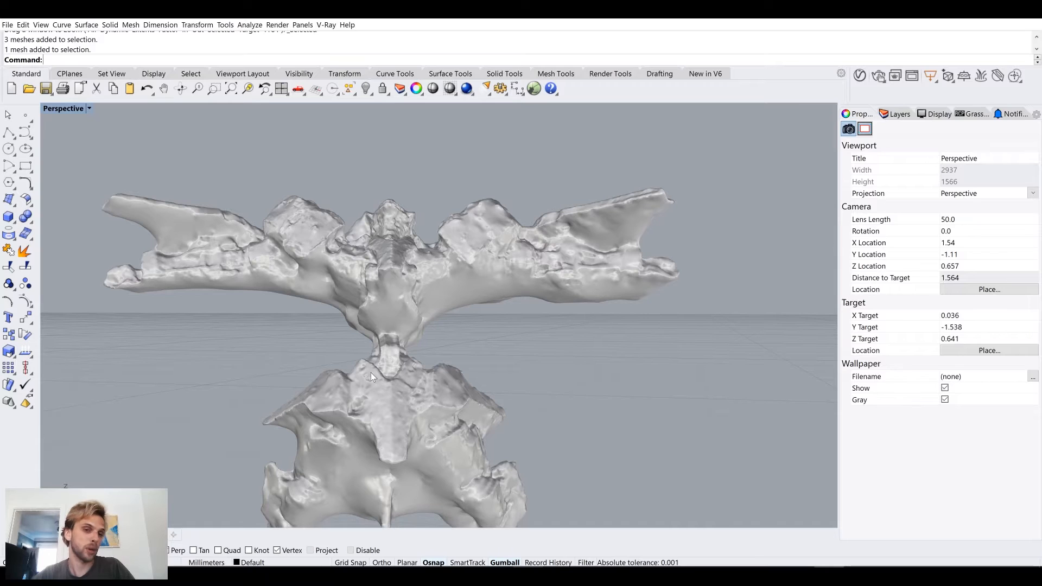
right_click_drag(309, 278, 369, 259)
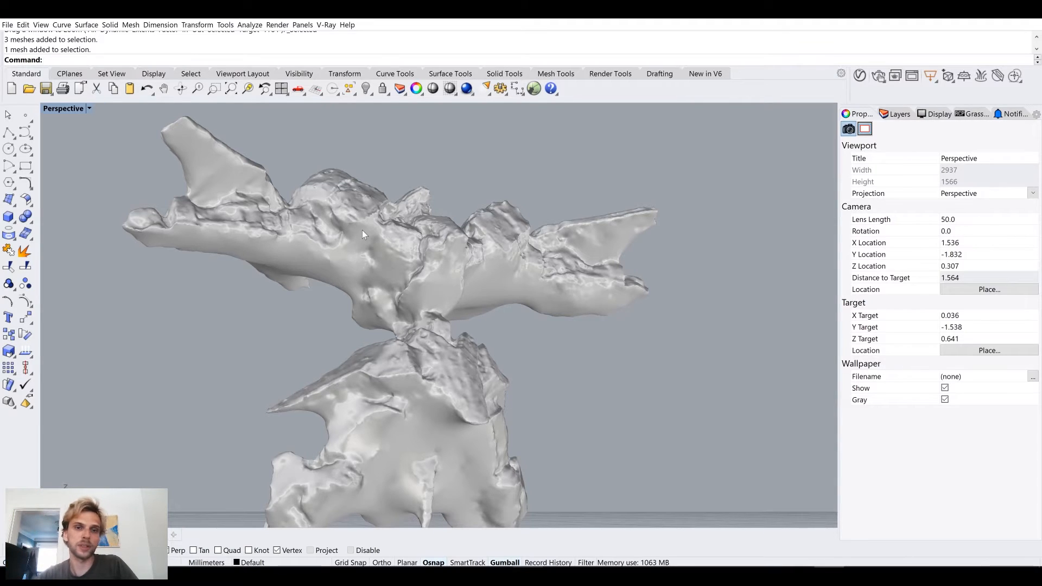
right_click_drag(612, 322, 490, 315)
right_click_drag(228, 374, 542, 352)
right_click_drag(546, 302, 232, 215)
Step: Compare the rough scan's arm shield and back with those of the webbed figure from behind
scroll(232, 214, "up", 5)
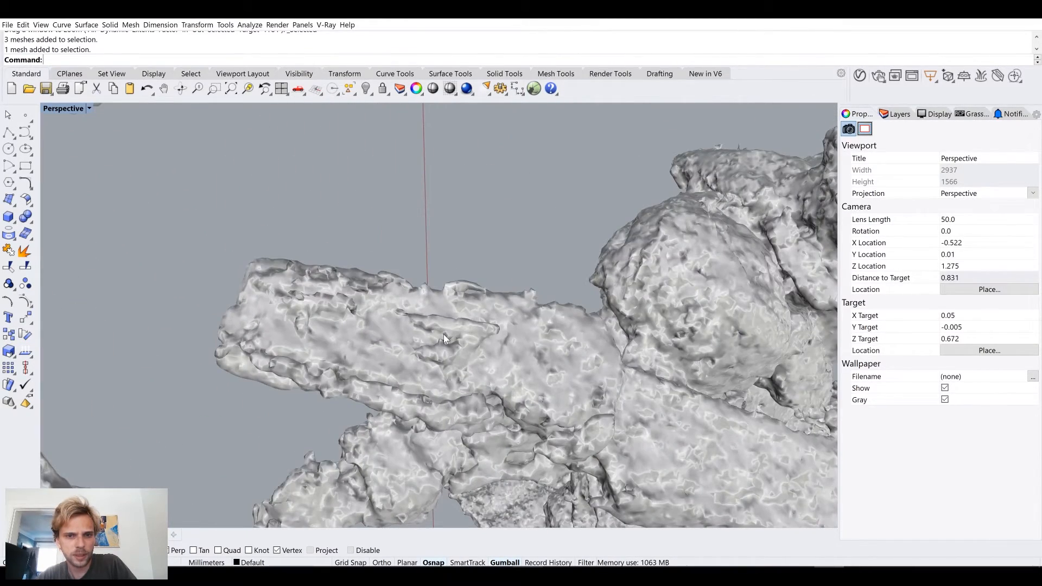
scroll(456, 334, "down", 8)
right_click_drag(645, 317, 225, 271, "shift")
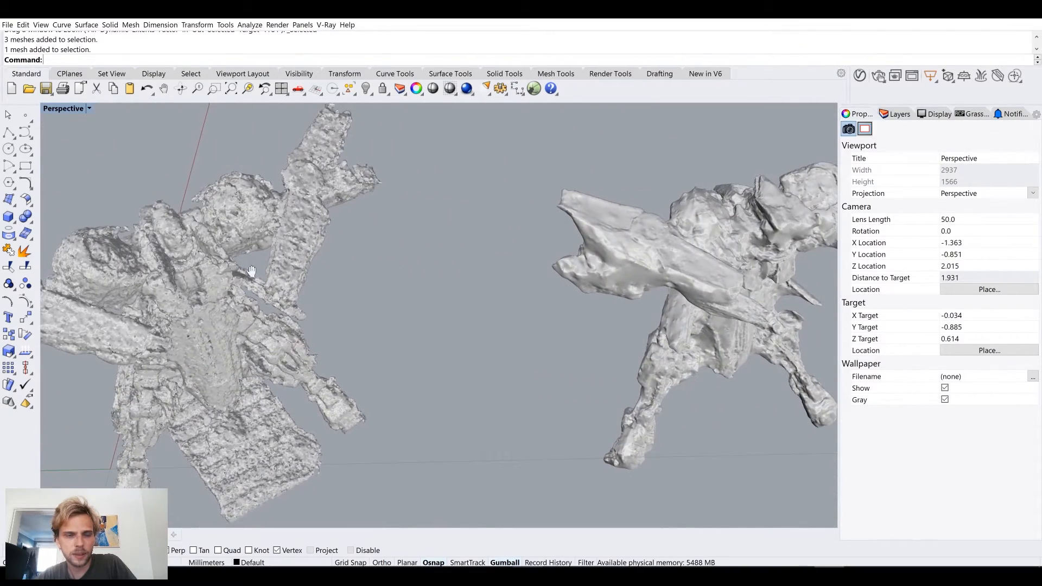
scroll(535, 239, "up", 6)
right_click_drag(483, 325, 484, 298)
scroll(536, 376, "down", 4)
right_click_drag(536, 376, 635, 415)
scroll(616, 329, "up", 3)
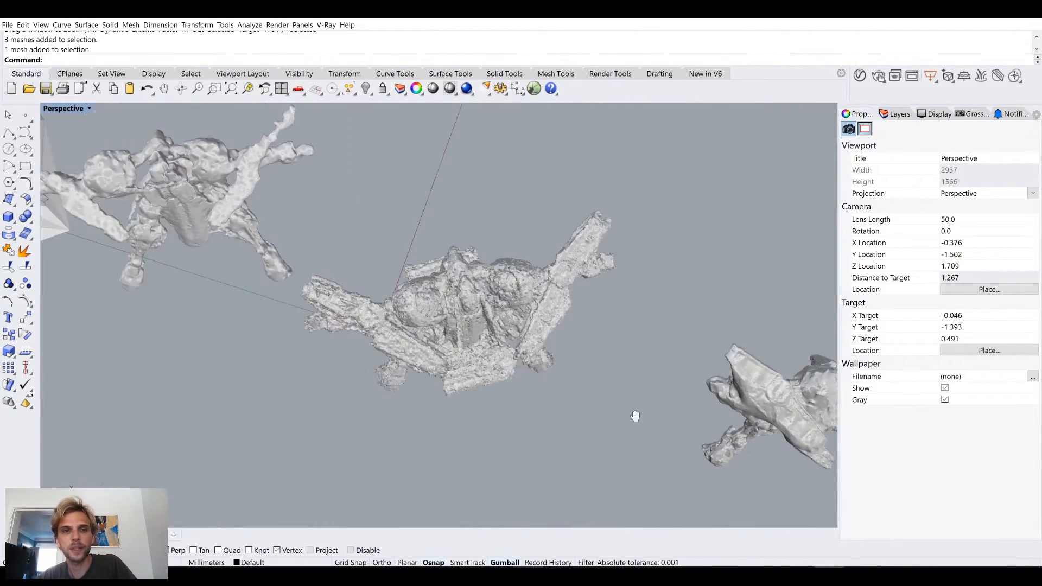
scroll(432, 299, "up", 5)
scroll(418, 358, "up", 4)
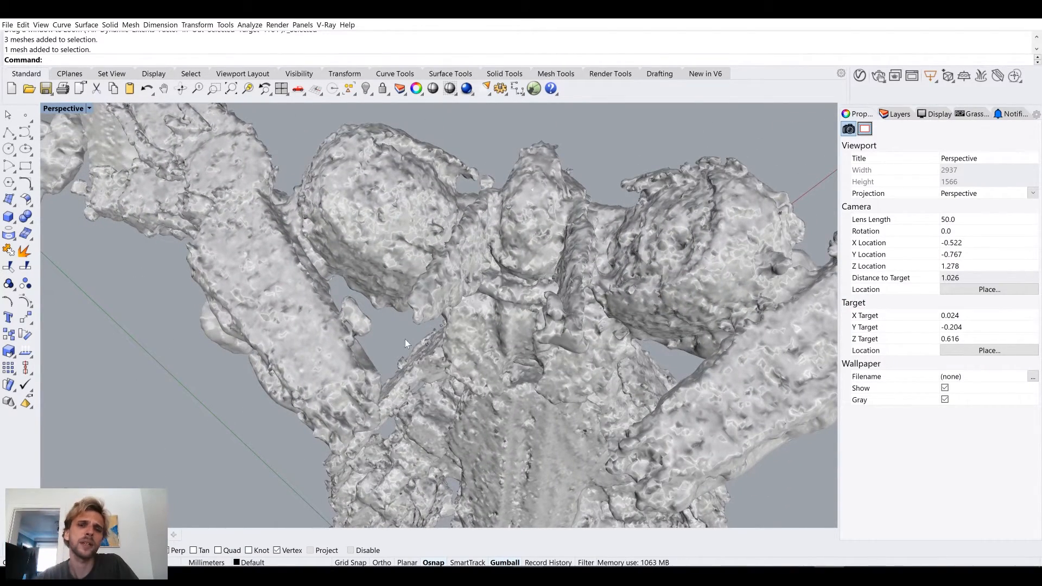
Step: Examine the surface detail of the webbed figure's arm shield against the rough scan's
scroll(395, 320, "down", 5)
right_click_drag(396, 320, 319, 307)
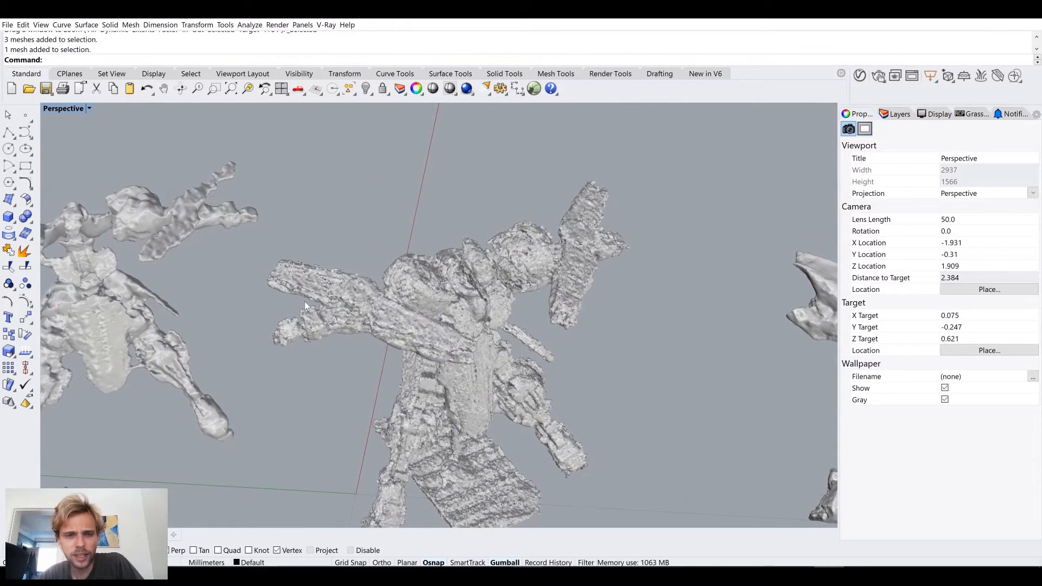
scroll(402, 326, "down", 4)
scroll(339, 285, "up", 4)
right_click_drag(607, 354, 524, 300, "shift")
right_click_drag(575, 324, 307, 283, "shift")
scroll(548, 193, "up", 12)
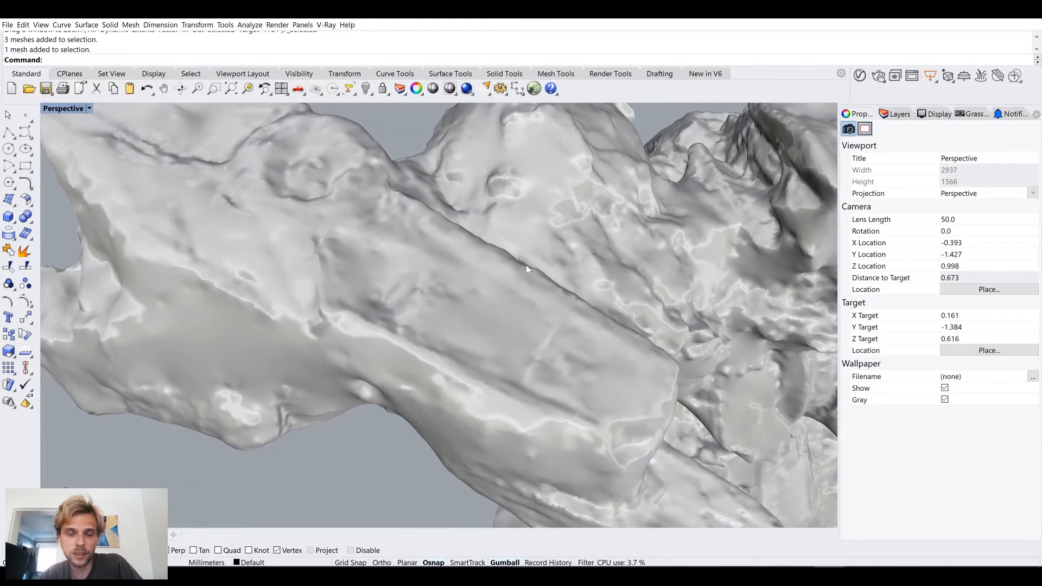
scroll(490, 278, "down", 15)
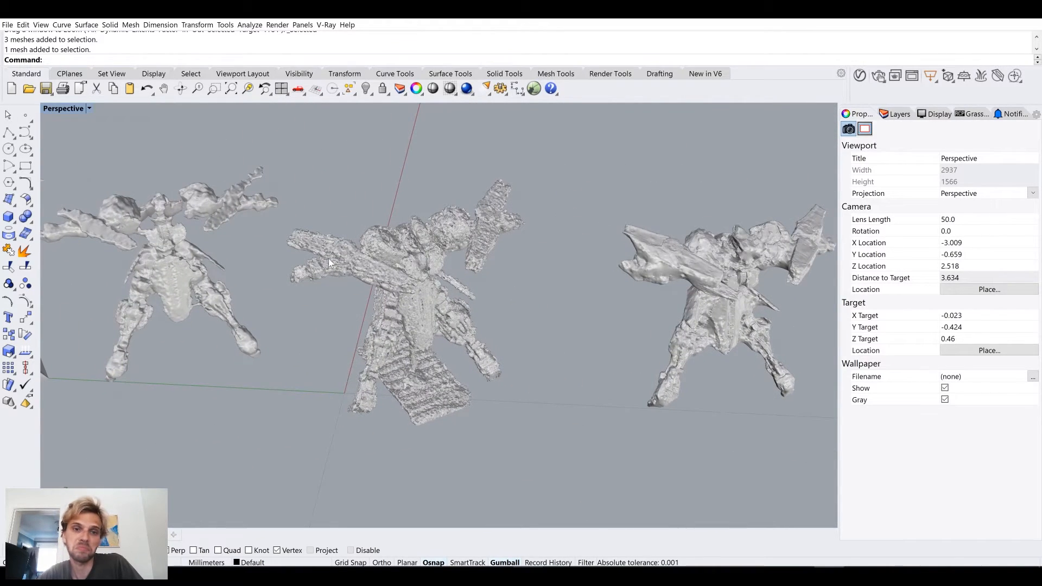
Step: Examine the webbed figure's head, chest and arms from the front and slightly above
right_click_drag(560, 292, 432, 302)
scroll(432, 302, "down", 7)
right_click_drag(550, 316, 446, 291, "shift")
scroll(169, 267, "up", 4)
right_click_drag(169, 267, 461, 306, "shift")
scroll(399, 304, "up", 10)
right_click_drag(449, 295, 448, 295)
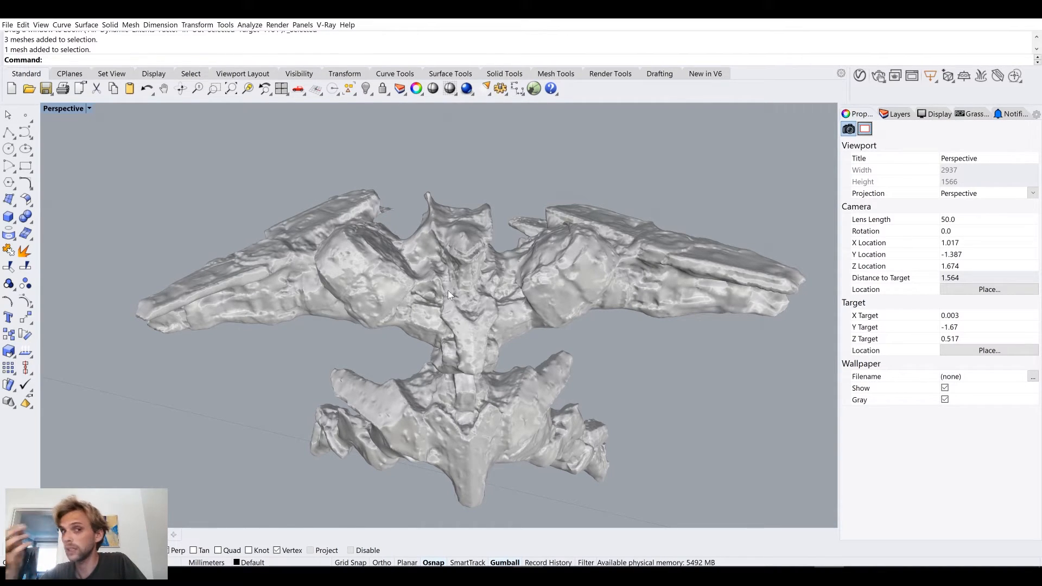
right_click_drag(512, 357, 490, 335)
Step: Switch the Perspective viewport to the Arctic display mode with all four figure scans in view
scroll(490, 334, "down", 10)
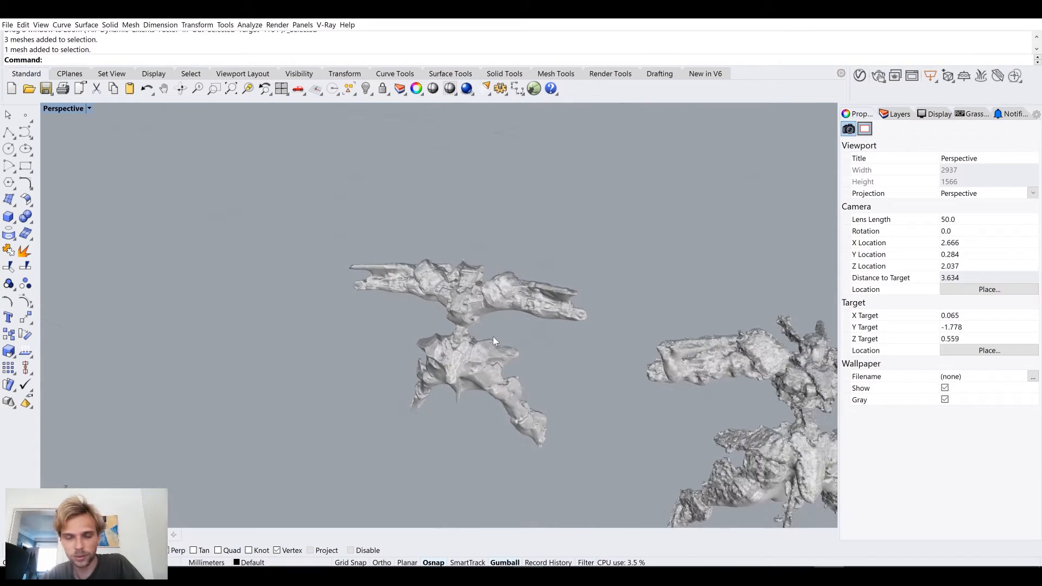
right_click_drag(468, 324, 486, 328)
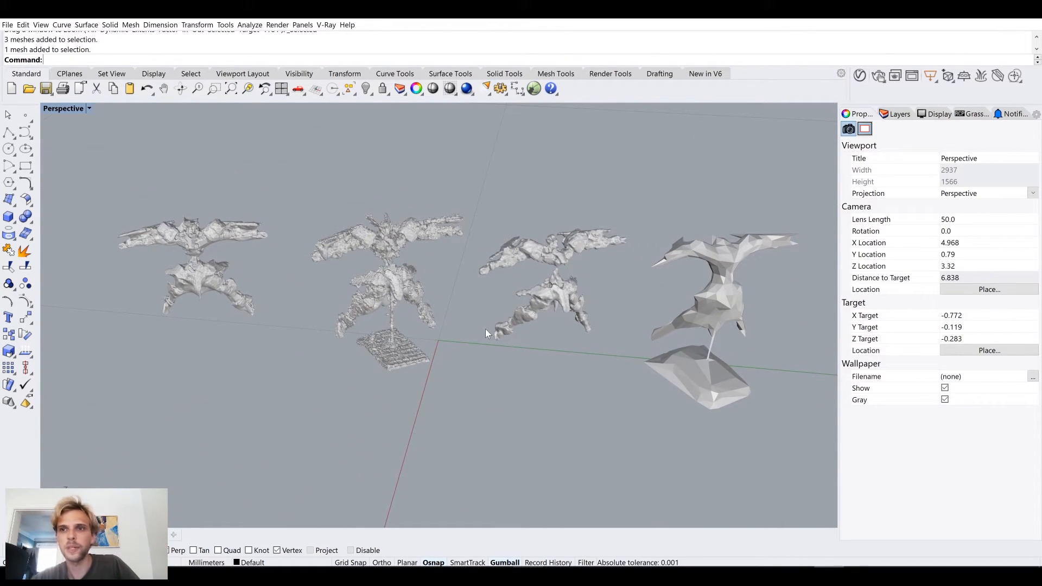
left_click(89, 109)
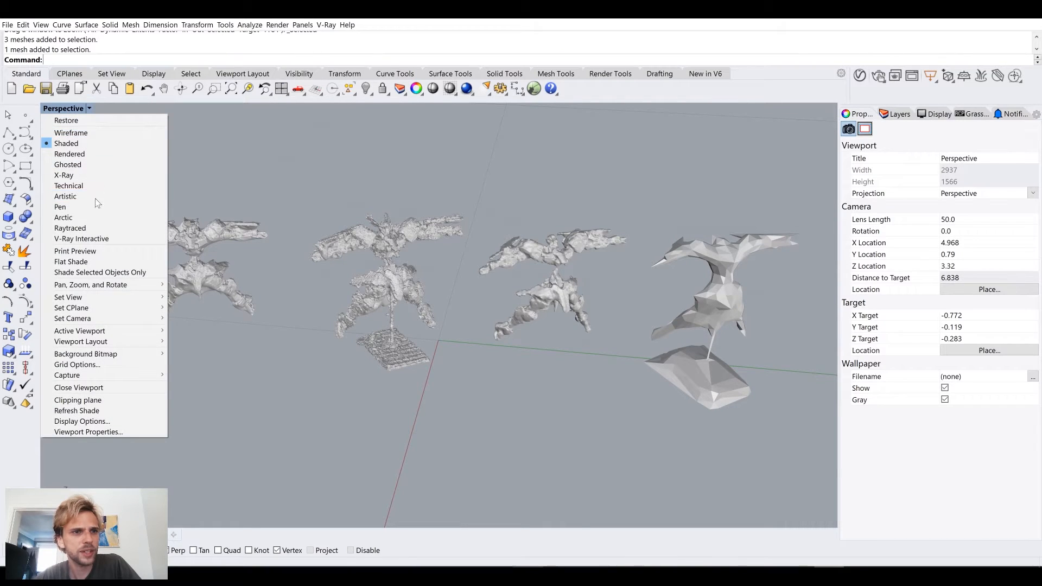
left_click(76, 219)
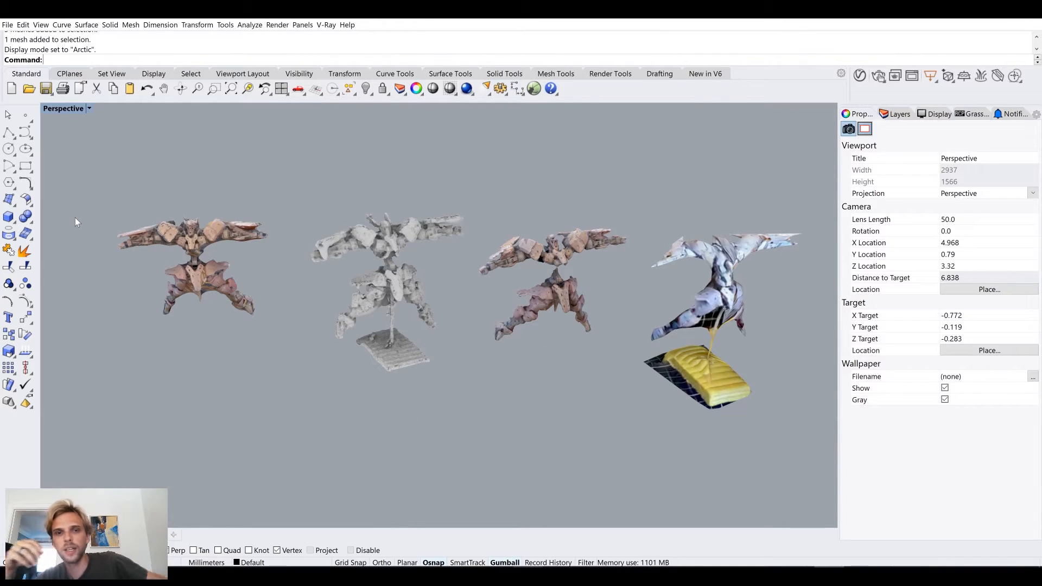
Step: Examine the untextured grey rough scan's head, torso and arms up close in the Arctic display
mouse_move(337, 317)
right_mouse_down()
mouse_move(375, 321)
mouse_move(327, 317)
right_mouse_up()
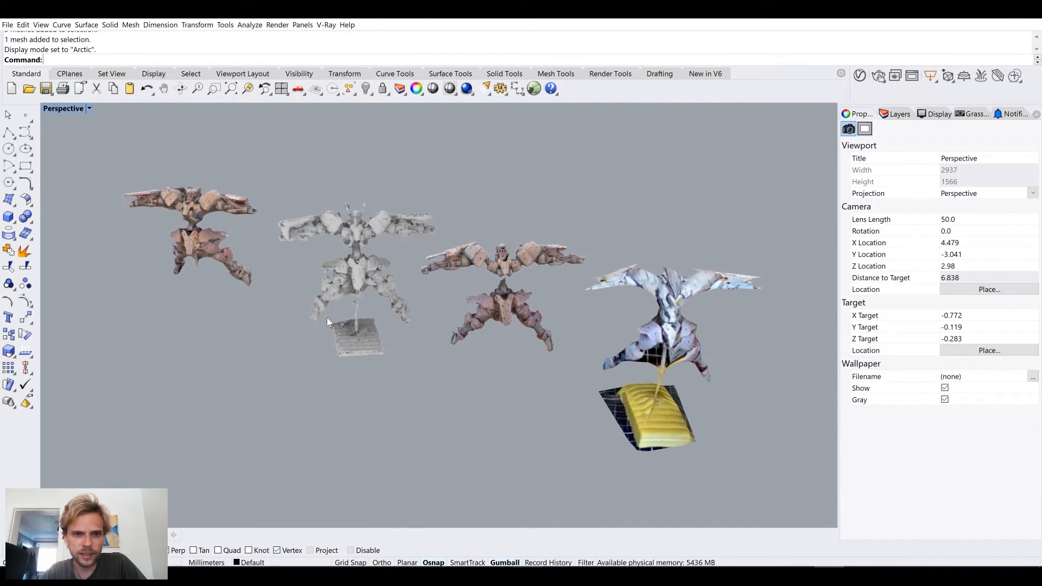
scroll(335, 245, "up", 6)
right_click_drag(335, 246, 424, 236)
scroll(432, 235, "up", 5)
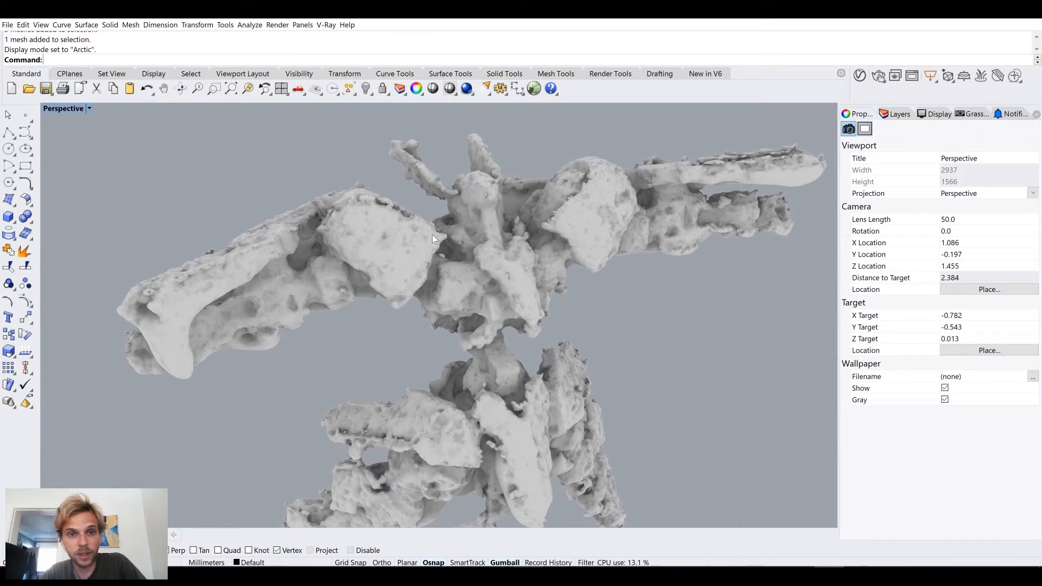
scroll(442, 327, "down", 4)
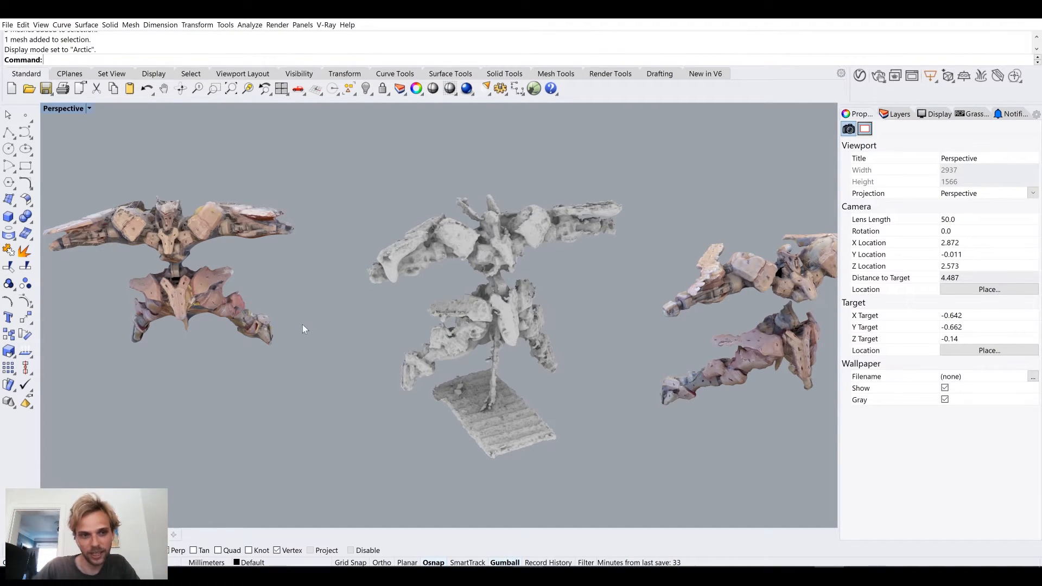
Step: Inspect the photo texture on the webbed figure's arms, torso and legs, including the grid-patterned patches on its surfaces
right_click_drag(168, 264, 307, 296, "shift")
scroll(308, 295, "up", 6)
right_click_drag(404, 274, 420, 291)
left_click(418, 293)
left_click(293, 255)
right_click_drag(286, 251, 313, 279)
scroll(233, 204, "up", 5)
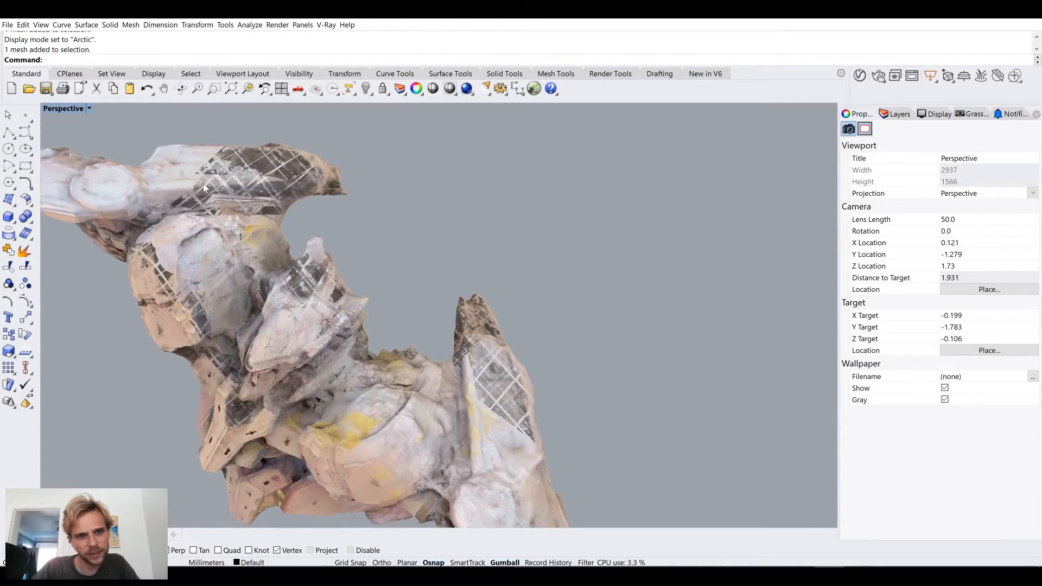
scroll(232, 201, "down", 5)
right_click_drag(232, 201, 315, 369)
right_click_drag(315, 369, 303, 369)
scroll(404, 267, "up", 6)
right_click_drag(405, 267, 431, 268)
scroll(430, 268, "down", 3)
scroll(438, 305, "down", 3)
right_click_drag(438, 305, 466, 284)
Step: Compare the grey rough scan with the textured figure that has a separated torso and legs
right_click_drag(706, 440, 347, 235, "shift")
scroll(411, 373, "down", 2)
right_click_drag(412, 372, 221, 220)
scroll(452, 261, "up", 3)
scroll(495, 345, "down", 3)
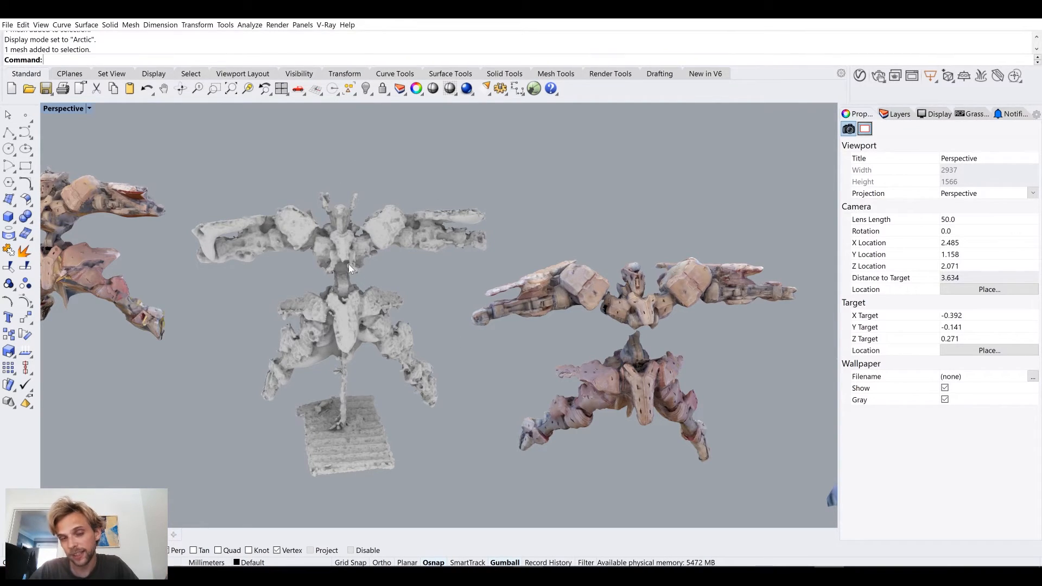
Step: Examine the textured separated figure from several sides, down to the armour plate and legs beneath its waist
right_click_drag(596, 363, 425, 259, "shift")
scroll(435, 219, "up", 3)
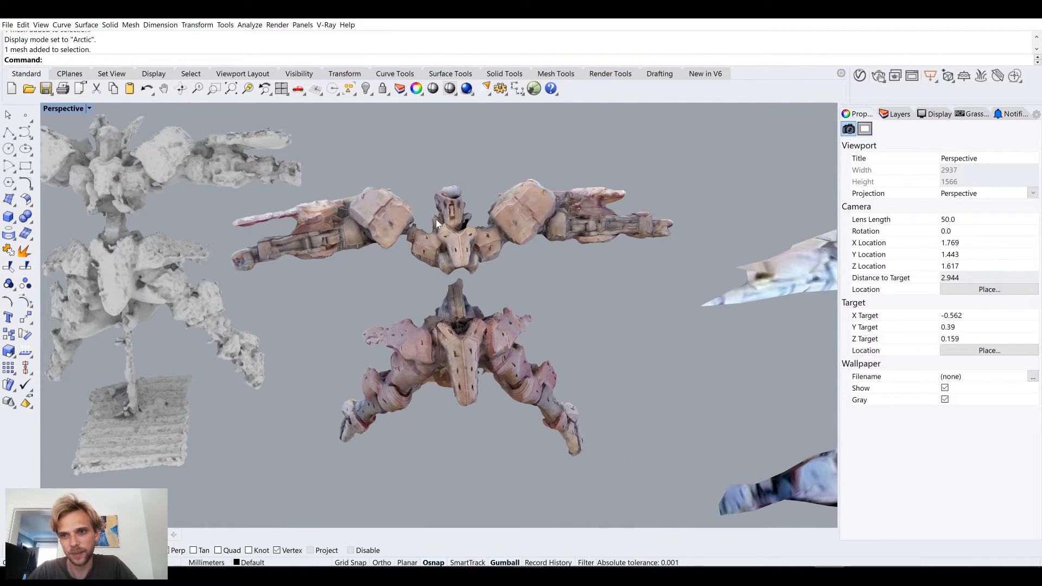
right_click_drag(416, 223, 608, 344)
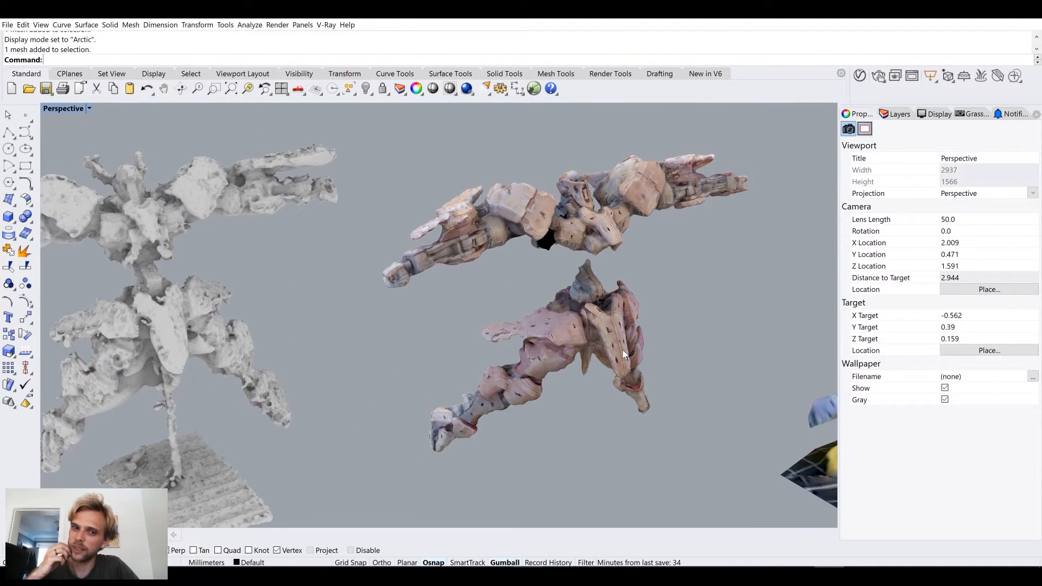
right_click_drag(623, 354, 467, 320)
scroll(503, 302, "up", 3)
scroll(535, 337, "up", 5)
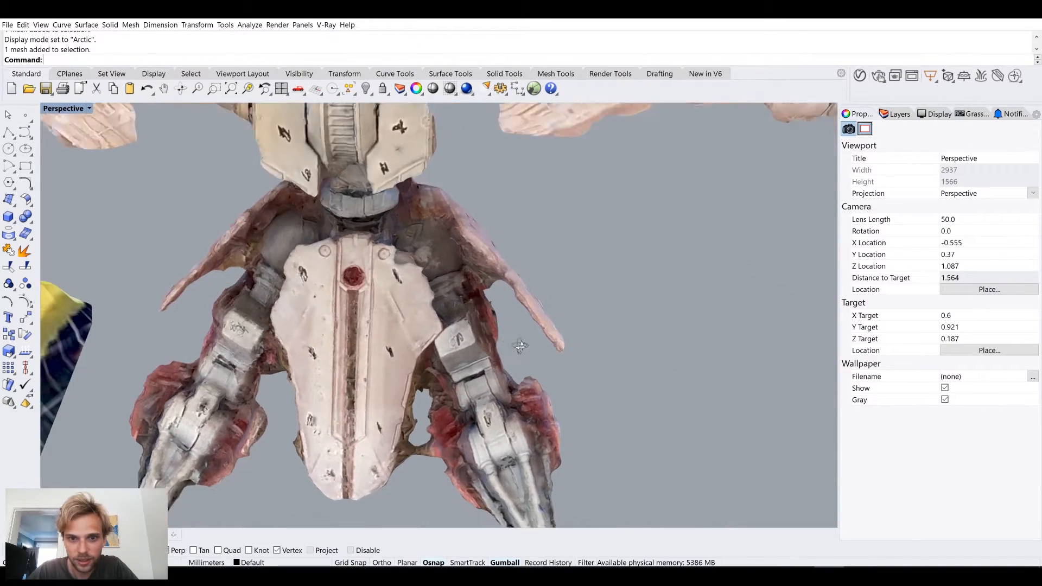
right_click_drag(534, 338, 555, 333)
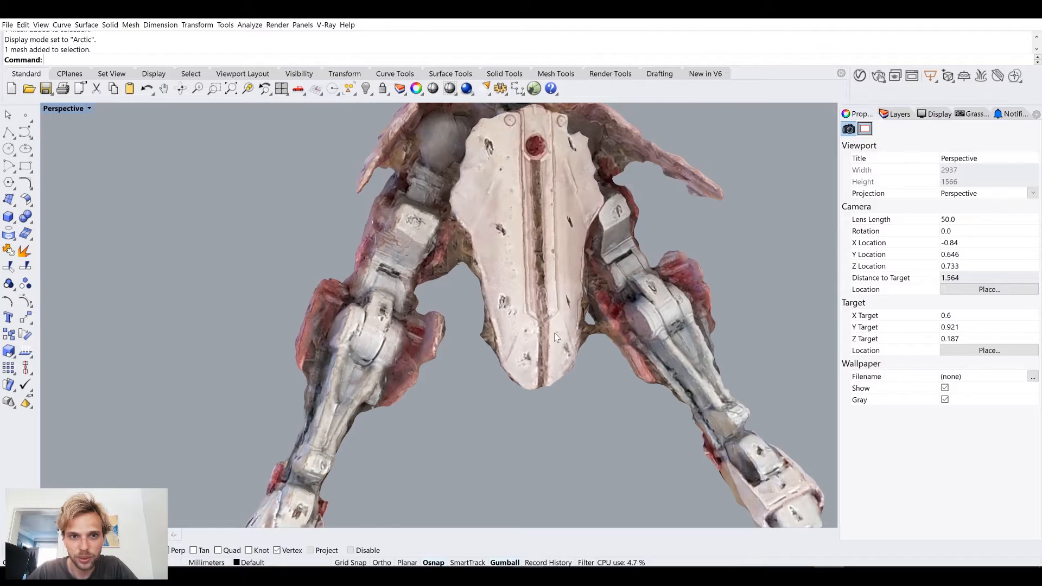
Step: Compare the low-poly textured figure on the yellow base with the other three scans
scroll(554, 333, "down", 6)
right_click_drag(466, 343, 502, 261)
scroll(563, 380, "up", 4)
right_click_drag(563, 380, 607, 334)
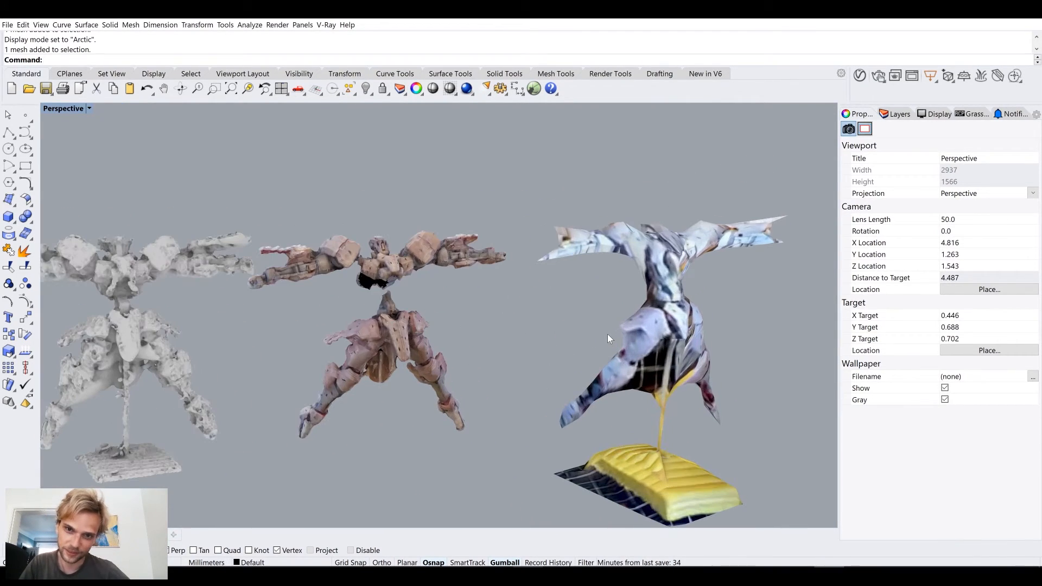
right_click_drag(690, 333, 748, 265)
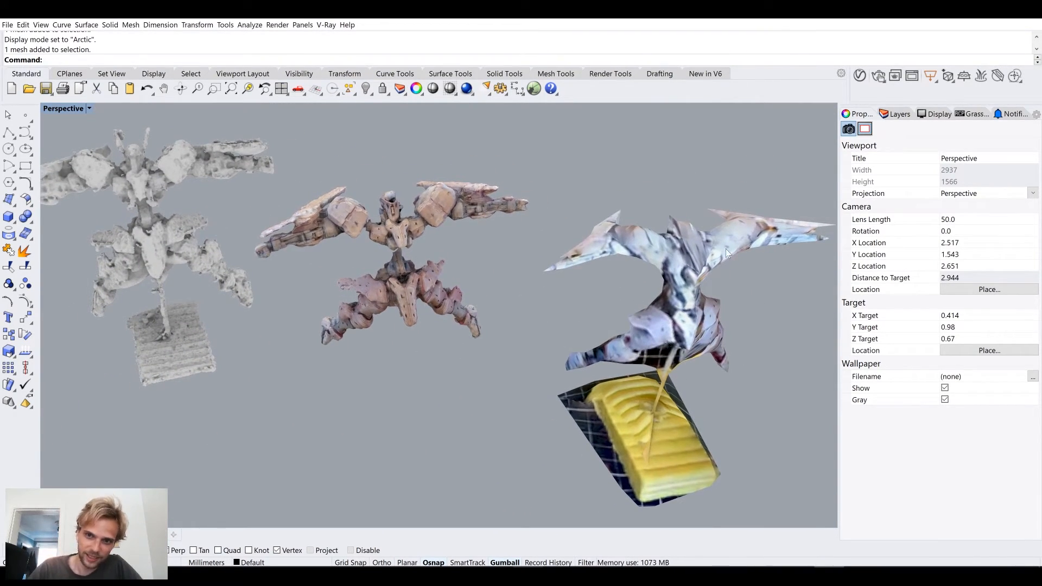
right_click_drag(538, 323, 599, 312)
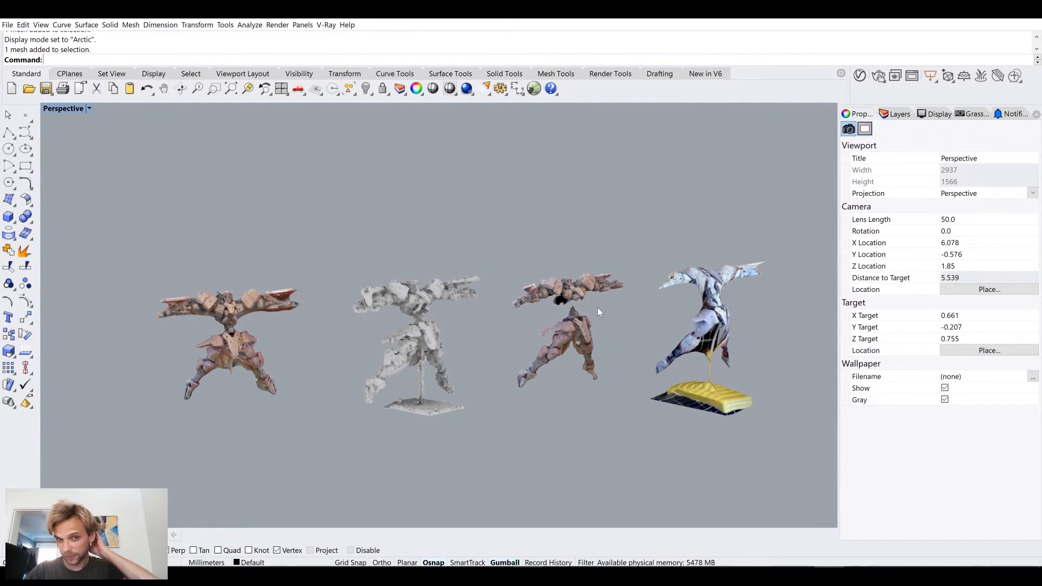